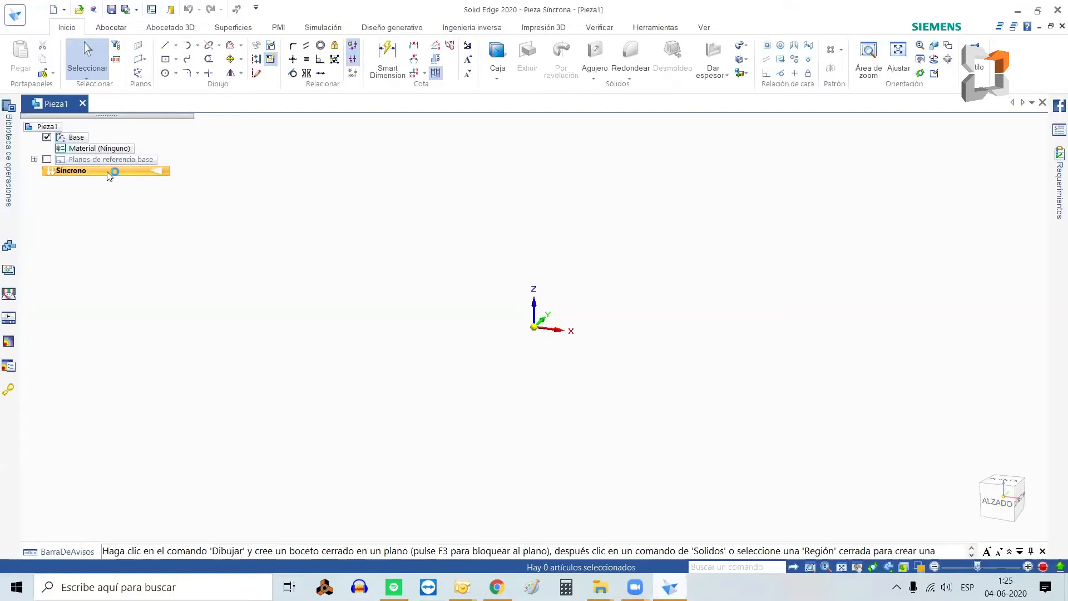
Switch the Pieza1 part from the synchronous to the ordered modeling environment.
{"action": "right_click", "coordinate": [109, 176]}
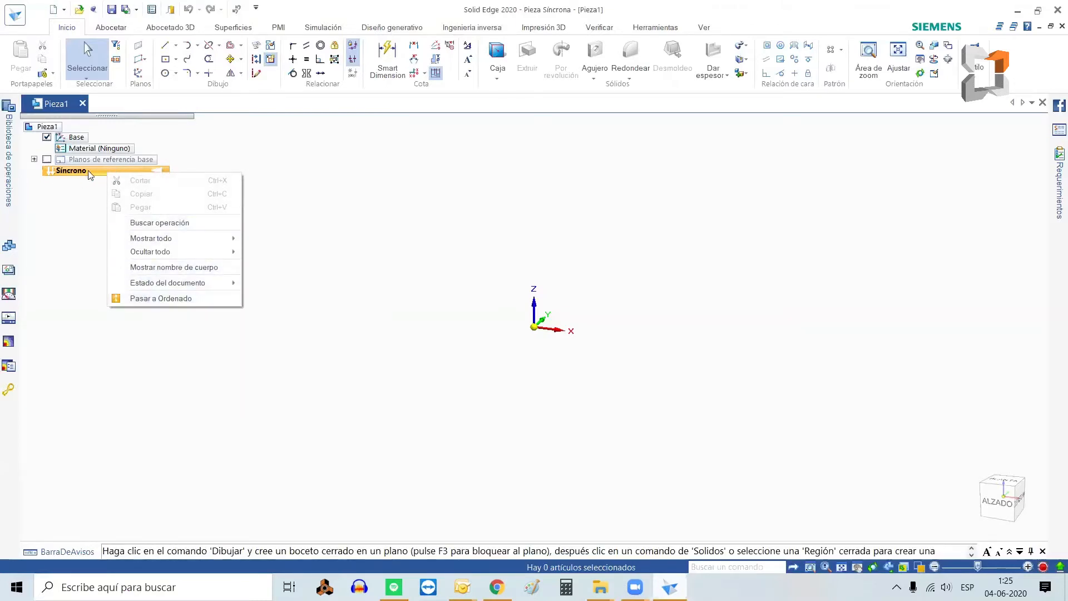
{"action": "left_click", "coordinate": [154, 301]}
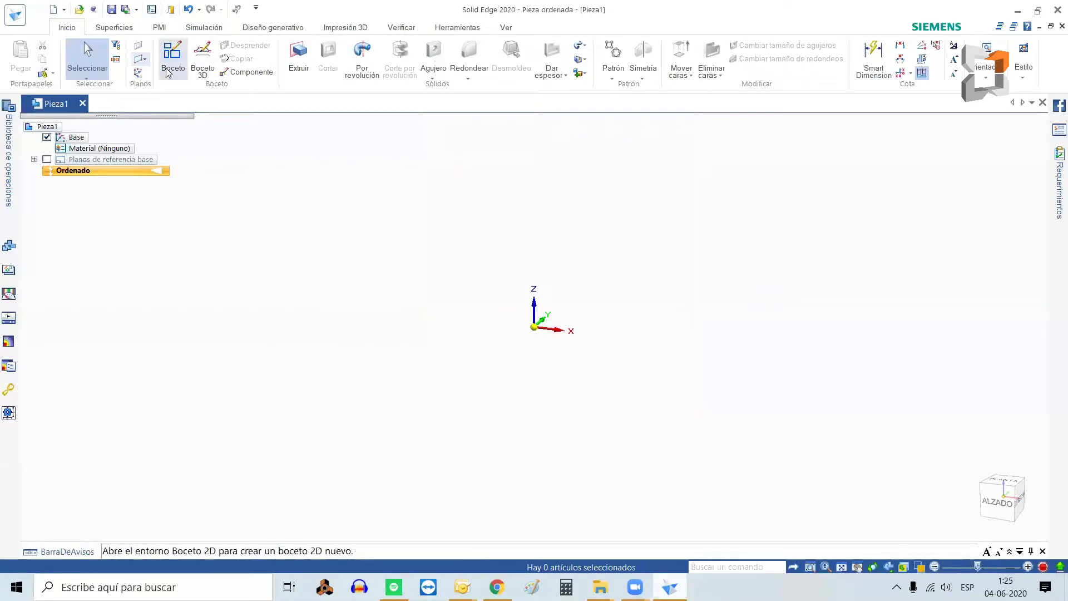
Browse for a file to open in the Training folder under C:, Archivos de programa, Siemens, Solid Edge 2020.
{"action": "left_click", "coordinate": [19, 16]}
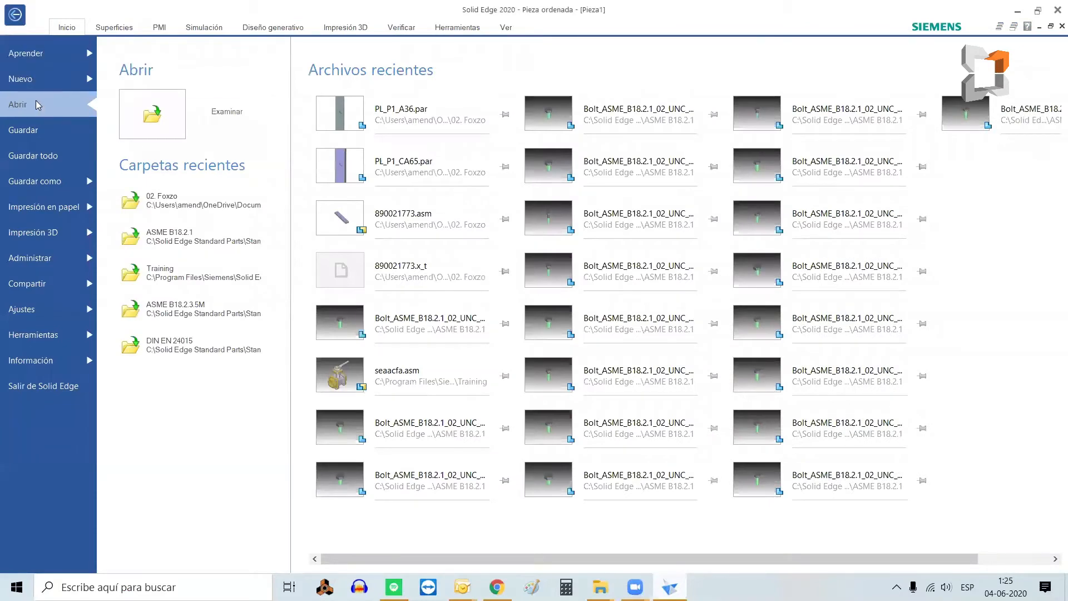
{"action": "left_click", "coordinate": [140, 112]}
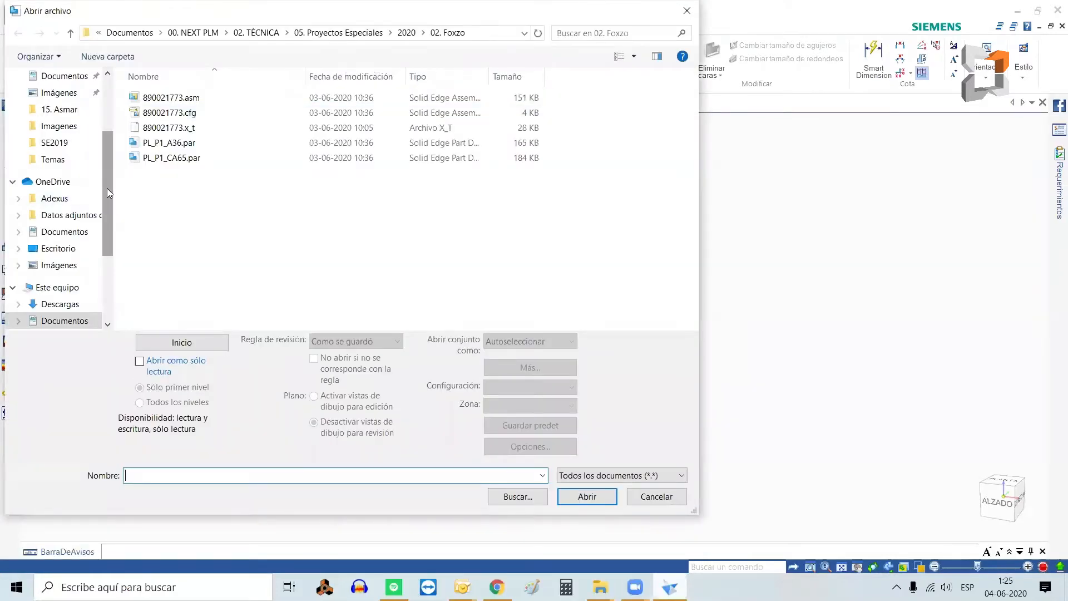
{"action": "left_click_drag", "start_coordinate": [107, 188], "coordinate": [108, 278]}
{"action": "left_click", "coordinate": [60, 285]}
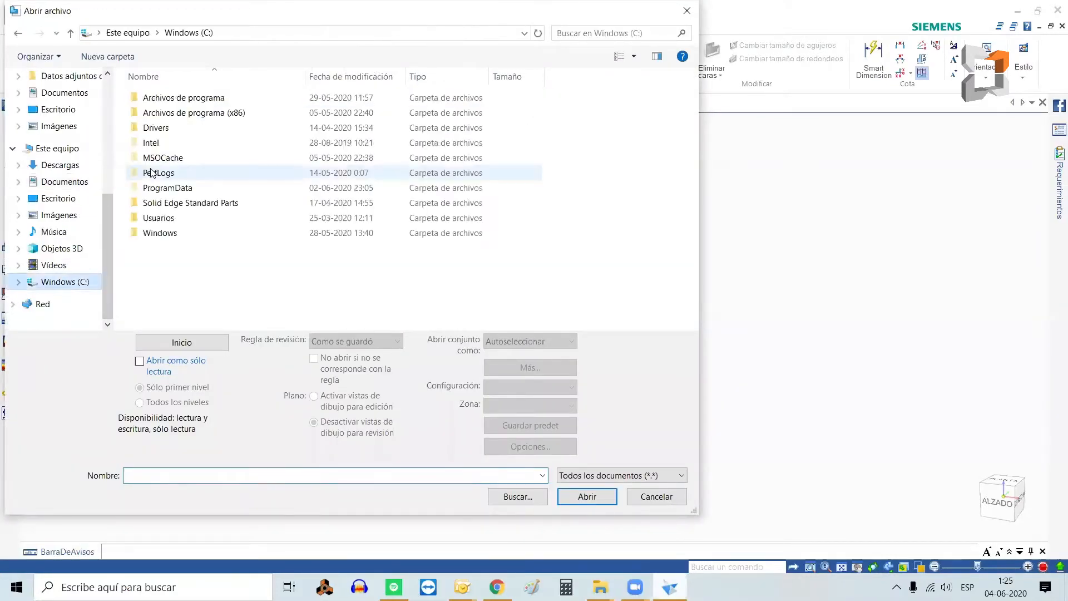
{"action": "double_click", "coordinate": [215, 98]}
{"action": "scroll", "coordinate": [188, 220], "scroll_direction": "down", "scroll_amount": 3}
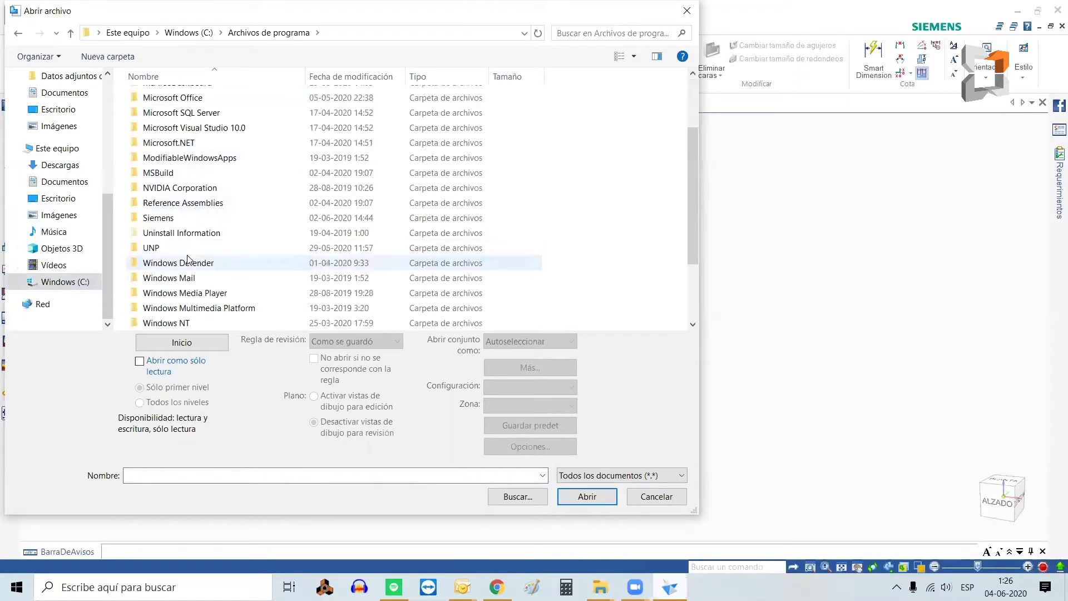
{"action": "left_click", "coordinate": [166, 176]}
{"action": "double_click", "coordinate": [166, 175]}
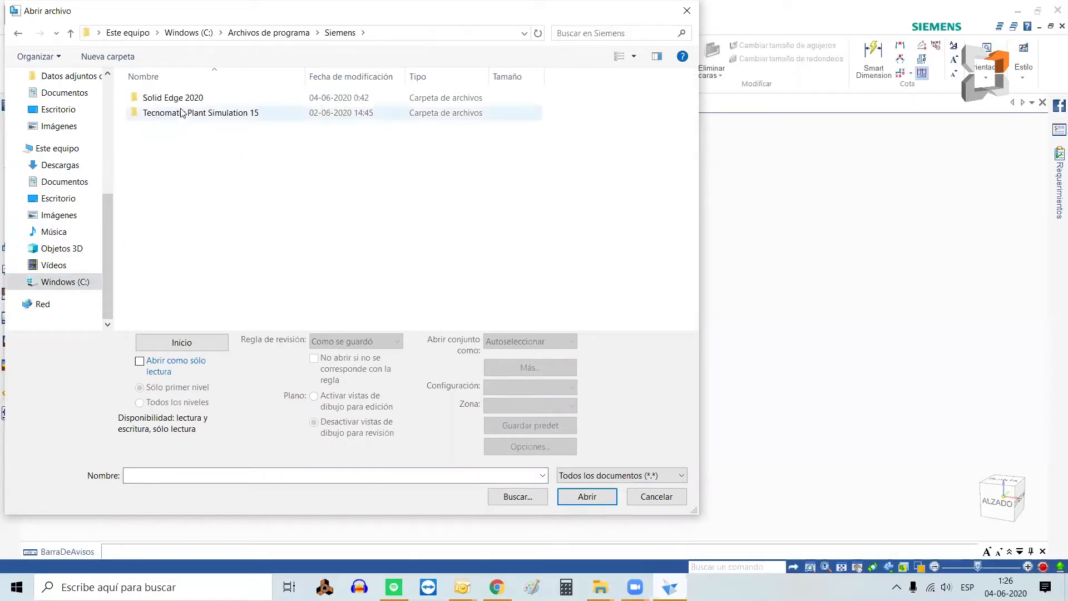
{"action": "double_click", "coordinate": [185, 98]}
{"action": "scroll", "coordinate": [188, 234], "scroll_direction": "down", "scroll_amount": 1}
{"action": "left_click", "coordinate": [168, 246]}
{"action": "double_click", "coordinate": [170, 243]}
Find the assembly seaacfa.asm in the Training folder and open it.
{"action": "left_click_drag", "start_coordinate": [691, 91], "coordinate": [691, 107]}
{"action": "left_click_drag", "start_coordinate": [691, 119], "coordinate": [687, 226]}
{"action": "left_click", "coordinate": [408, 127]}
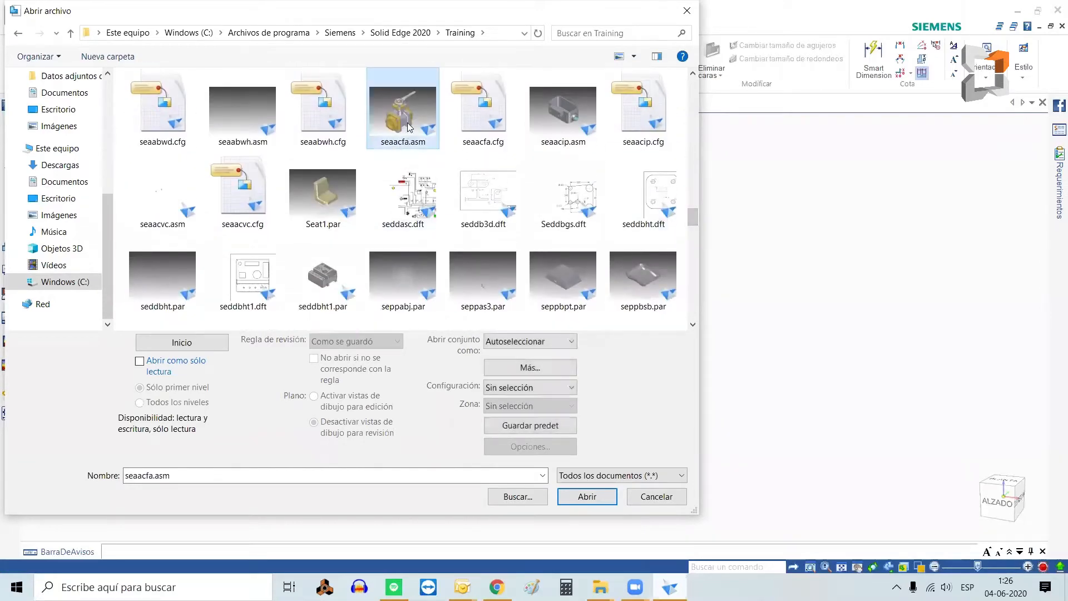
{"action": "double_click", "coordinate": [407, 127]}
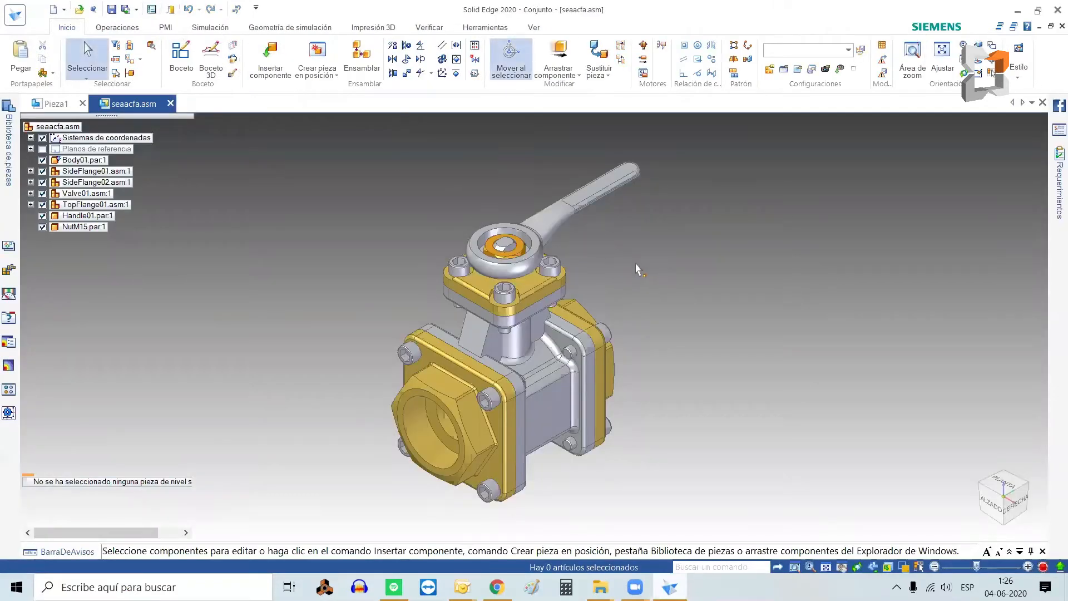
Switch back to the Pieza1 part document and maximize its window.
{"action": "key", "text": "ctrl+f"}
{"action": "middle_click_drag", "start_coordinate": [750, 226], "coordinate": [487, 400]}
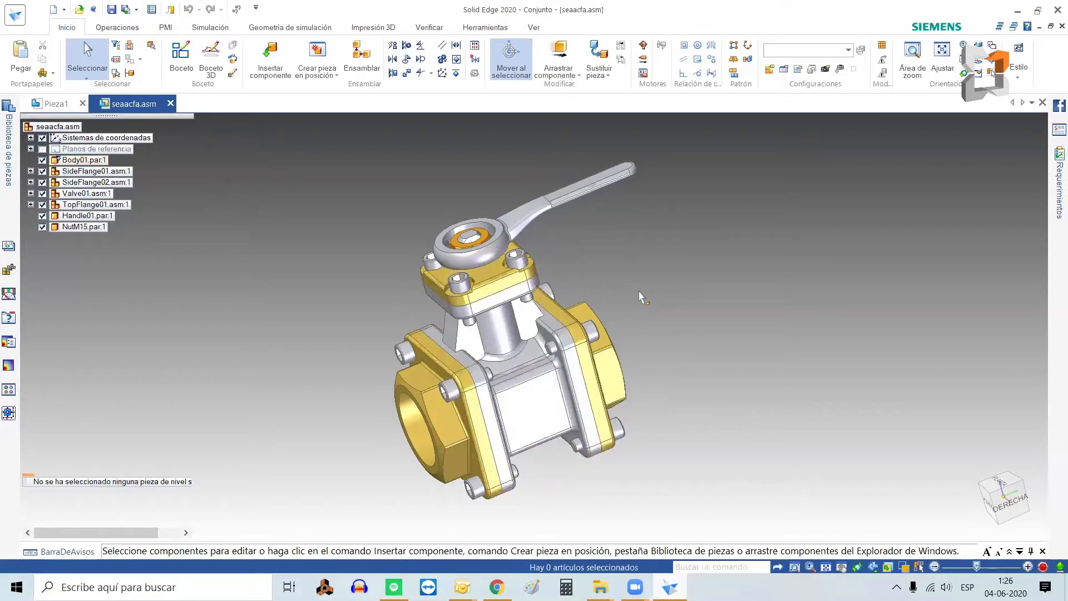
{"action": "left_click", "coordinate": [1038, 27]}
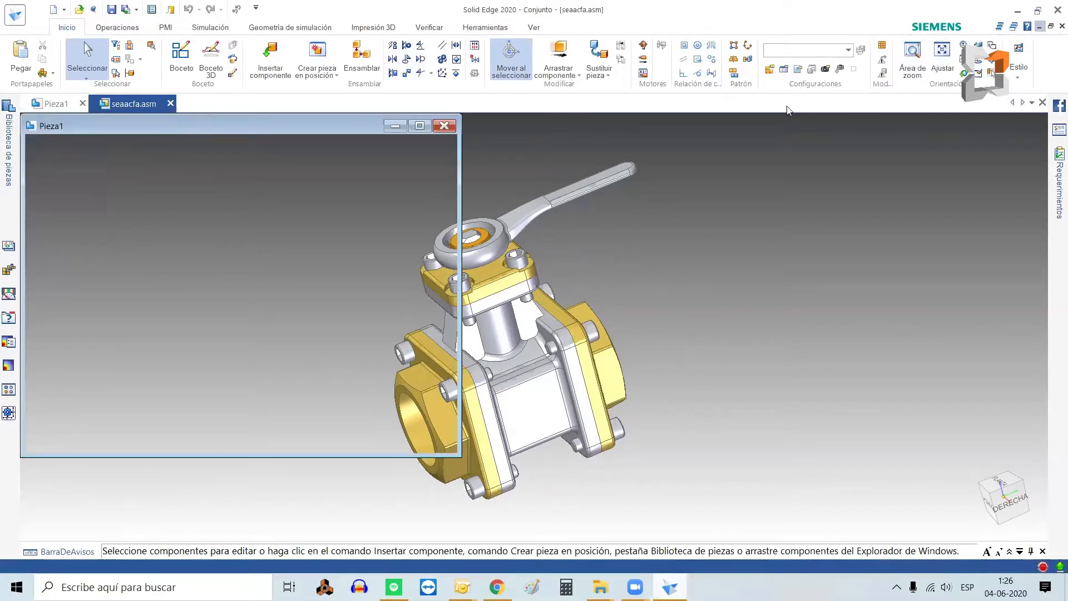
{"action": "left_click", "coordinate": [420, 125]}
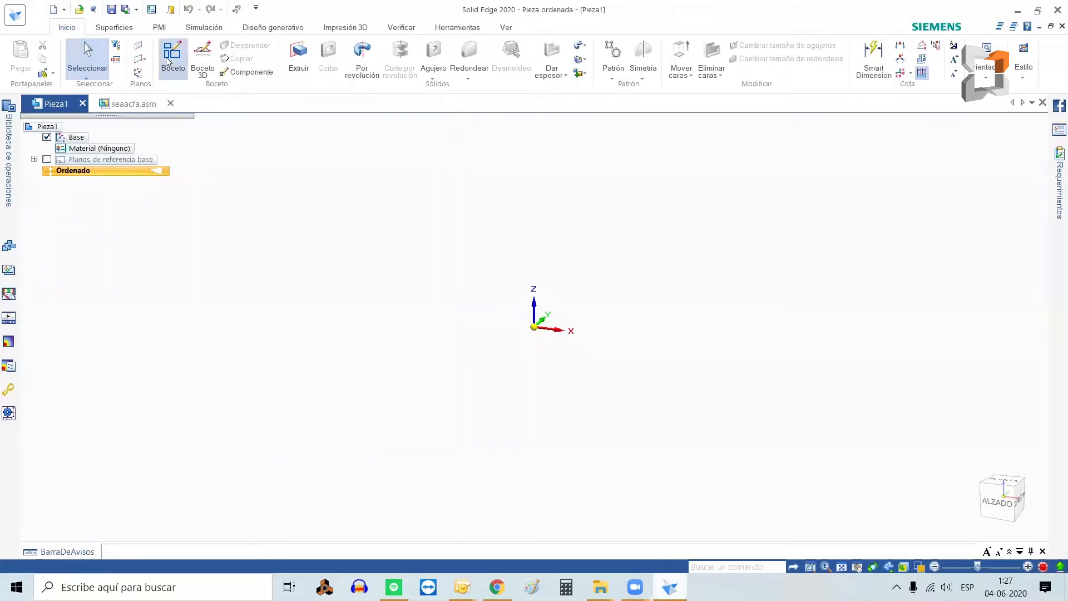
Show the base reference planes and start a sketch on the Alzado (xz) plane using the Plano coincidente option.
{"action": "left_click", "coordinate": [167, 61]}
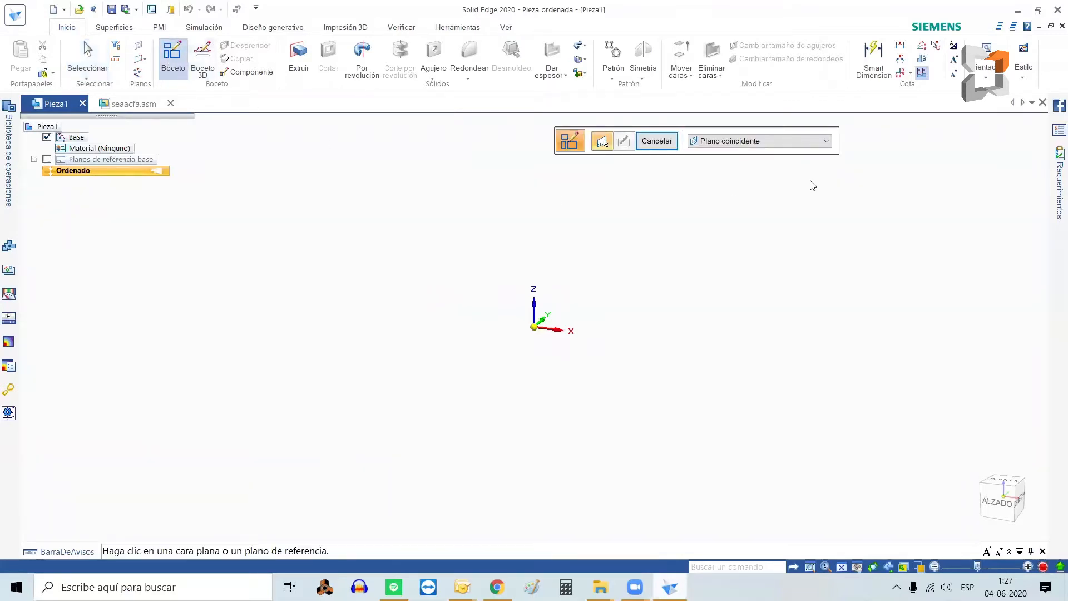
{"action": "left_click", "coordinate": [765, 145]}
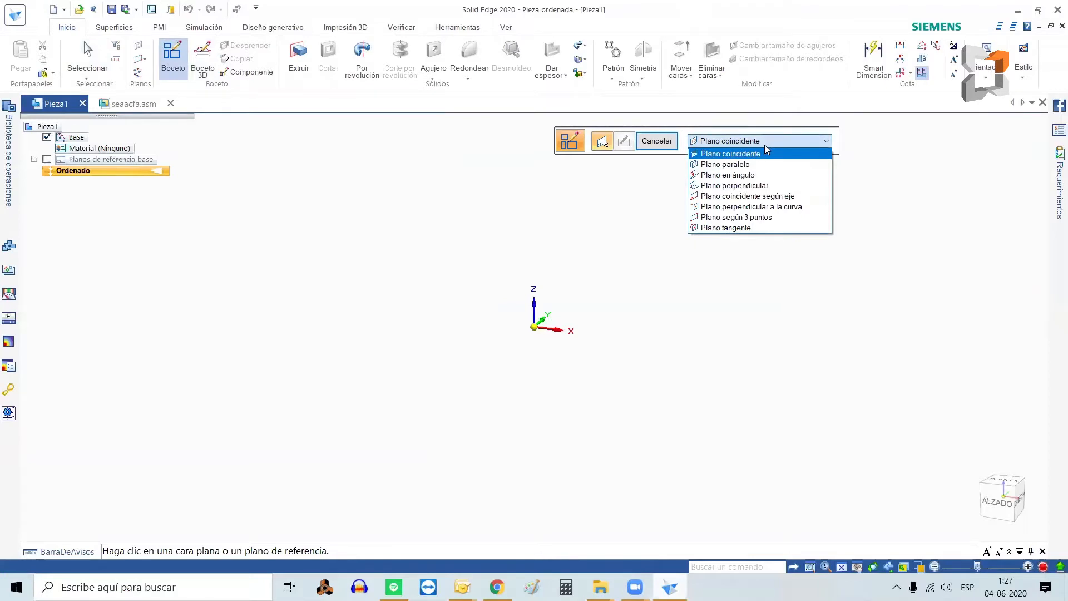
{"action": "left_click", "coordinate": [711, 154]}
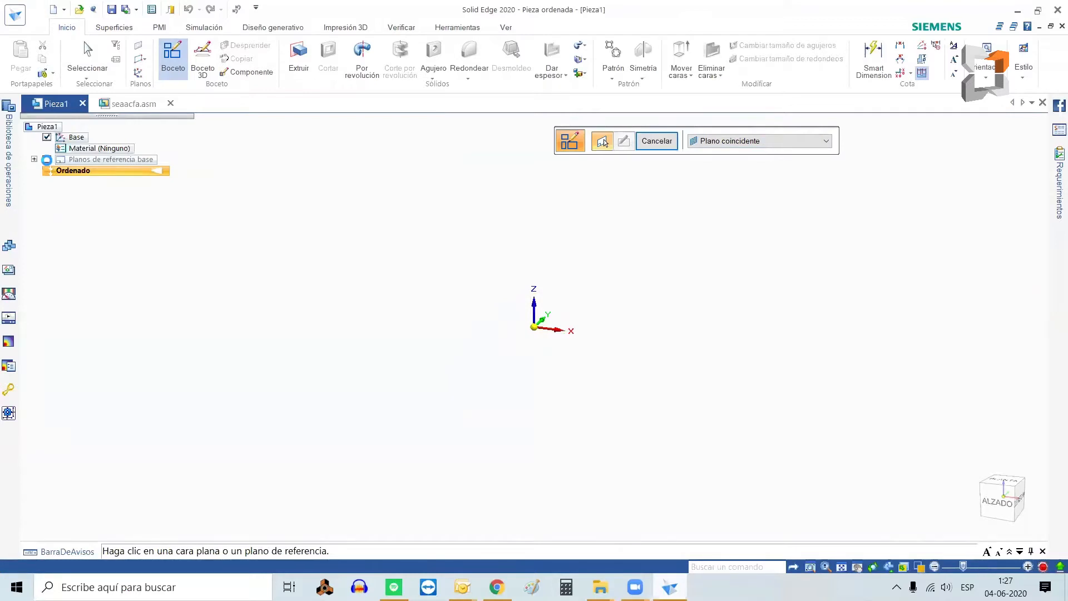
{"action": "left_click", "coordinate": [47, 160]}
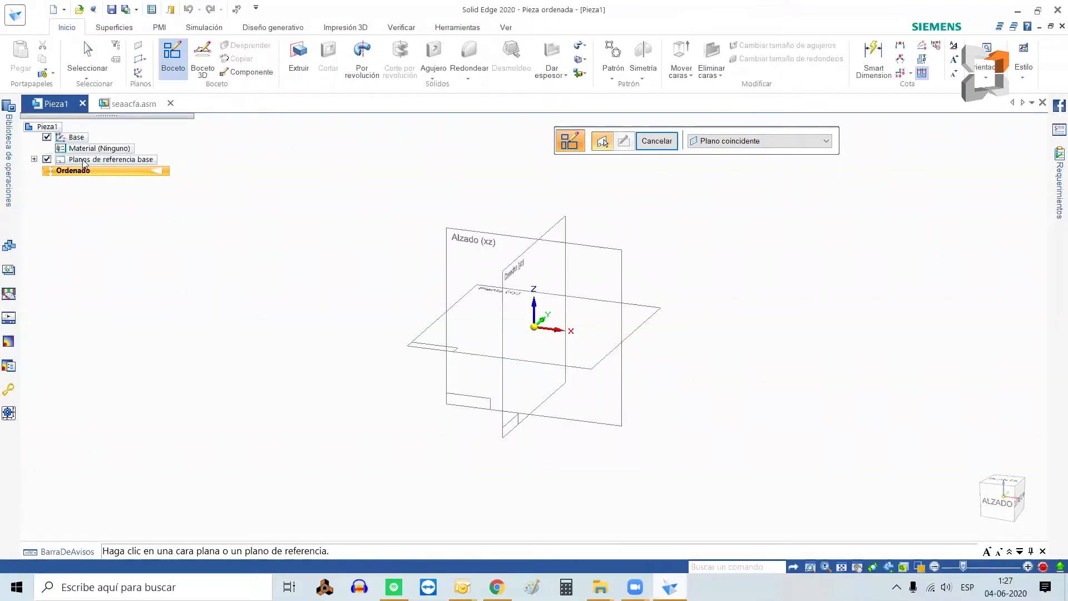
{"action": "left_click", "coordinate": [481, 248]}
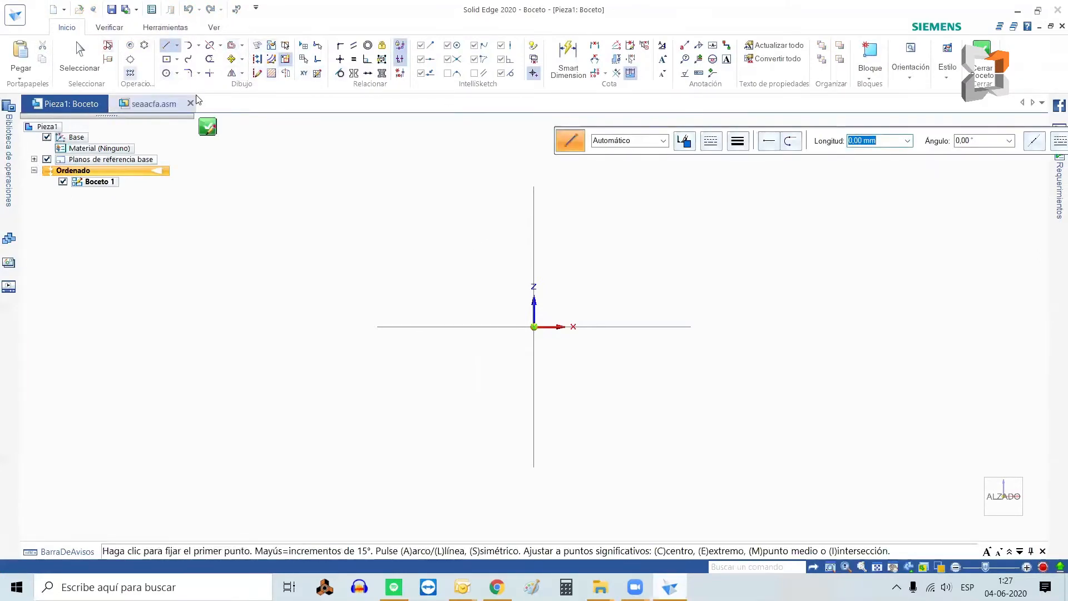
Sketch a circle by center, about 98 mm in diameter, centered on the origin.
{"action": "left_click", "coordinate": [177, 74]}
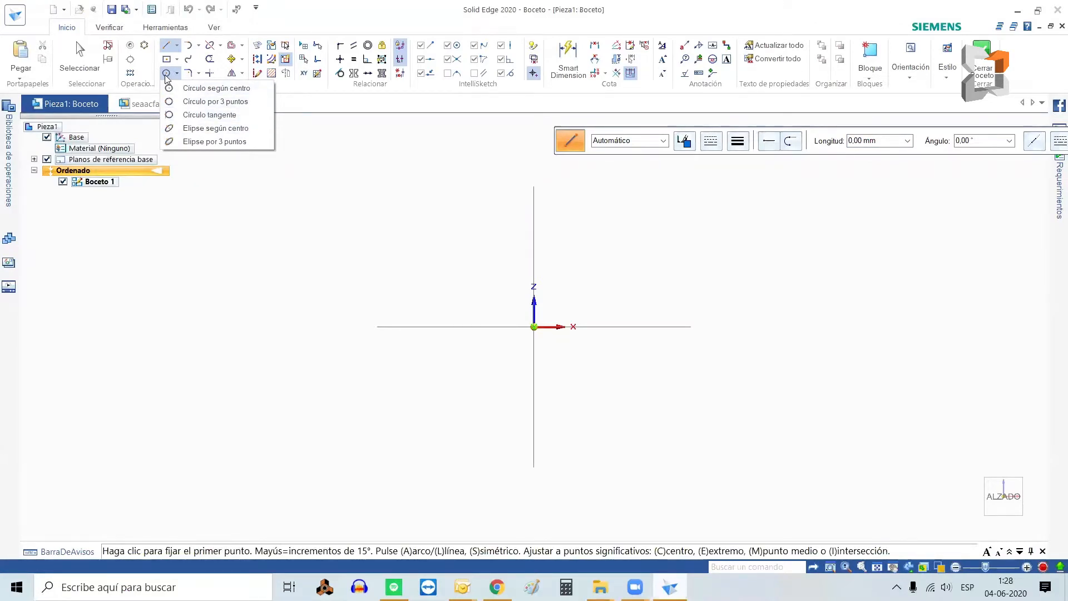
{"action": "left_click", "coordinate": [165, 75]}
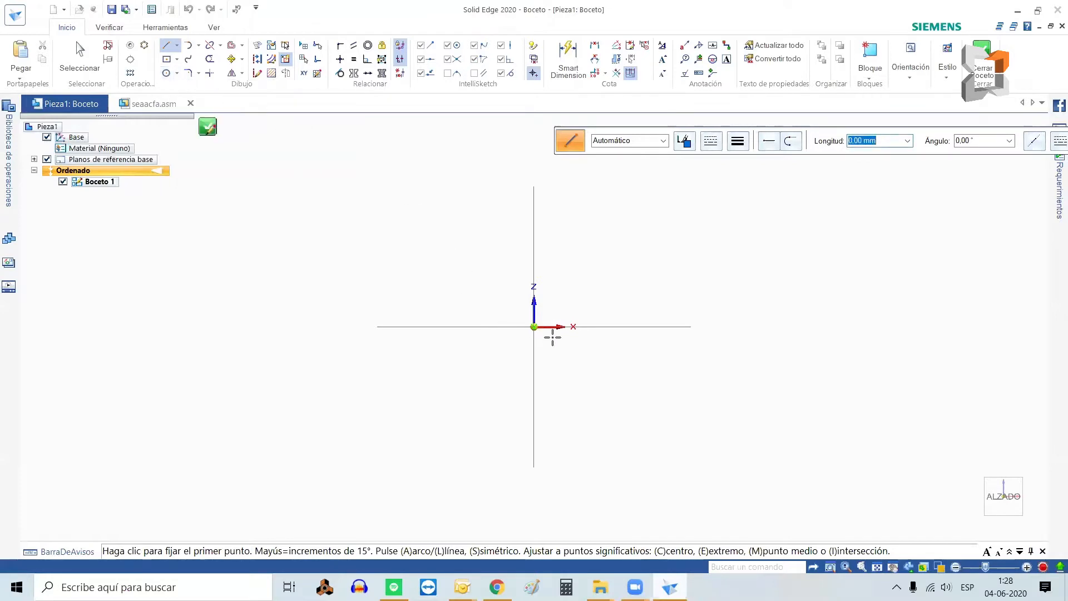
{"action": "left_click", "coordinate": [166, 73]}
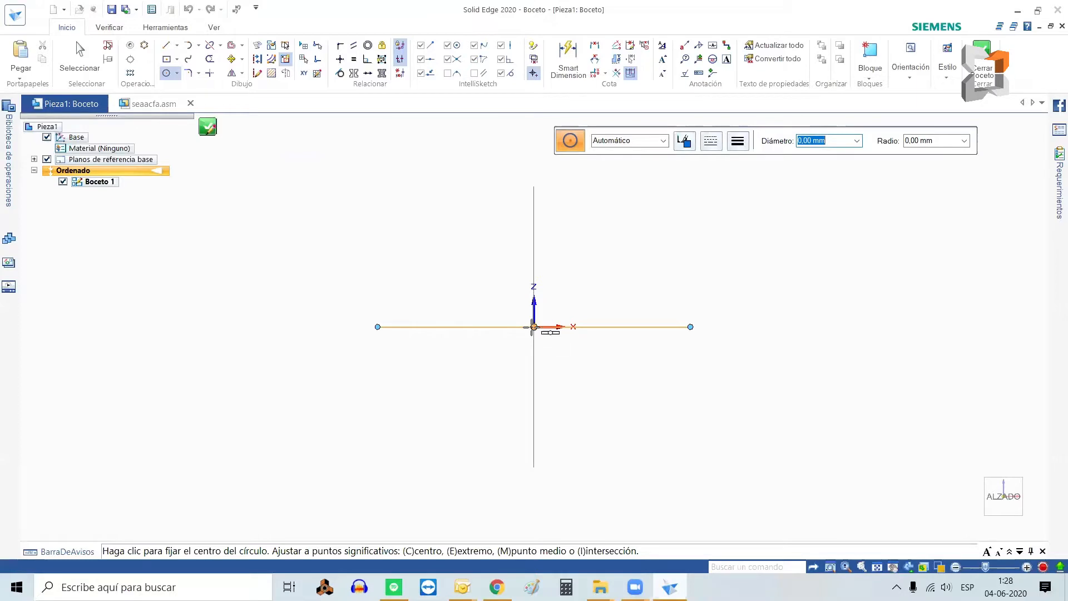
{"action": "left_click", "coordinate": [534, 327]}
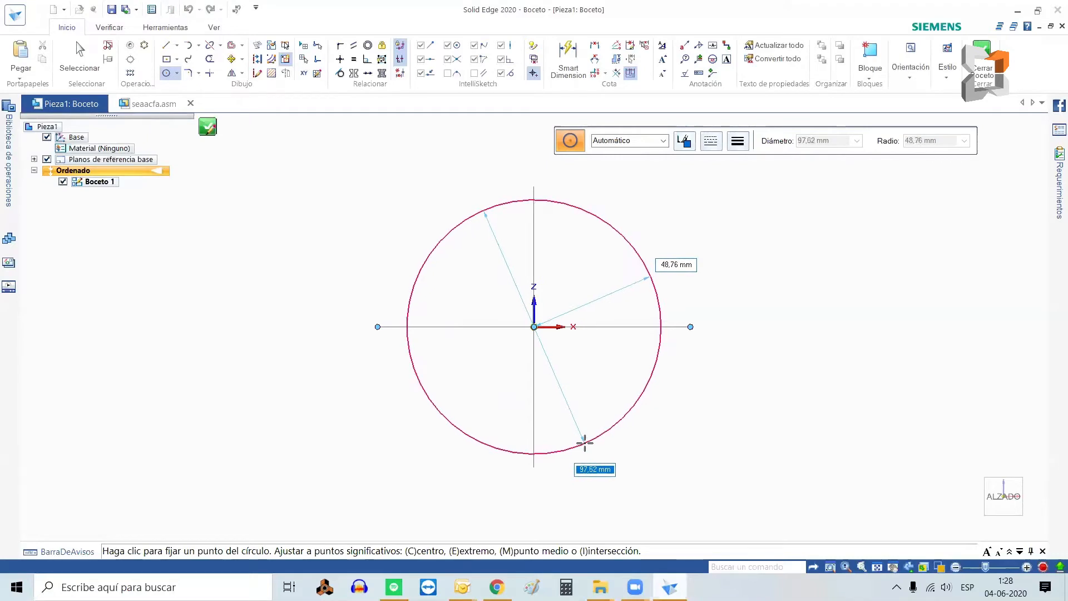
{"action": "left_click", "coordinate": [584, 443]}
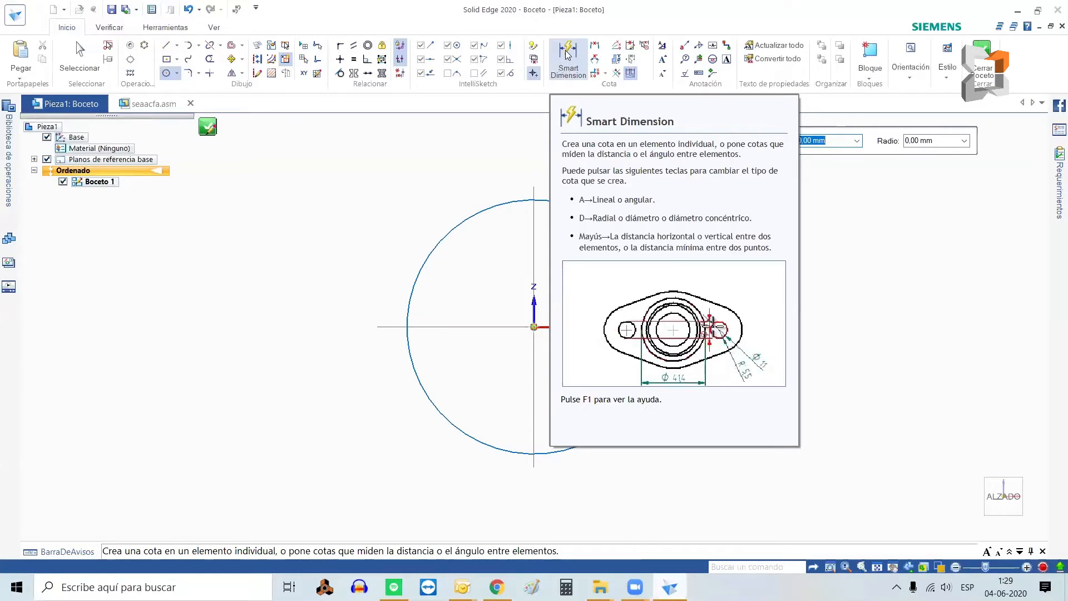
Dimension the circle's diameter with Smart Dimension, set it to 70 mm and dismiss the relationship colors tip.
{"action": "key", "text": "d"}
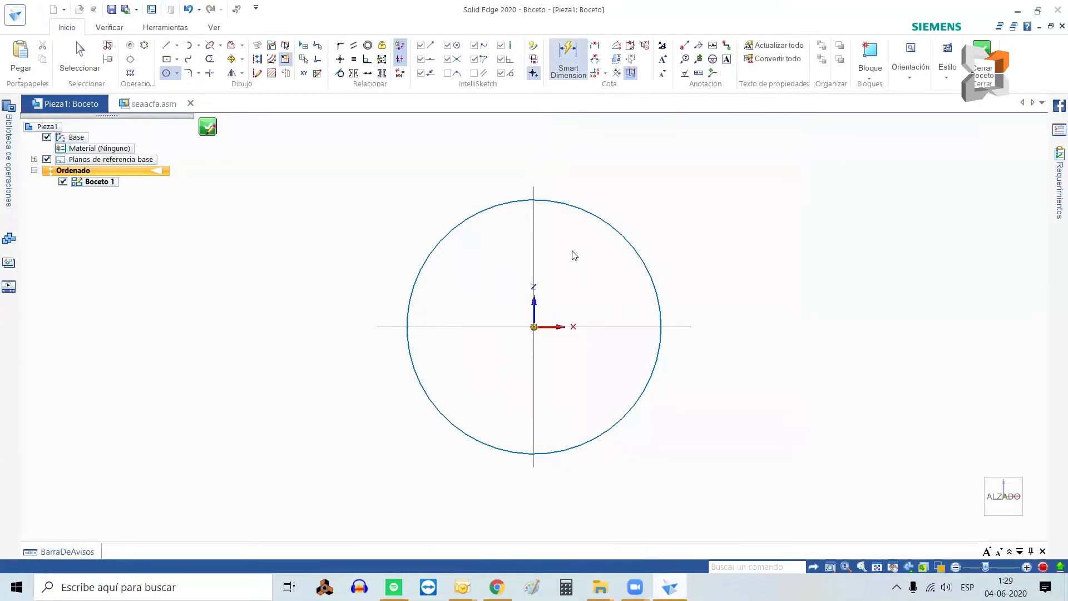
{"action": "left_click", "coordinate": [610, 229]}
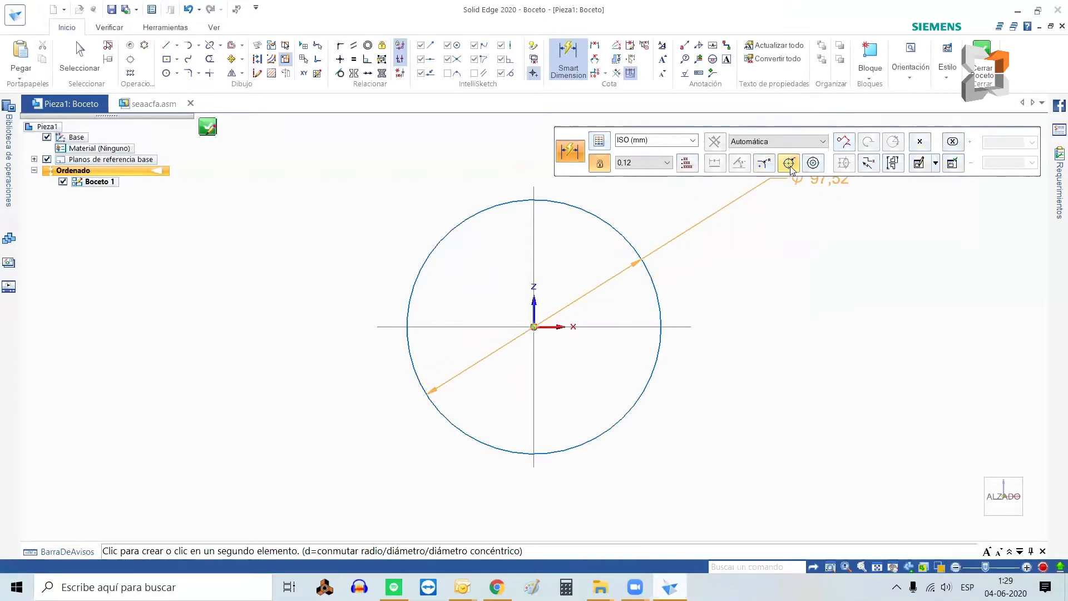
{"action": "left_click", "coordinate": [738, 245]}
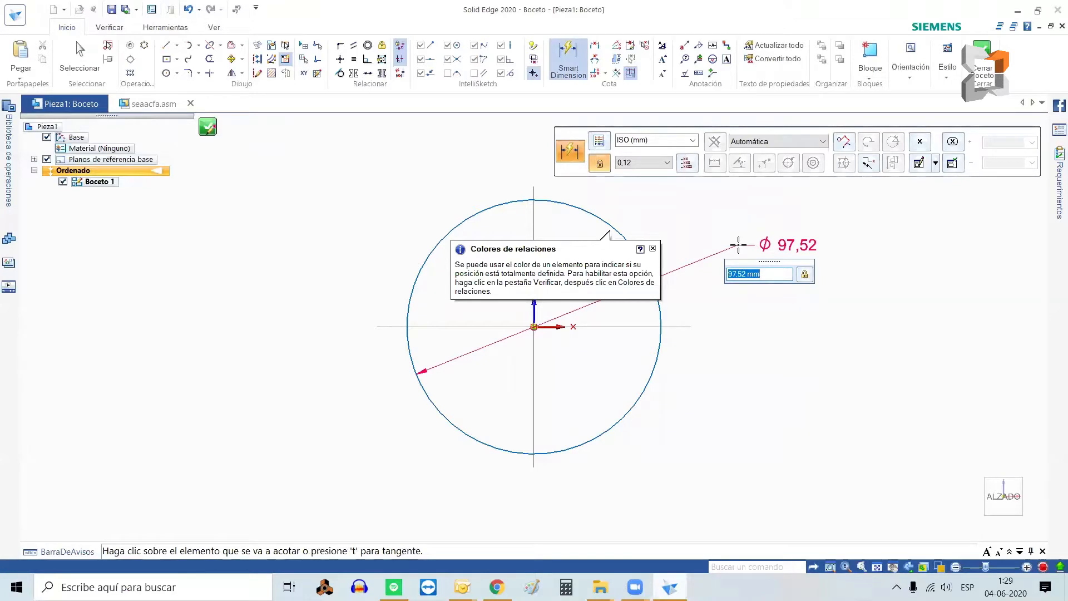
{"action": "key", "text": "BackSpace"}
{"action": "type", "text": "70"}
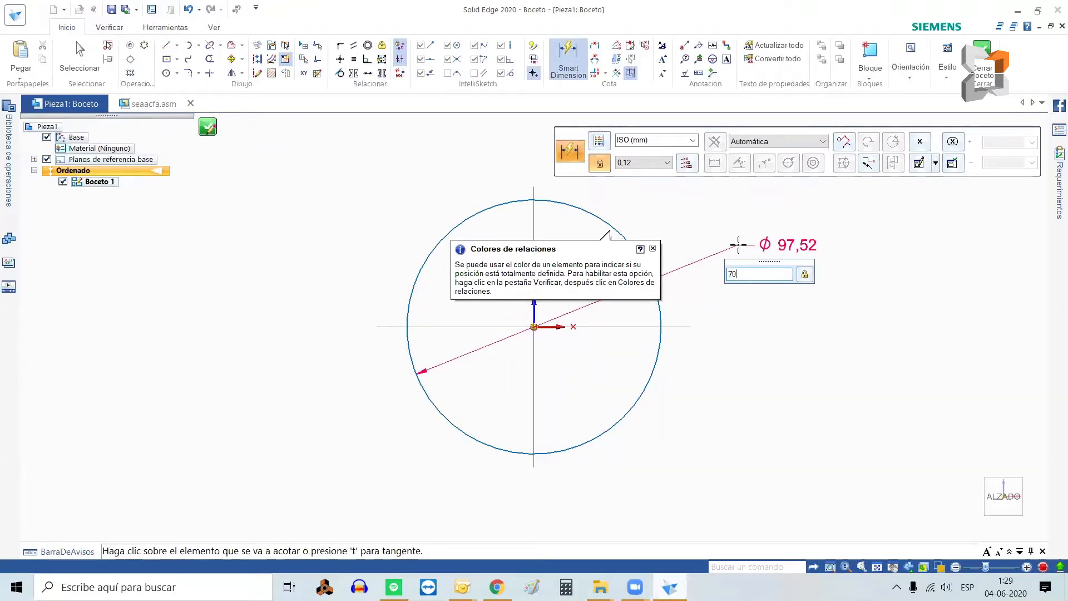
{"action": "key", "text": "Return"}
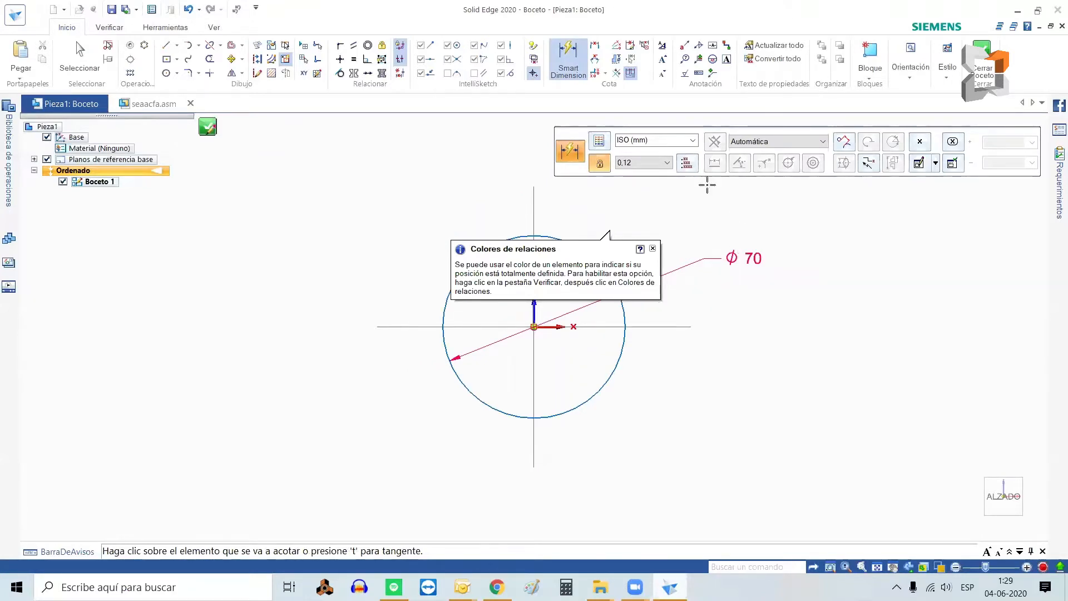
{"action": "left_click", "coordinate": [653, 249]}
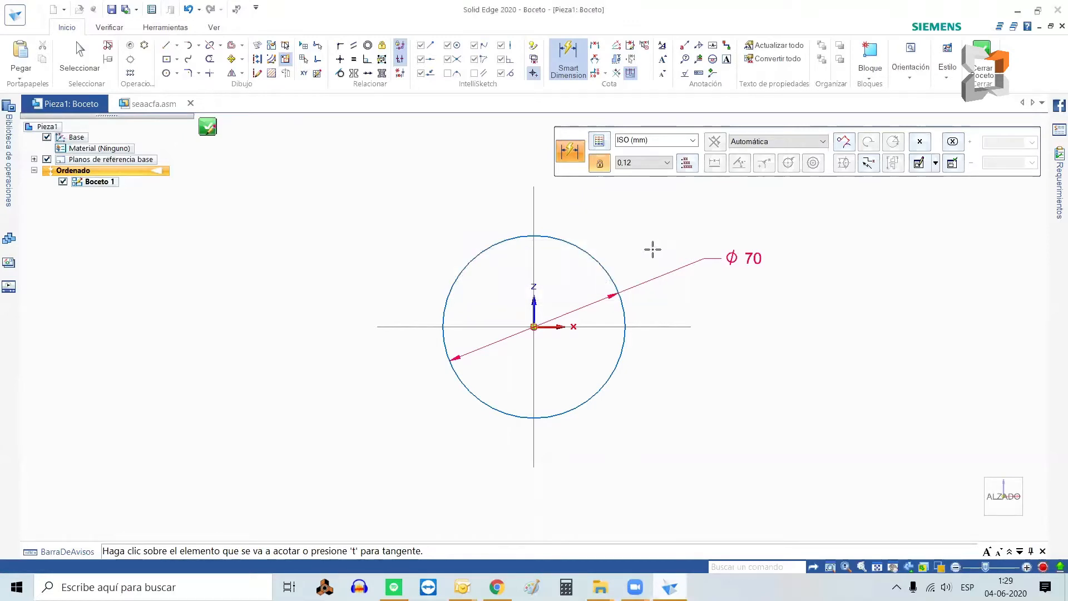
Close the circle sketch and finish the sketch command.
{"action": "left_click", "coordinate": [979, 63]}
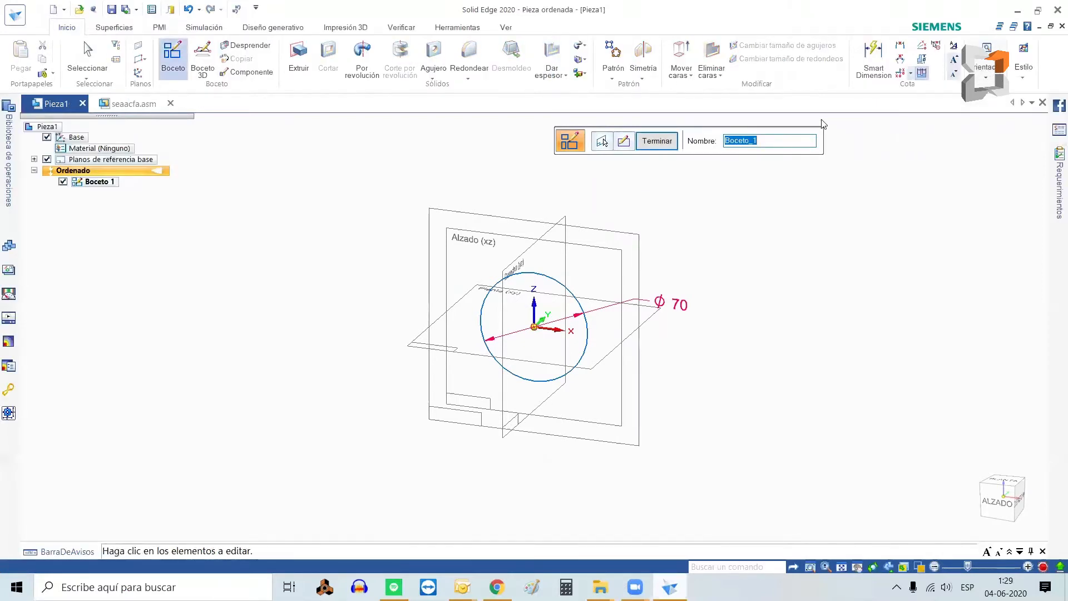
{"action": "left_click", "coordinate": [657, 140]}
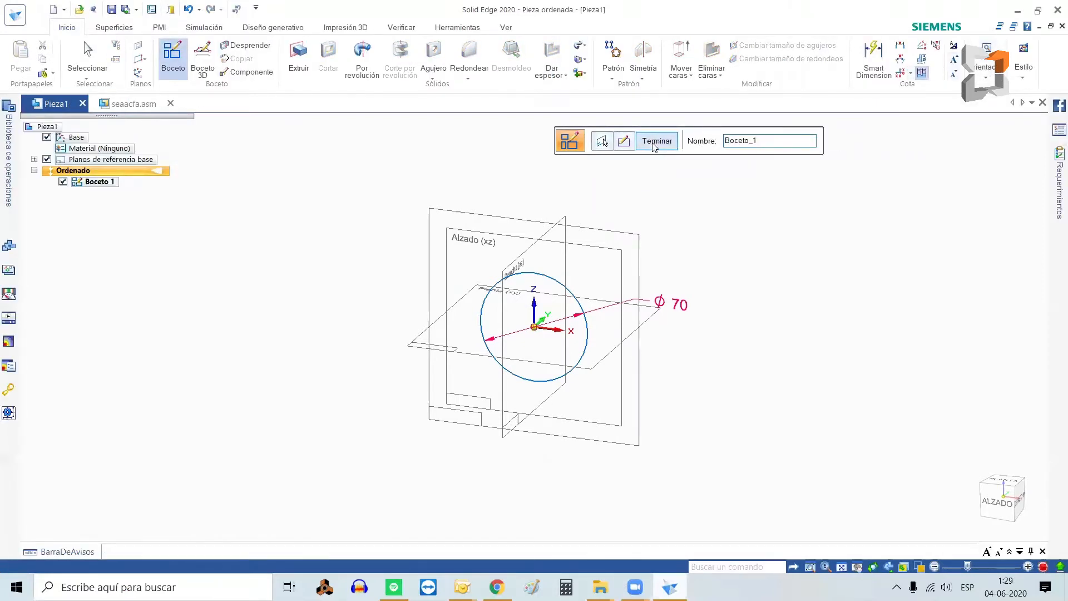
{"action": "left_click", "coordinate": [655, 142]}
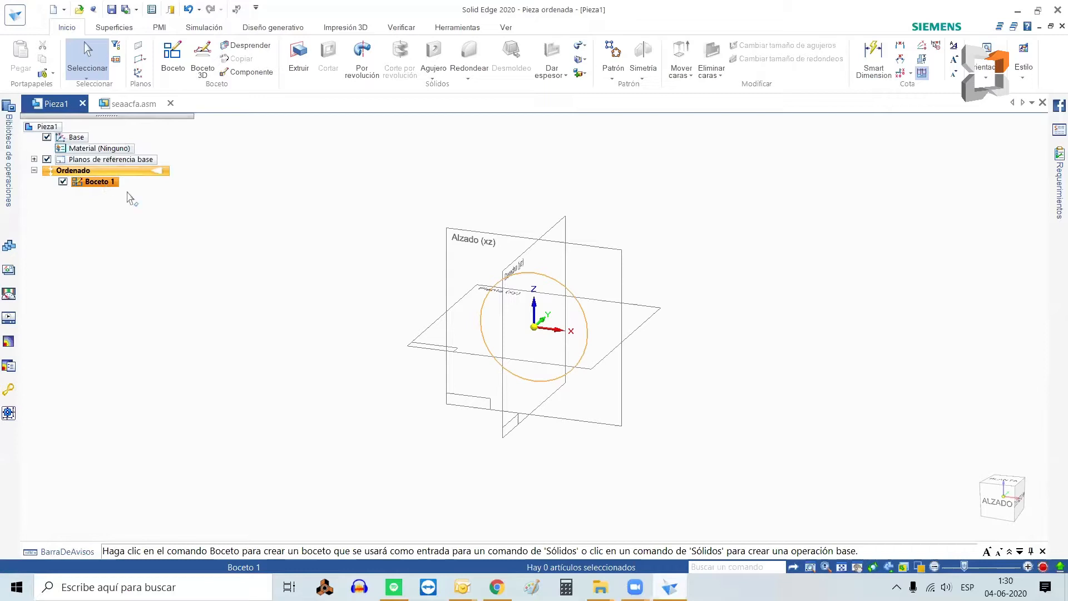
Start an Extrude using the Seleccionar desde Boceto option and accept the circle sketch as its profile.
{"action": "left_click", "coordinate": [297, 58]}
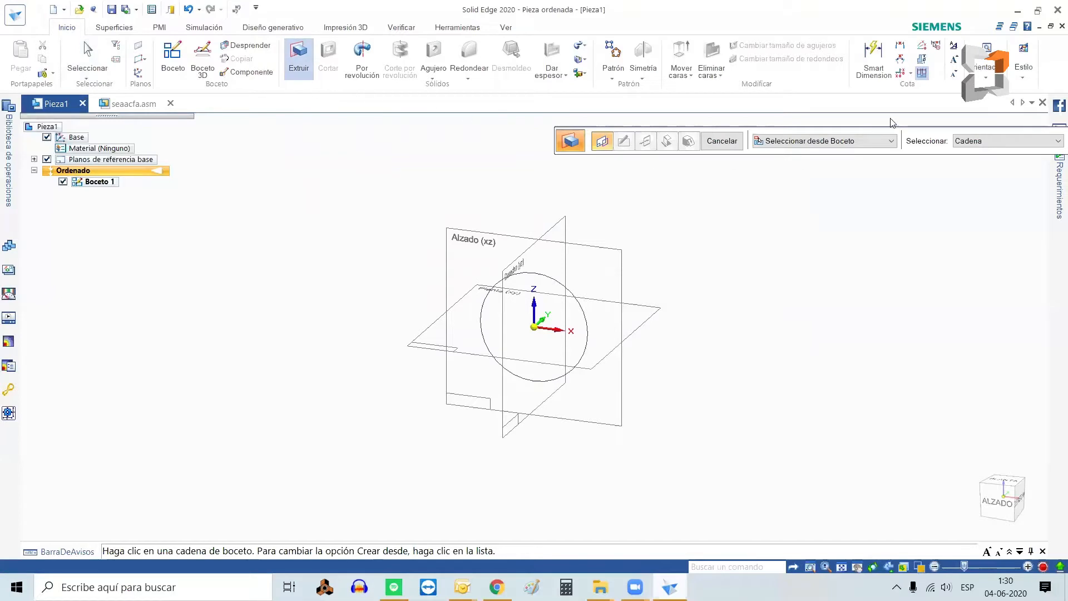
{"action": "left_click_drag", "start_coordinate": [806, 130], "coordinate": [485, 179]}
{"action": "left_click_drag", "start_coordinate": [620, 195], "coordinate": [722, 121]}
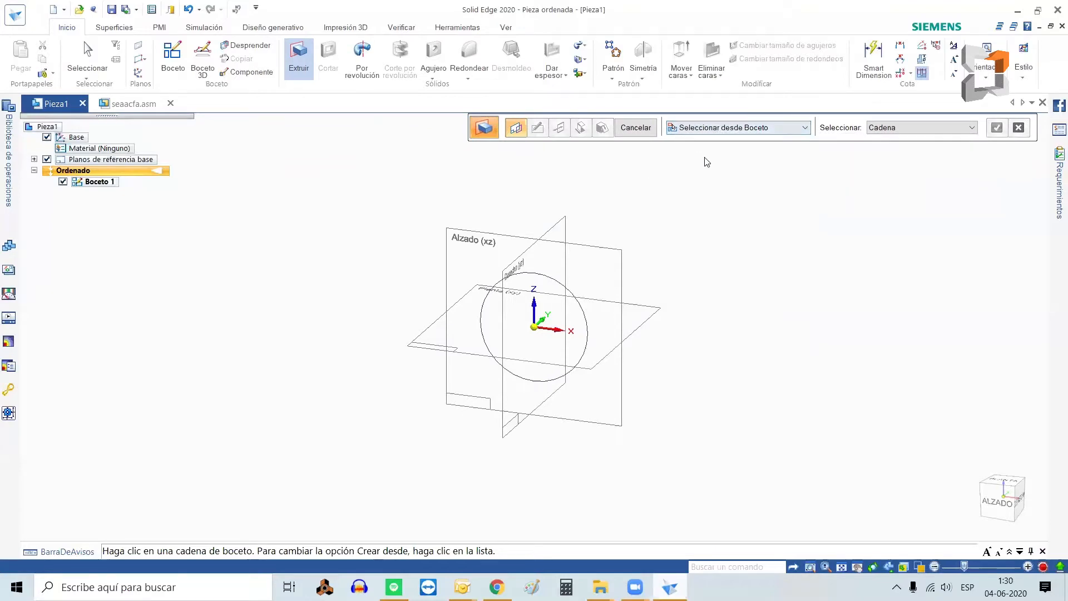
{"action": "left_click", "coordinate": [761, 132]}
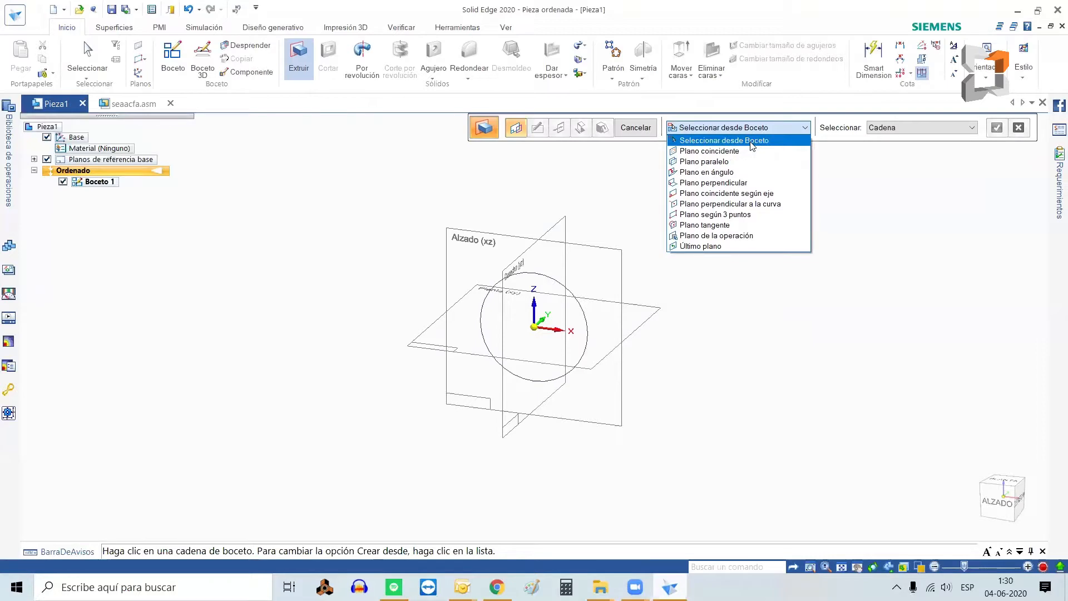
{"action": "left_click", "coordinate": [752, 142]}
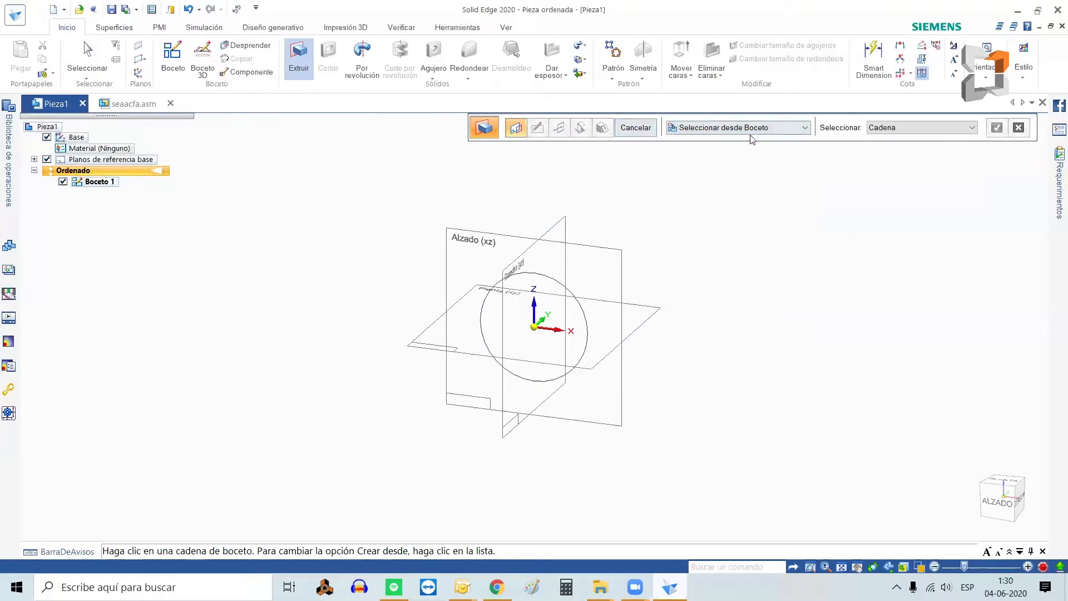
{"action": "left_click", "coordinate": [543, 278]}
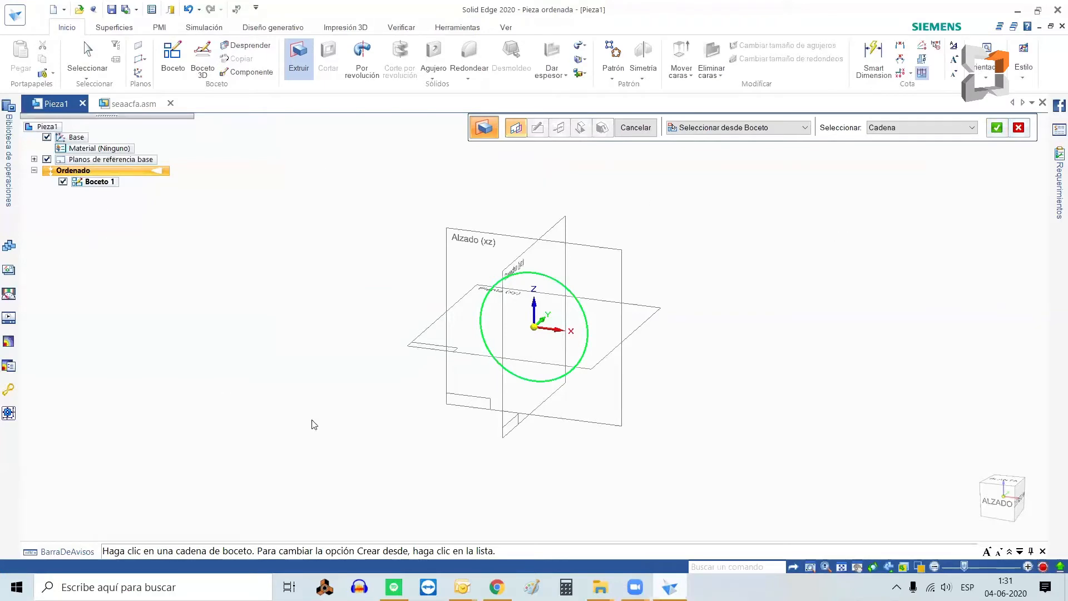
{"action": "right_click", "coordinate": [741, 284]}
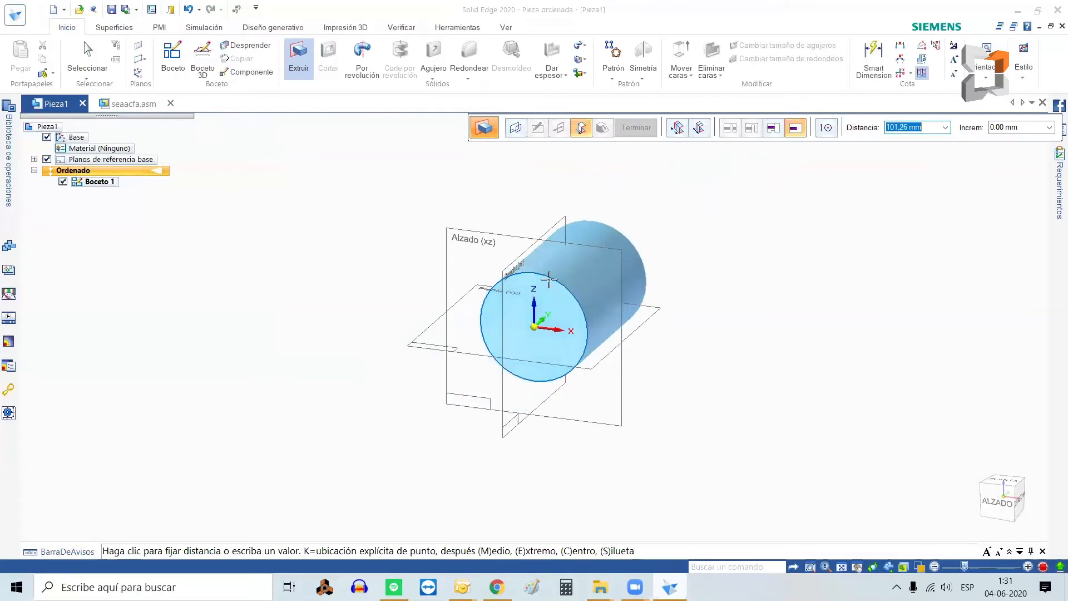
Extrude the circle 70 mm symmetrically about its sketch plane, finish the feature and hide the base reference planes.
{"action": "type", "text": "70"}
{"action": "key", "text": "Return"}
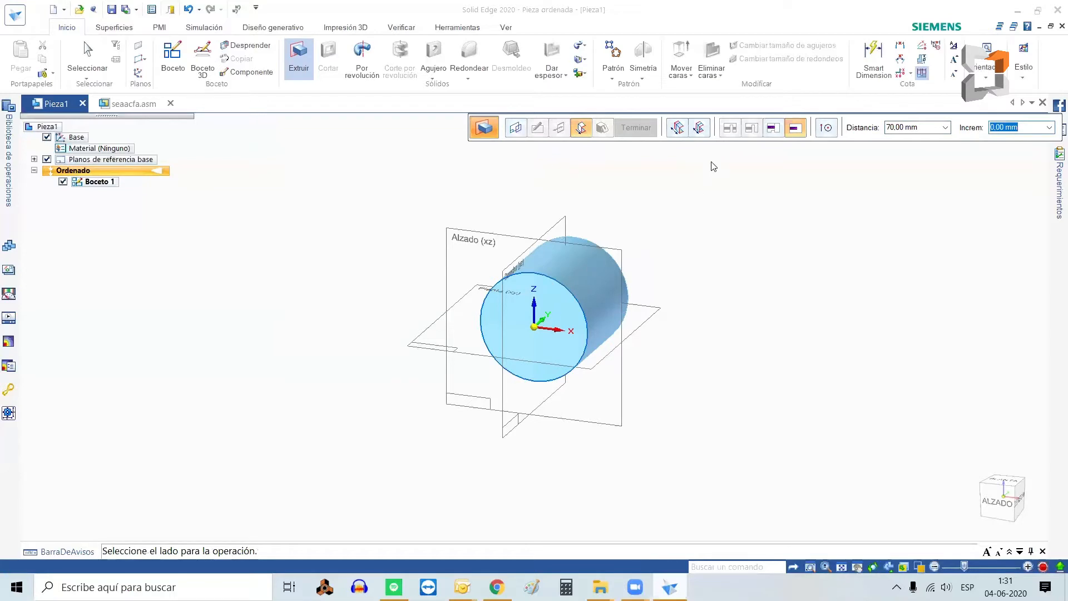
{"action": "left_click", "coordinate": [699, 129]}
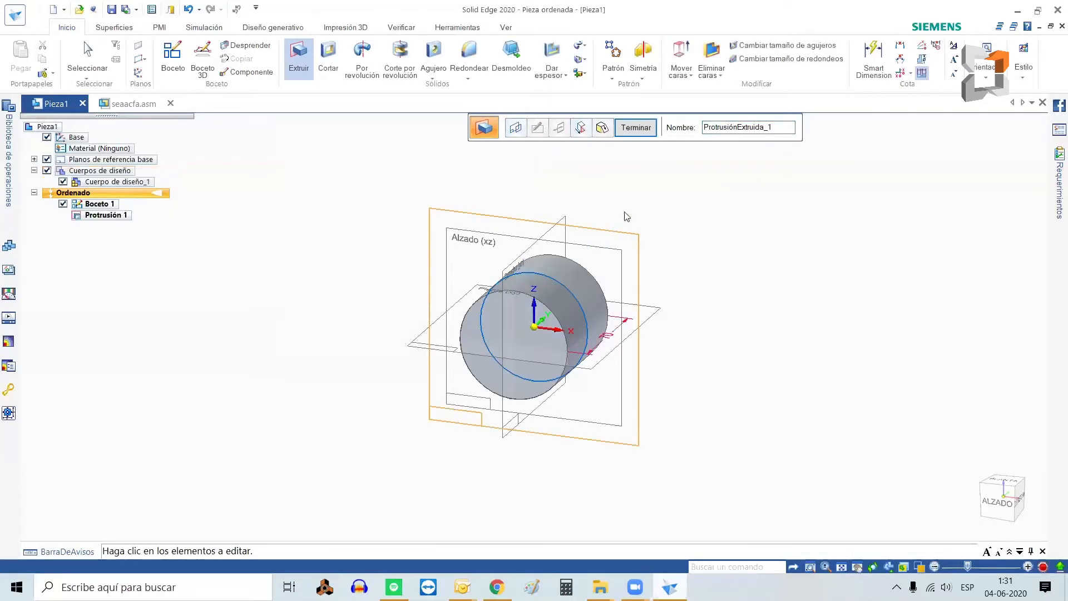
{"action": "left_click", "coordinate": [642, 132]}
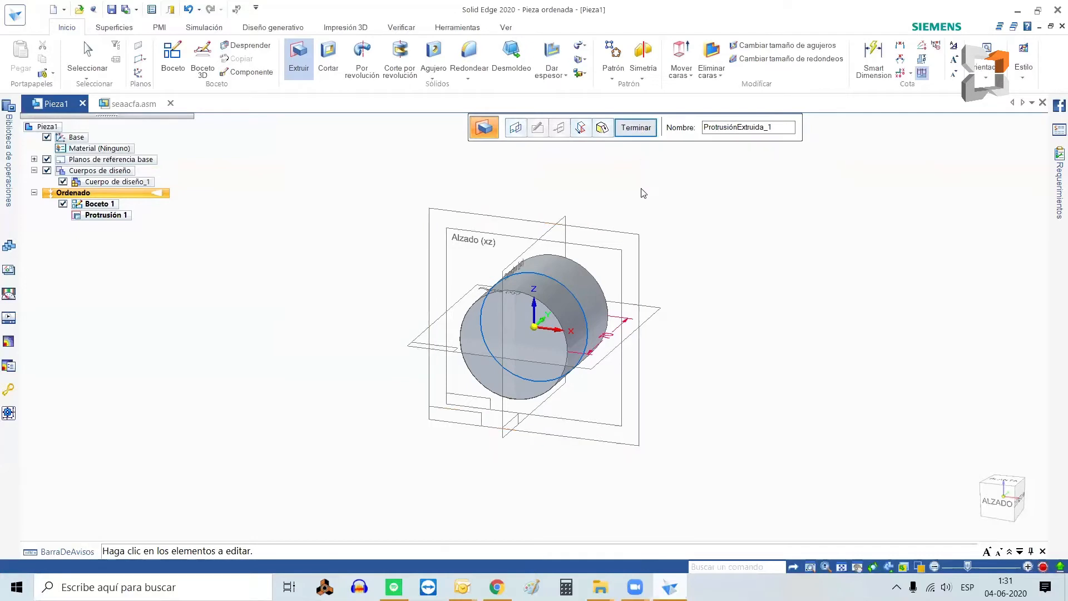
{"action": "key", "text": "Escape"}
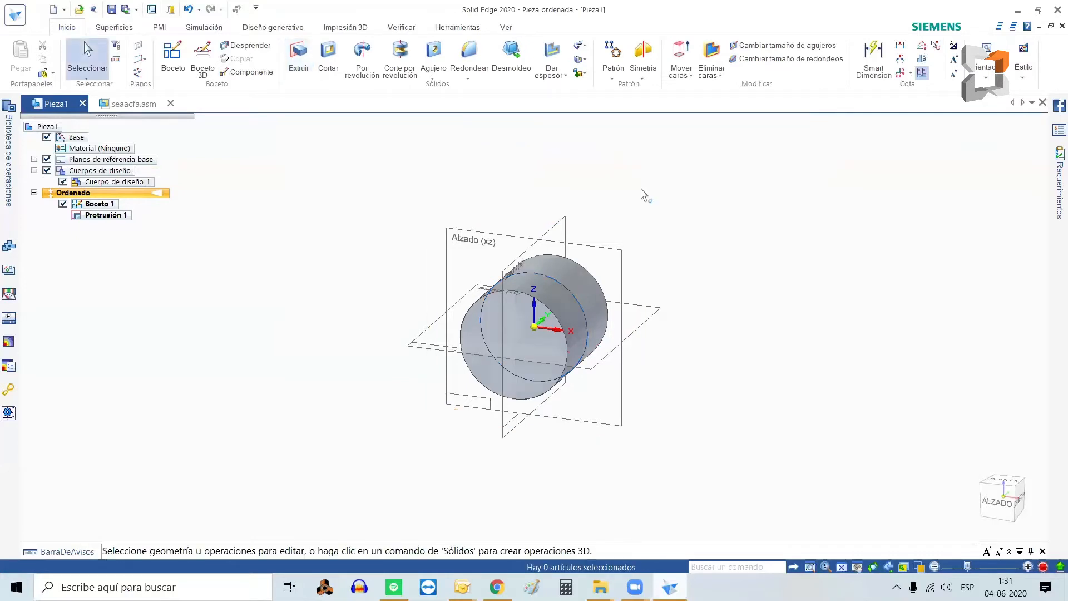
{"action": "left_click", "coordinate": [47, 160]}
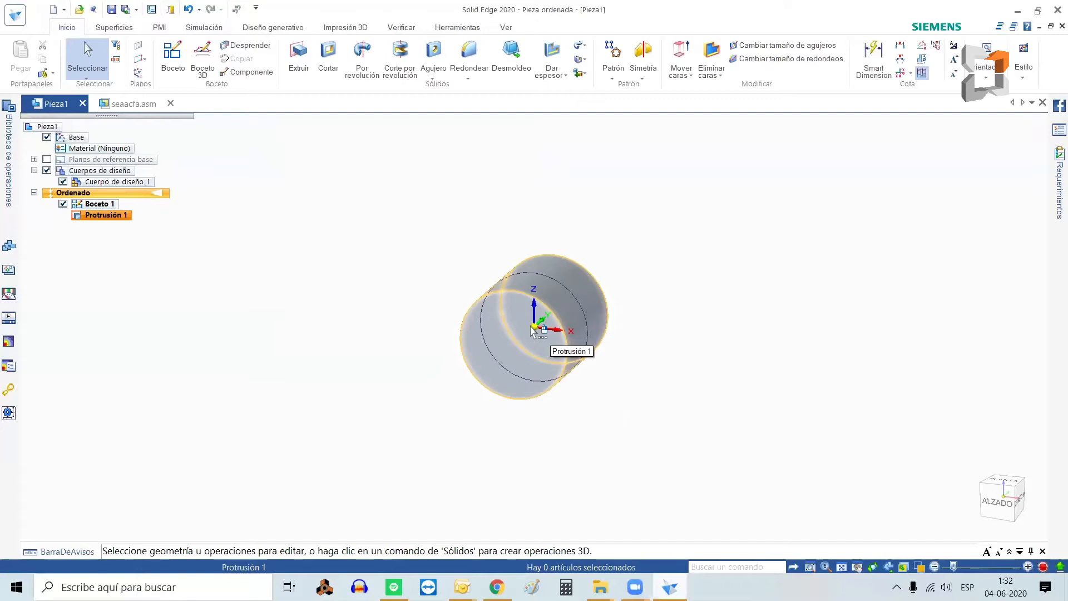
Examine the extruded cylinder at different zoom levels and from a rotated viewpoint.
{"action": "scroll", "coordinate": [533, 328], "scroll_direction": "down", "scroll_amount": 5}
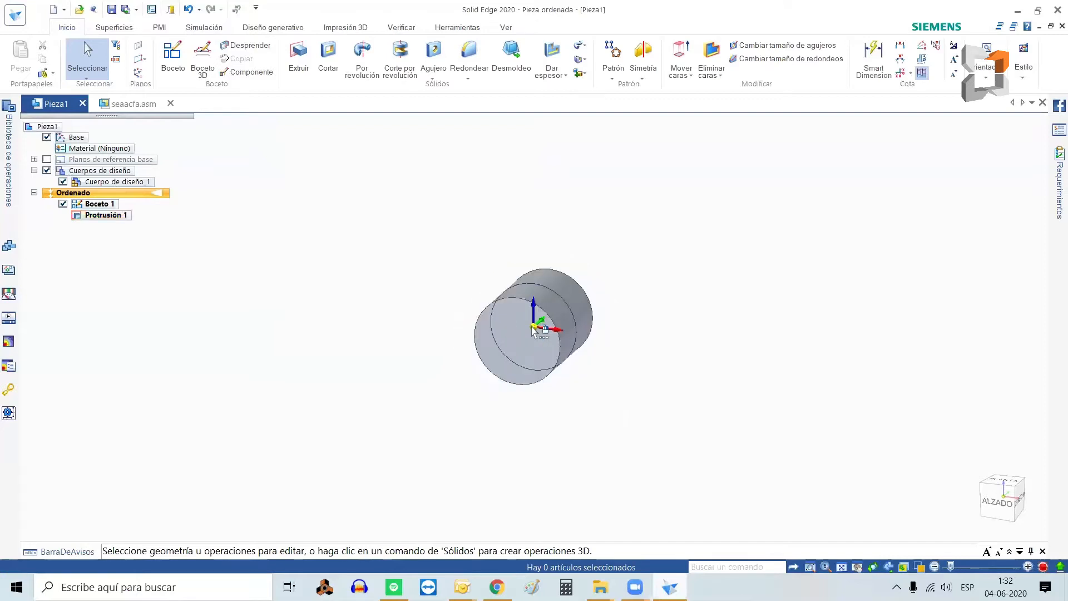
{"action": "scroll", "coordinate": [533, 328], "scroll_direction": "up", "scroll_amount": 8}
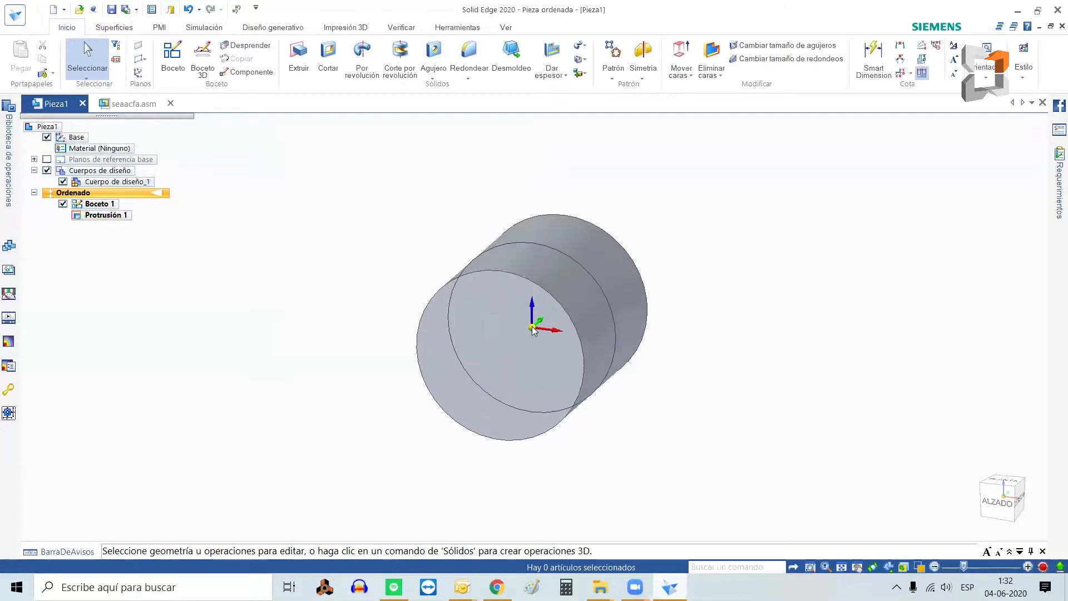
{"action": "scroll", "coordinate": [533, 328], "scroll_direction": "down", "scroll_amount": 6}
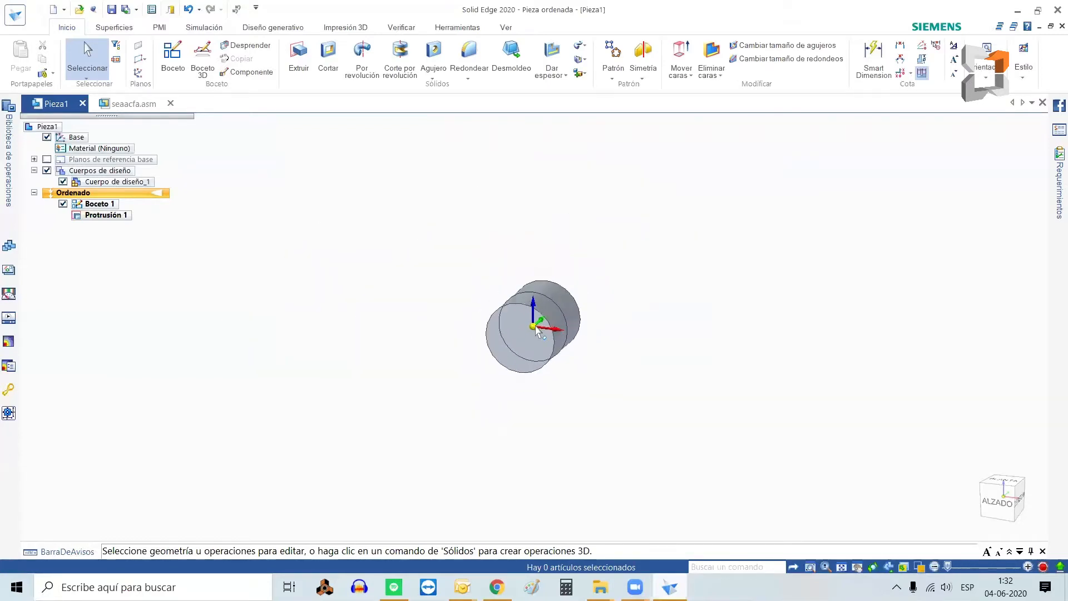
{"action": "scroll", "coordinate": [631, 308], "scroll_direction": "up", "scroll_amount": 4}
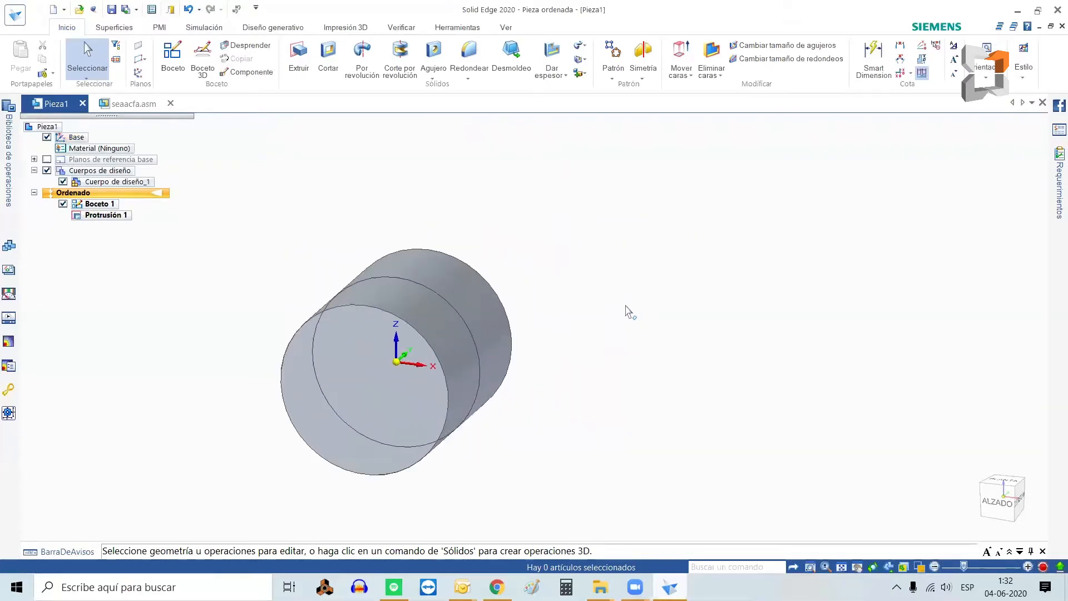
{"action": "scroll", "coordinate": [628, 312], "scroll_direction": "down", "scroll_amount": 6}
{"action": "scroll", "coordinate": [444, 317], "scroll_direction": "up", "scroll_amount": 4}
{"action": "scroll", "coordinate": [443, 317], "scroll_direction": "down", "scroll_amount": 5}
{"action": "scroll", "coordinate": [529, 328], "scroll_direction": "up", "scroll_amount": 4}
{"action": "scroll", "coordinate": [529, 328], "scroll_direction": "up", "scroll_amount": 3}
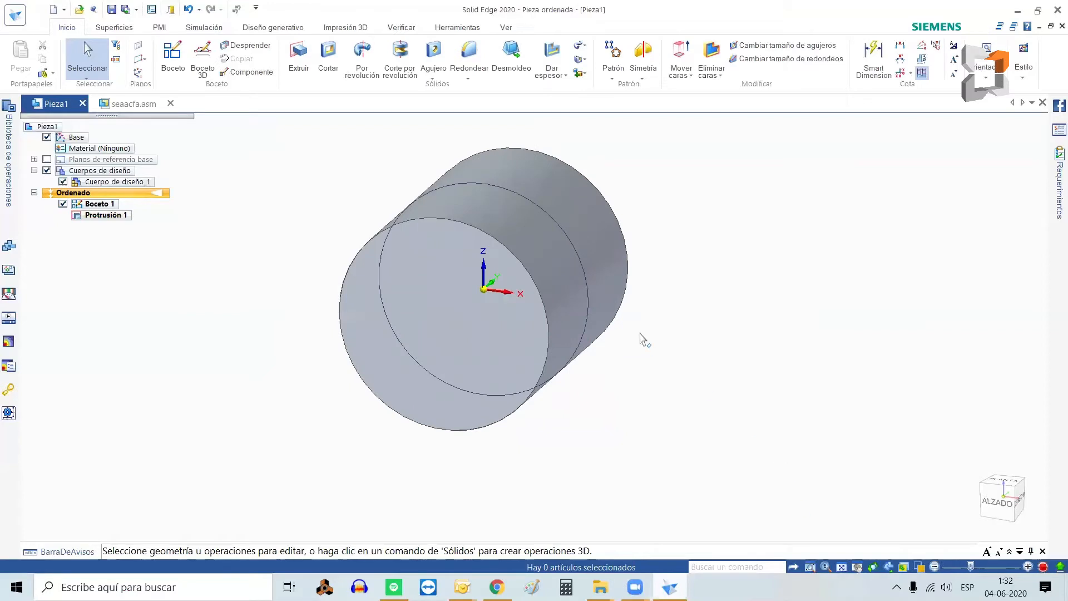
{"action": "middle_click_drag", "start_coordinate": [655, 322], "coordinate": [706, 393]}
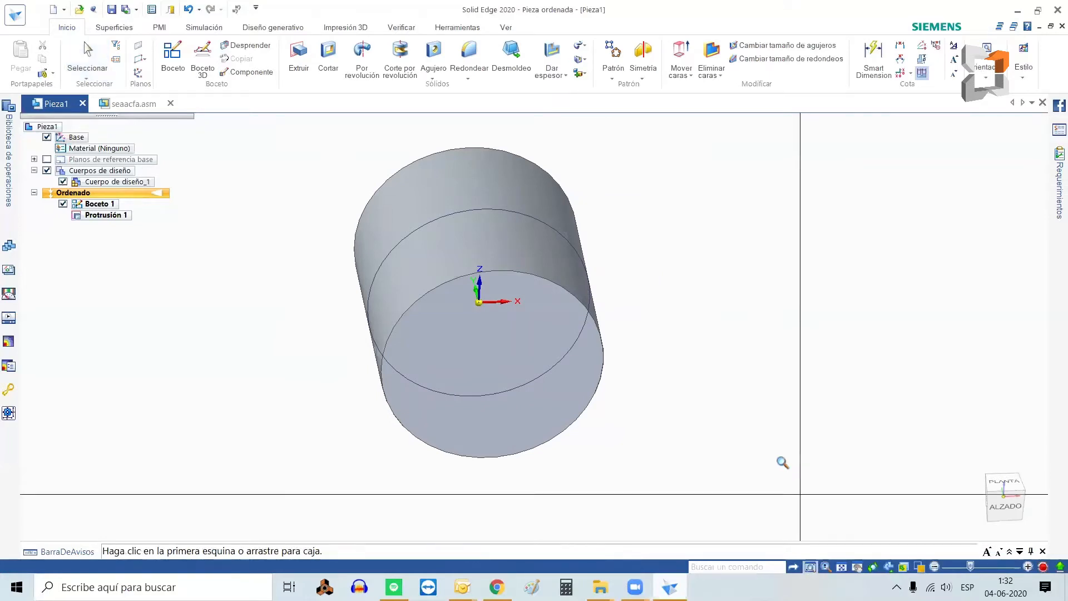
Frame the cylinder with Zoom Area and Fit, and switch to the isometric view.
{"action": "mouse_move", "coordinate": [276, 146]}
{"action": "left_mouse_down"}
{"action": "mouse_move", "coordinate": [457, 329]}
{"action": "mouse_move", "coordinate": [689, 489]}
{"action": "mouse_move", "coordinate": [760, 511]}
{"action": "left_mouse_up"}
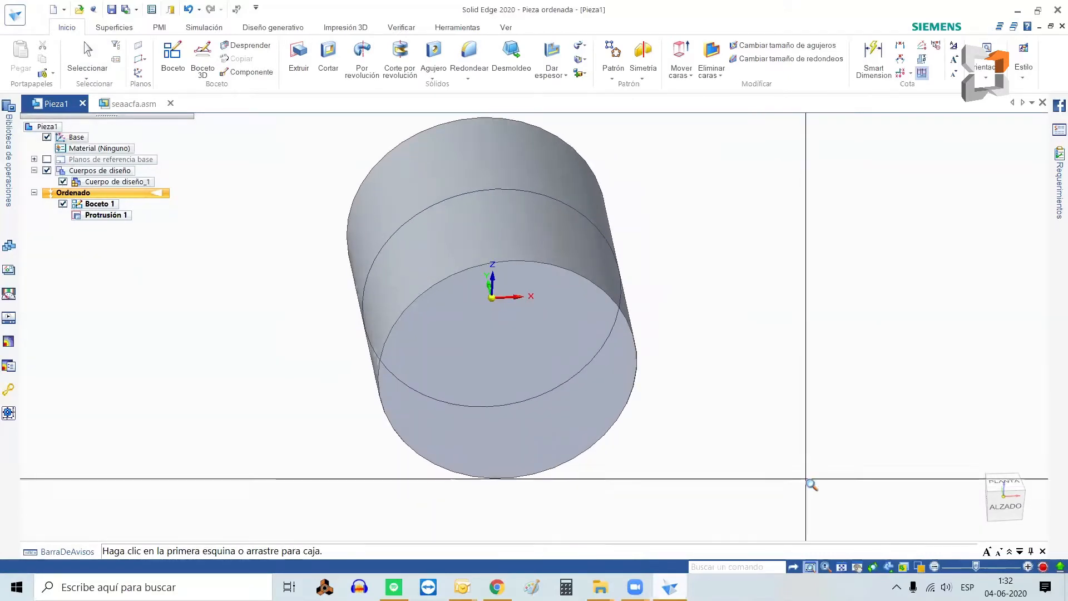
{"action": "key", "text": "Escape"}
{"action": "left_click", "coordinate": [841, 567]}
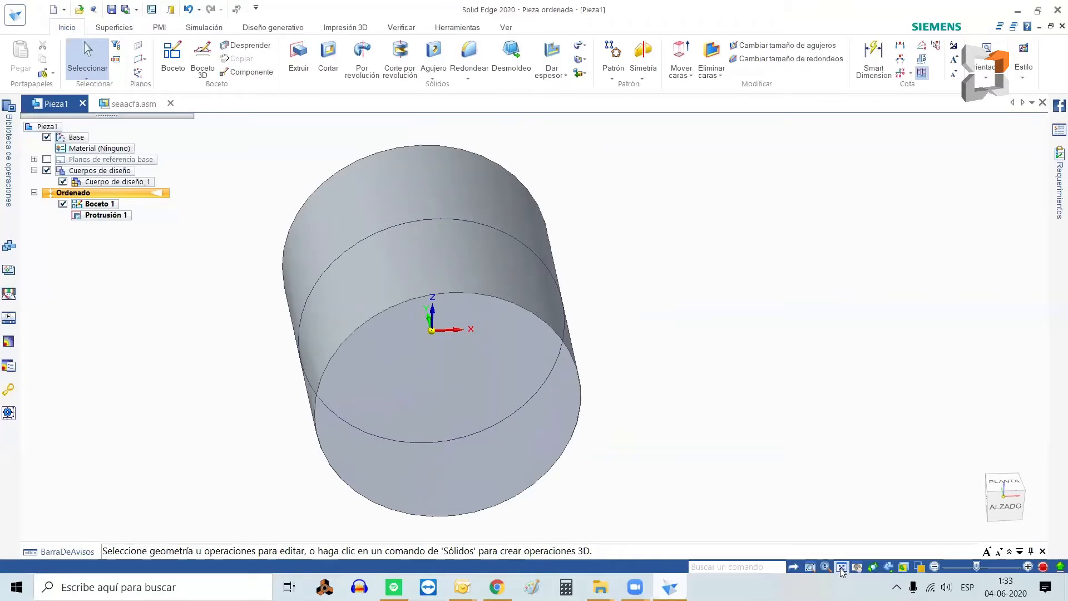
{"action": "key", "text": "ctrl+i"}
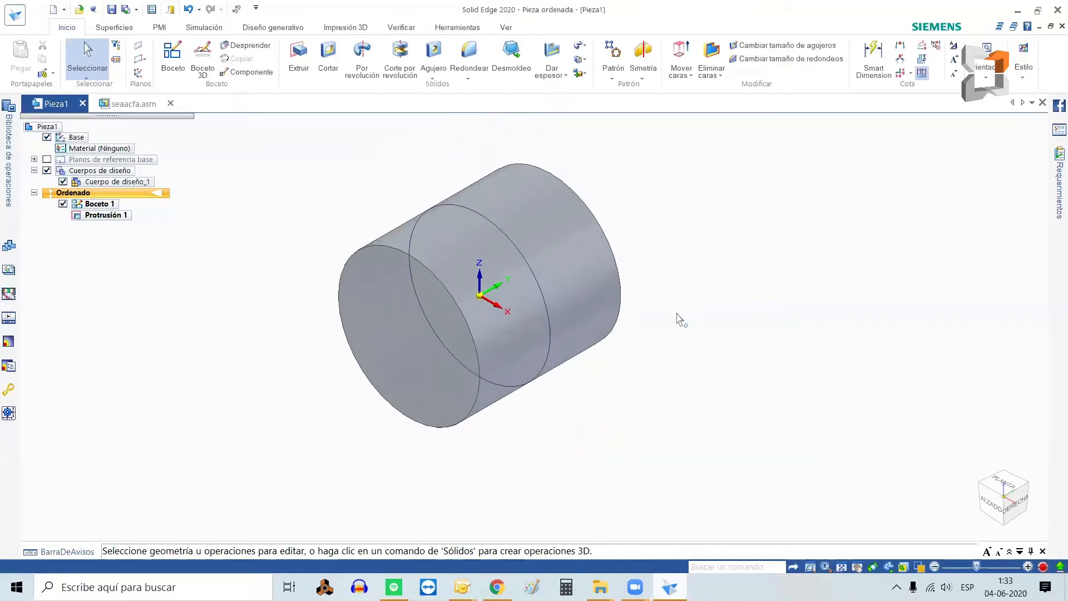
View the cylinder from the Derecha, Alzado and Planta directions and return to the home isometric view.
{"action": "mouse_move", "coordinate": [1015, 508]}
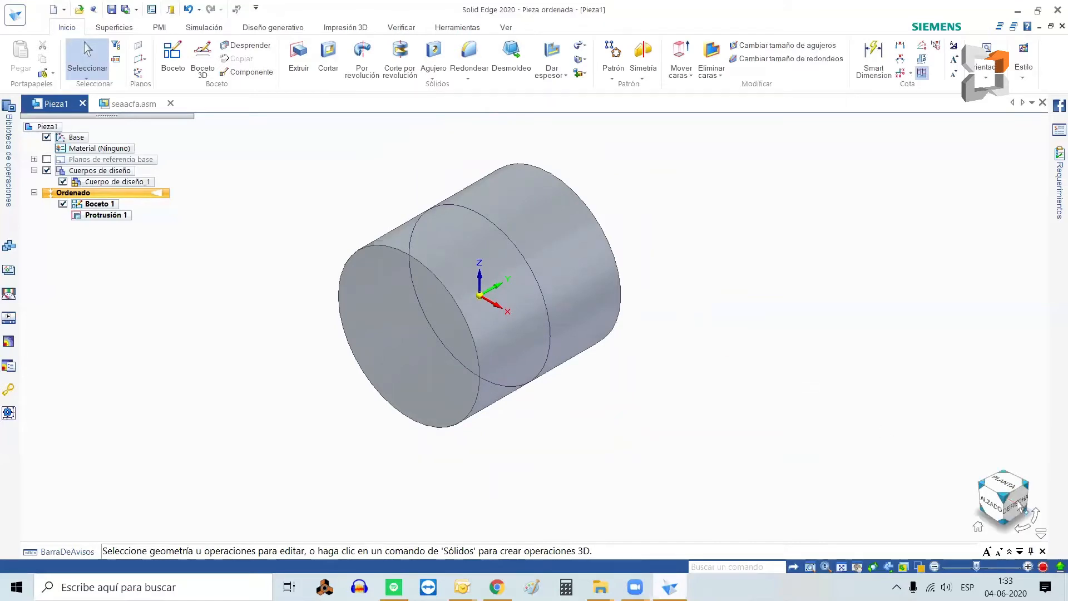
{"action": "left_click", "coordinate": [1016, 508]}
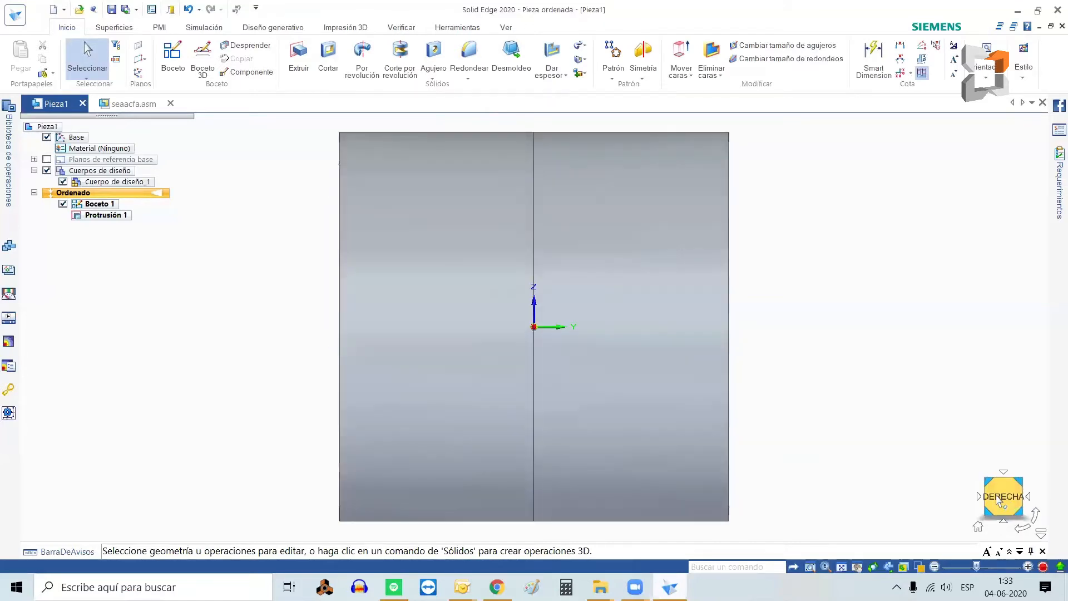
{"action": "left_click", "coordinate": [979, 497]}
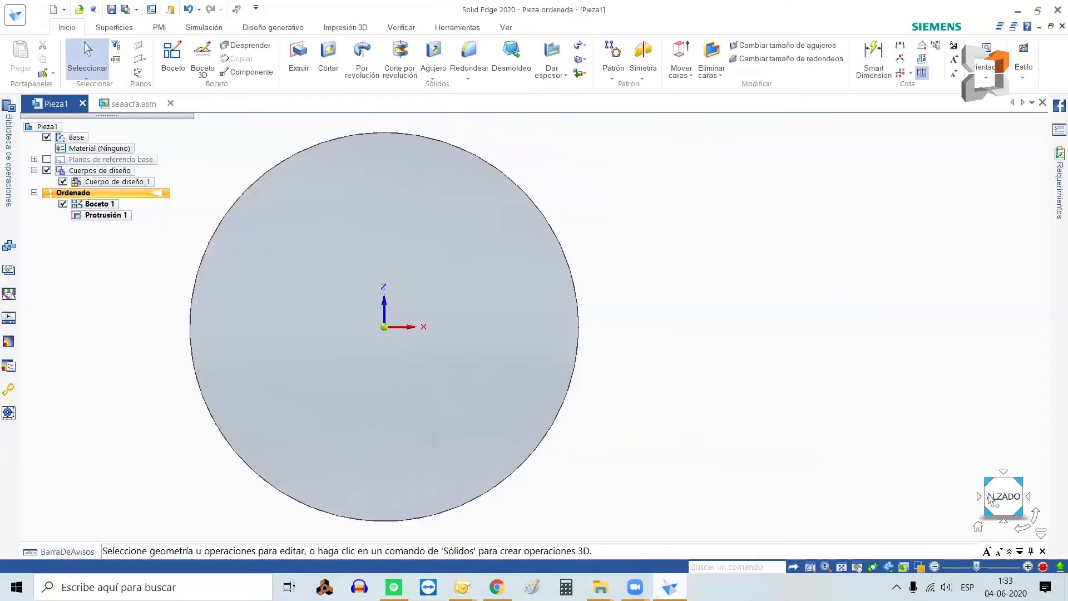
{"action": "left_click", "coordinate": [1003, 472]}
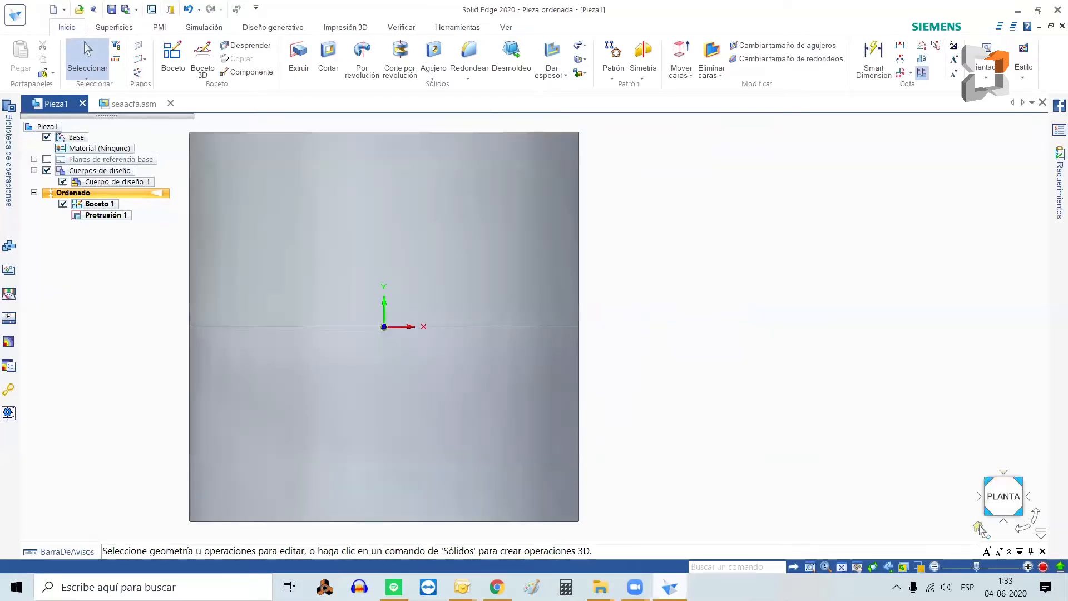
{"action": "left_click", "coordinate": [978, 526]}
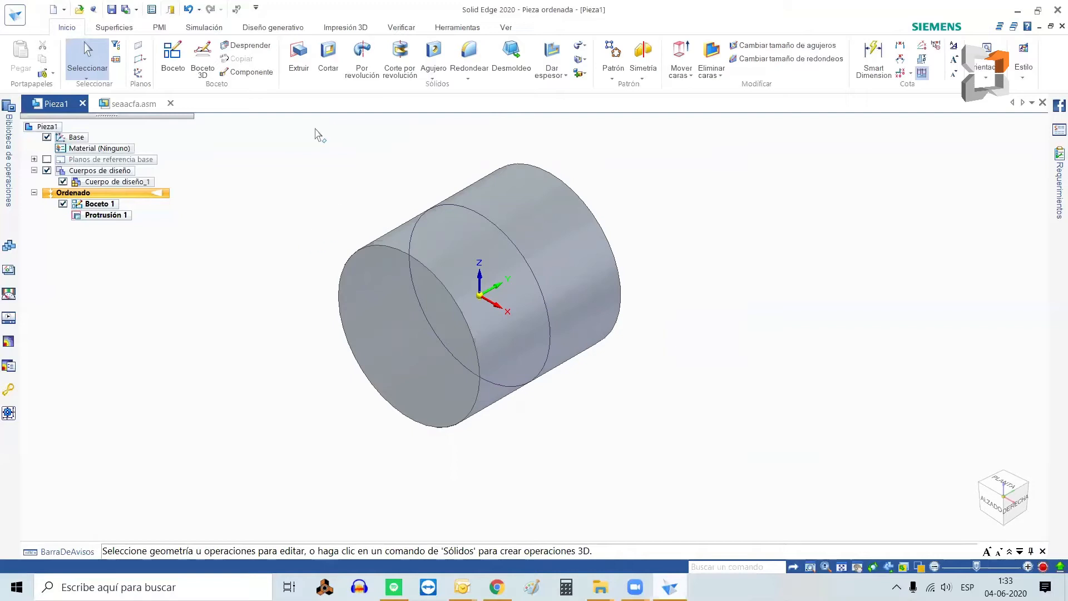
Start a new sketch on the cylinder's front circular face using the Plano coincidente option.
{"action": "left_click", "coordinate": [187, 63]}
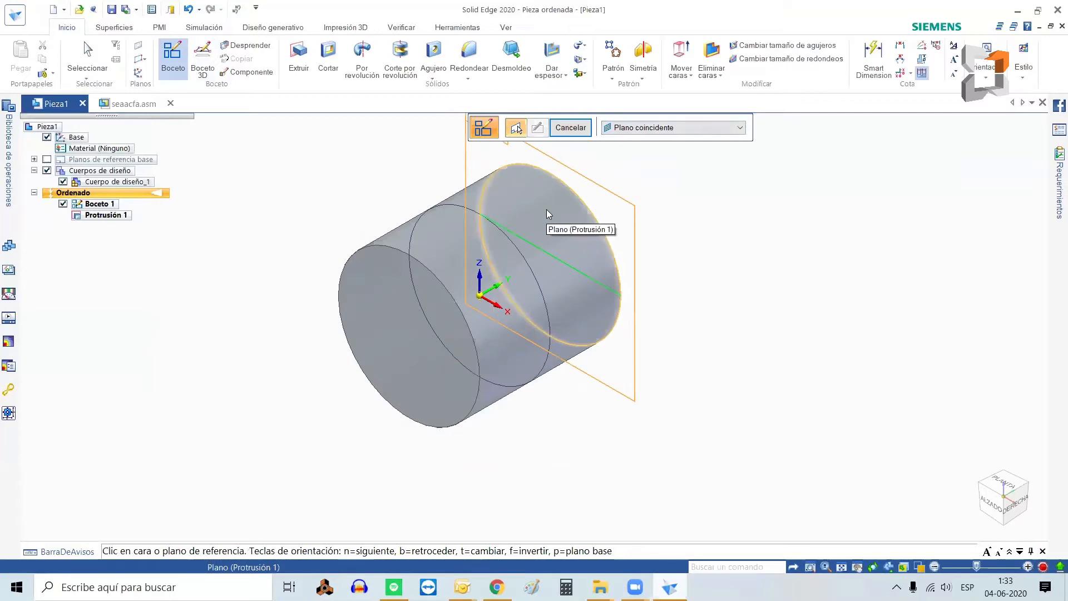
{"action": "left_click", "coordinate": [374, 302]}
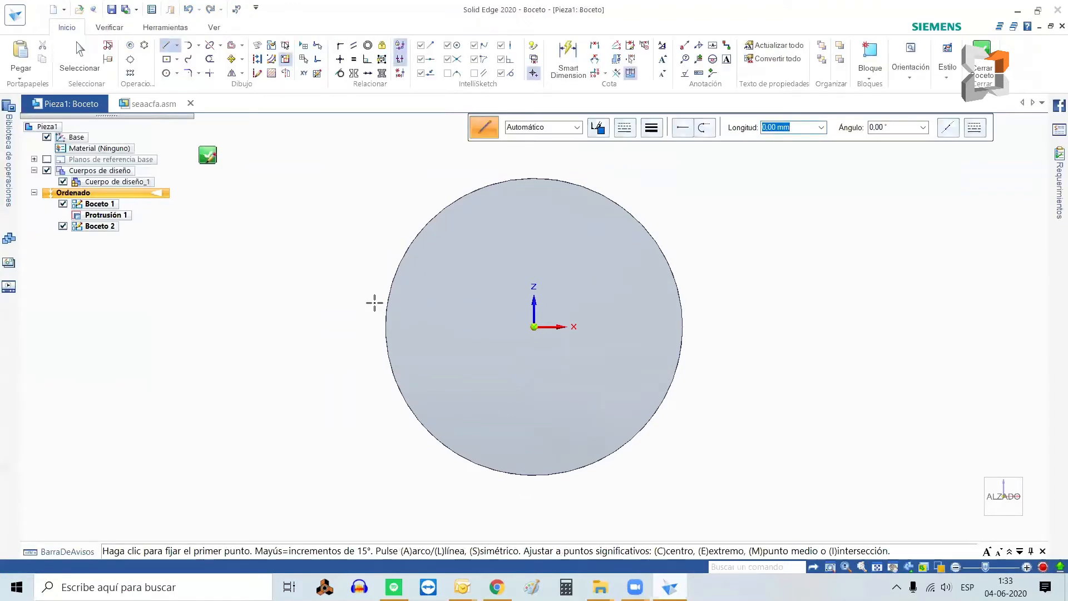
{"action": "left_click", "coordinate": [176, 60]}
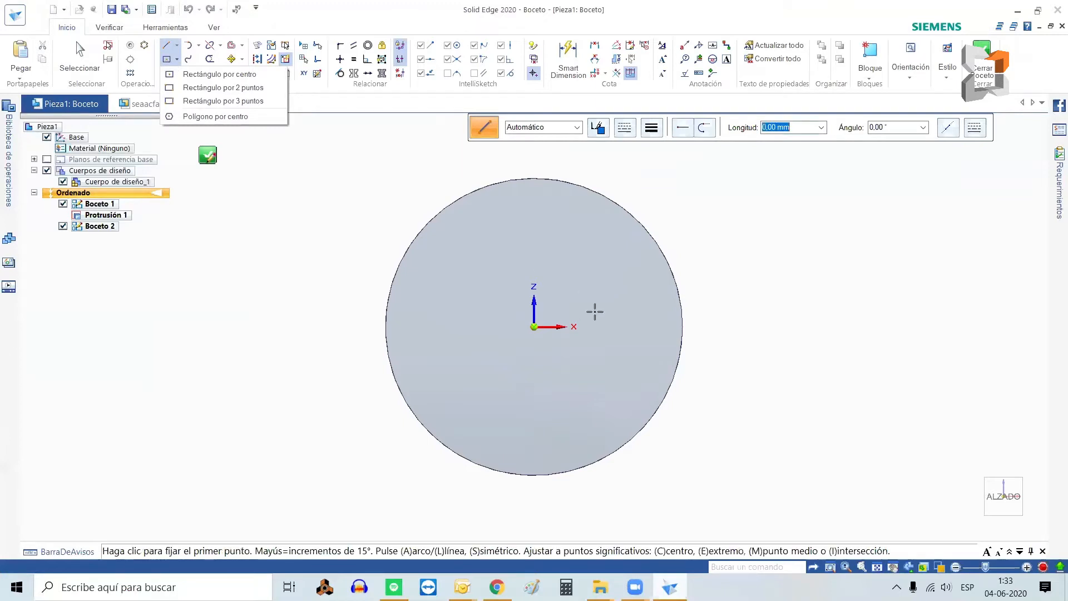
{"action": "left_click", "coordinate": [534, 327]}
{"action": "left_click", "coordinate": [534, 327]}
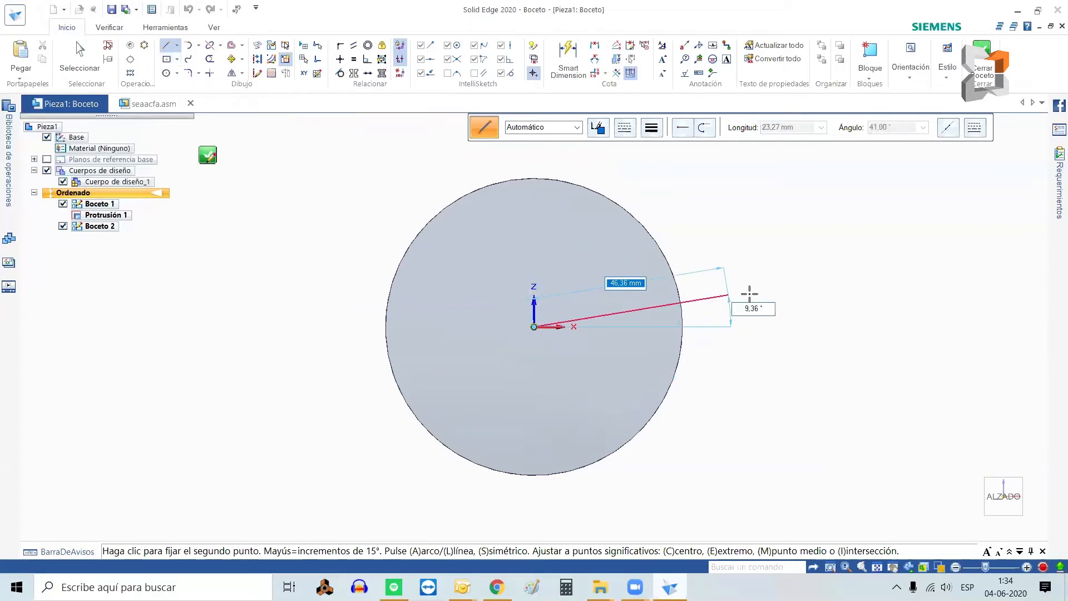
{"action": "key", "text": "Escape"}
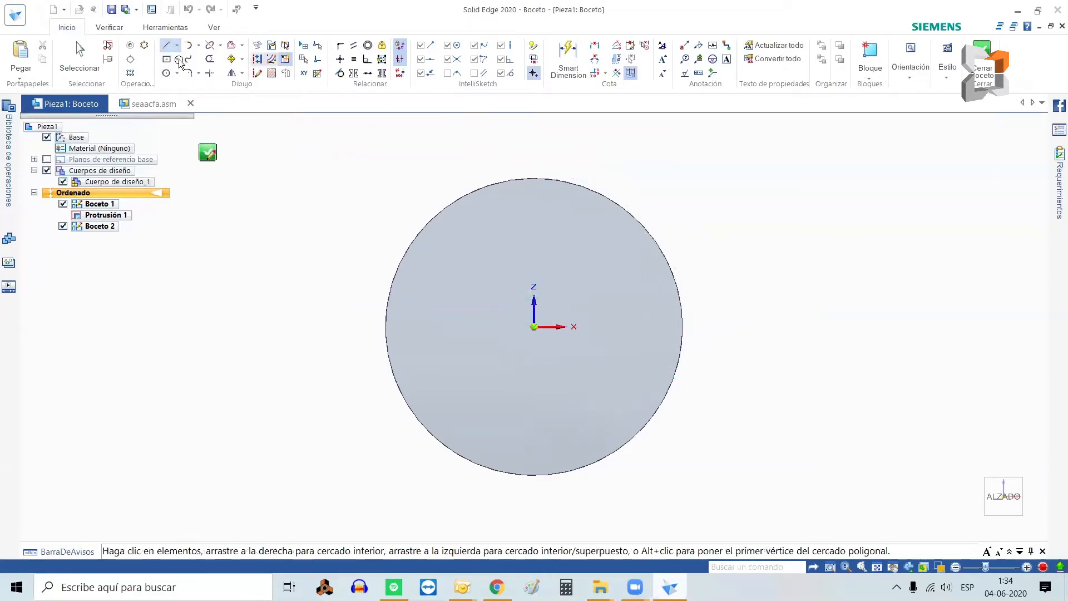
Sketch a rectangle by center, about 88 by 81 mm, centered on the origin and enclosing the circular face.
{"action": "left_click", "coordinate": [176, 60]}
{"action": "left_click", "coordinate": [167, 59]}
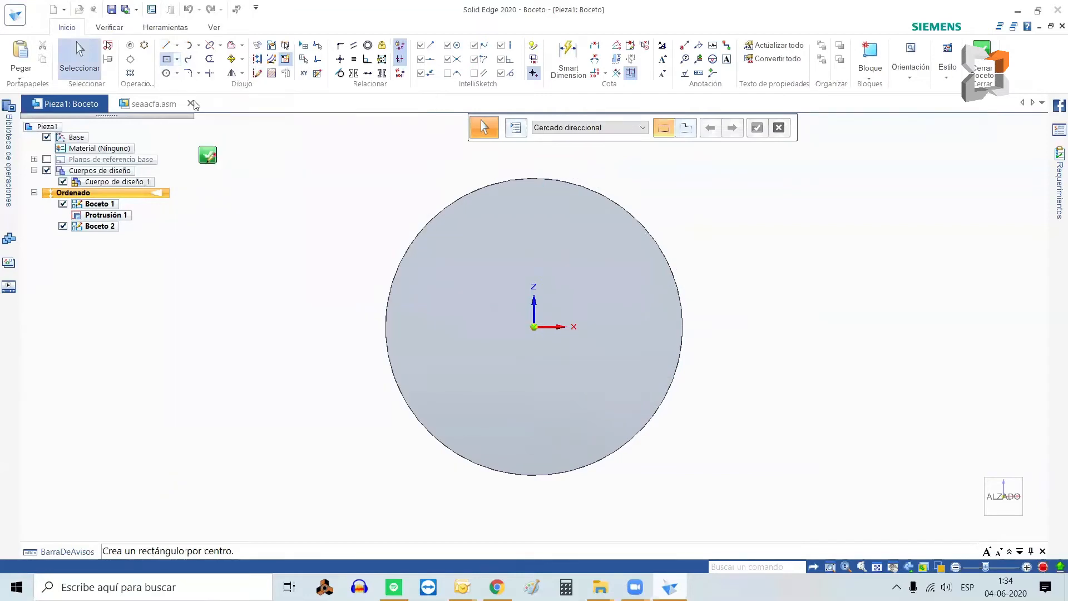
{"action": "left_click", "coordinate": [166, 59]}
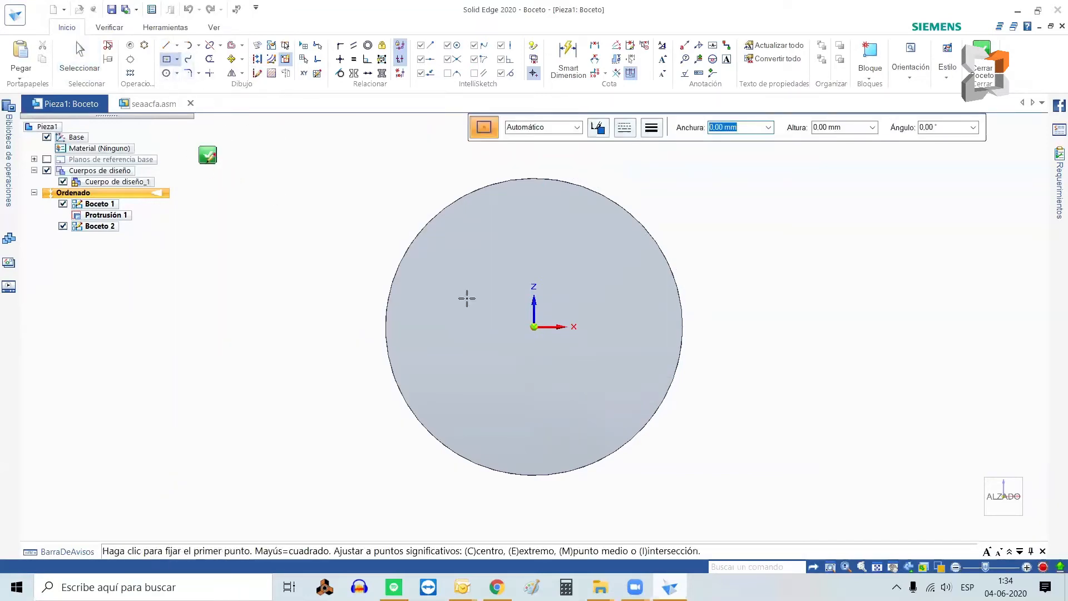
{"action": "left_click", "coordinate": [533, 326]}
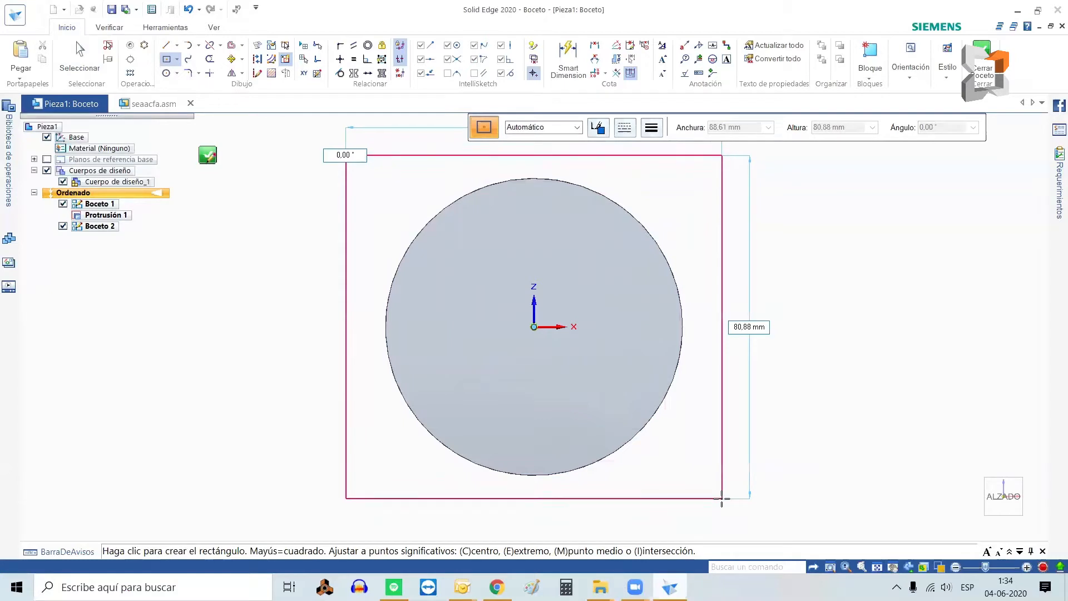
{"action": "left_click", "coordinate": [719, 499]}
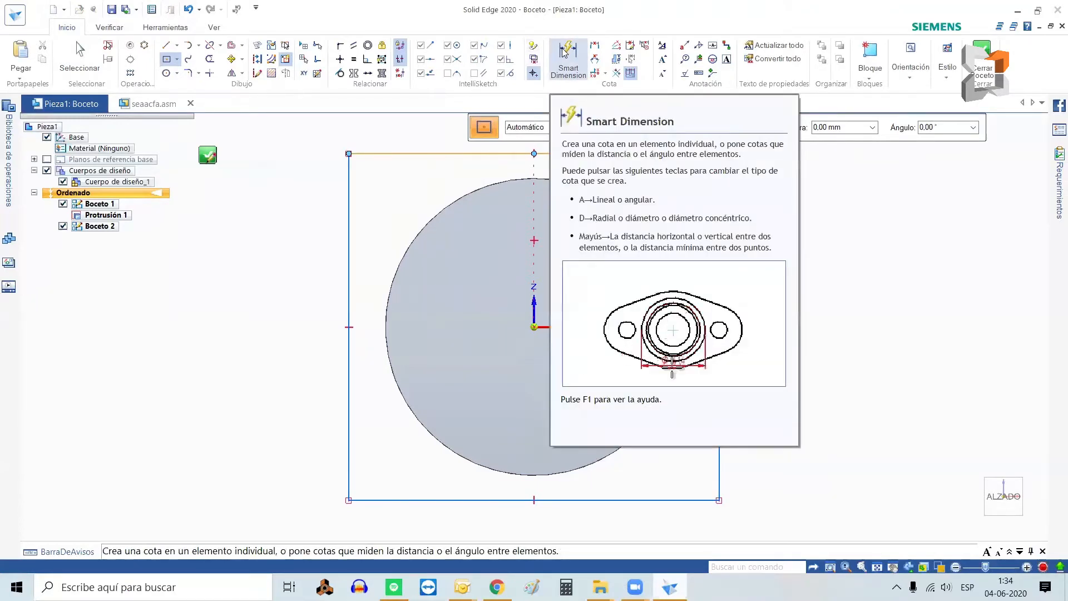
Add a Smart Dimension to the rectangle's vertical side and set its height to 90 mm.
{"action": "left_click", "coordinate": [565, 53]}
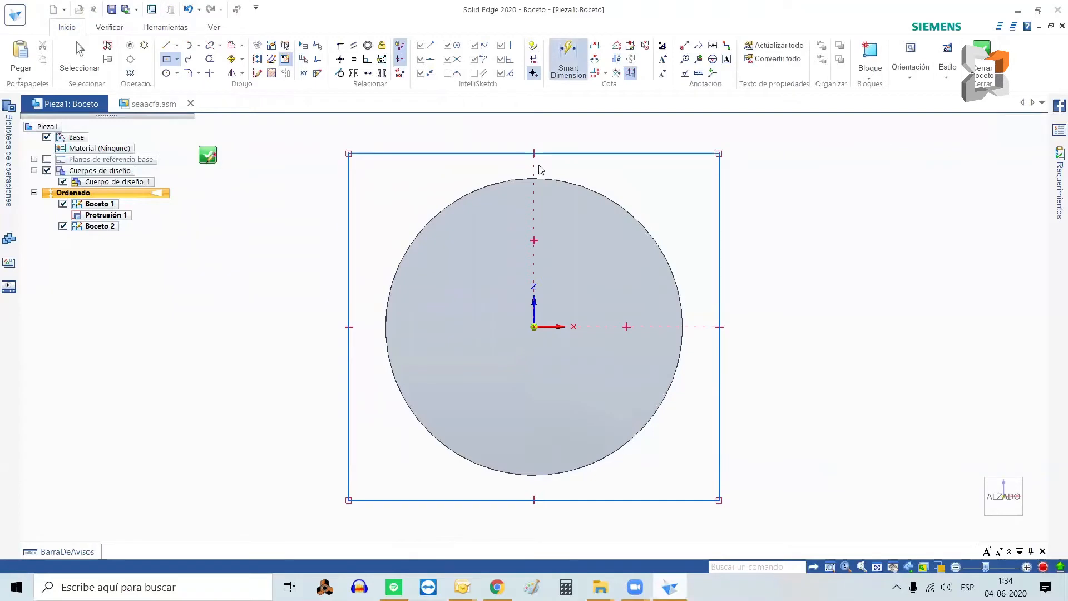
{"action": "left_click", "coordinate": [719, 263]}
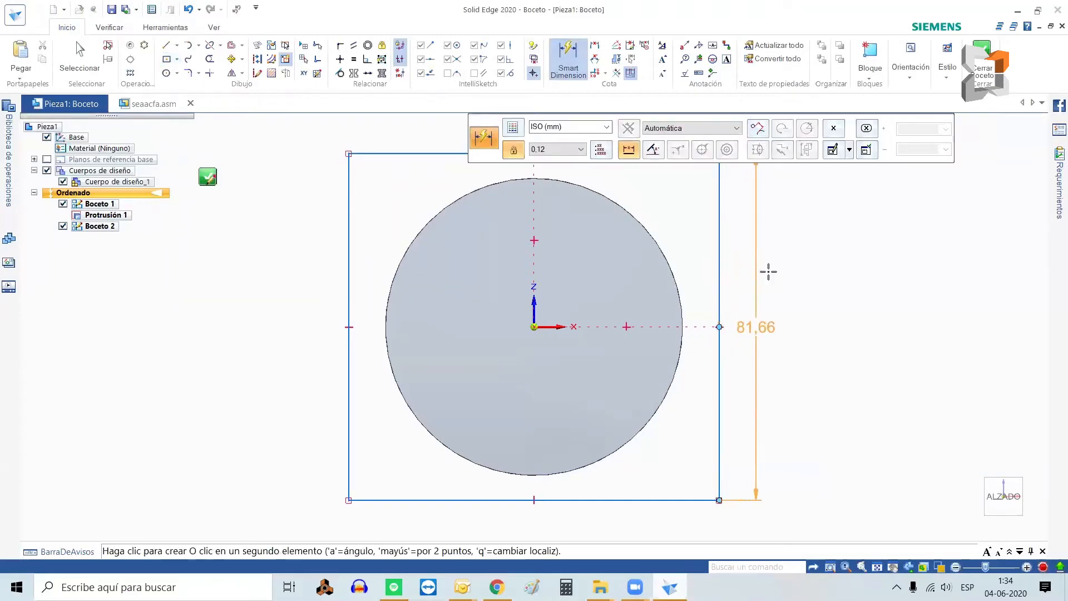
{"action": "left_click", "coordinate": [839, 277]}
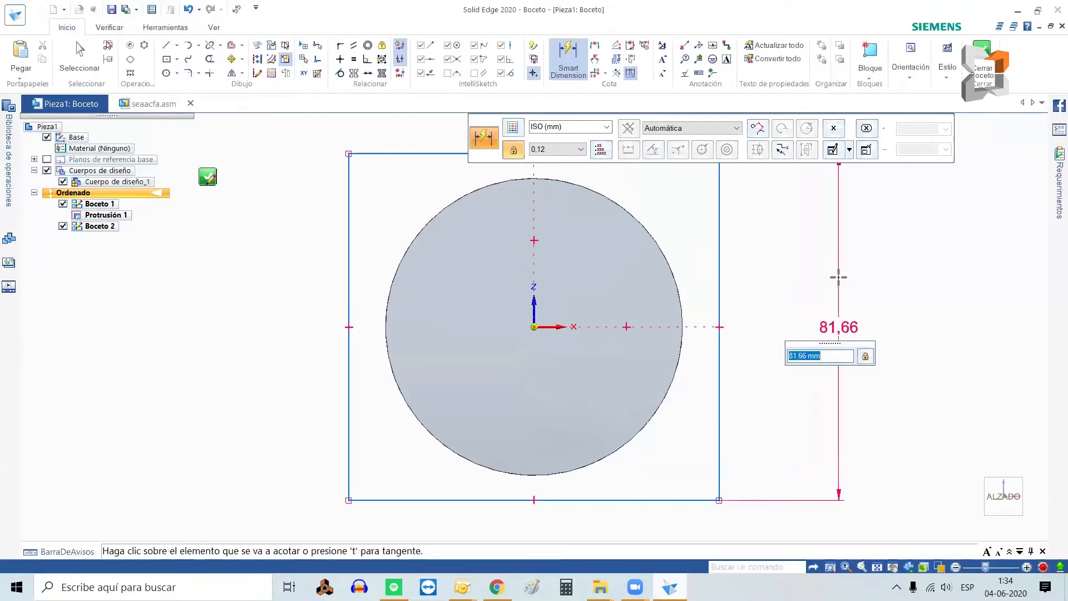
{"action": "type", "text": "90"}
{"action": "key", "text": "Return"}
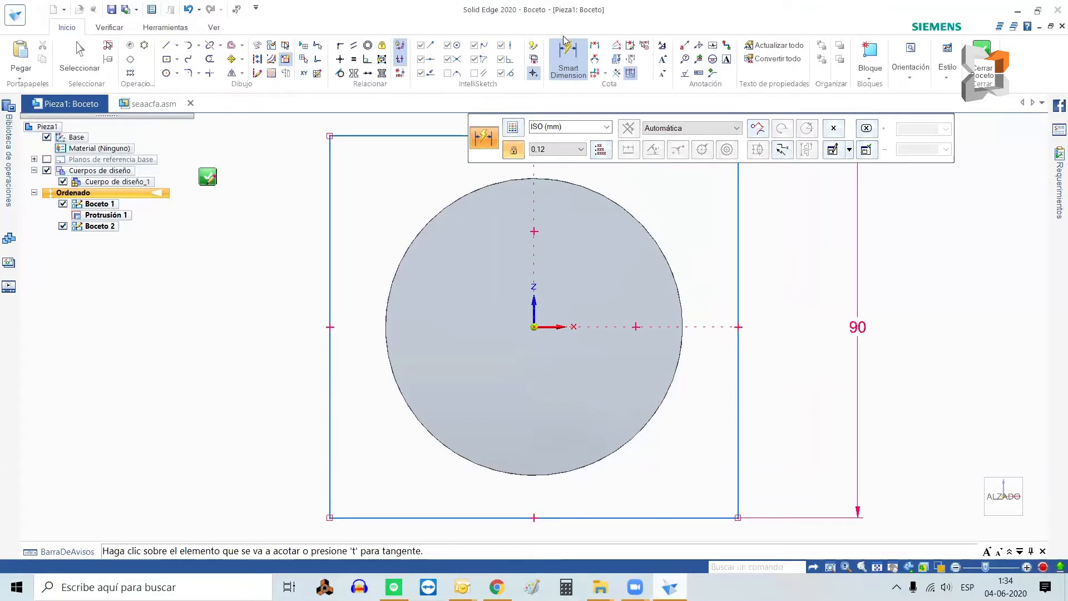
Dimension the rectangle's lower side, set its width to 90 mm, and finish the sketch.
{"action": "left_click", "coordinate": [594, 517]}
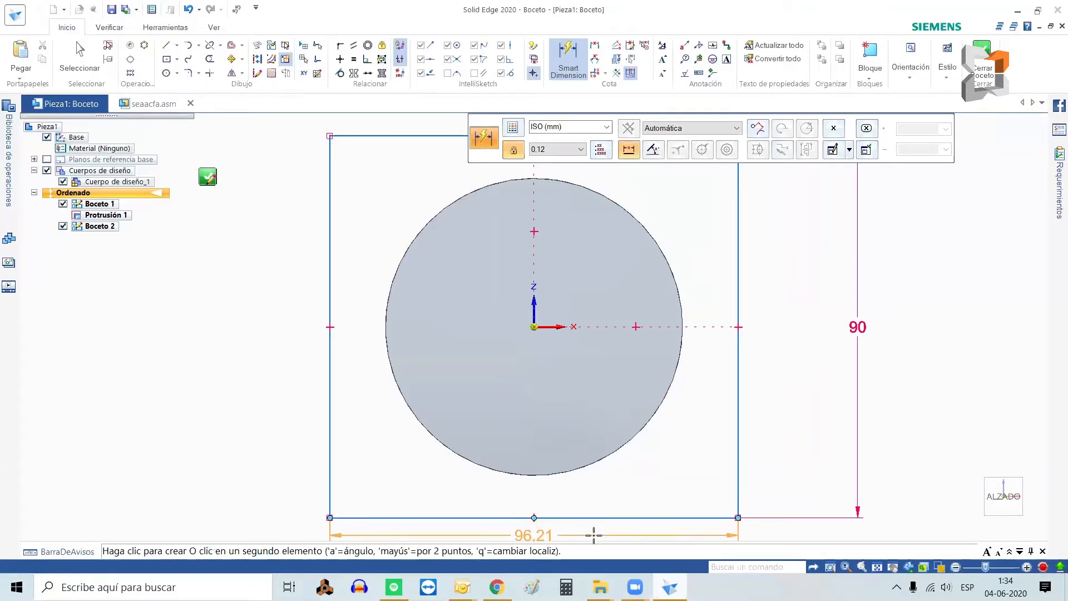
{"action": "left_click", "coordinate": [594, 535]}
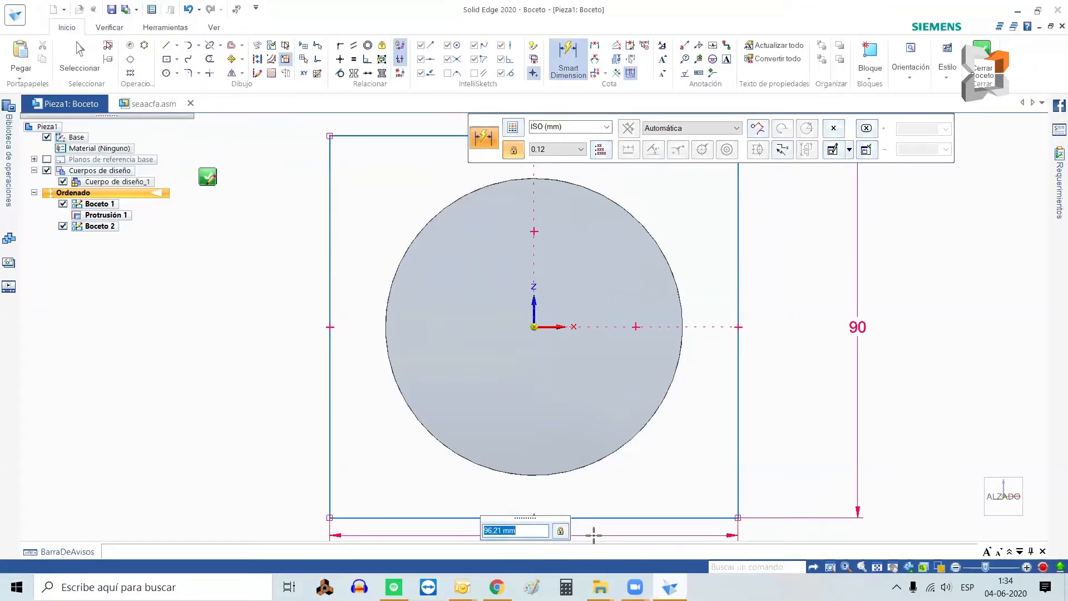
{"action": "type", "text": "9"}
{"action": "key", "text": "Return"}
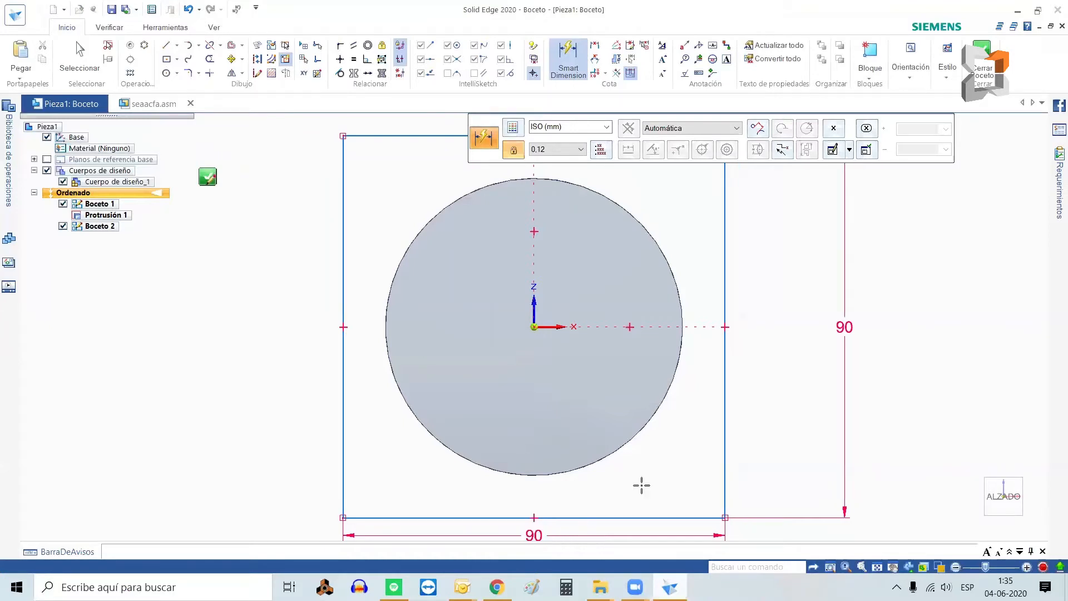
{"action": "left_click", "coordinate": [983, 65]}
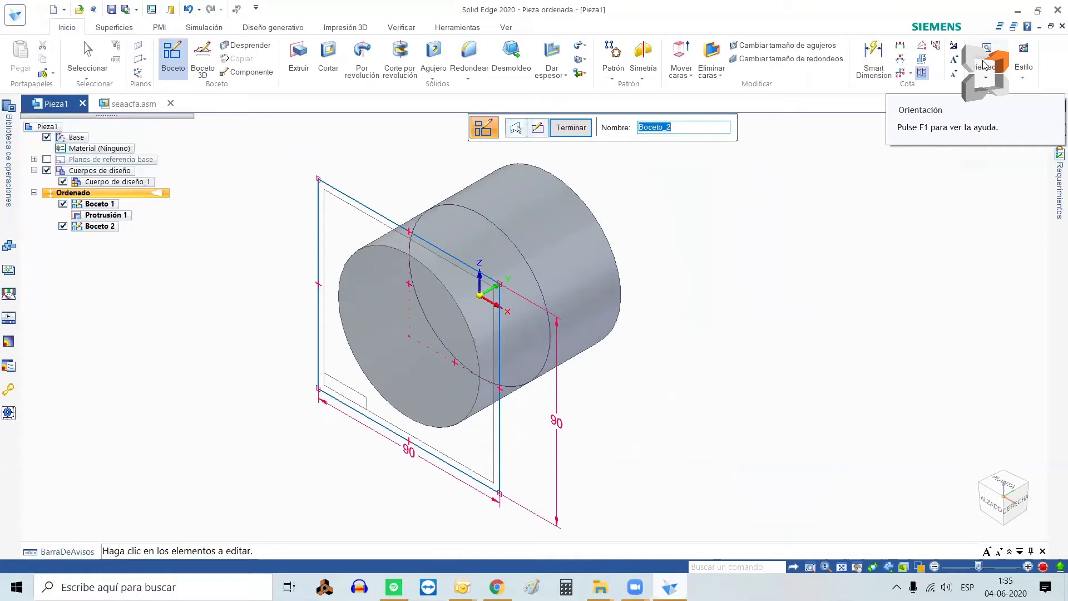
{"action": "key", "text": "Escape"}
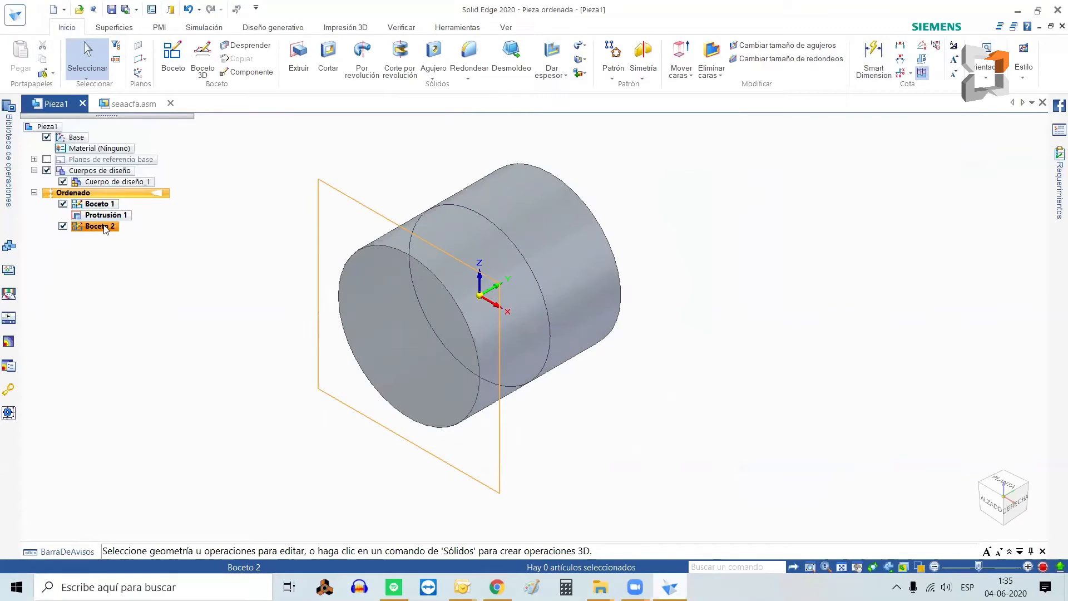
Extrude the square sketch 10 mm without symmetry, on the side facing away from the cylinder.
{"action": "left_click", "coordinate": [309, 62]}
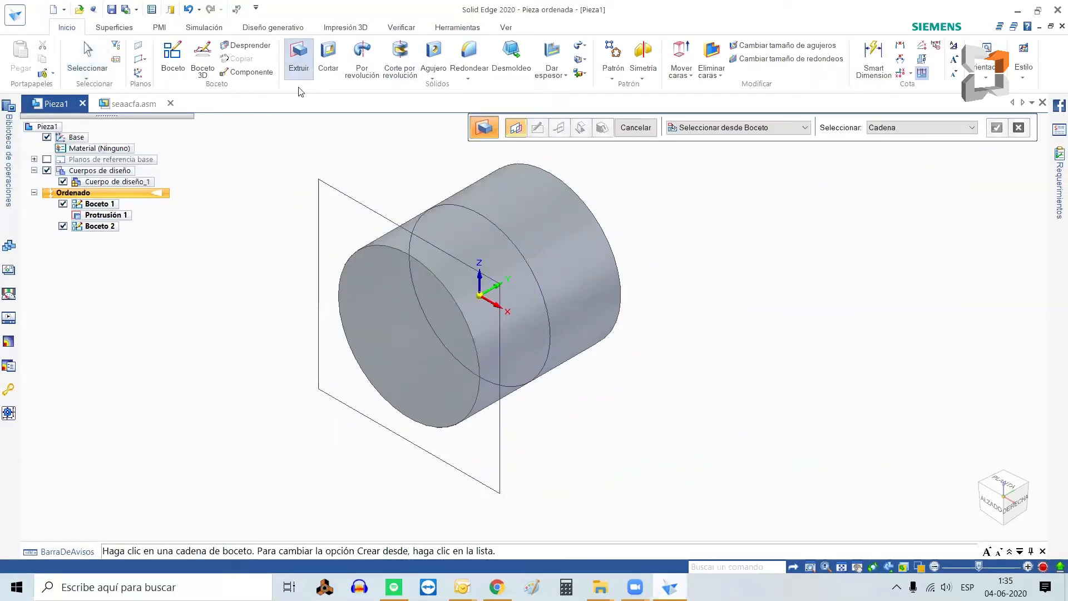
{"action": "left_click", "coordinate": [339, 195]}
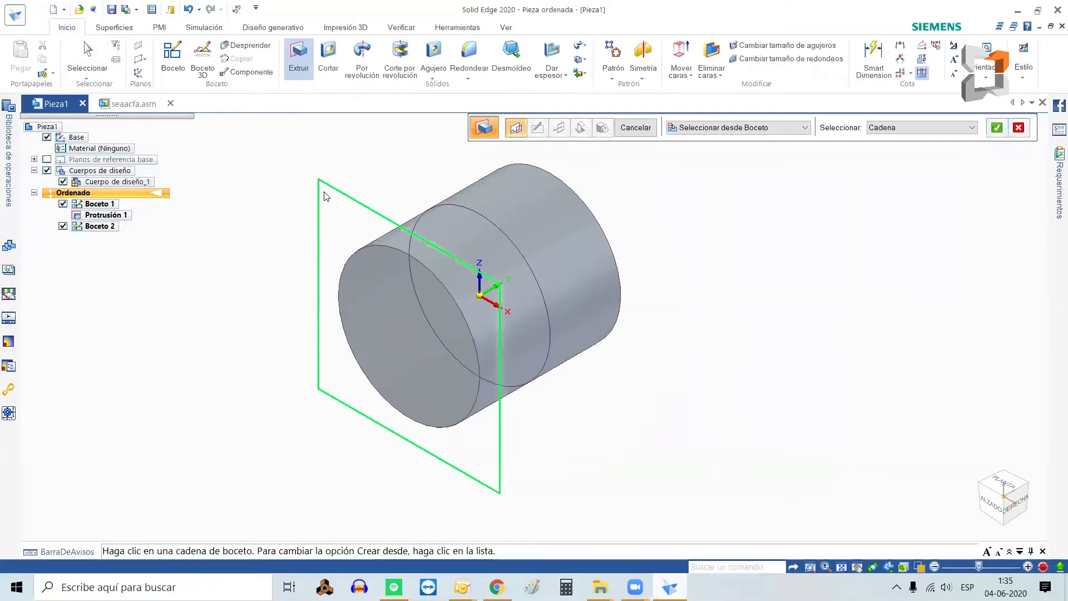
{"action": "right_click", "coordinate": [263, 190]}
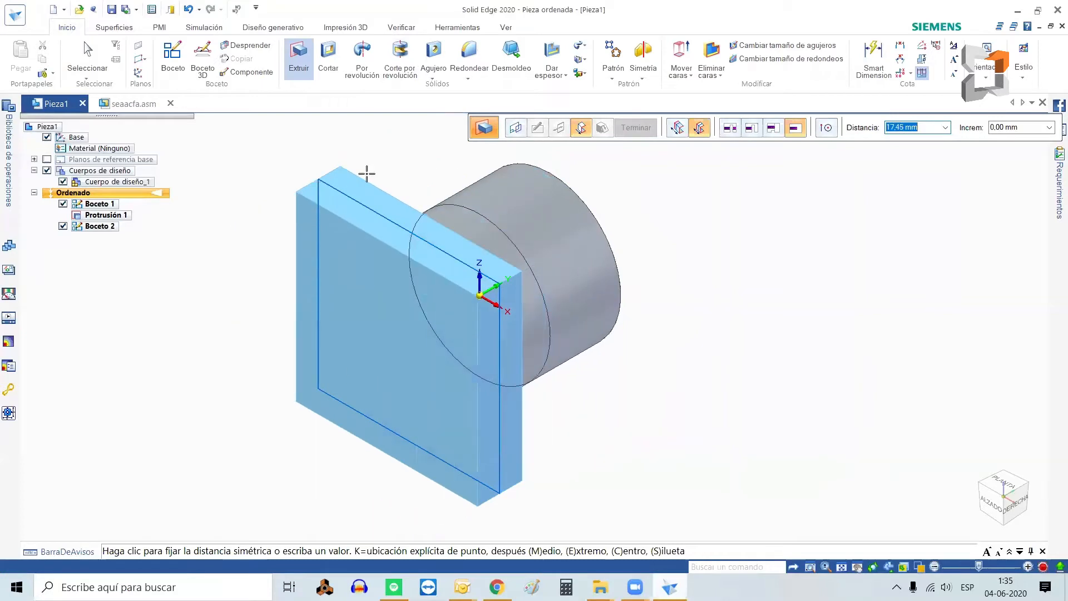
{"action": "left_click", "coordinate": [699, 128]}
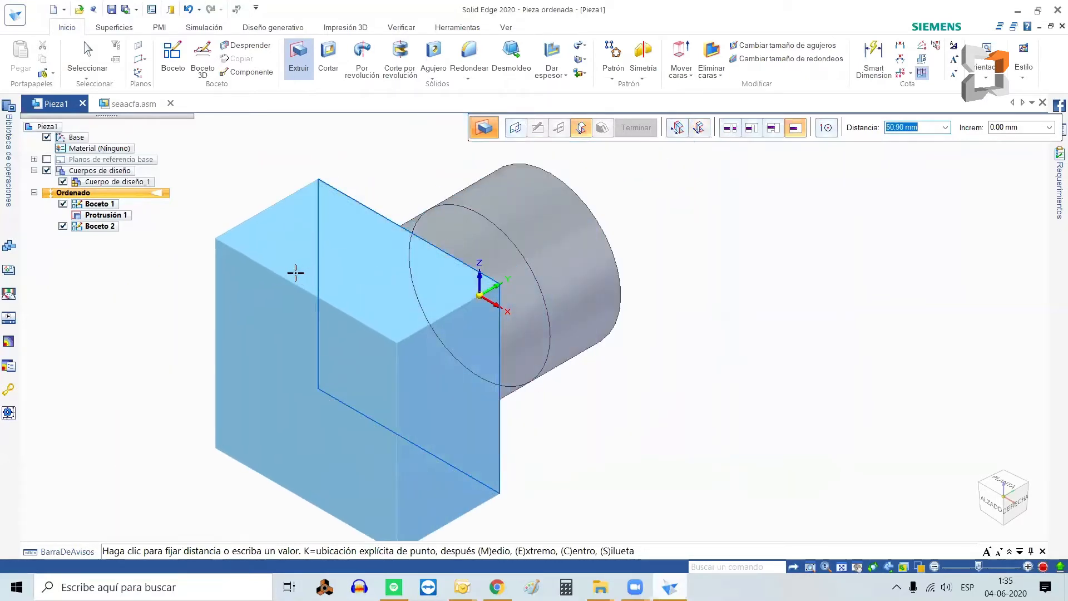
{"action": "type", "text": "1"}
{"action": "key", "text": "Return"}
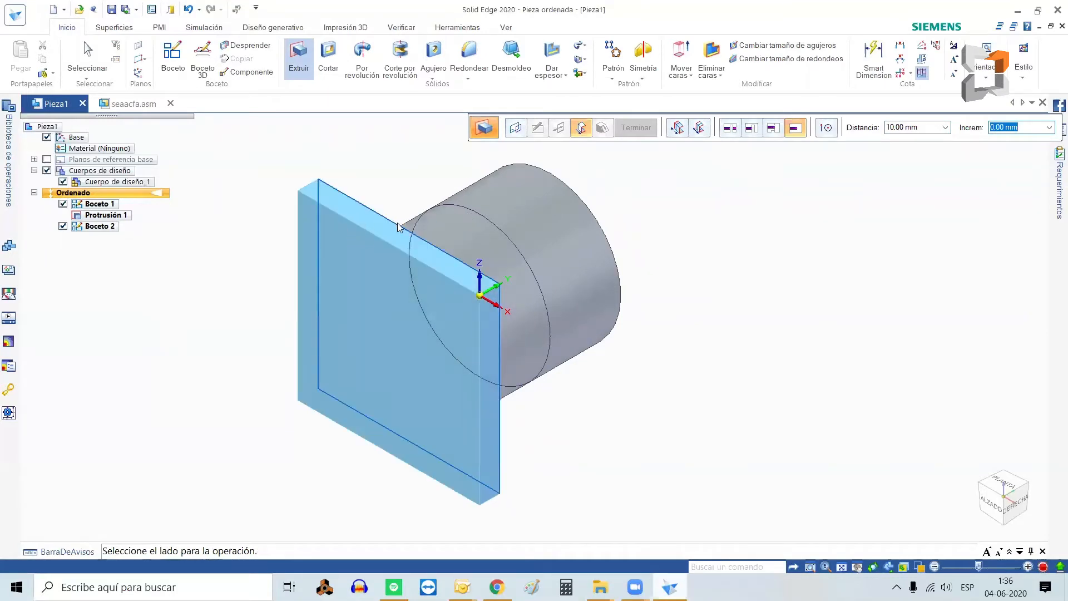
{"action": "left_click", "coordinate": [243, 249]}
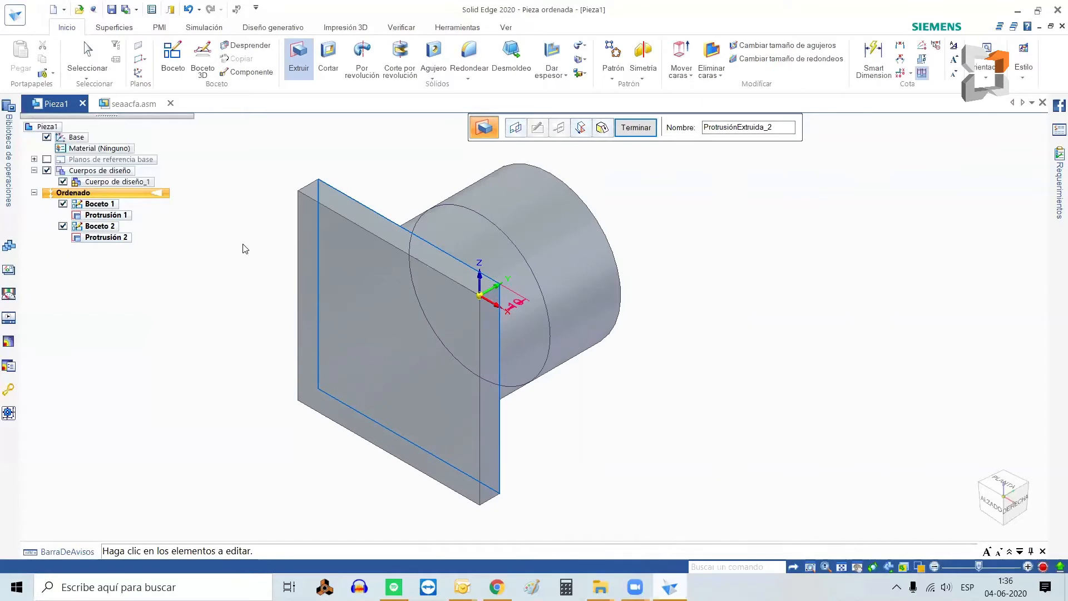
{"action": "key", "text": "Escape"}
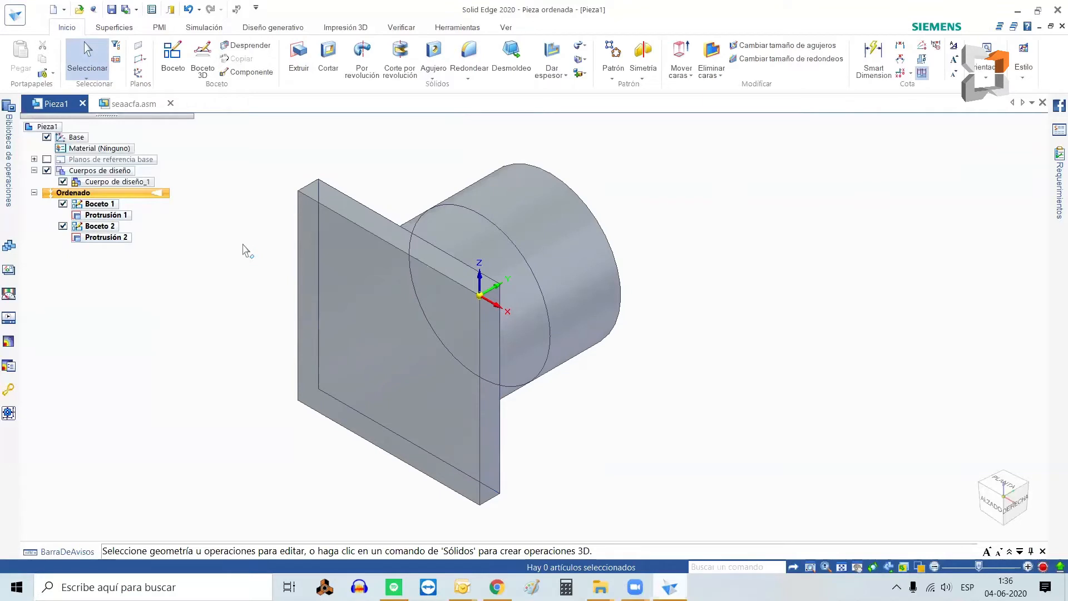
Round the four corner edges of the square plate with a 10 mm radius and finish the operation.
{"action": "left_click", "coordinate": [463, 59]}
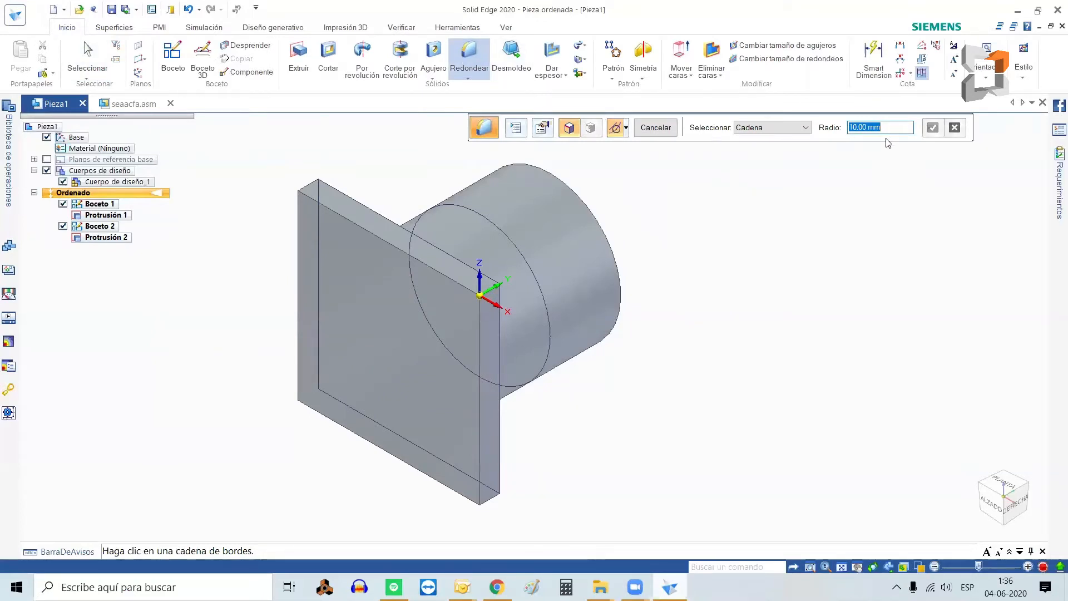
{"action": "type", "text": "1"}
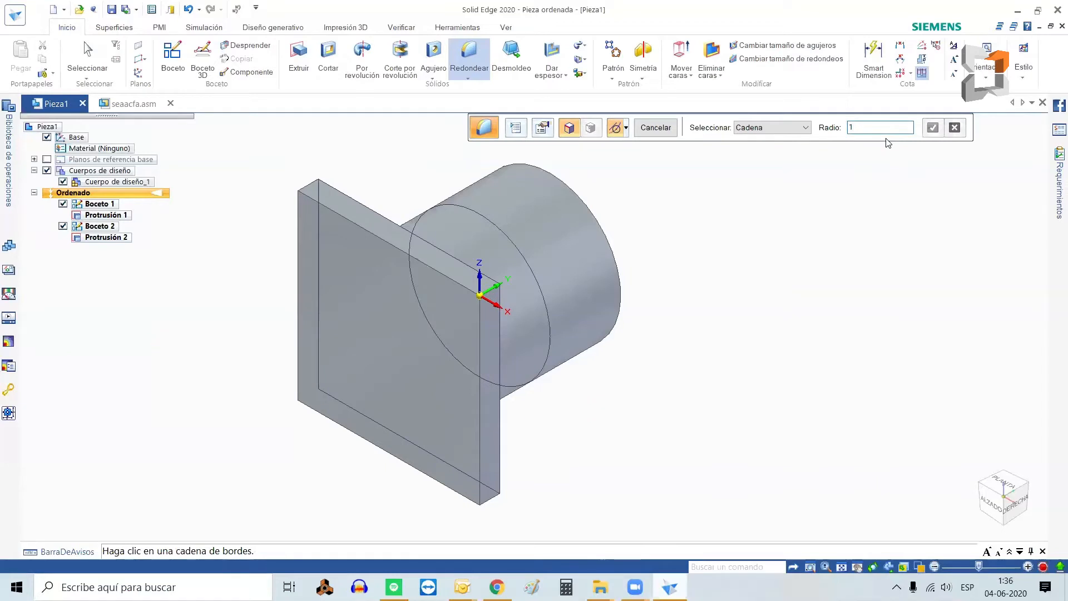
{"action": "key", "text": "Return"}
{"action": "left_click", "coordinate": [311, 188]}
{"action": "left_click", "coordinate": [487, 298]}
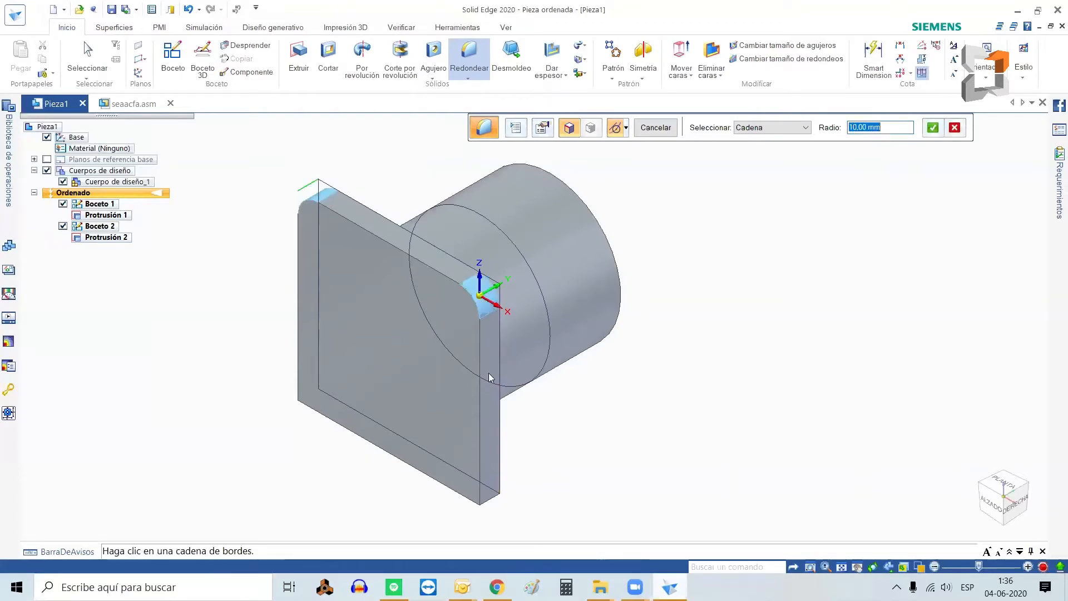
{"action": "left_click", "coordinate": [486, 500]}
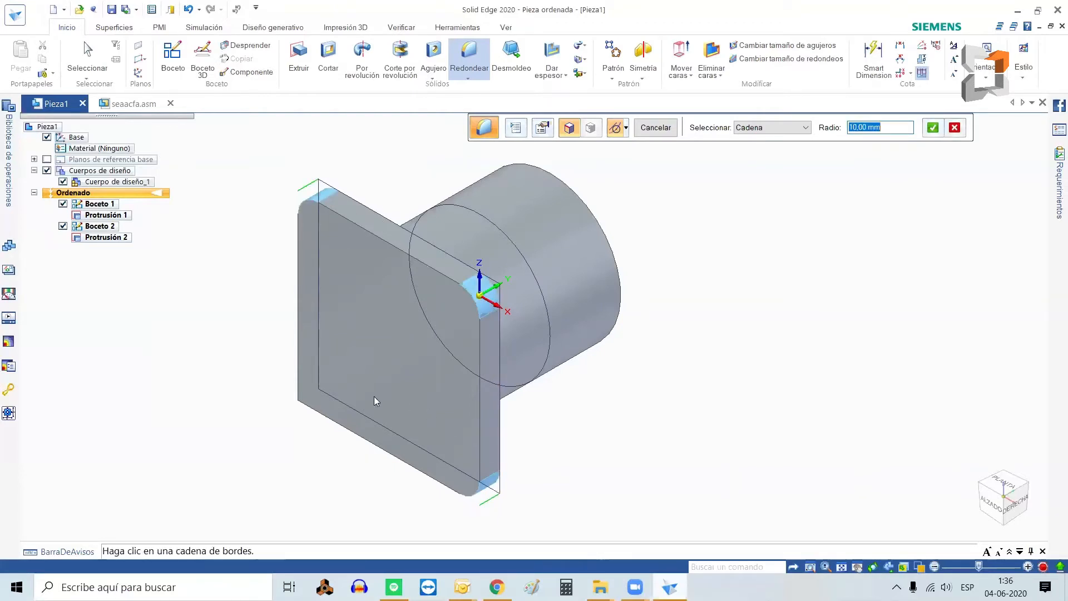
{"action": "left_click", "coordinate": [308, 395]}
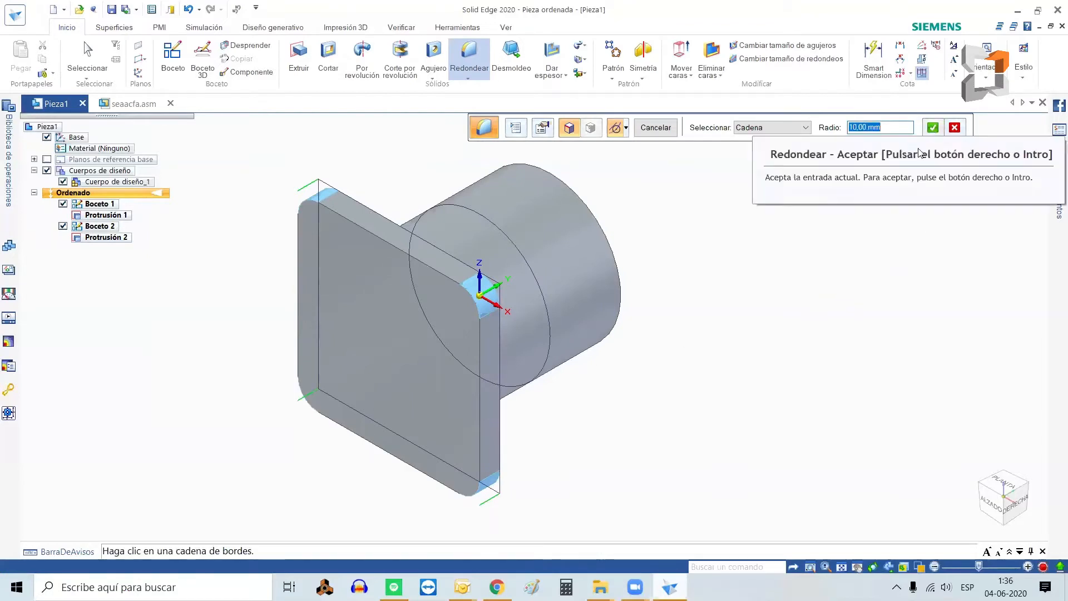
{"action": "key", "text": "Return"}
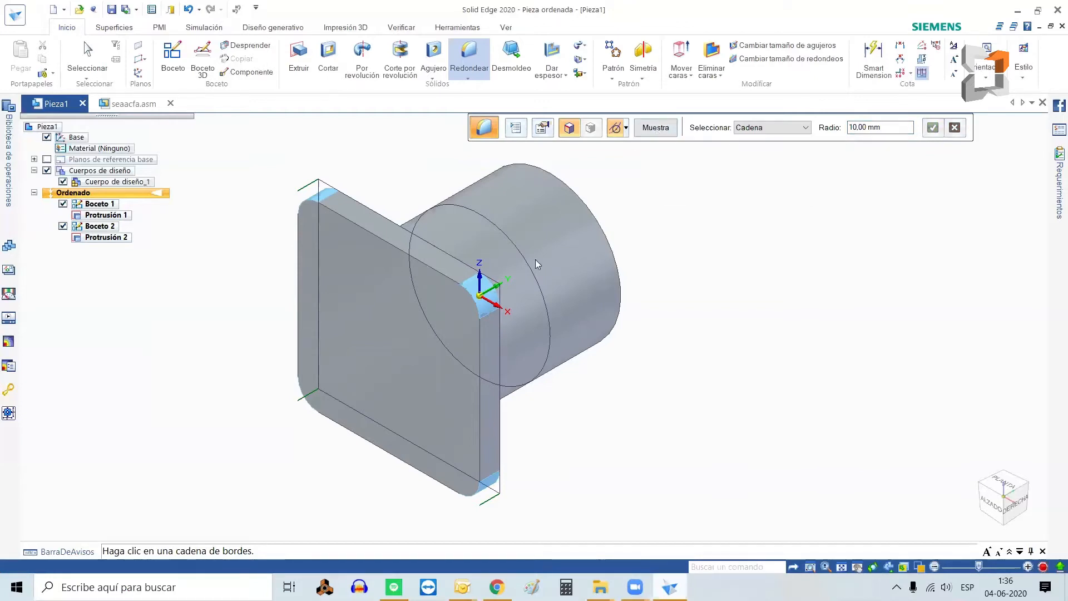
{"action": "left_click", "coordinate": [660, 131]}
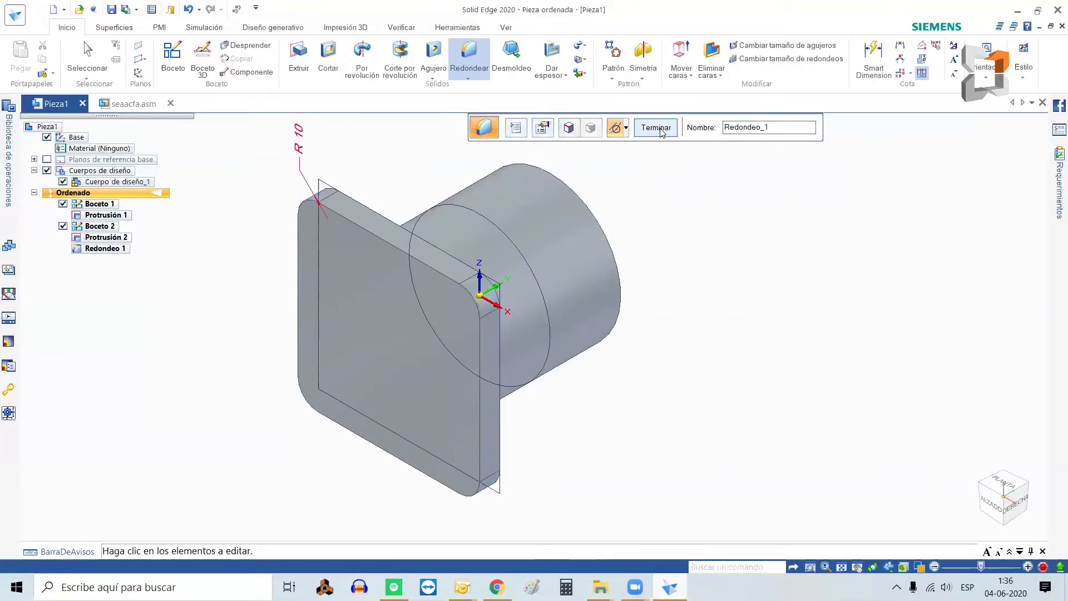
{"action": "left_click", "coordinate": [657, 128]}
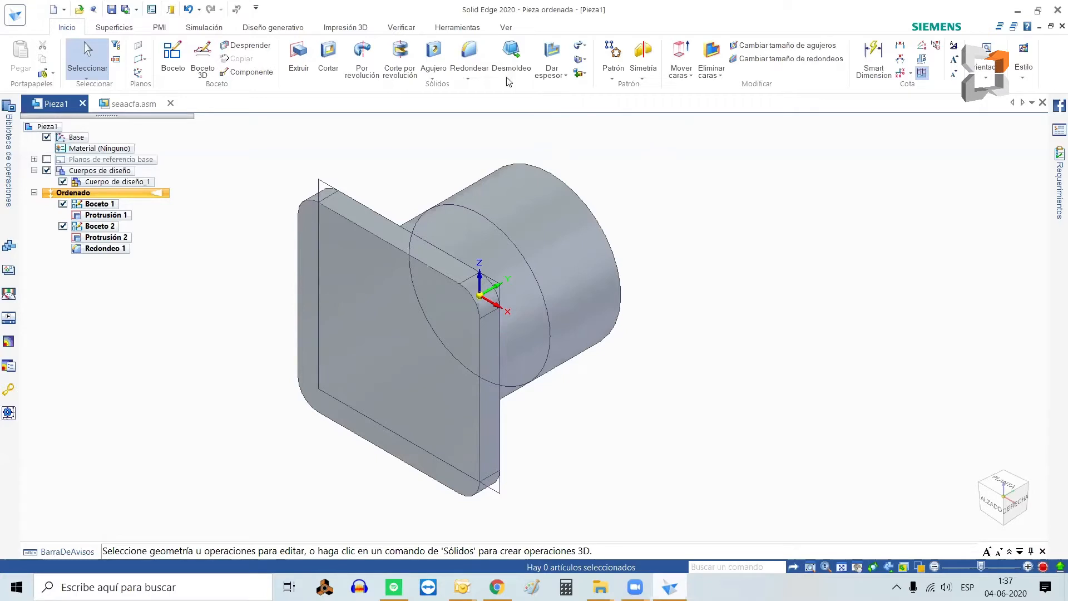
Start a hole on the plate's front face and set a simple ISO Metric hole with 8 mm diameter.
{"action": "left_click", "coordinate": [439, 55]}
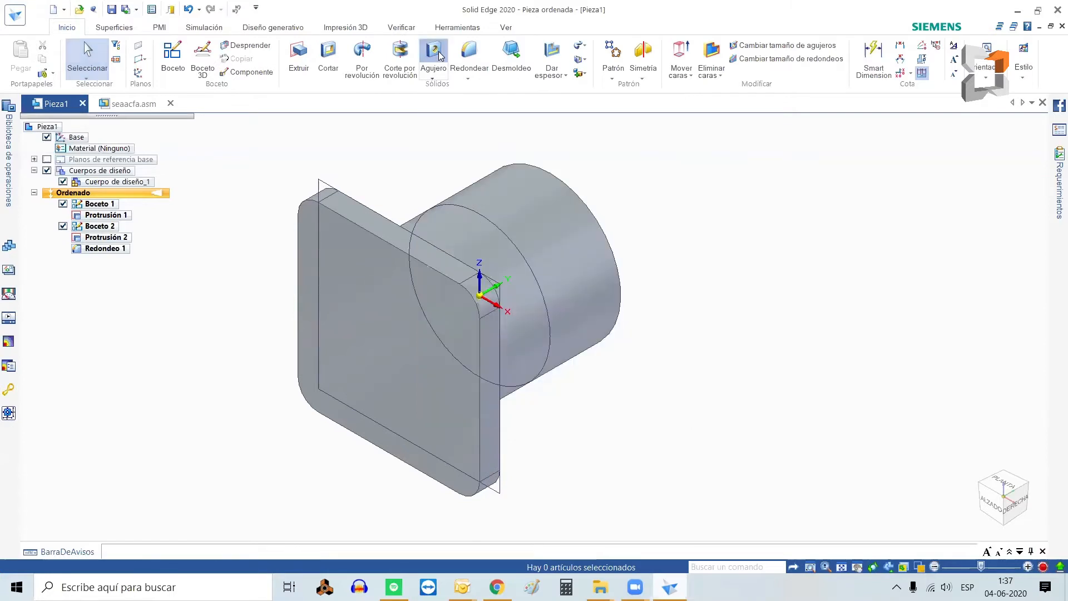
{"action": "left_click", "coordinate": [318, 215]}
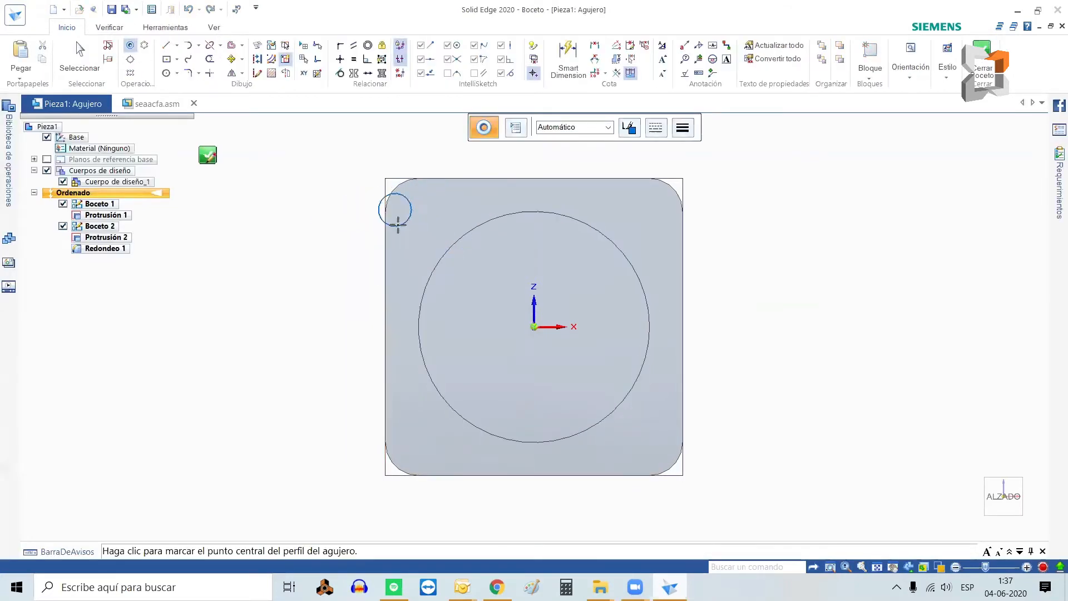
{"action": "left_click", "coordinate": [516, 129]}
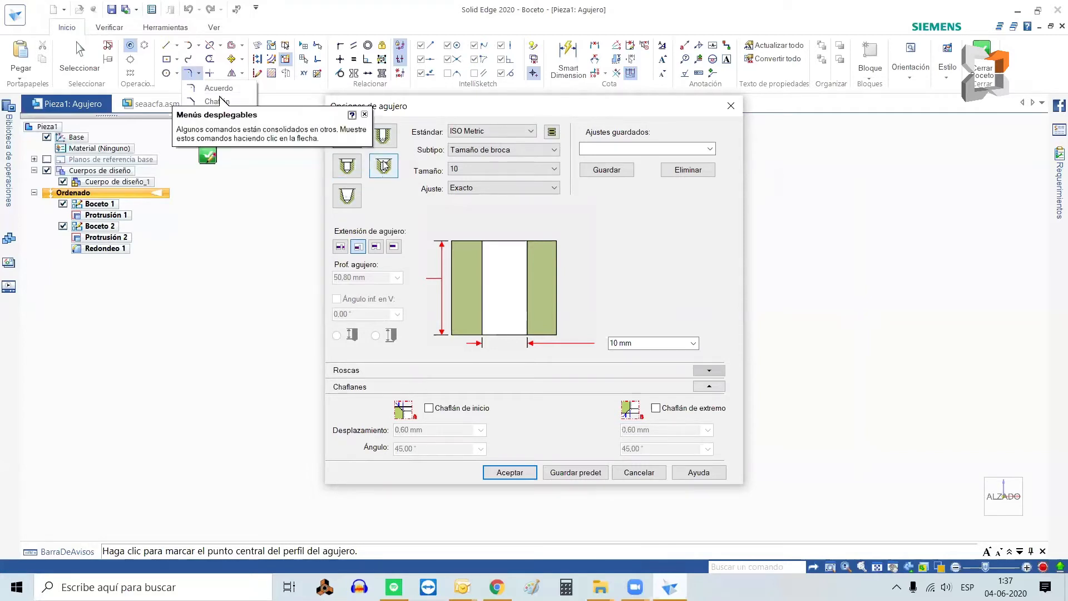
{"action": "left_click", "coordinate": [531, 132]}
{"action": "left_click", "coordinate": [531, 133]}
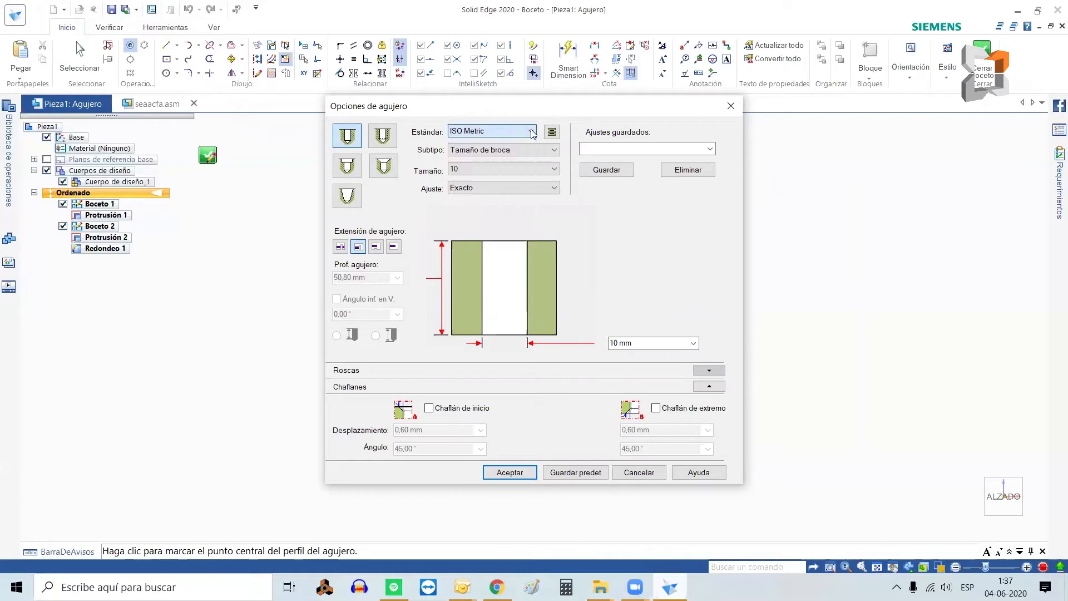
{"action": "left_click_drag", "start_coordinate": [645, 343], "coordinate": [605, 344]}
{"action": "type", "text": "8"}
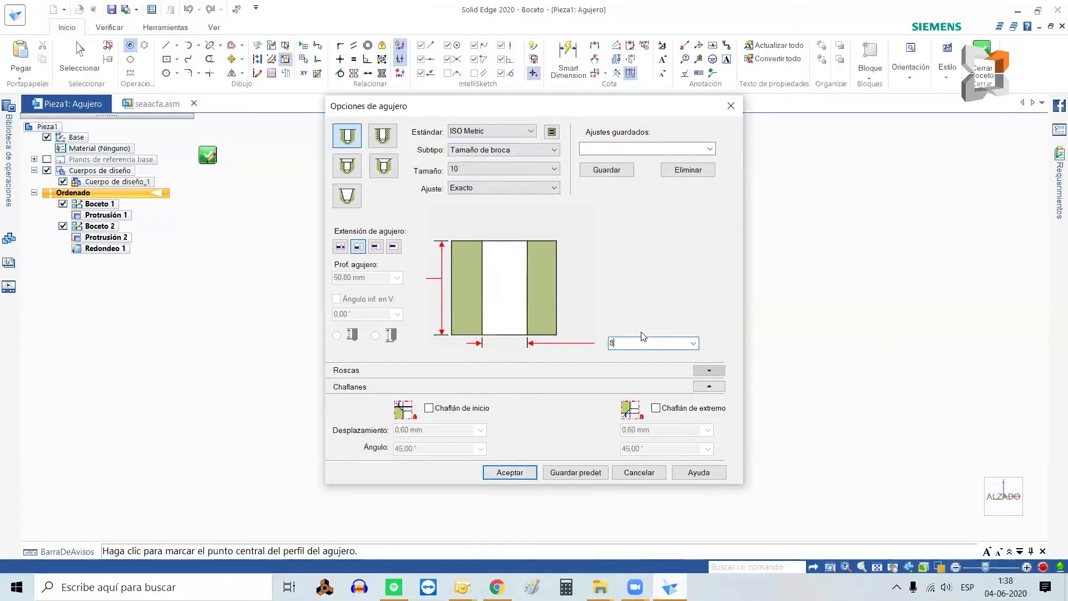
{"action": "left_click", "coordinate": [508, 472]}
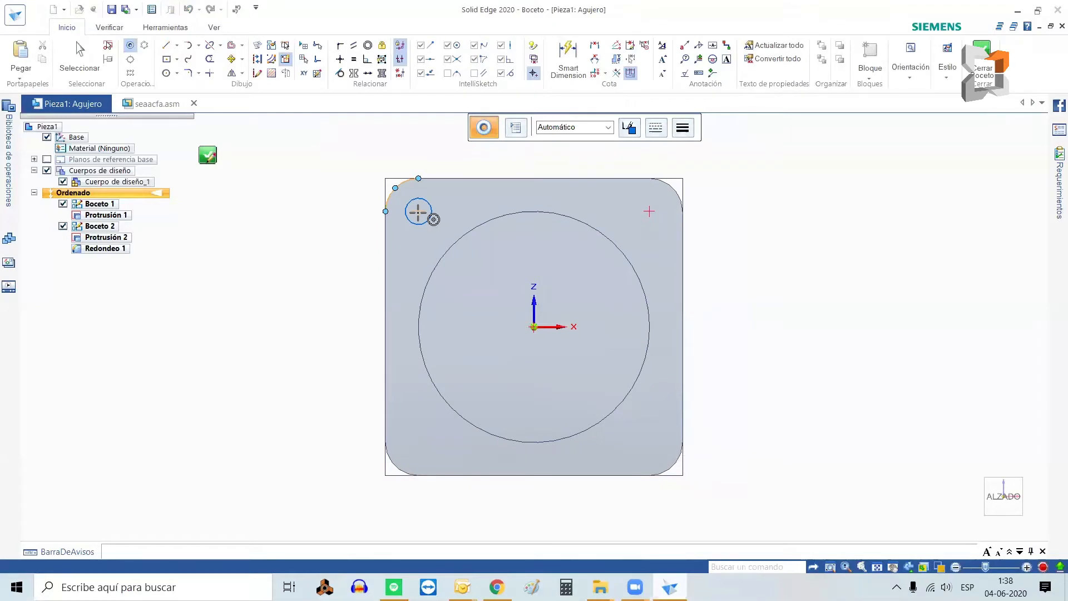
Place the hole concentric with the plate's upper-left rounded corner and finish the hole operation.
{"action": "left_click", "coordinate": [418, 211]}
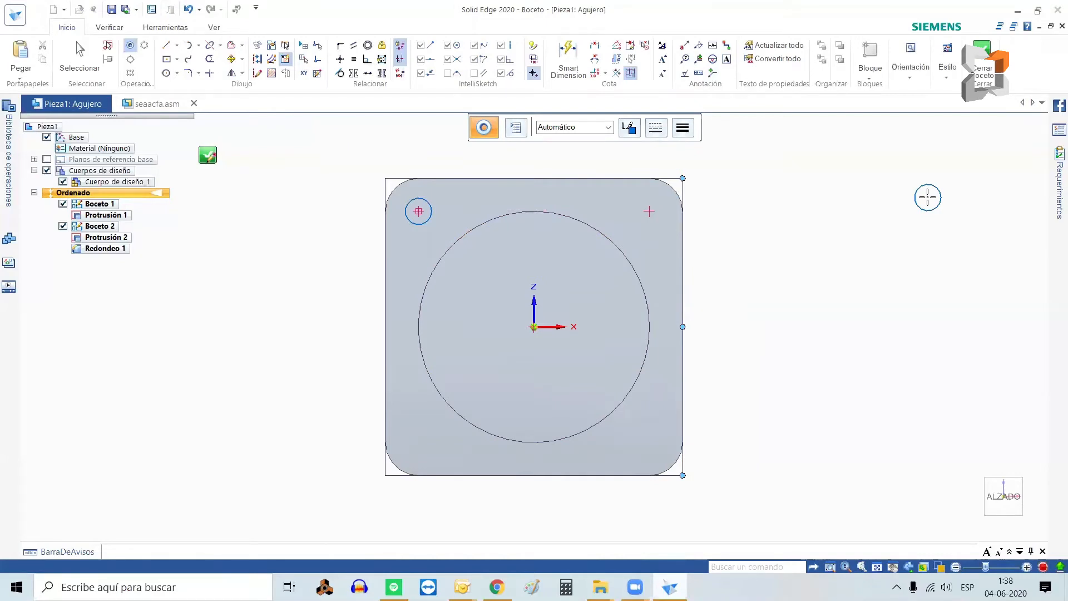
{"action": "left_click", "coordinate": [977, 60]}
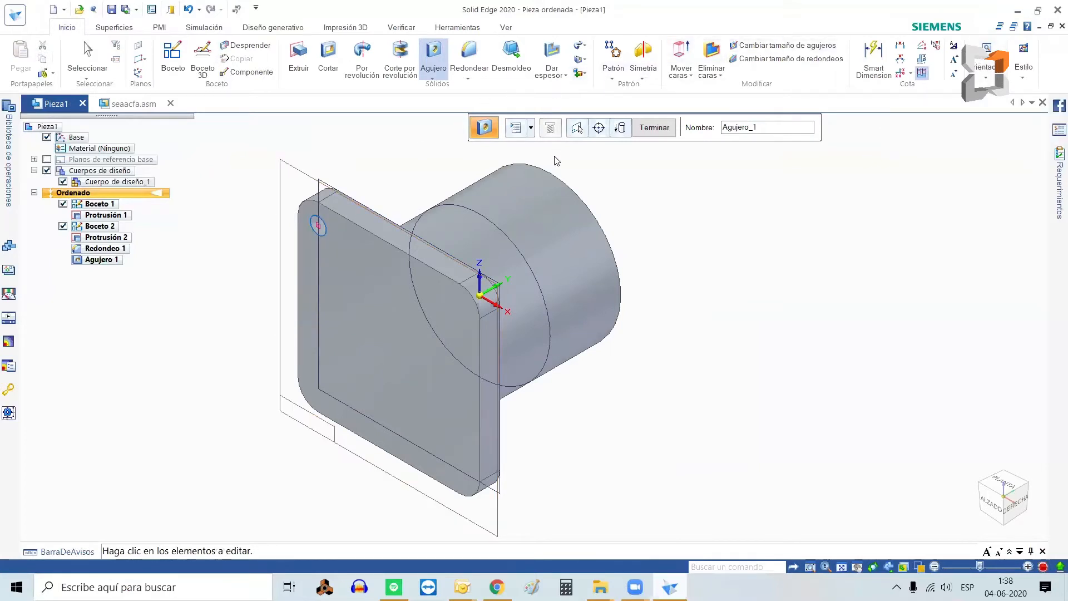
{"action": "mouse_move", "coordinate": [402, 172]}
{"action": "middle_mouse_down"}
{"action": "mouse_move", "coordinate": [428, 158]}
{"action": "mouse_move", "coordinate": [431, 123]}
{"action": "mouse_move", "coordinate": [448, 146]}
{"action": "mouse_move", "coordinate": [385, 167]}
{"action": "middle_mouse_up"}
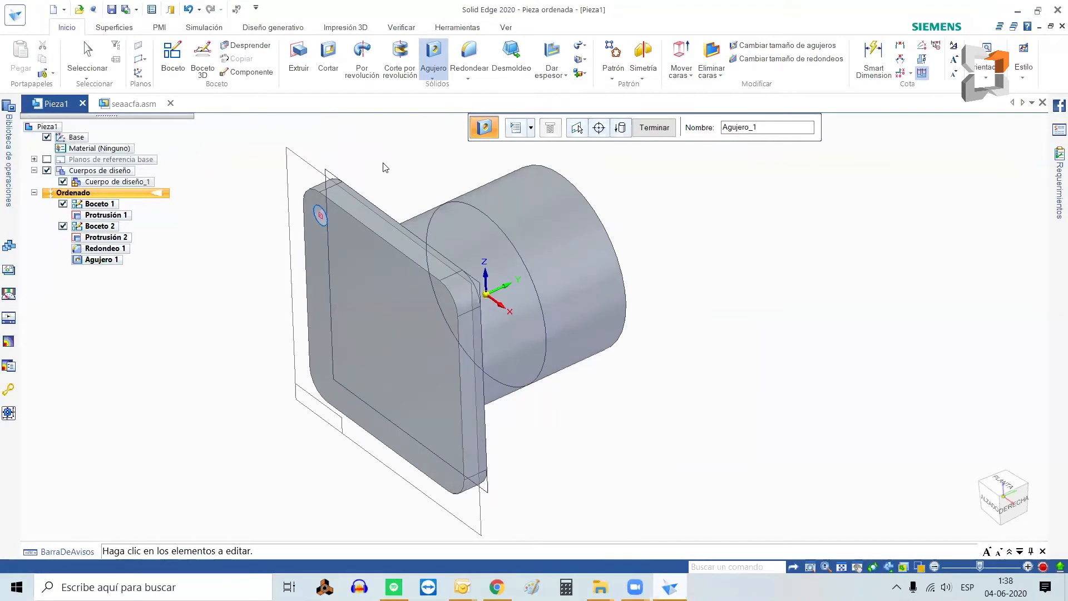
{"action": "key", "text": "Escape"}
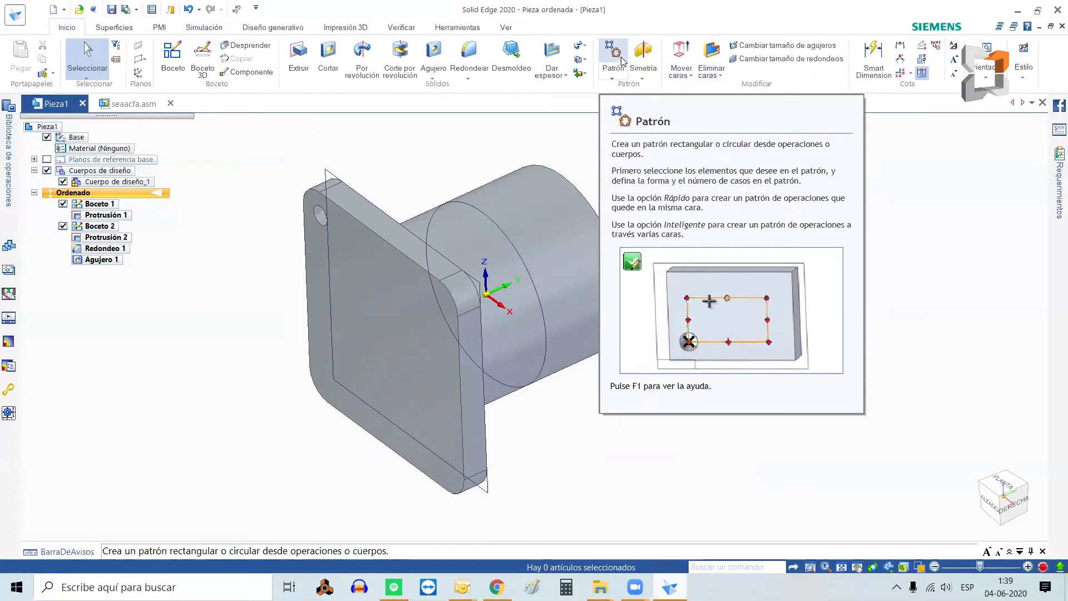
{"action": "left_click", "coordinate": [613, 52]}
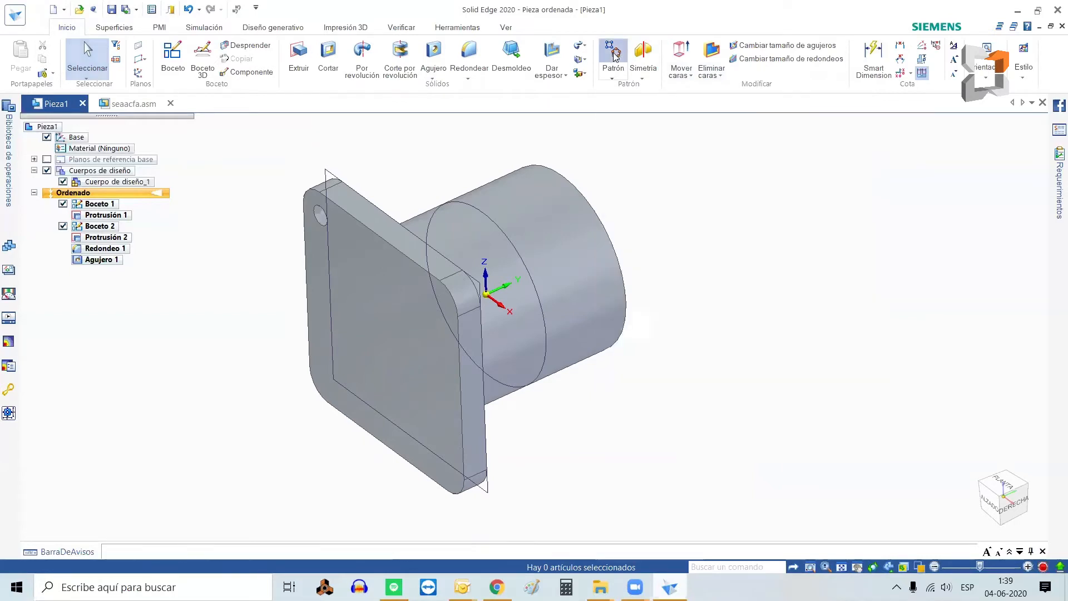
{"action": "left_click", "coordinate": [612, 78]}
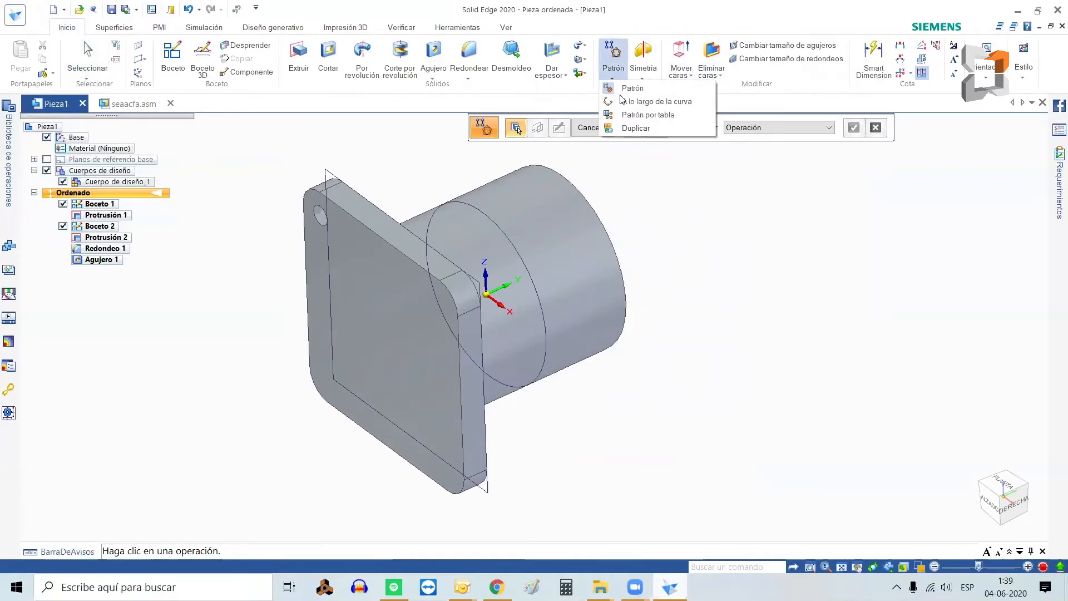
{"action": "left_click", "coordinate": [538, 70]}
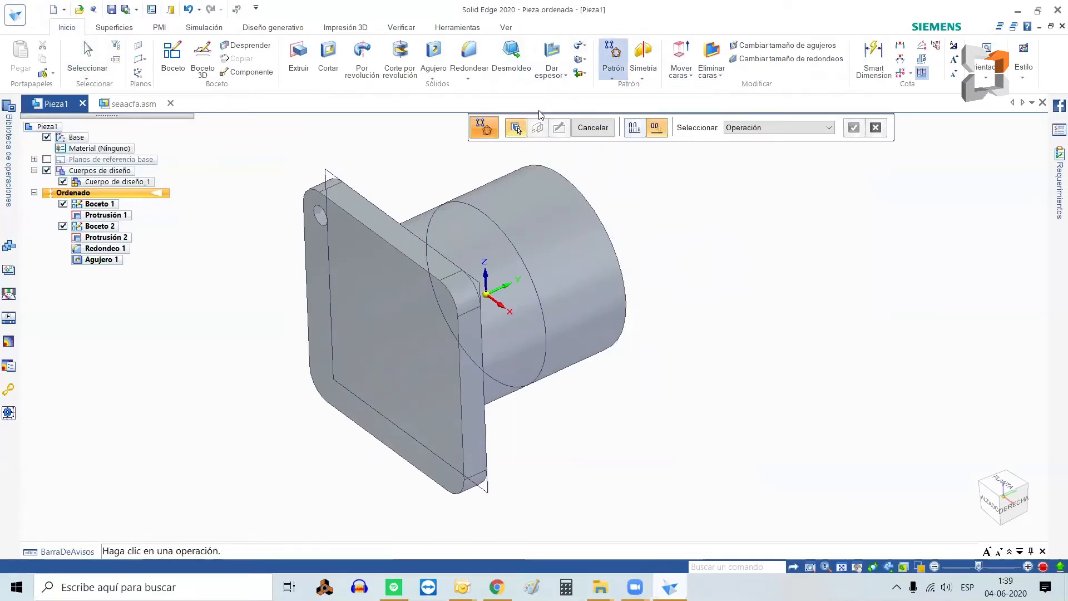
{"action": "left_click", "coordinate": [612, 79]}
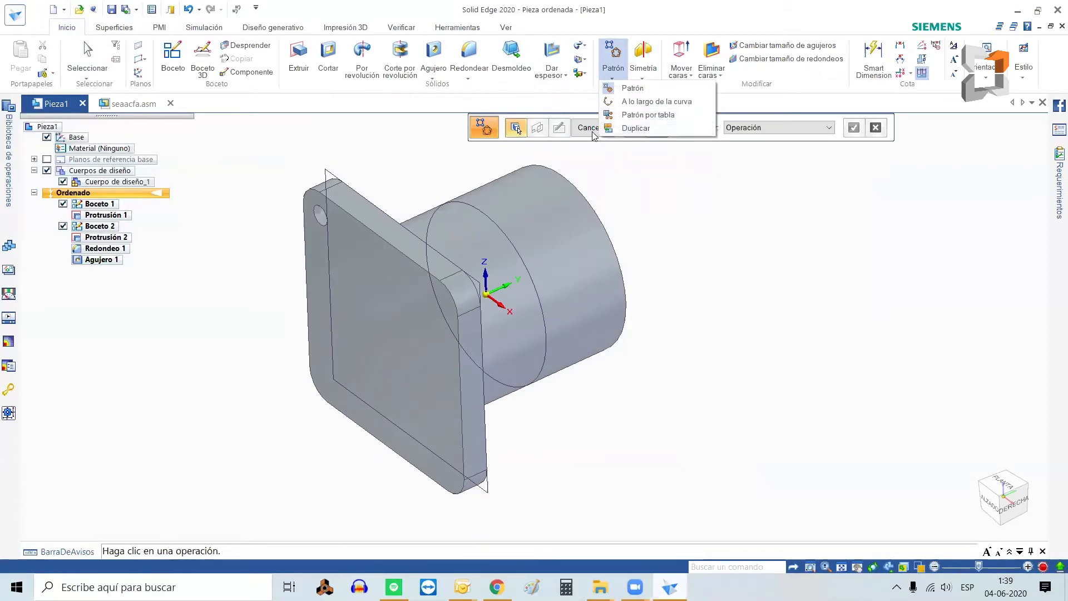
{"action": "left_click", "coordinate": [593, 132]}
Start a feature pattern of the corner hole and use the plate's front face as the sketch plane.
{"action": "left_click", "coordinate": [611, 78]}
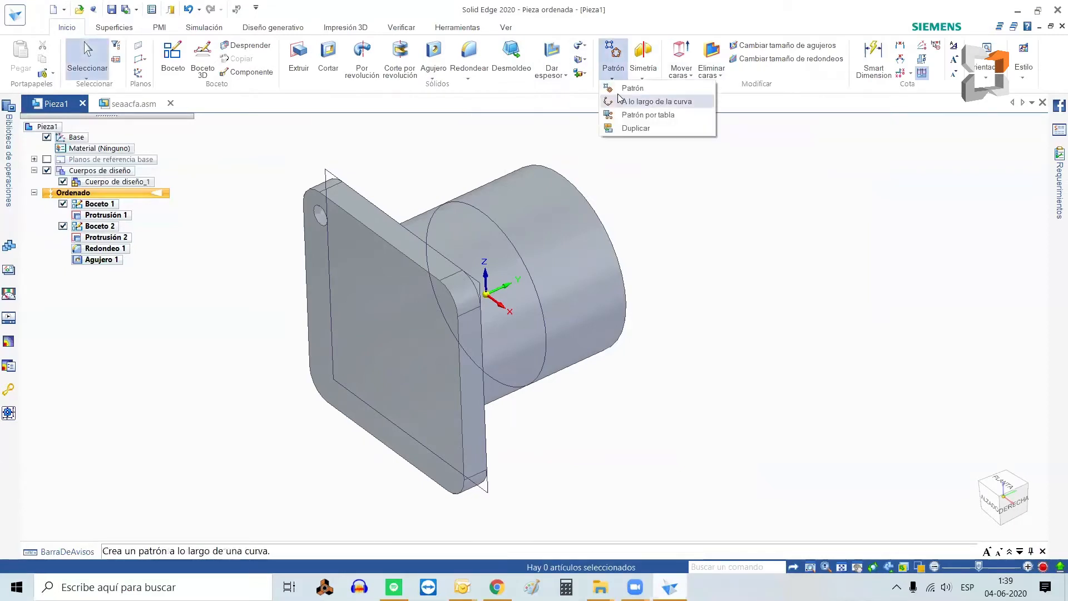
{"action": "left_click", "coordinate": [629, 88]}
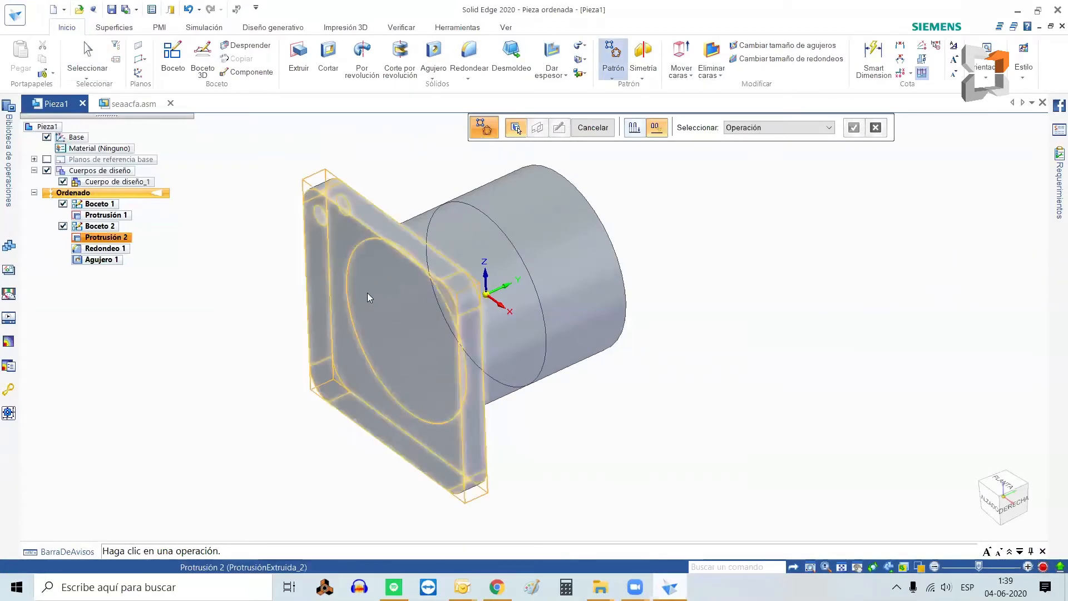
{"action": "left_click", "coordinate": [318, 217]}
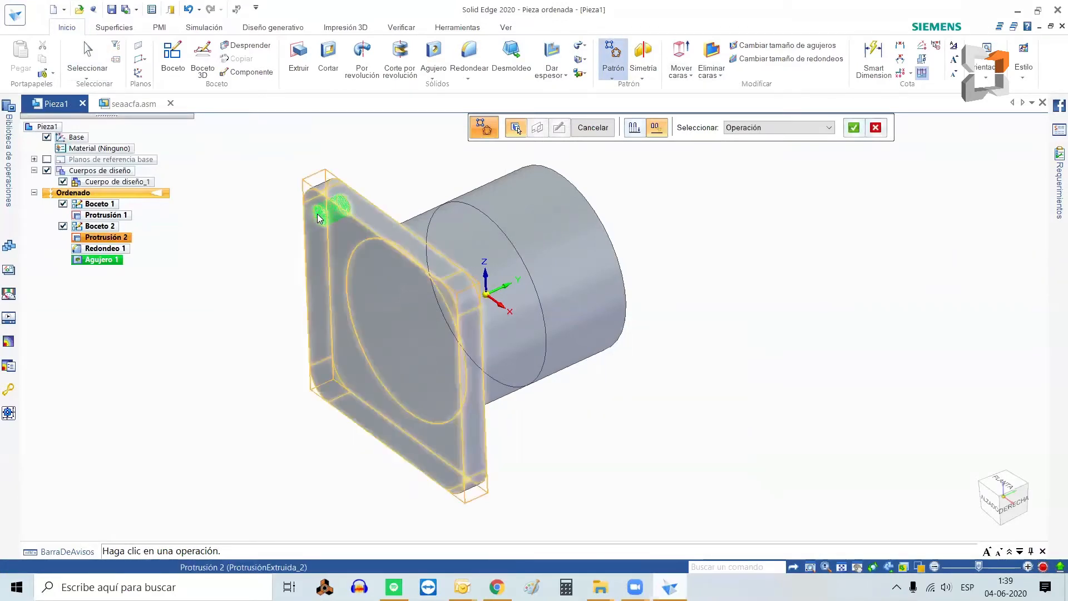
{"action": "left_click", "coordinate": [854, 128]}
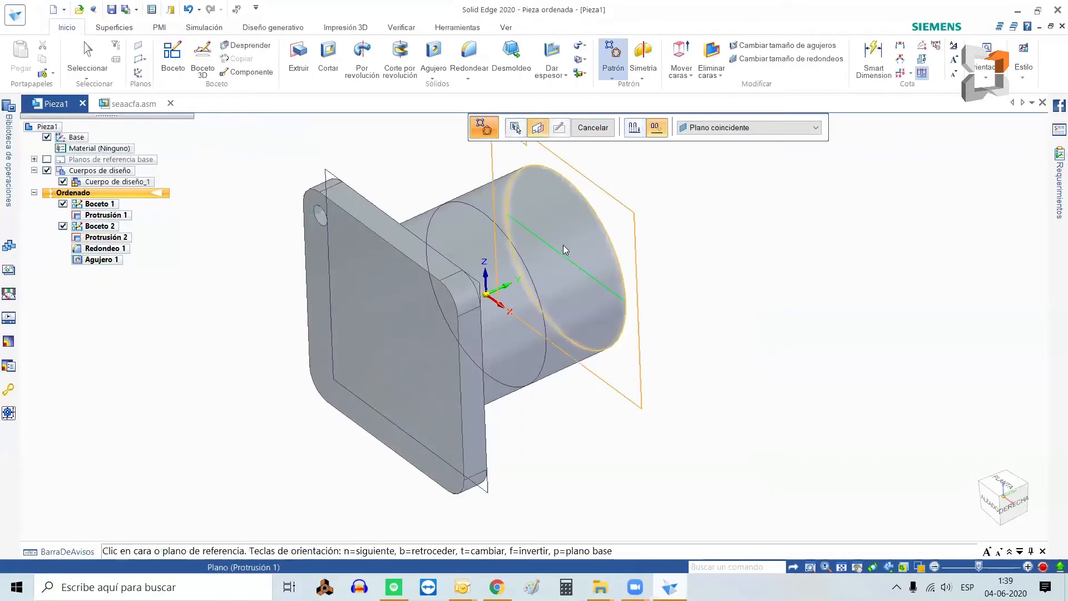
{"action": "left_click", "coordinate": [317, 261]}
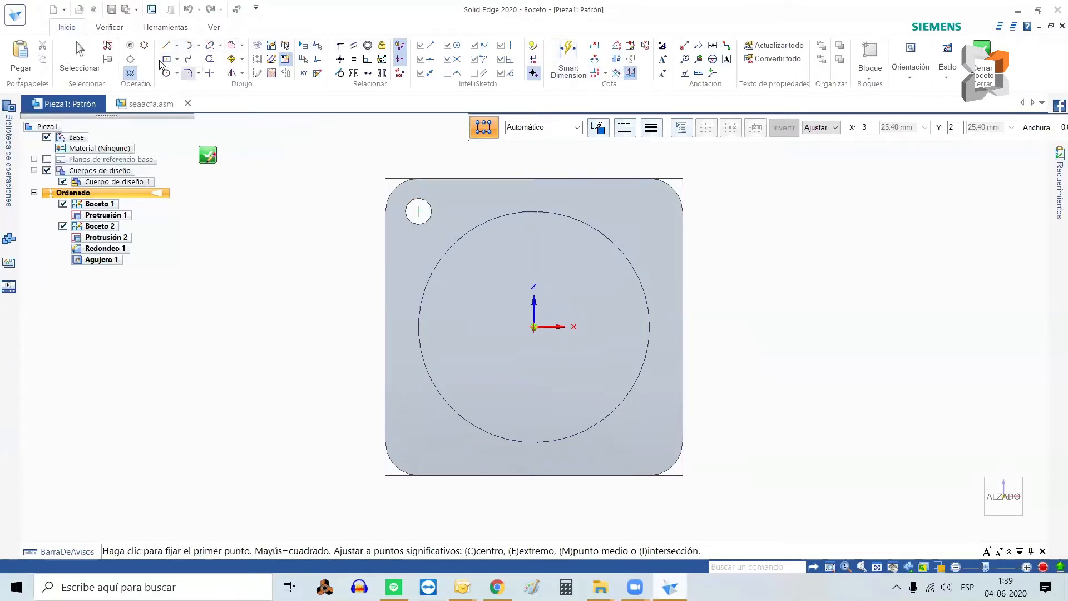
Draw a 3 by 2 rectangular pattern from the hole's center to the opposite rounded corner's center, 70 by 70 mm, and finish the pattern.
{"action": "left_click", "coordinate": [131, 74]}
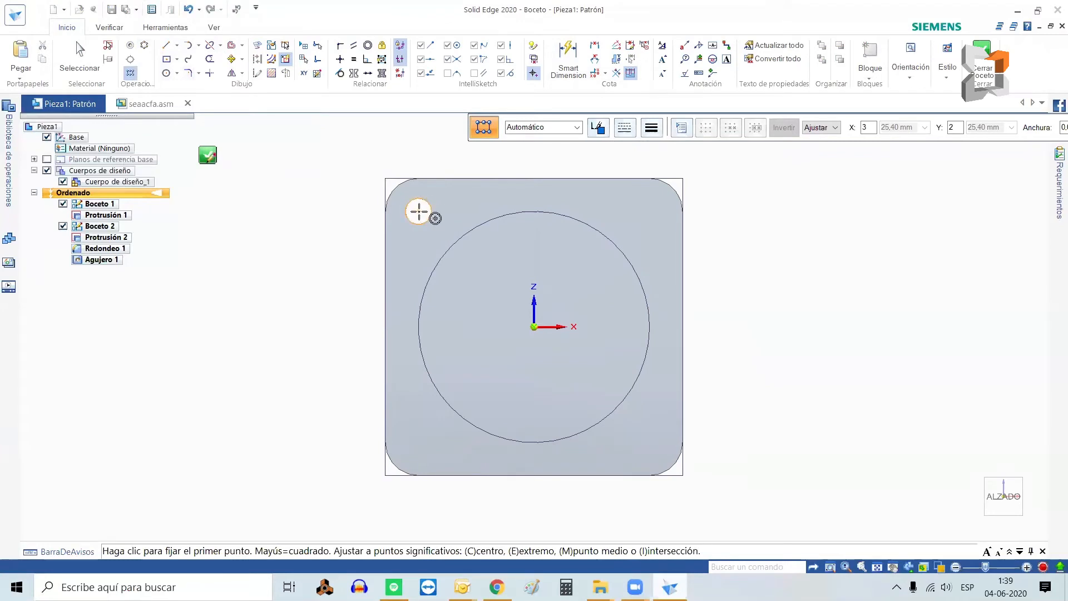
{"action": "left_click", "coordinate": [418, 211]}
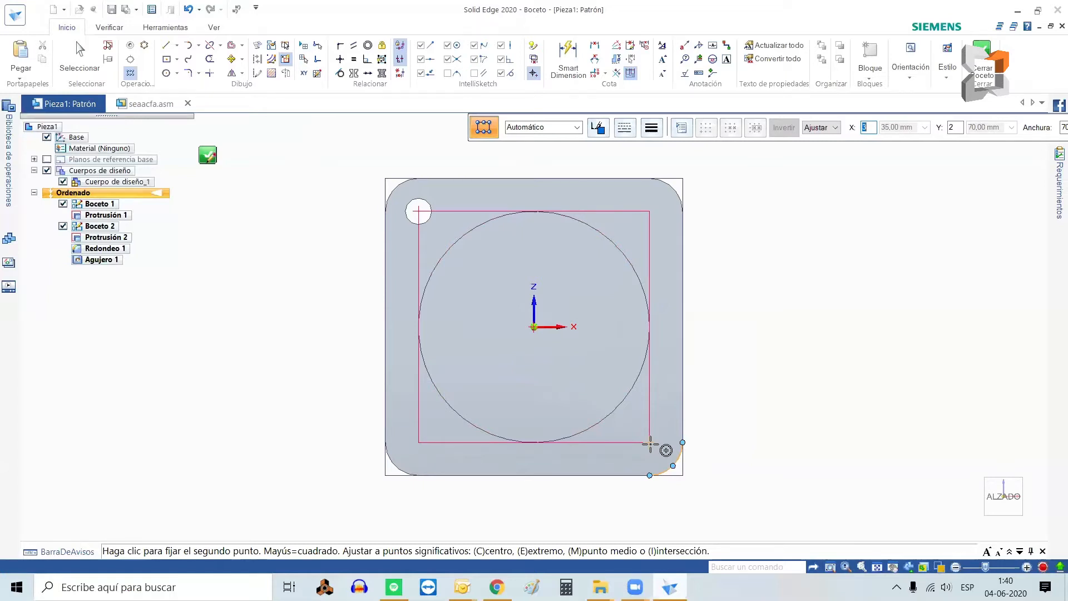
{"action": "left_click", "coordinate": [650, 442]}
{"action": "key", "text": "Escape"}
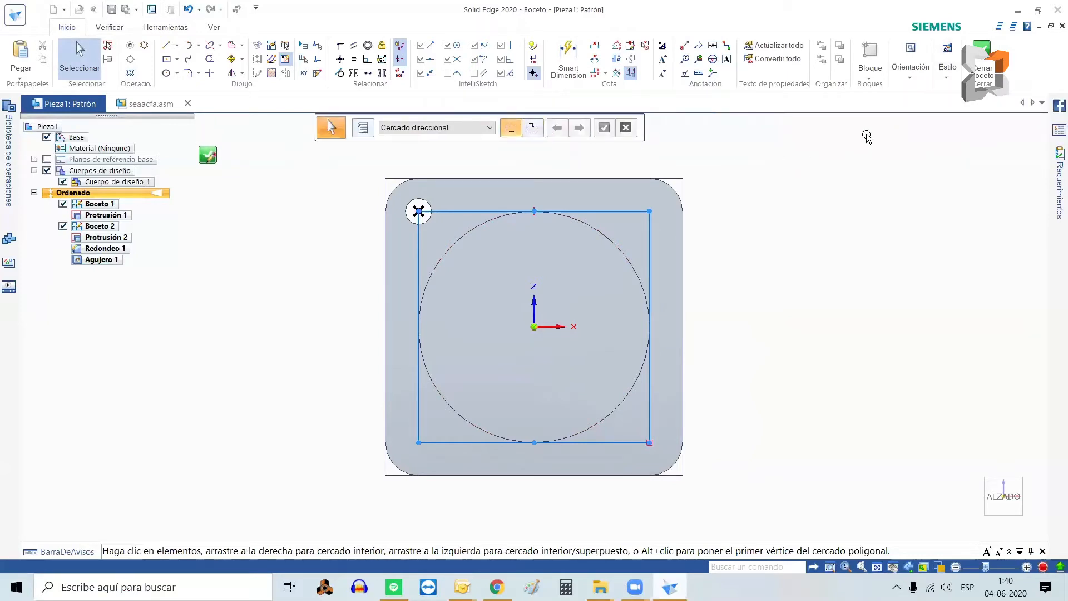
{"action": "left_click", "coordinate": [981, 71]}
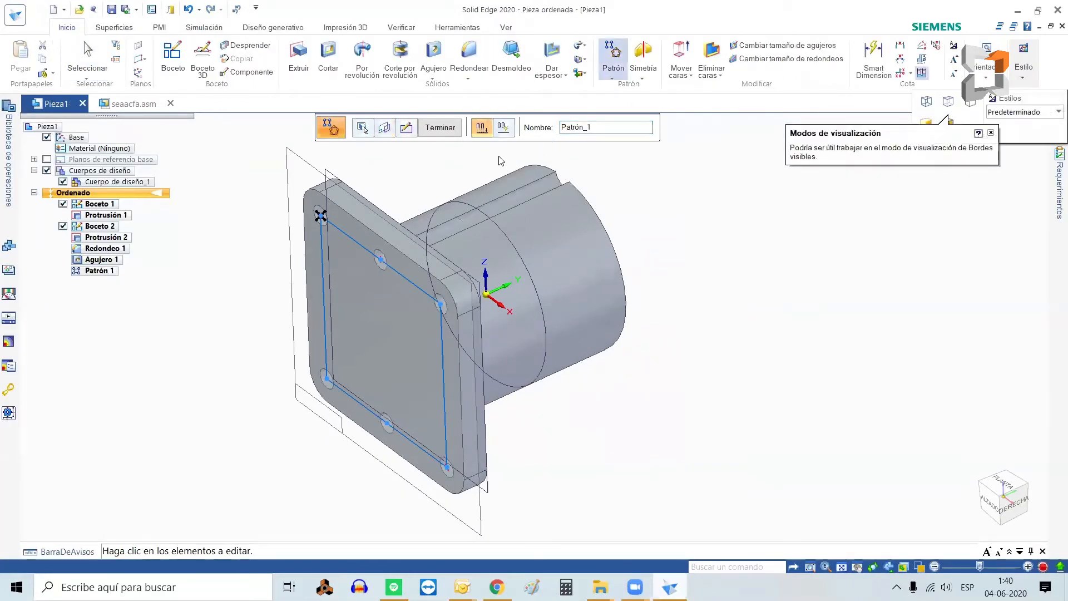
{"action": "left_click_drag", "start_coordinate": [95, 269], "coordinate": [97, 268]}
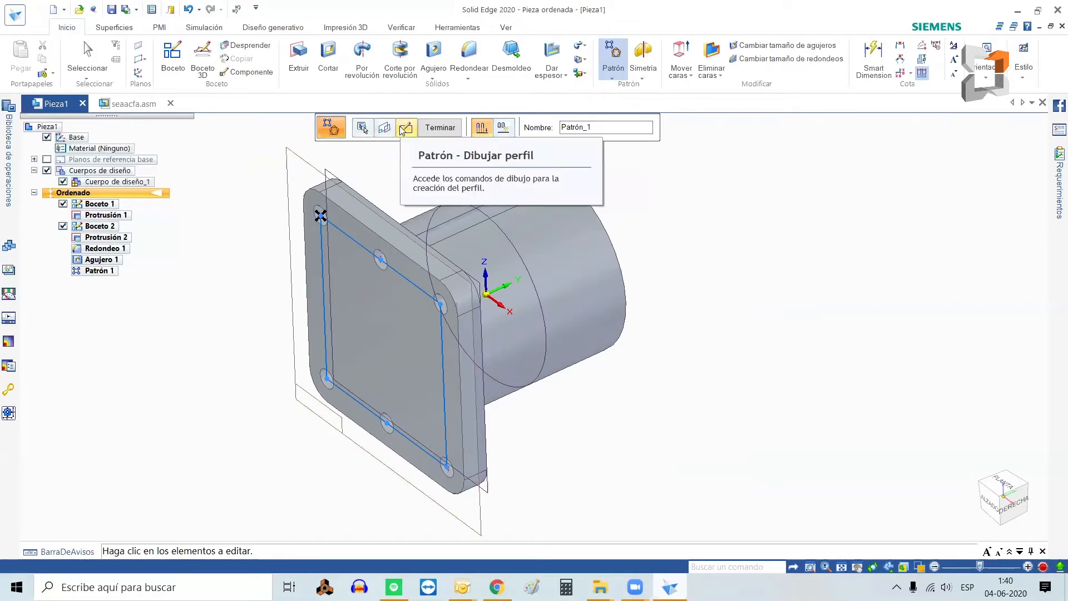
{"action": "left_click", "coordinate": [428, 131]}
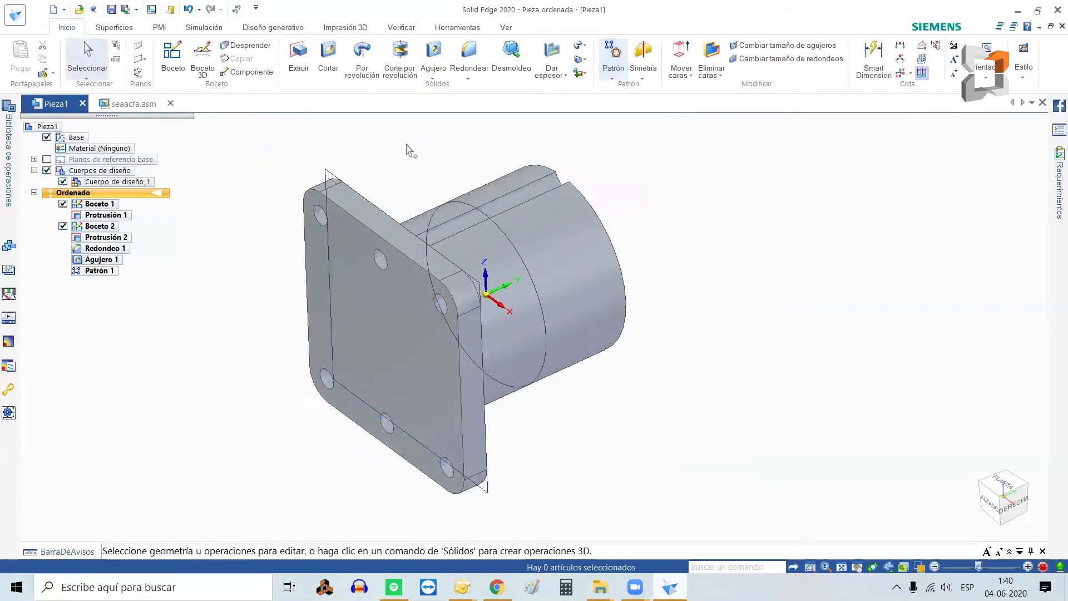
{"action": "left_click", "coordinate": [95, 271]}
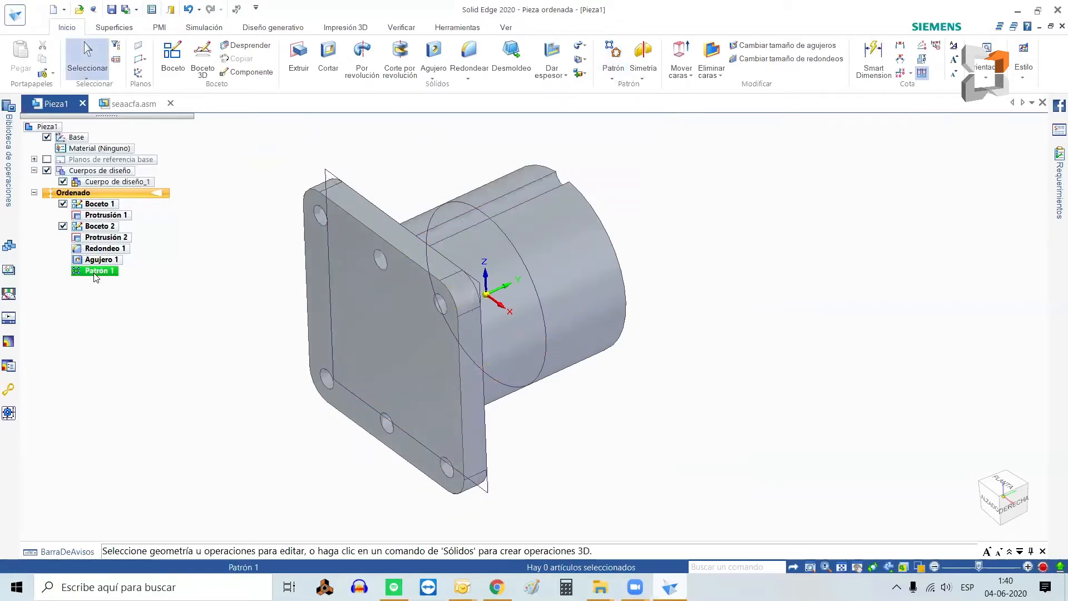
{"action": "double_click", "coordinate": [95, 273]}
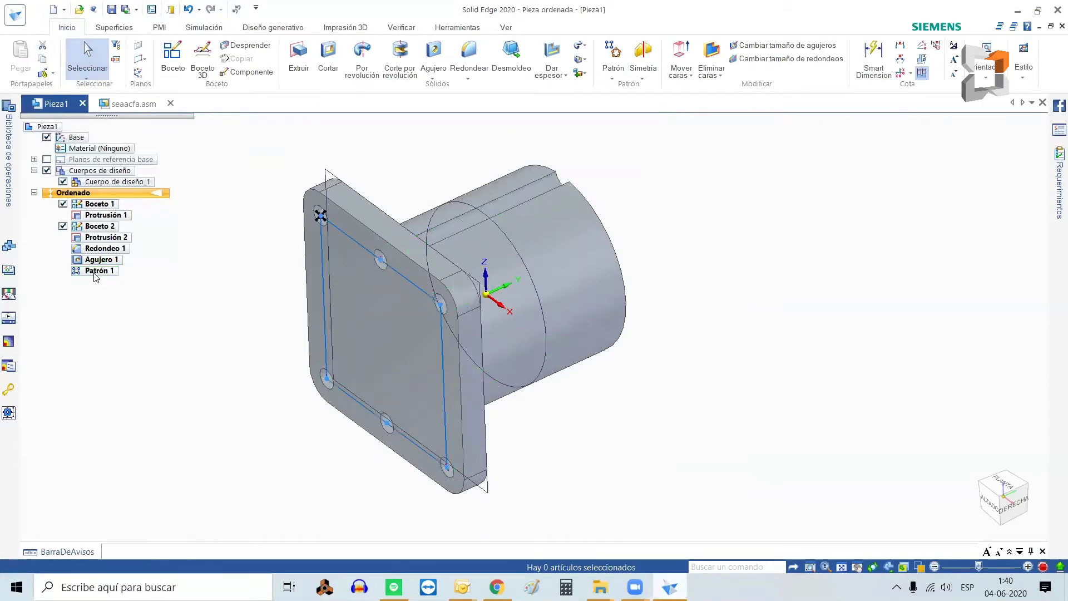
{"action": "left_click", "coordinate": [331, 225]}
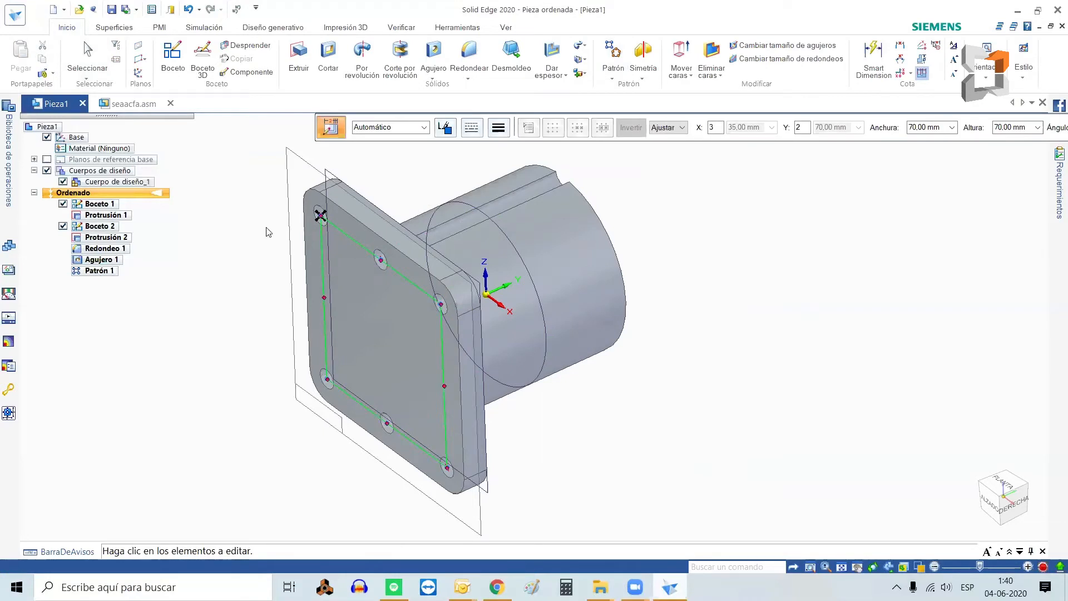
{"action": "key", "text": "Escape"}
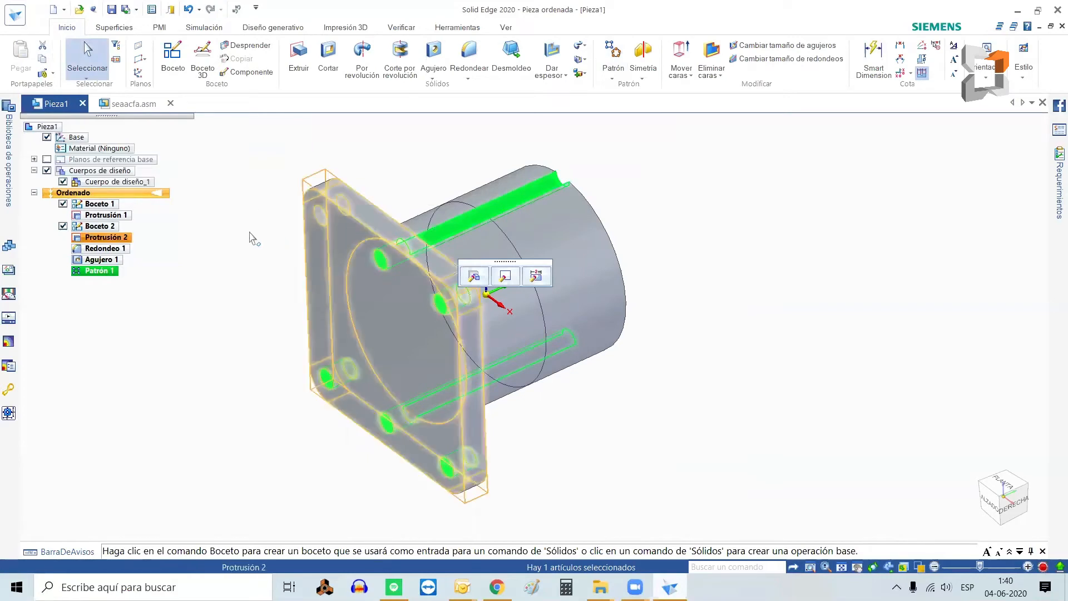
Edit the hole pattern's rectangular profile, set its X count to 2, and leave the edit.
{"action": "key", "text": "ctrl+f"}
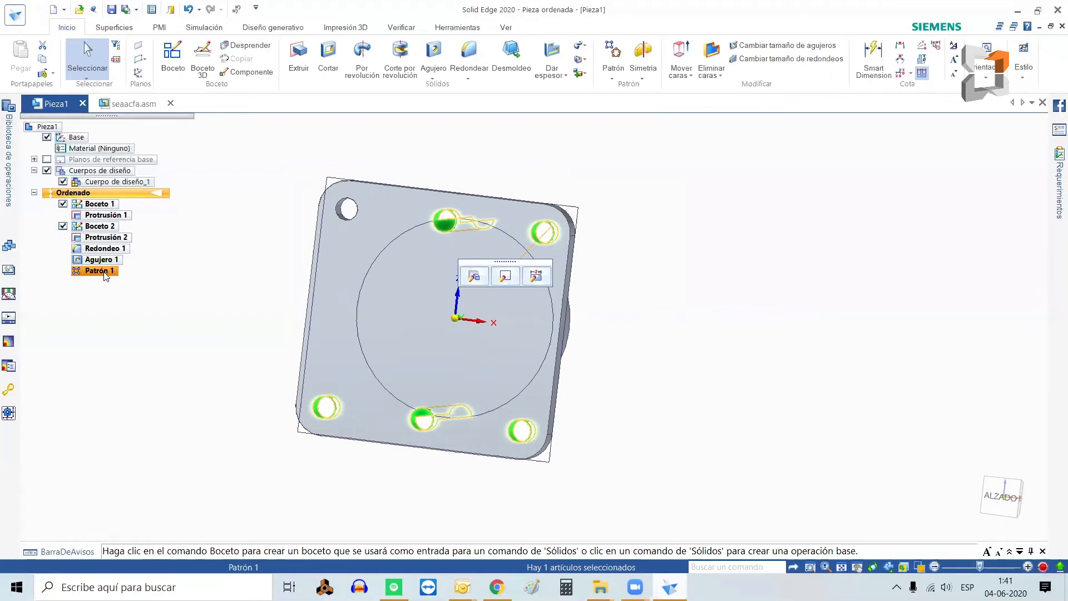
{"action": "left_click", "coordinate": [99, 271]}
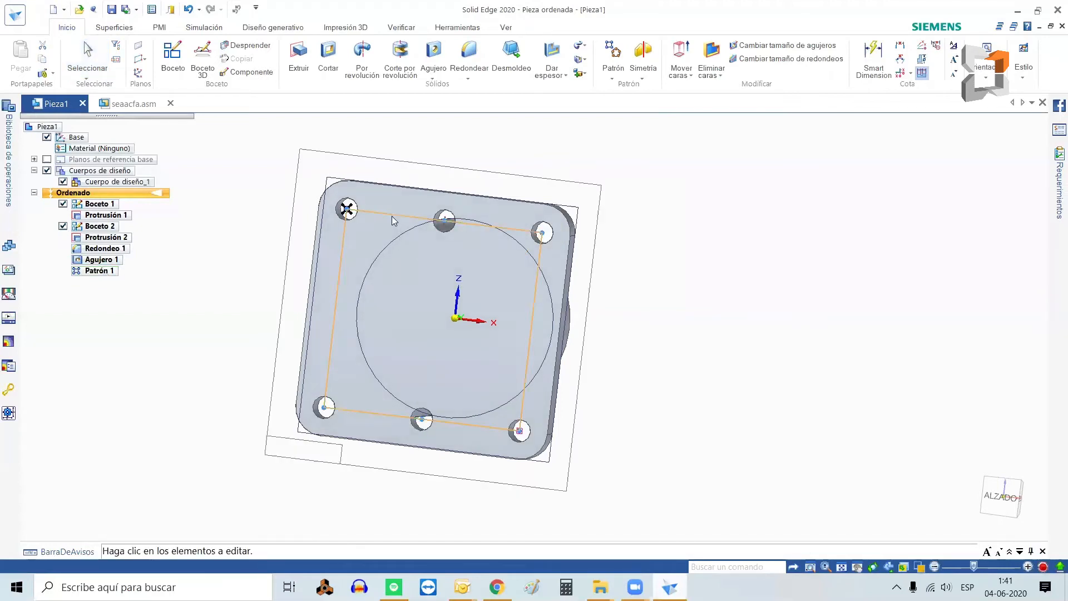
{"action": "left_click", "coordinate": [391, 215]}
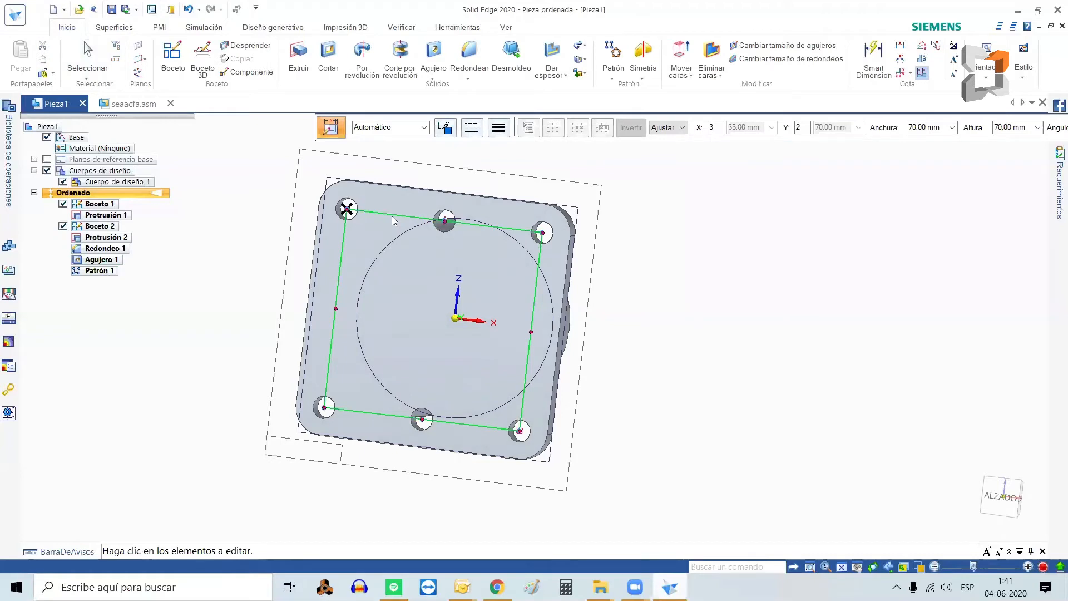
{"action": "left_click_drag", "start_coordinate": [717, 127], "coordinate": [706, 126]}
{"action": "type", "text": "2"}
{"action": "key", "text": "Return"}
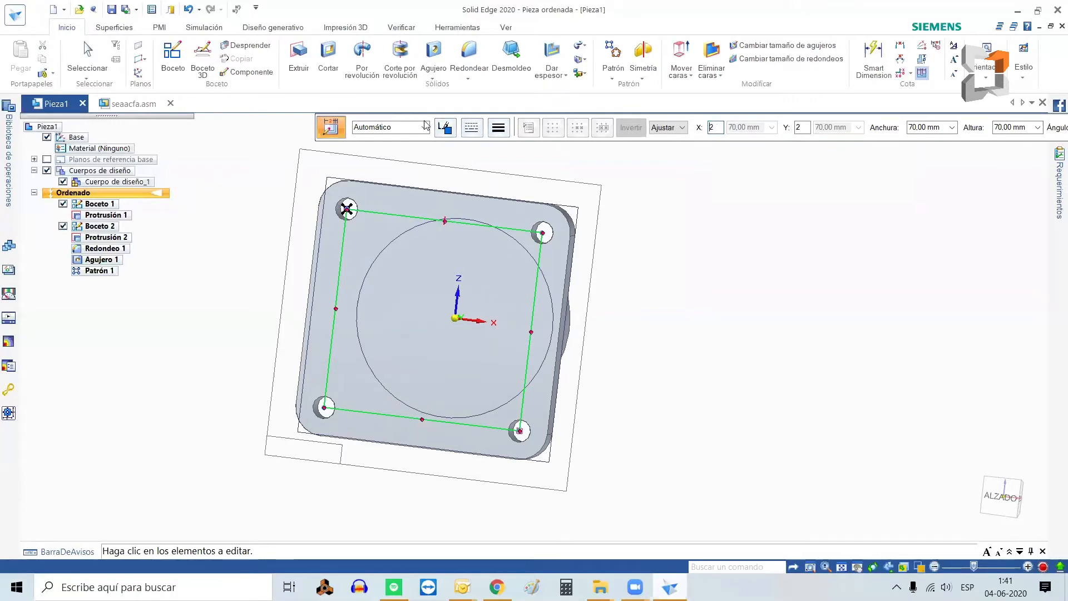
{"action": "left_click_drag", "start_coordinate": [423, 118], "coordinate": [285, 108]}
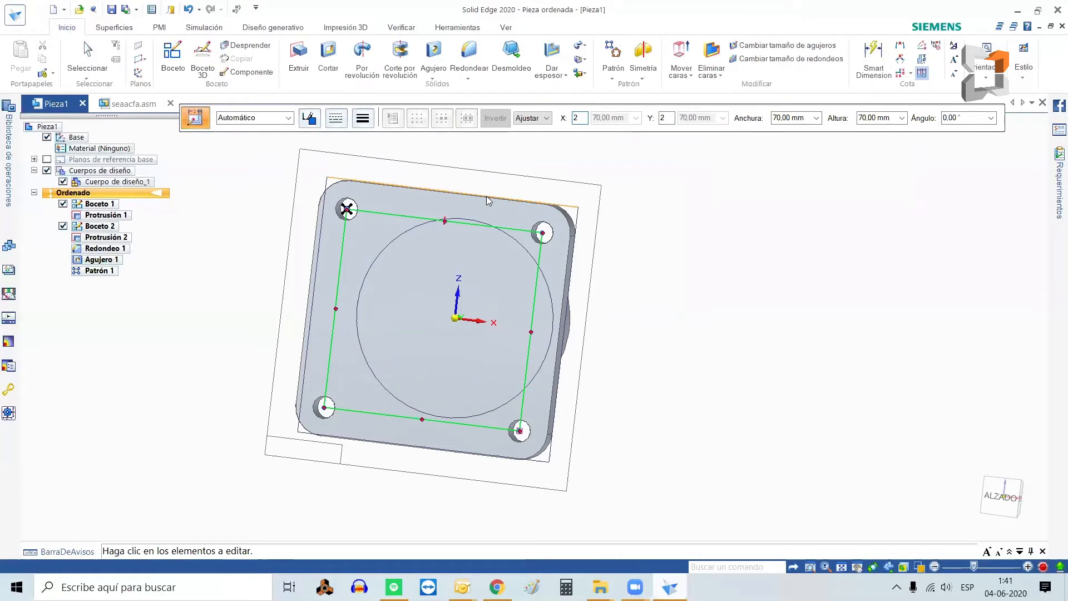
{"action": "key", "text": "Escape"}
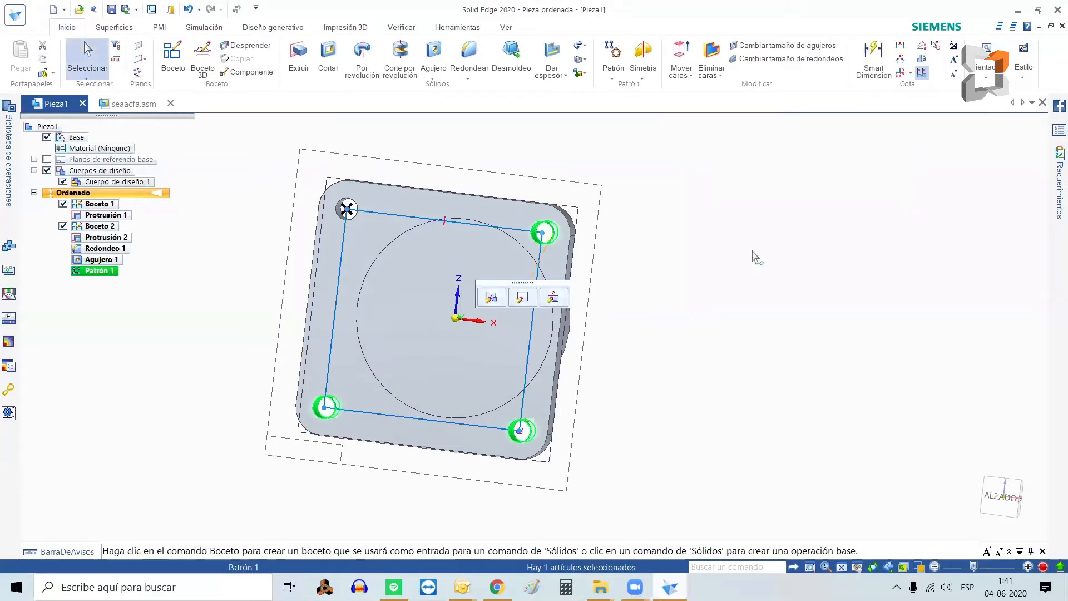
{"action": "left_click", "coordinate": [716, 259]}
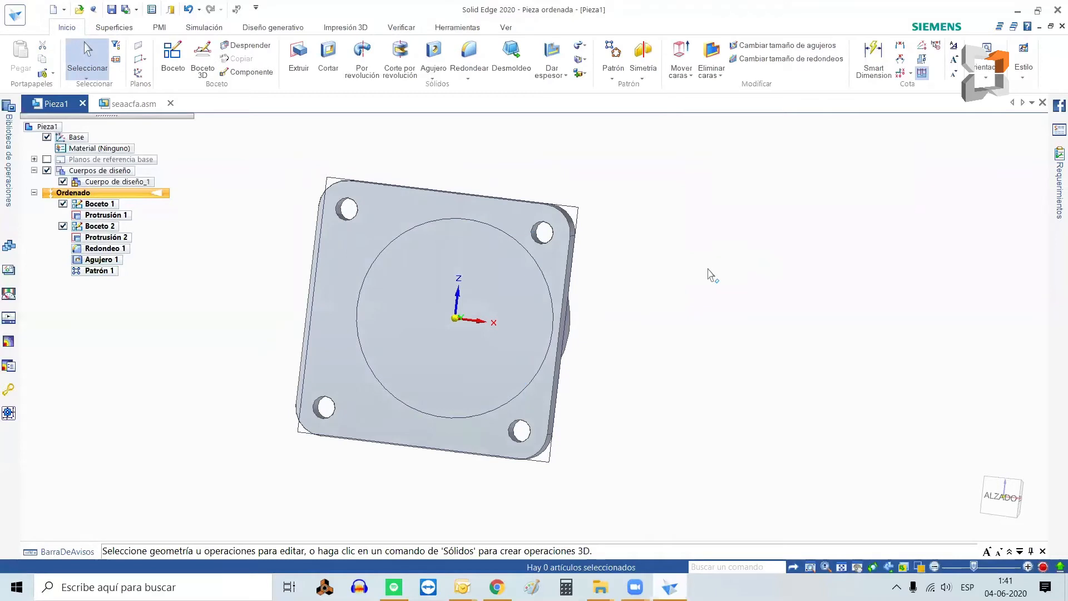
Show the base reference planes in the part.
{"action": "middle_click_drag", "start_coordinate": [706, 278], "coordinate": [651, 312]}
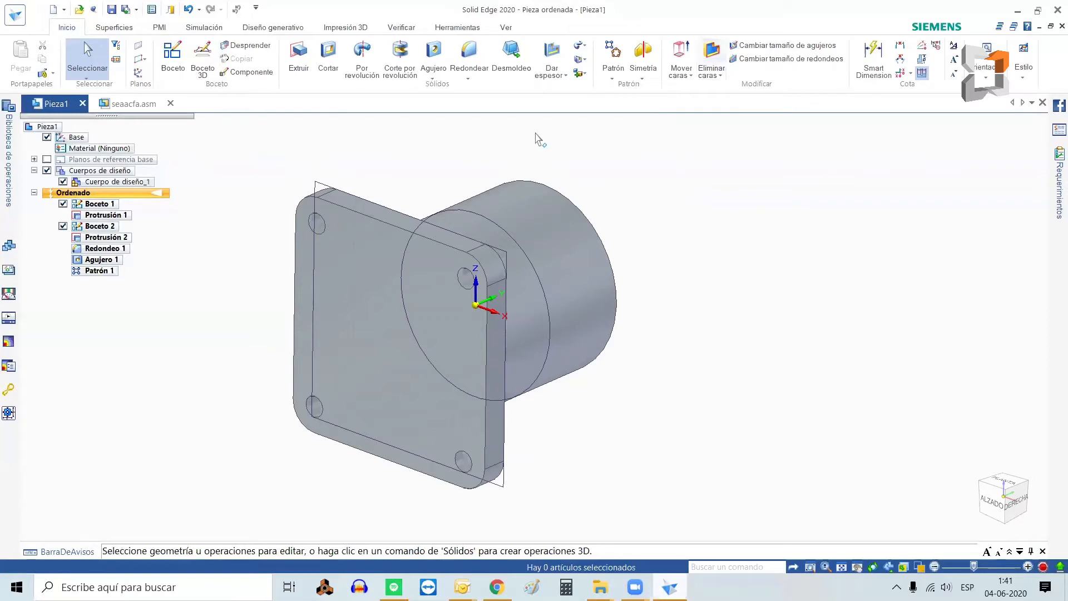
{"action": "left_click", "coordinate": [641, 79]}
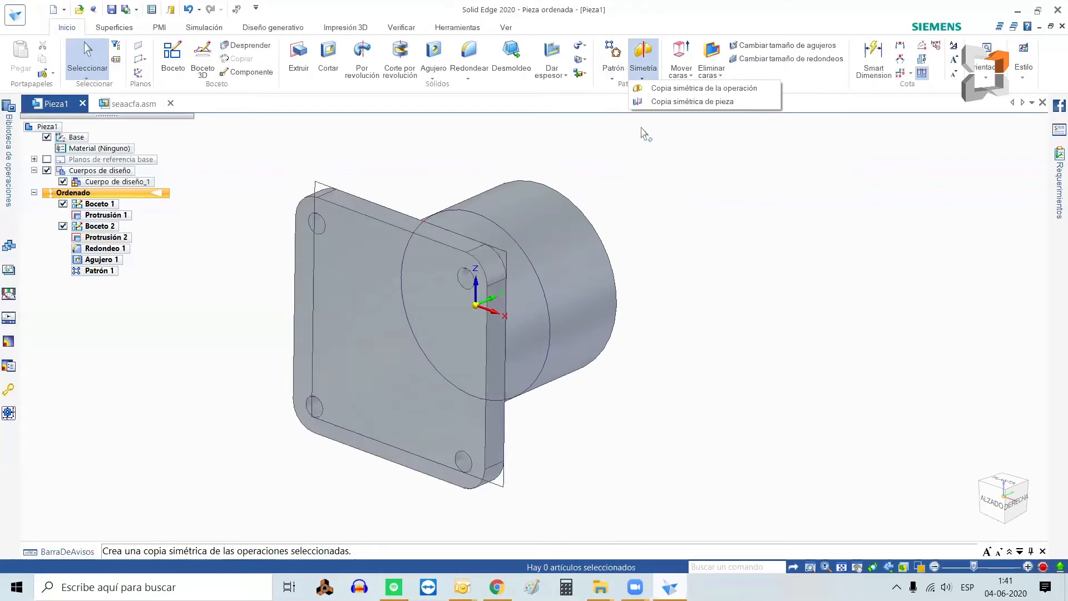
{"action": "left_click", "coordinate": [47, 160]}
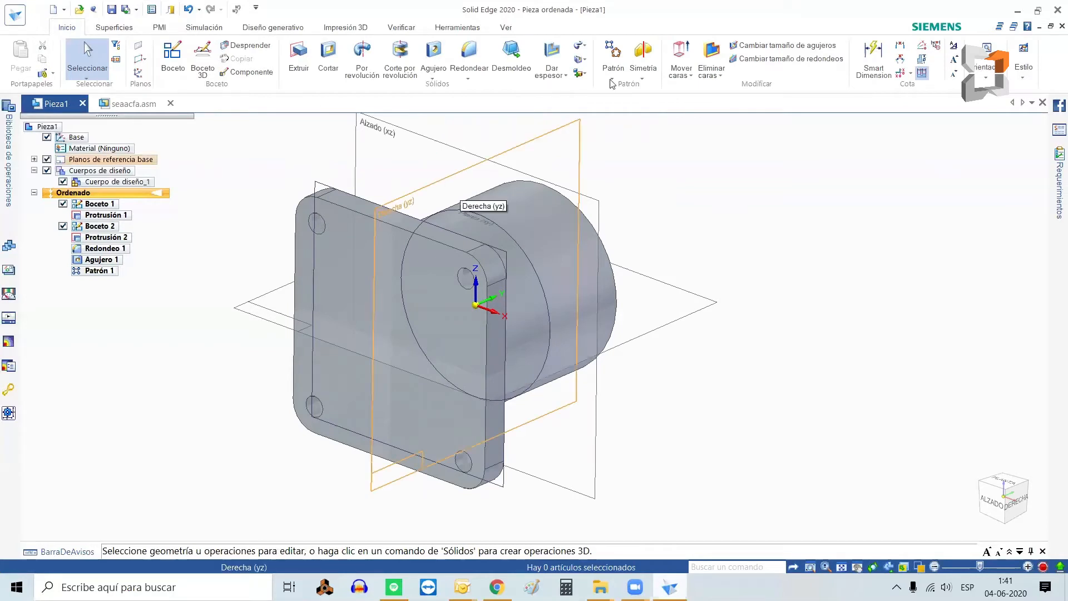
Start a feature mirror and accept the plate's extrusion, corner rounds, hole and hole pattern as the features to mirror.
{"action": "left_click", "coordinate": [648, 60]}
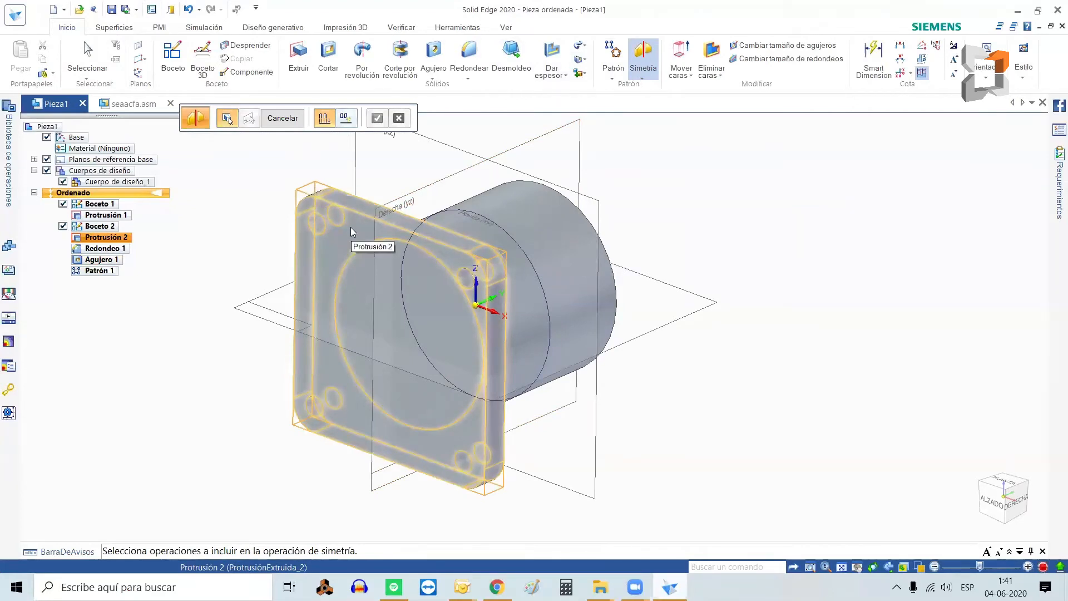
{"action": "left_click", "coordinate": [107, 237]}
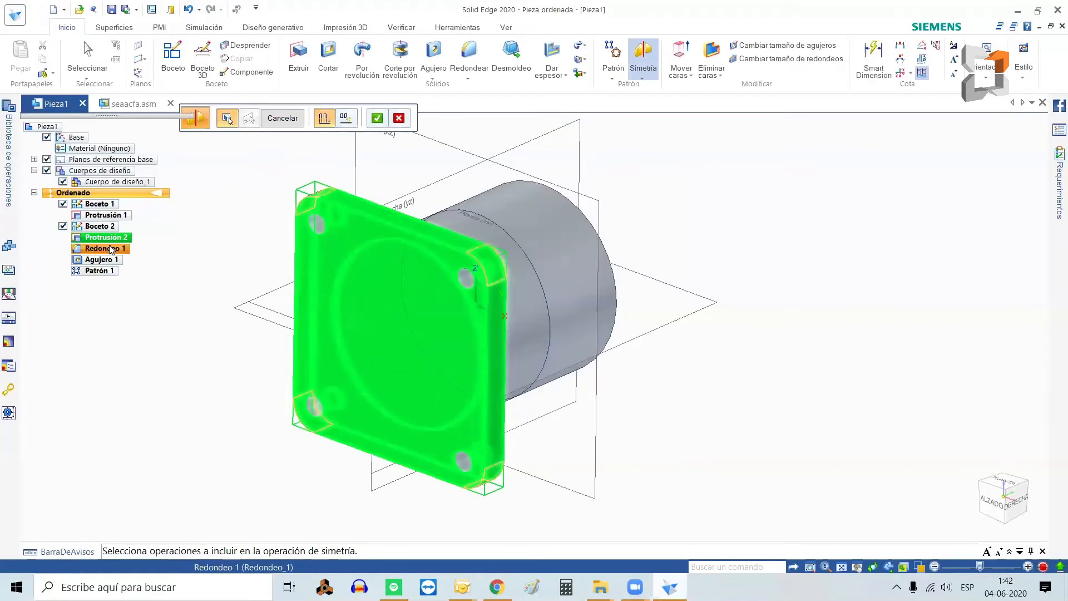
{"action": "left_click", "coordinate": [111, 248]}
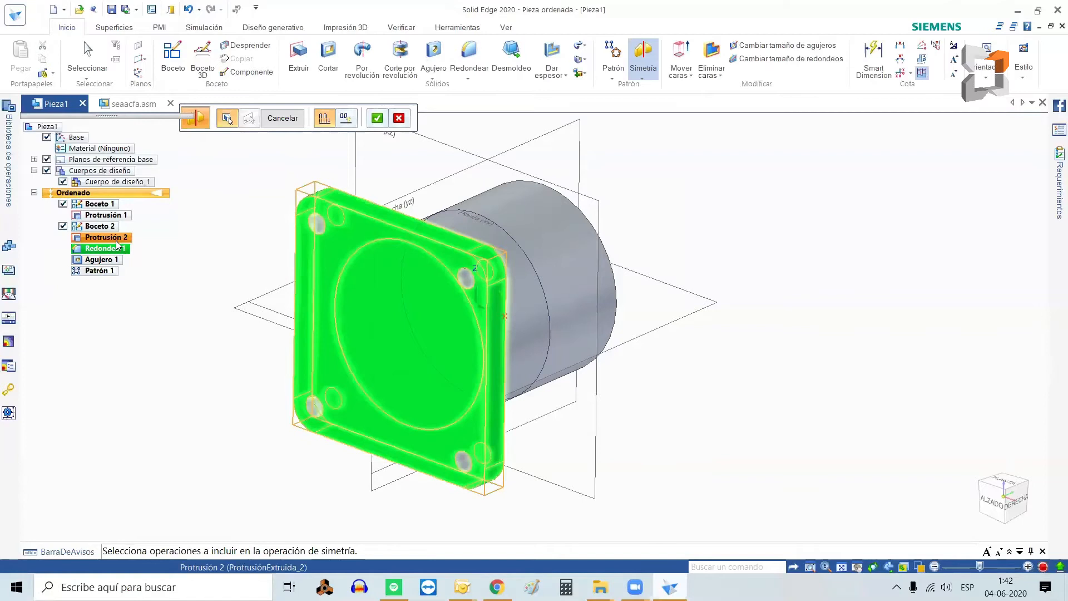
{"action": "left_click", "coordinate": [117, 238]}
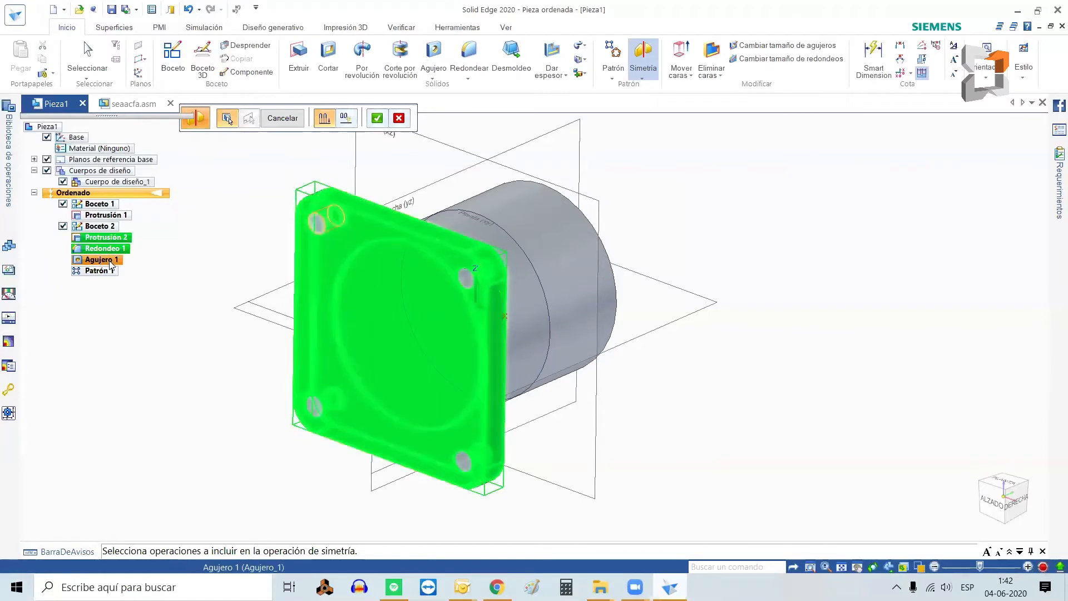
{"action": "left_click", "coordinate": [111, 261]}
{"action": "left_click", "coordinate": [103, 272]}
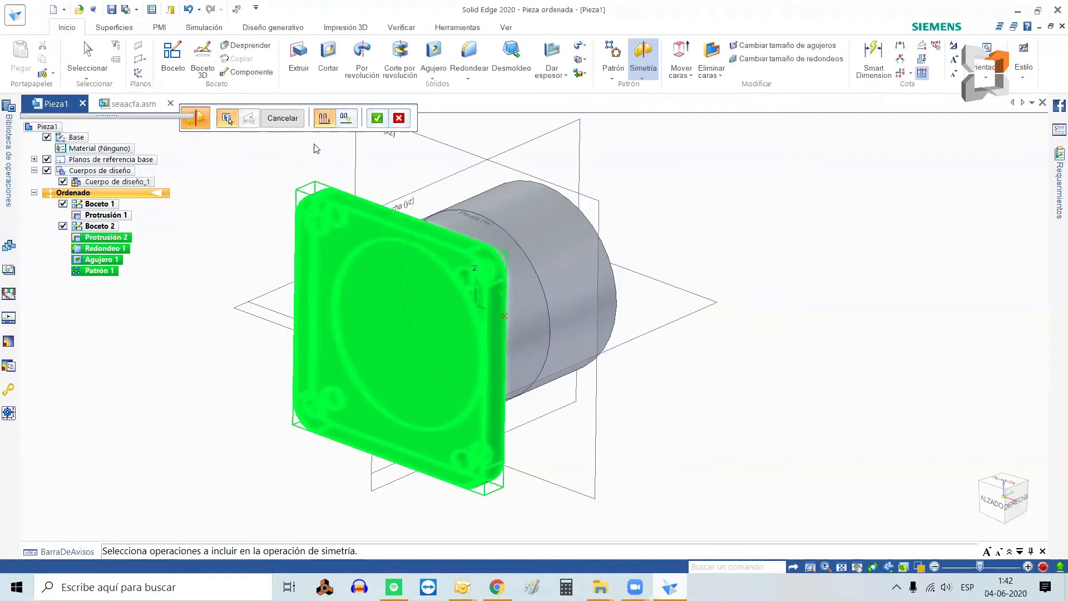
{"action": "left_click", "coordinate": [377, 118]}
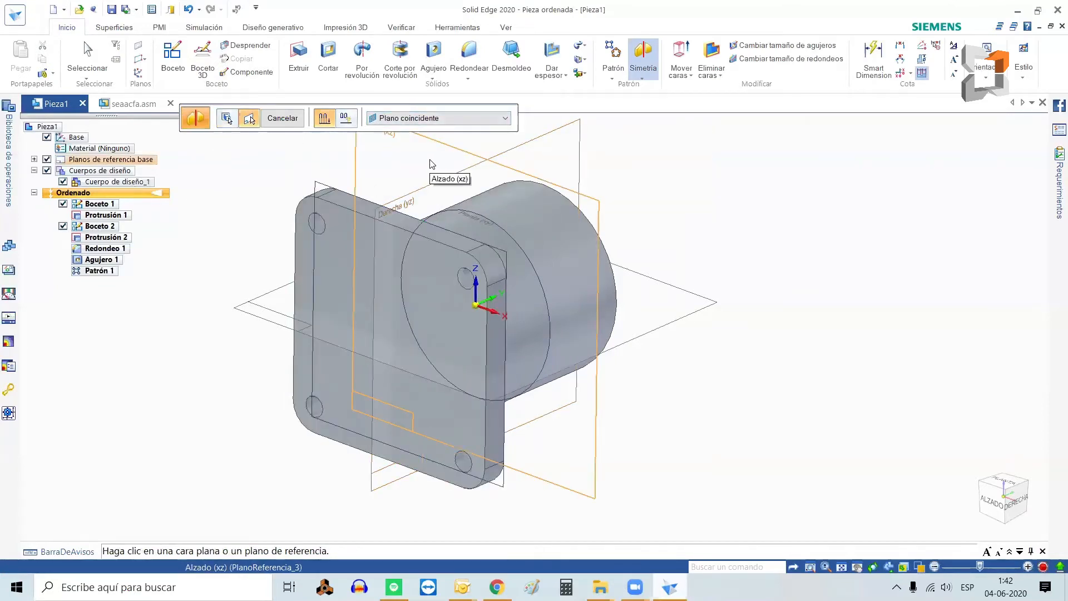
Mirror the selected flange features about the Alzado (xz) plane, finish the mirror and fit the part in an isometric view.
{"action": "left_click", "coordinate": [397, 152]}
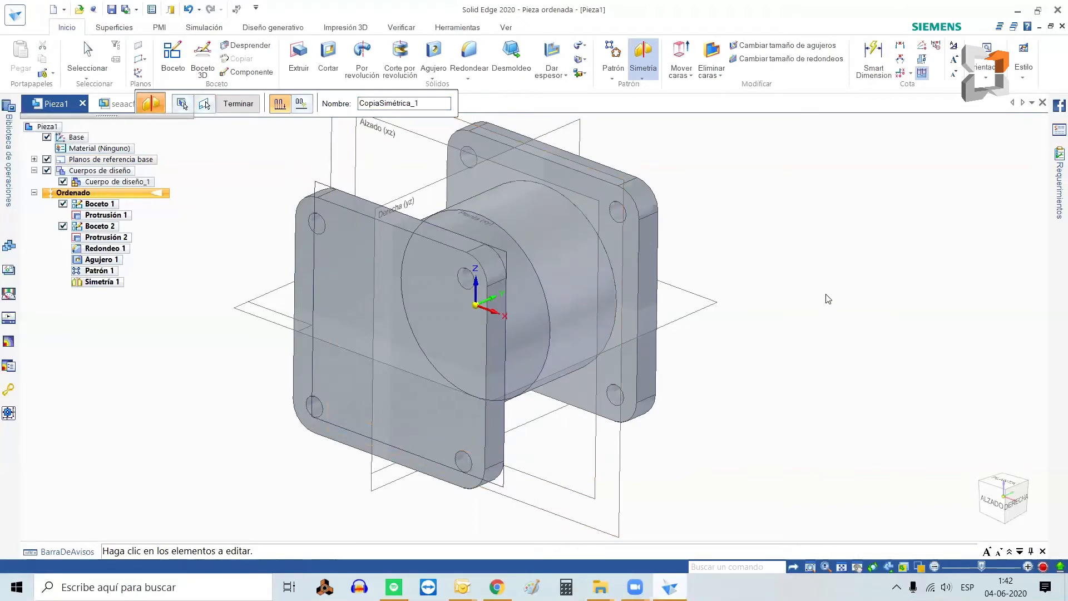
{"action": "key", "text": "Escape"}
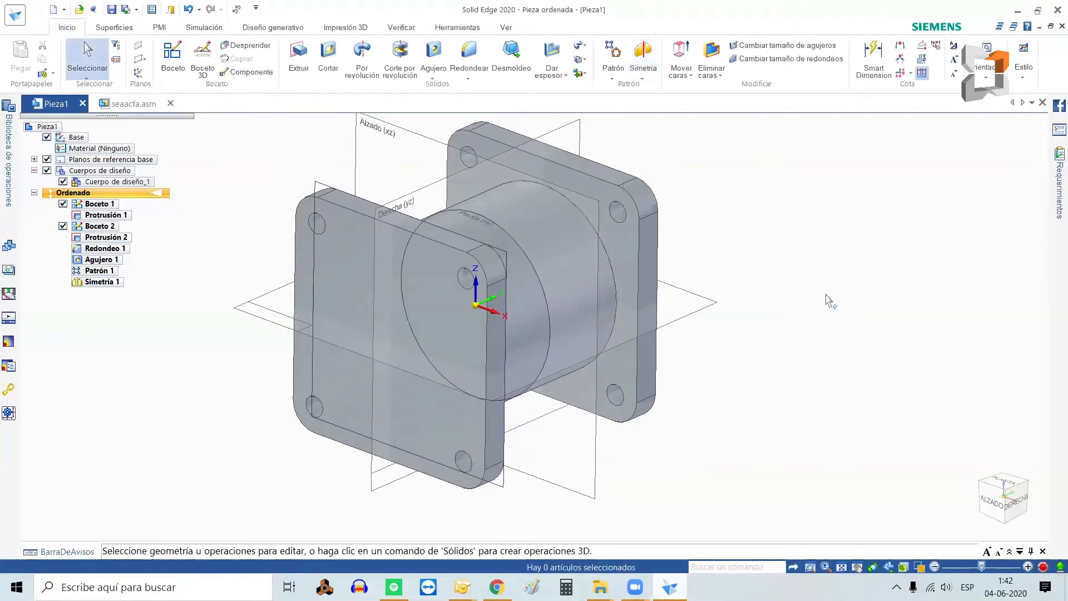
{"action": "key", "text": "ctrl+f"}
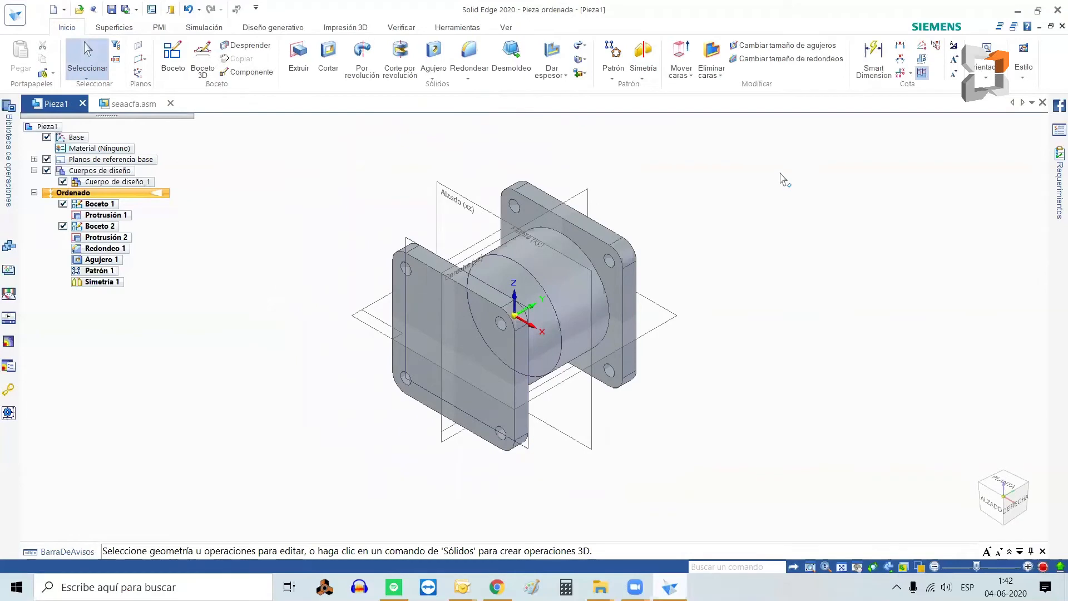
Start a sketch on the horizontal Planta (xy) plane and draw a circle about 52 mm in diameter centered on the origin.
{"action": "left_click", "coordinate": [174, 56]}
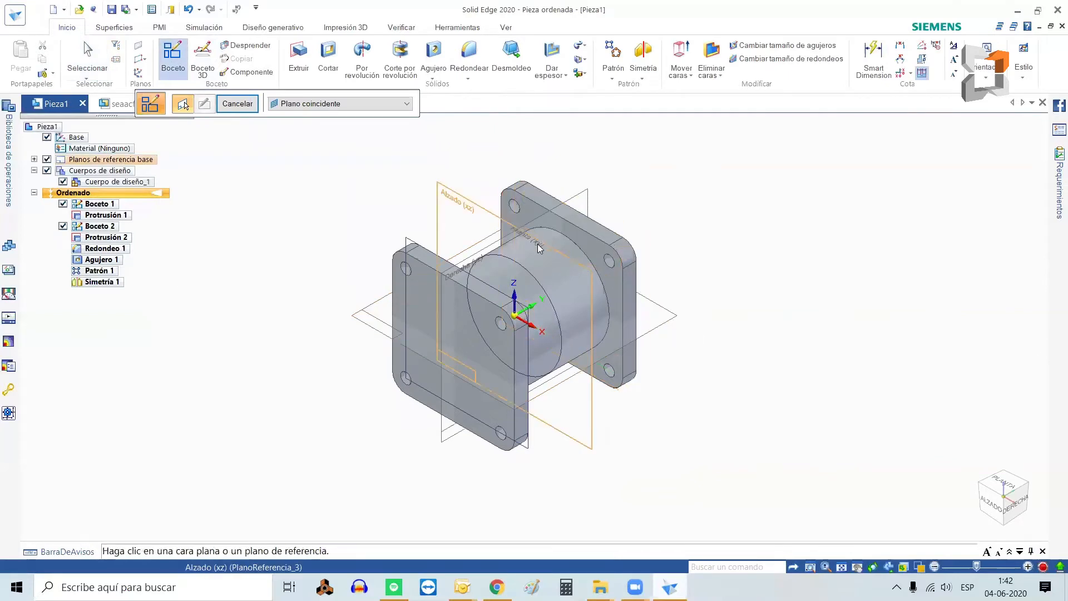
{"action": "left_click", "coordinate": [660, 324]}
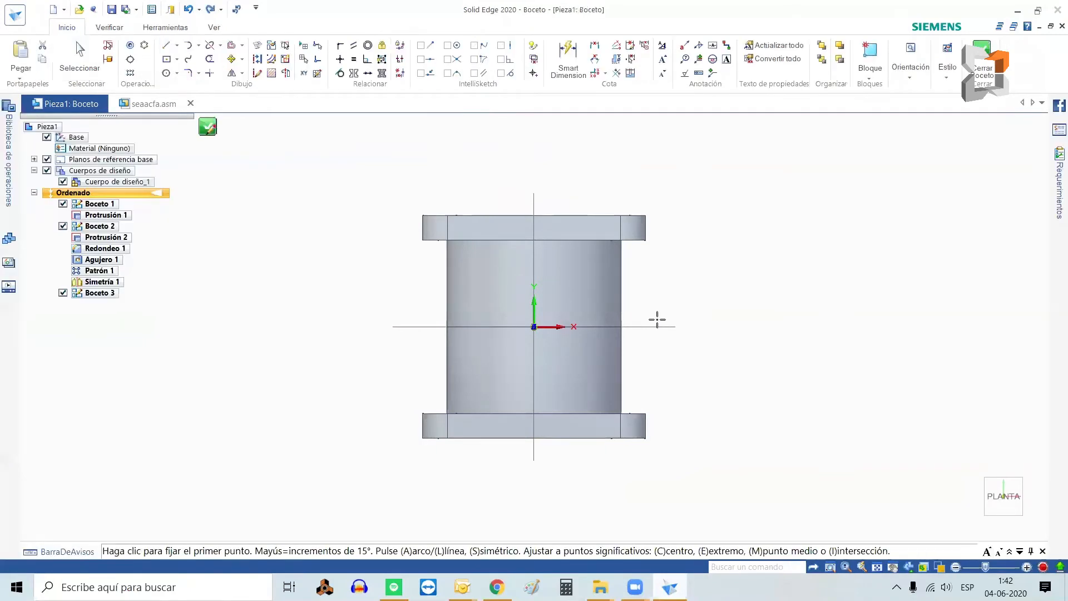
{"action": "left_click", "coordinate": [166, 75]}
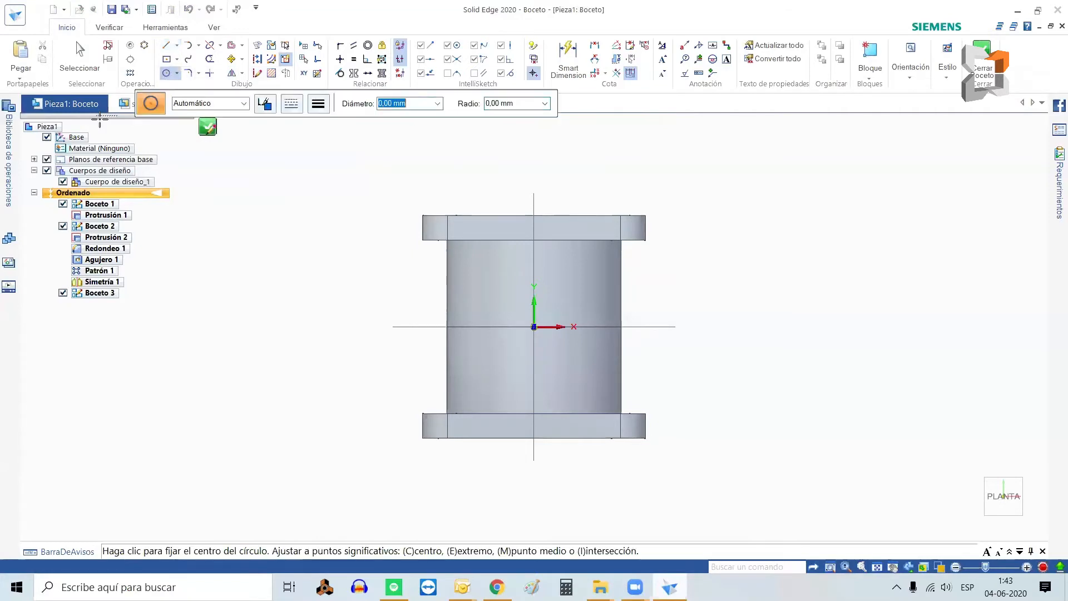
{"action": "left_click", "coordinate": [535, 327]}
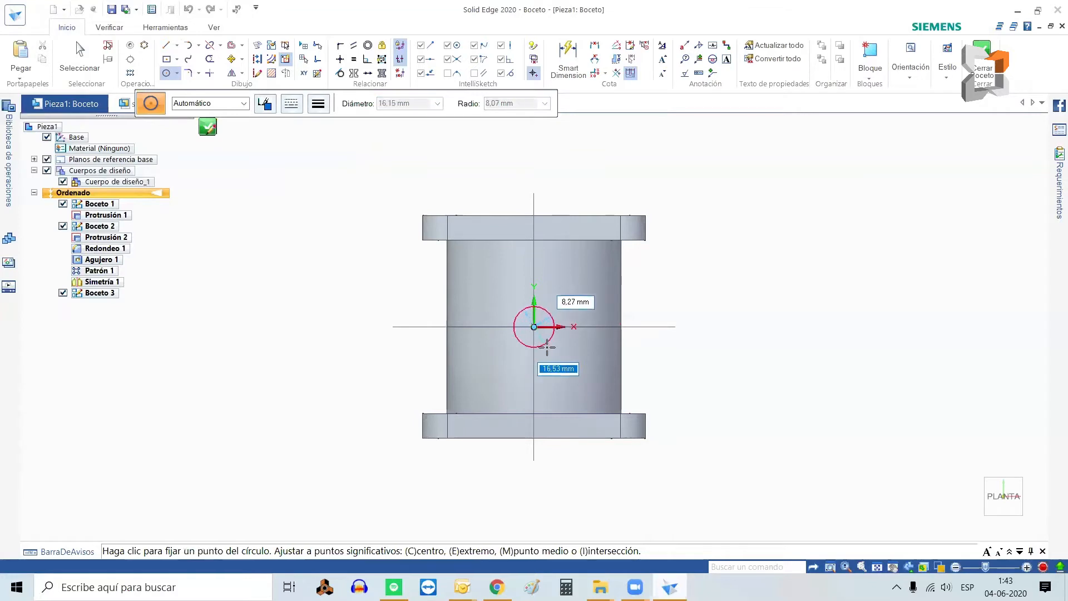
{"action": "left_click", "coordinate": [567, 381]}
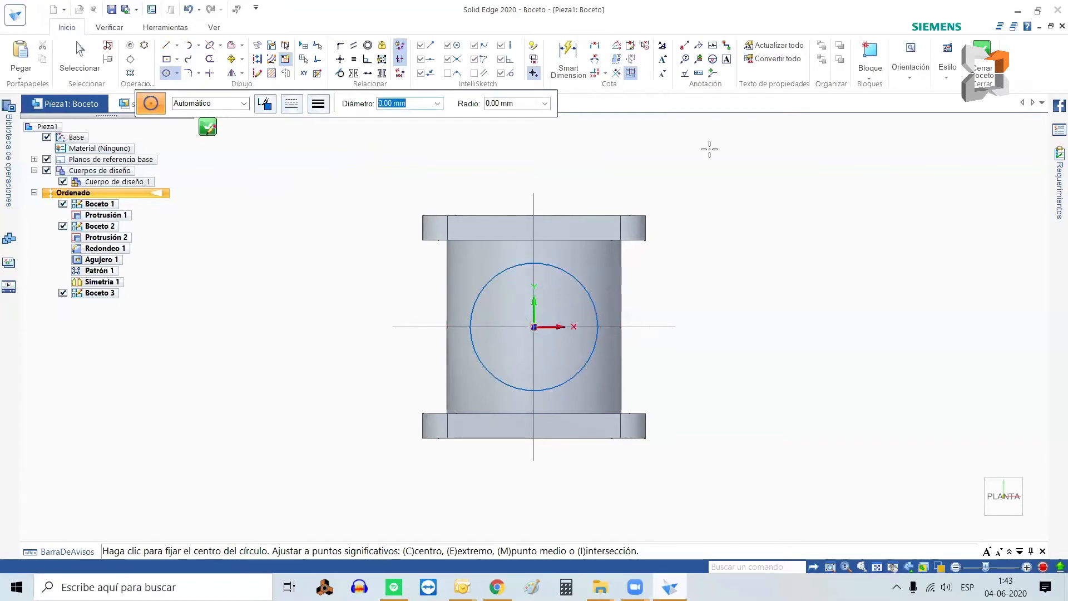
Dimension the circle's diameter as 36 mm and close the sketch.
{"action": "left_click", "coordinate": [570, 59]}
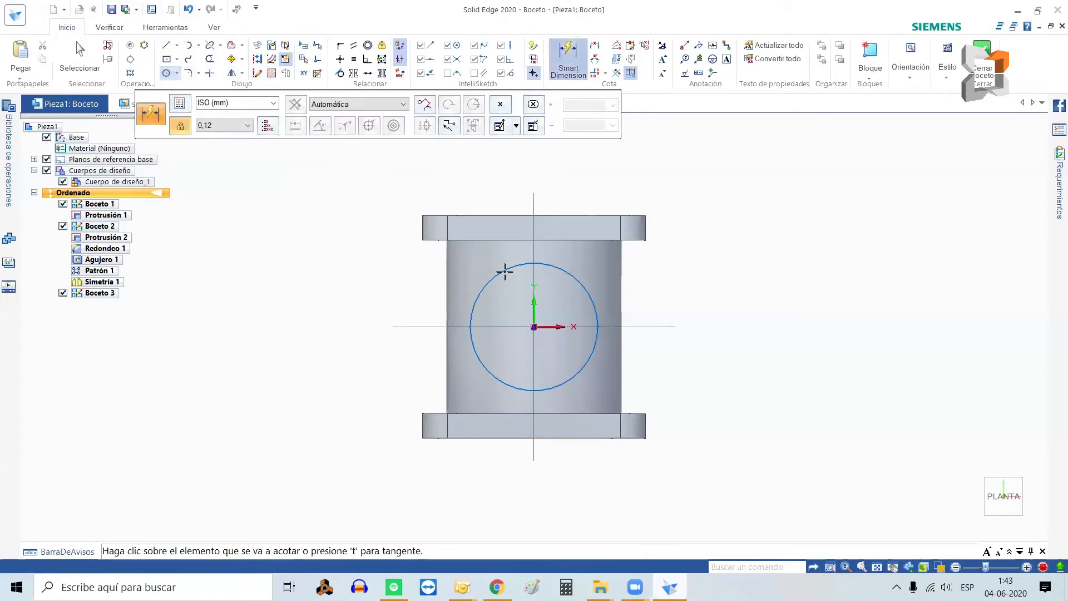
{"action": "left_click", "coordinate": [568, 275]}
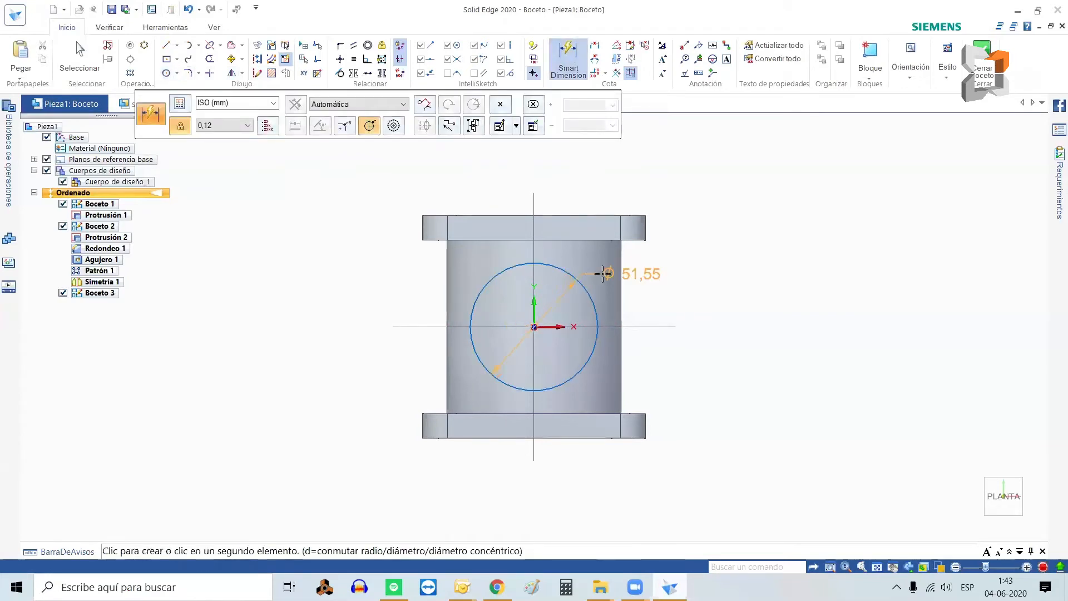
{"action": "left_click", "coordinate": [678, 275]}
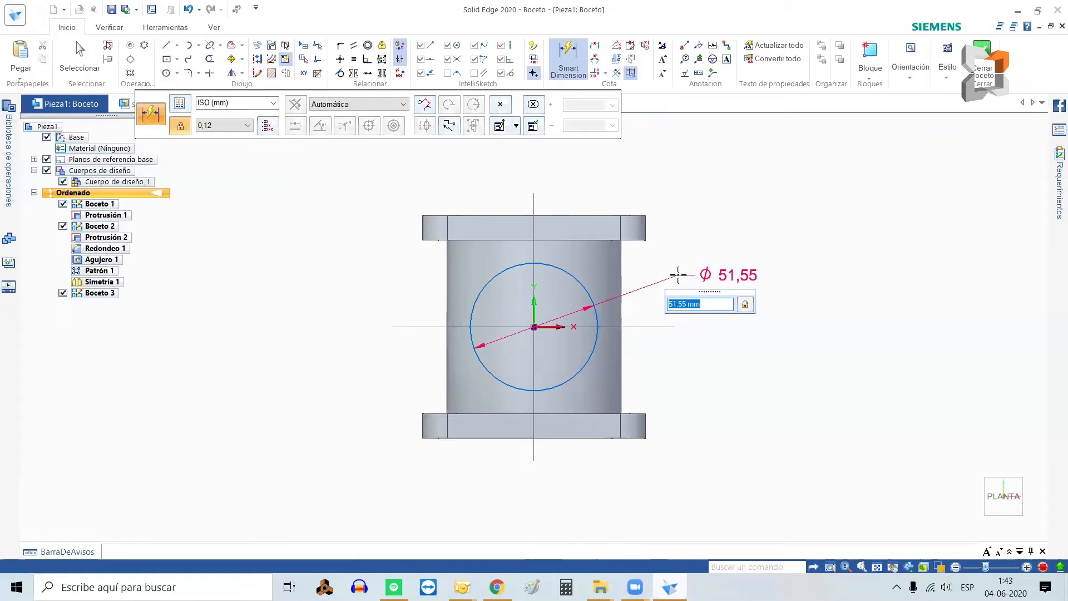
{"action": "type", "text": "36"}
{"action": "key", "text": "Return"}
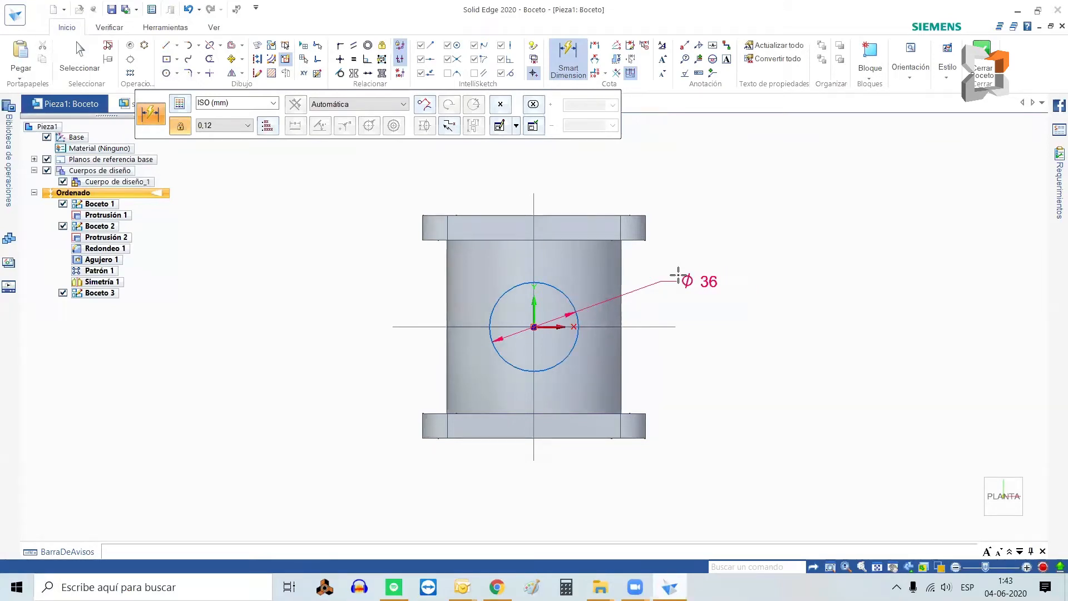
{"action": "left_click", "coordinate": [982, 67]}
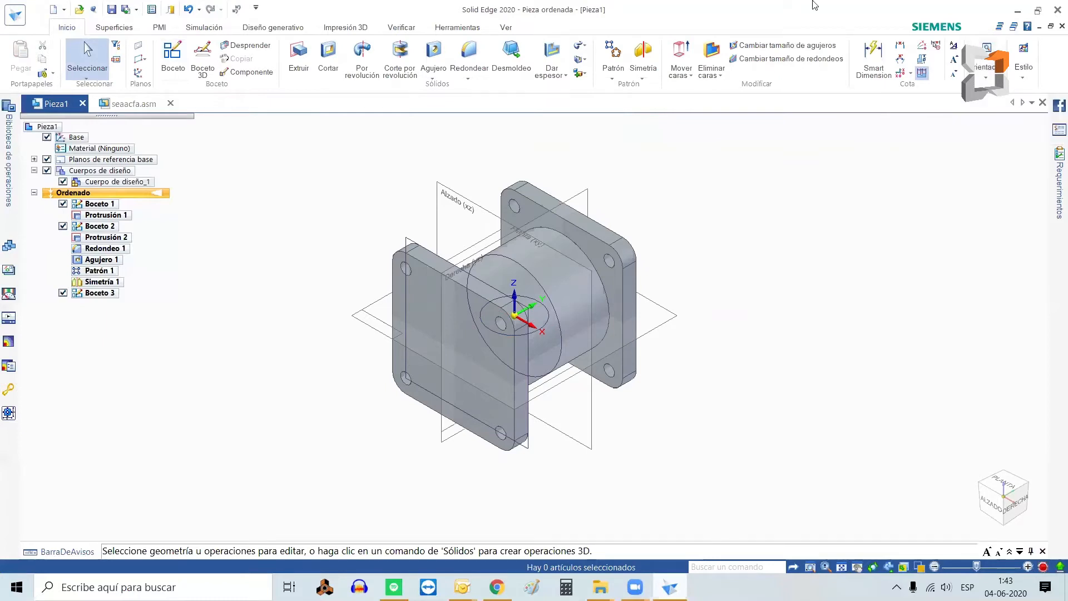
Extrude the 36 mm circle 73 mm upward from the horizontal plane and finish the extrusion.
{"action": "left_click", "coordinate": [303, 70]}
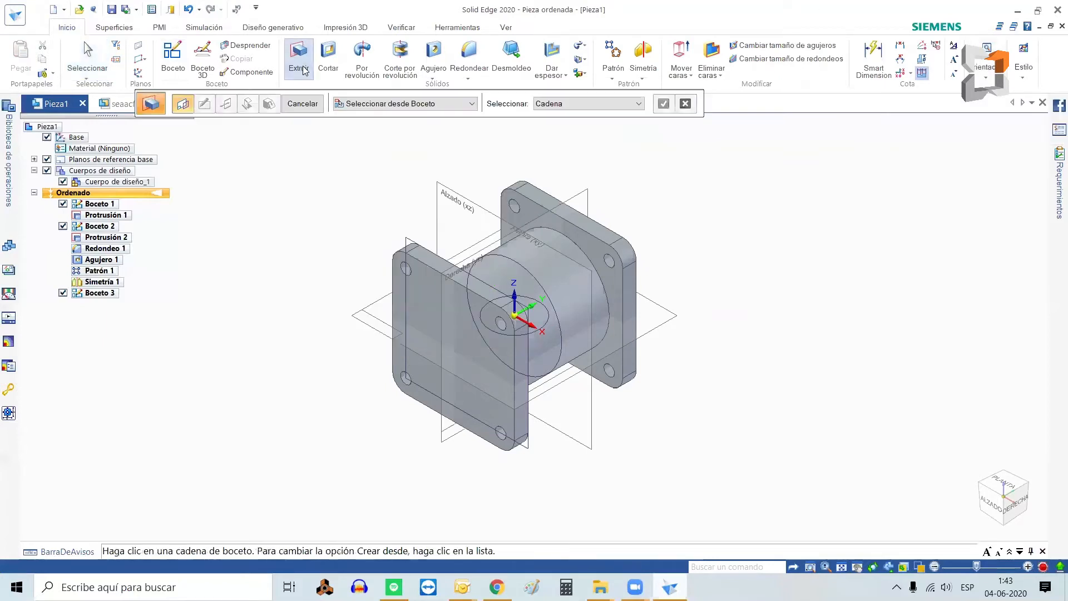
{"action": "left_click", "coordinate": [538, 333]}
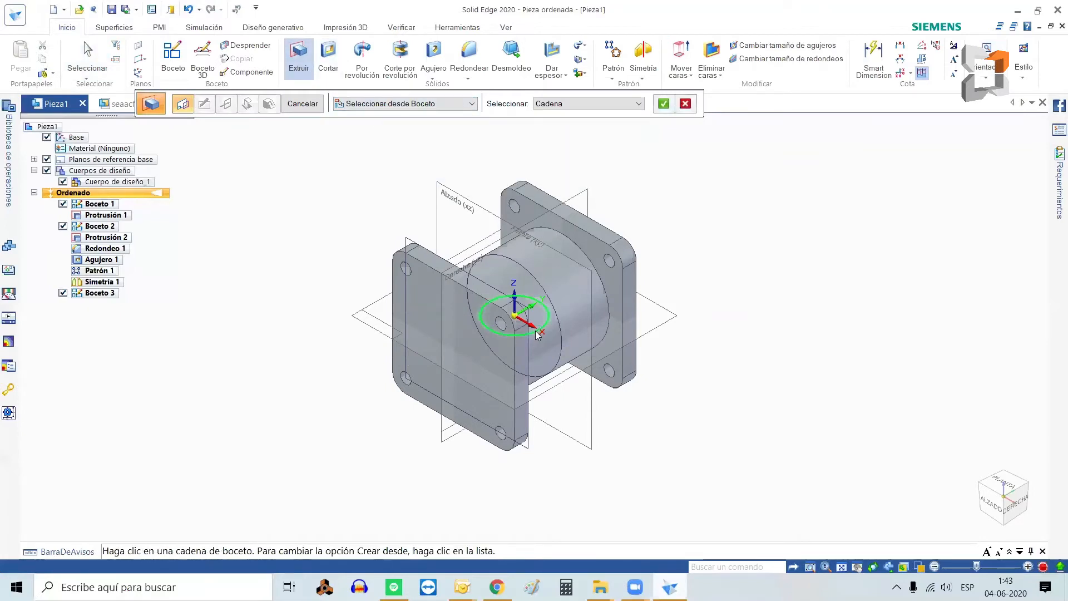
{"action": "right_click", "coordinate": [802, 259]}
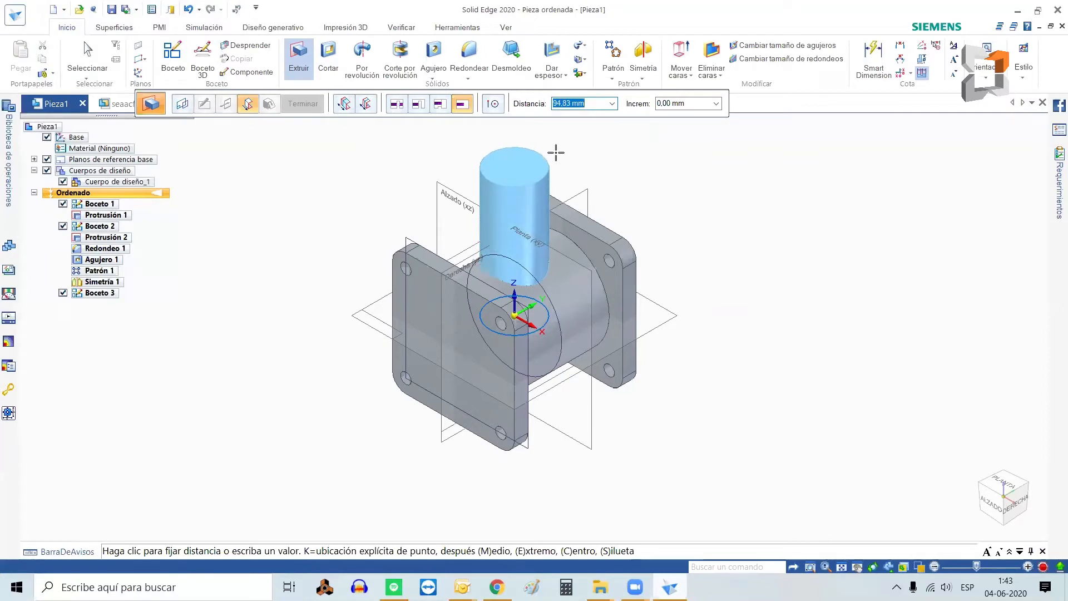
{"action": "type", "text": "73"}
{"action": "key", "text": "Return"}
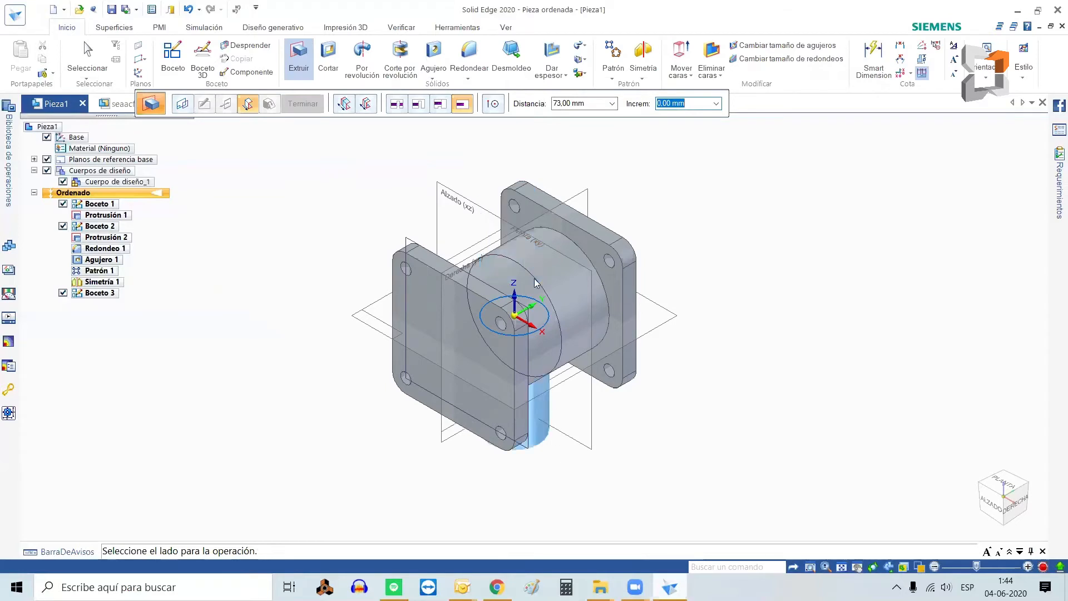
{"action": "left_click", "coordinate": [525, 151]}
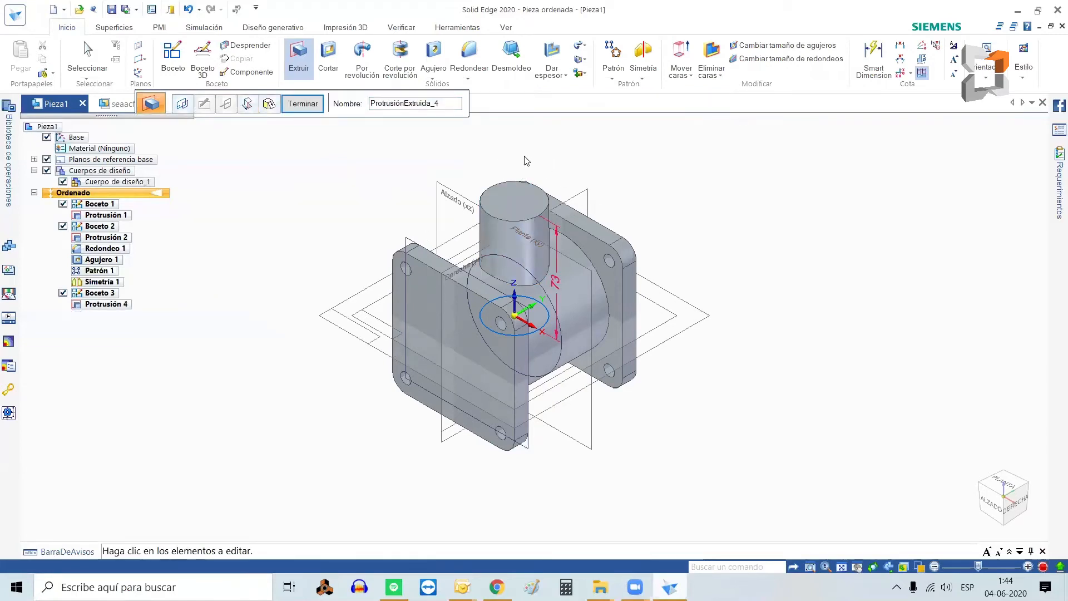
{"action": "key", "text": "Escape"}
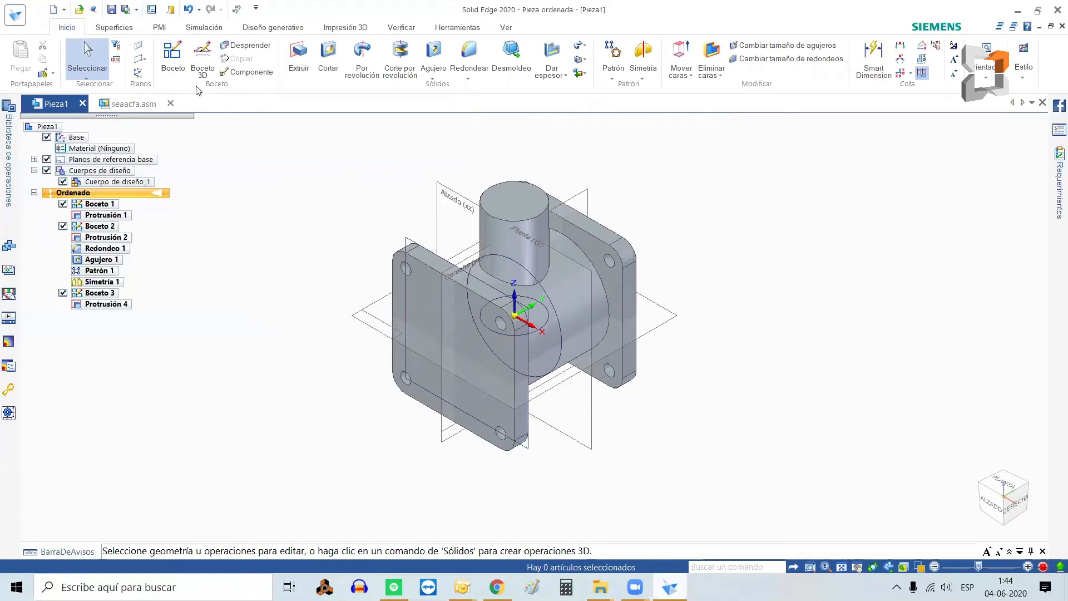
Start a sketch on the upright cylinder's top face and draw a center rectangle about 52 by 53 mm from the face's center.
{"action": "left_click", "coordinate": [176, 60]}
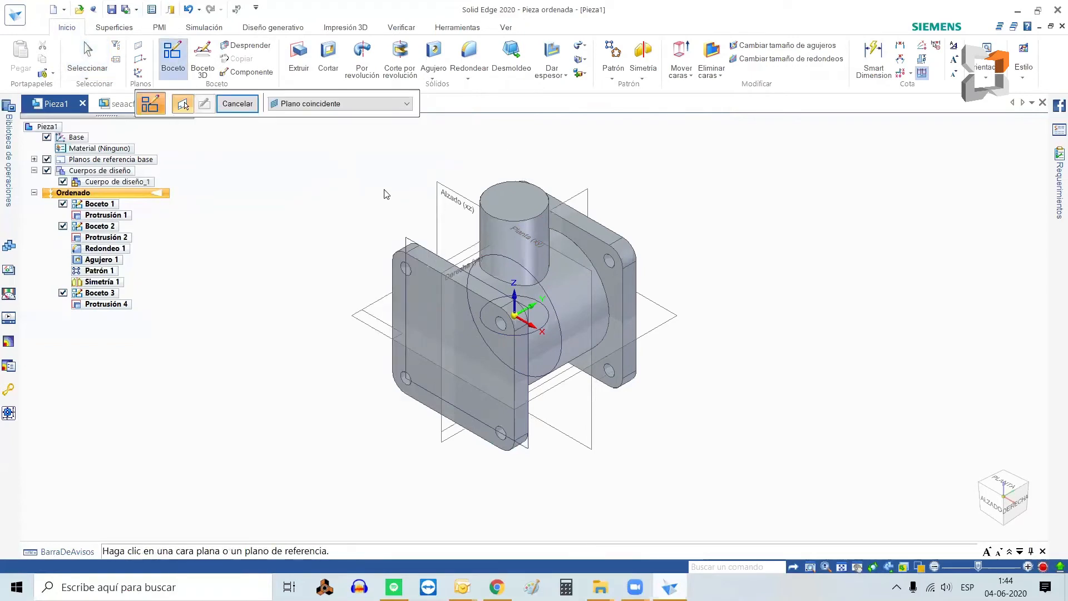
{"action": "left_click", "coordinate": [348, 105]}
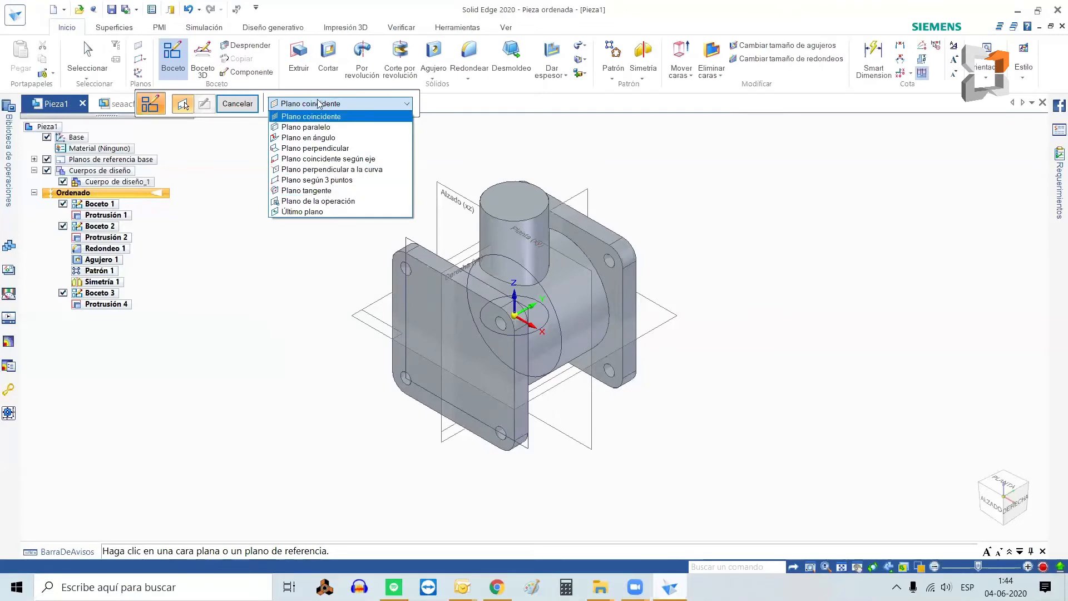
{"action": "left_click", "coordinate": [145, 62]}
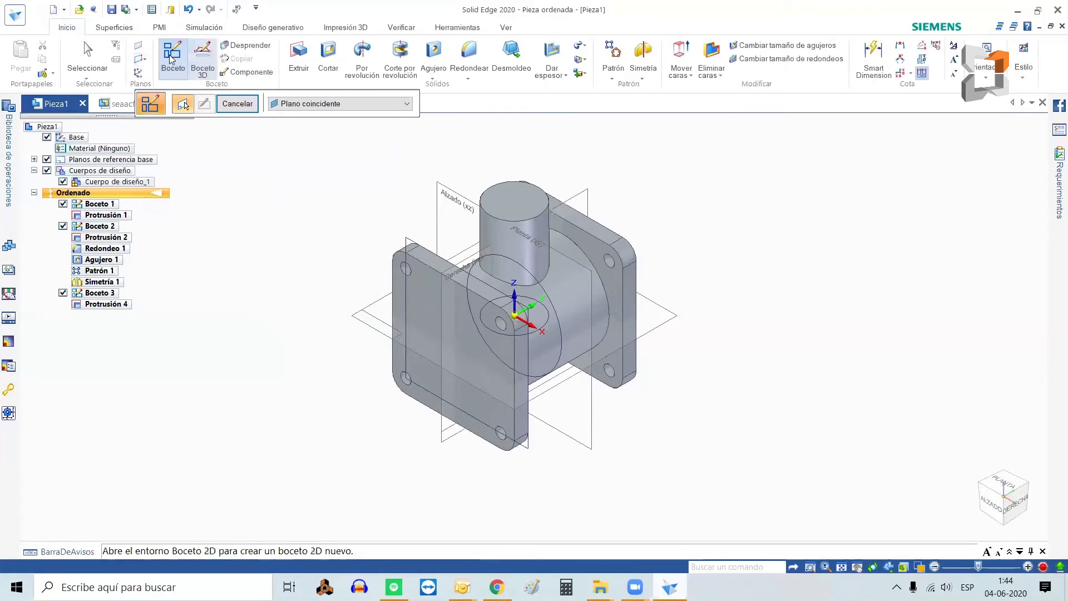
{"action": "left_click", "coordinate": [510, 196]}
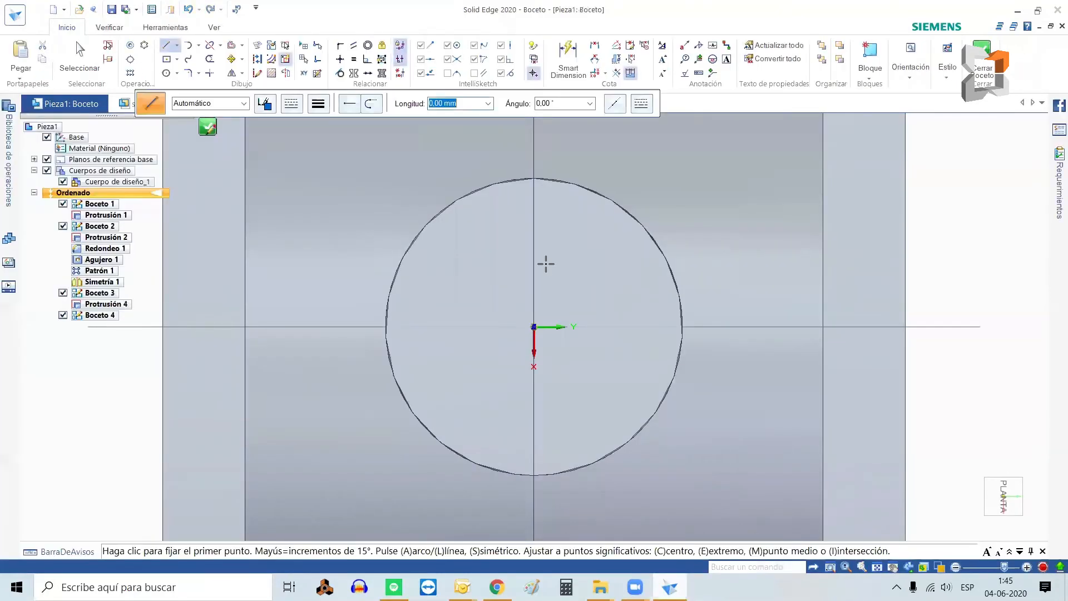
{"action": "scroll", "coordinate": [546, 264], "scroll_direction": "down", "scroll_amount": 3}
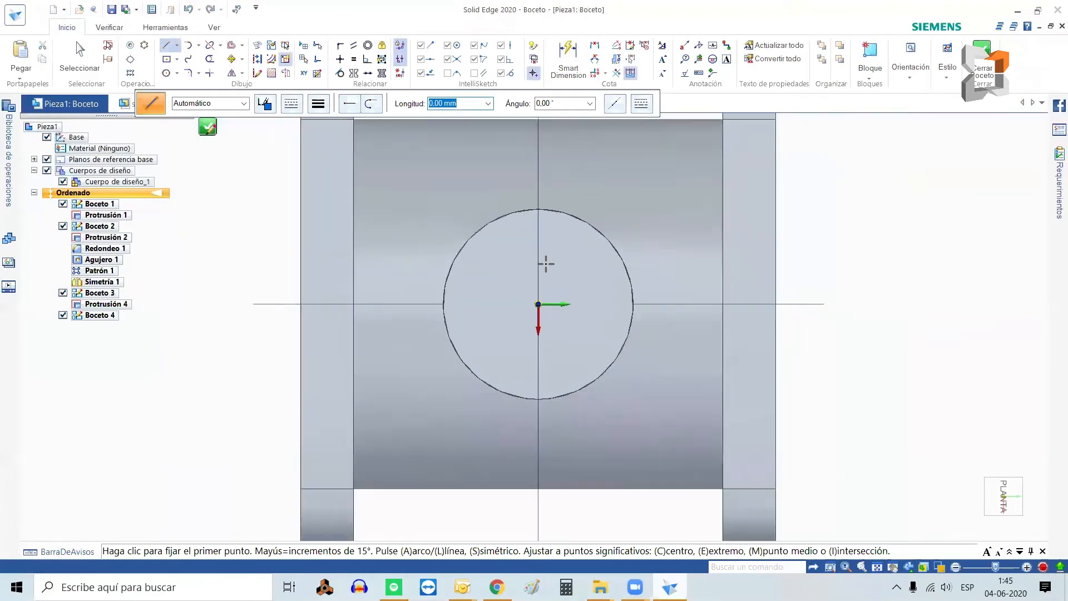
{"action": "left_click", "coordinate": [167, 60]}
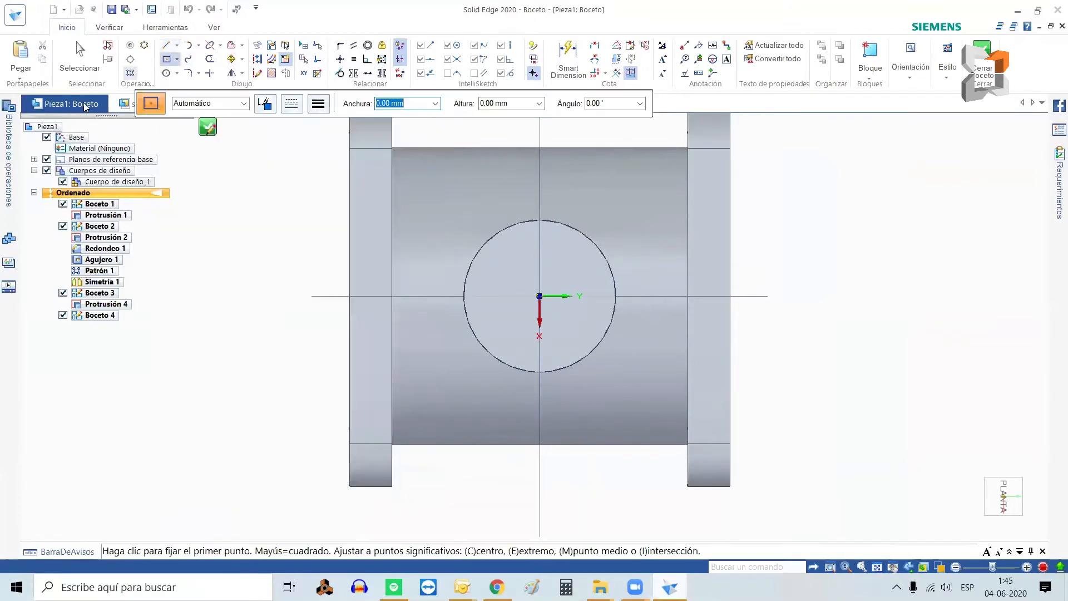
{"action": "left_click", "coordinate": [540, 295]}
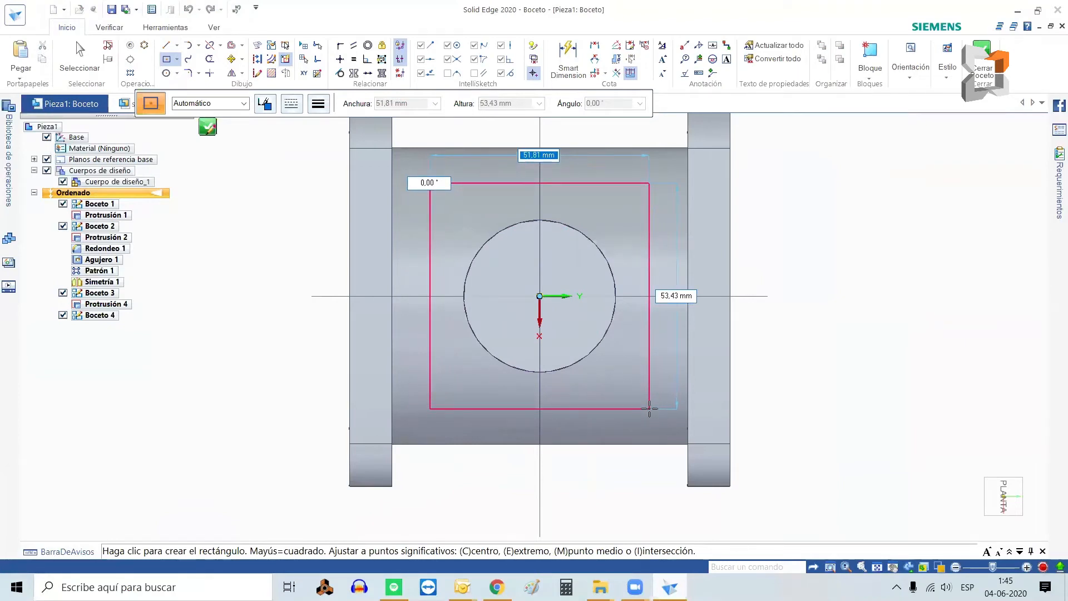
{"action": "left_click", "coordinate": [649, 409]}
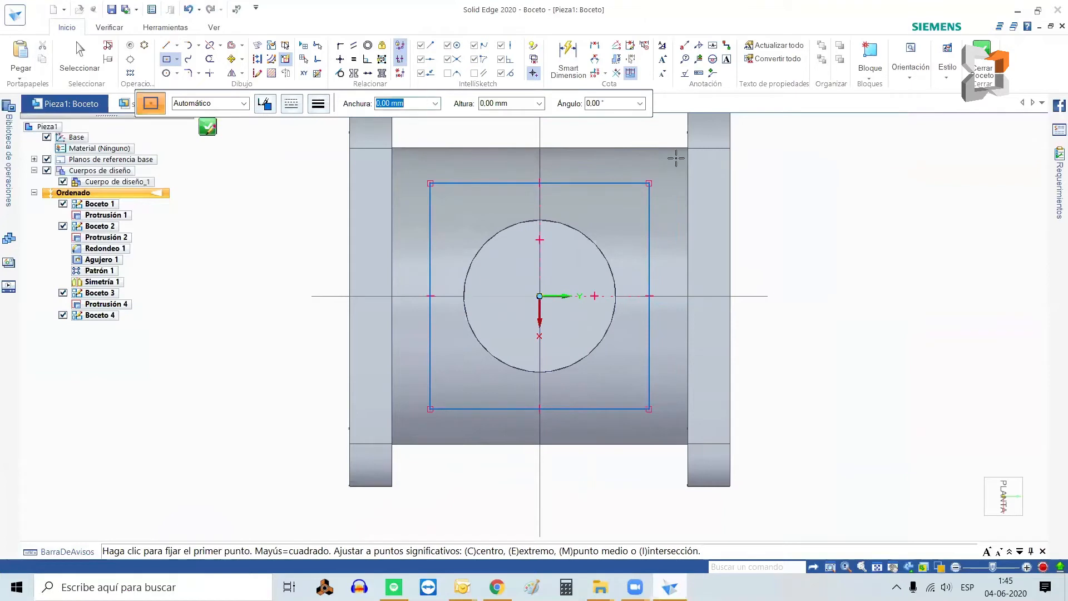
Dimension the rectangle's two sides as 60 mm each and close the sketch.
{"action": "left_click", "coordinate": [568, 56]}
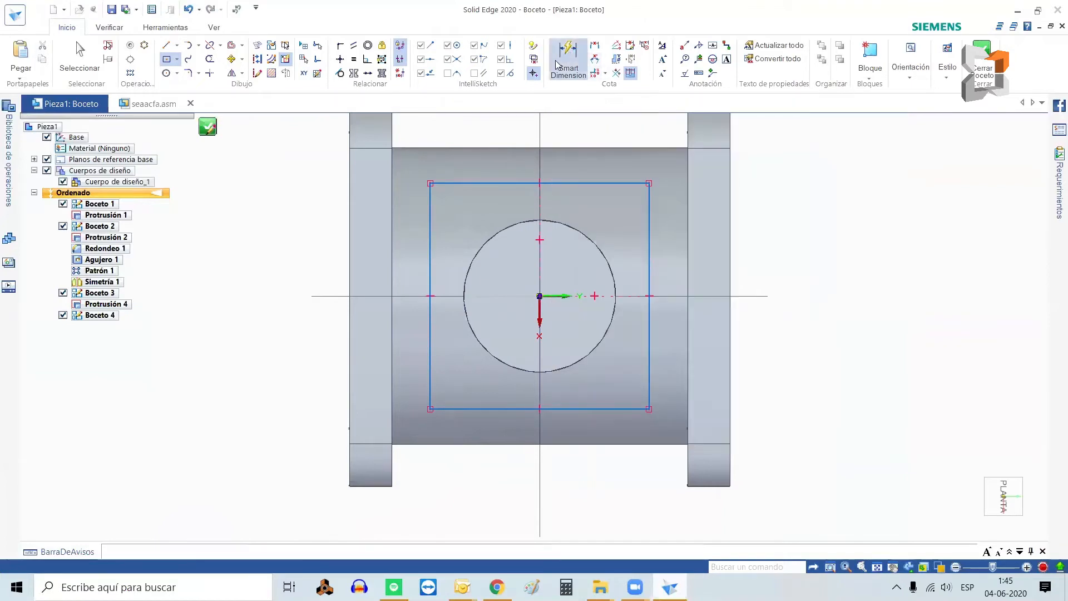
{"action": "left_click", "coordinate": [648, 272]}
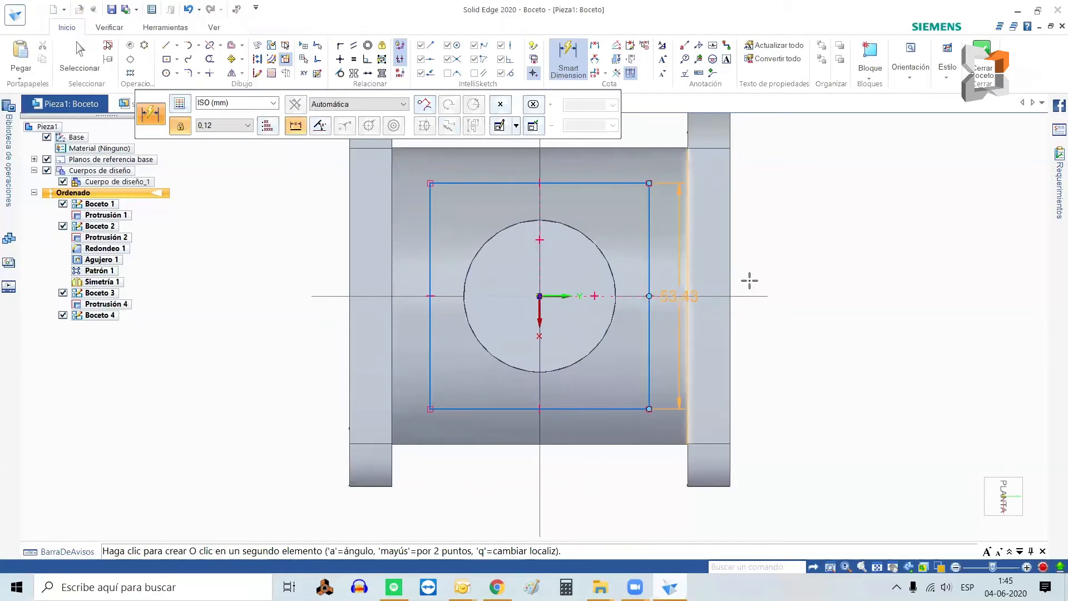
{"action": "left_click", "coordinate": [823, 278]}
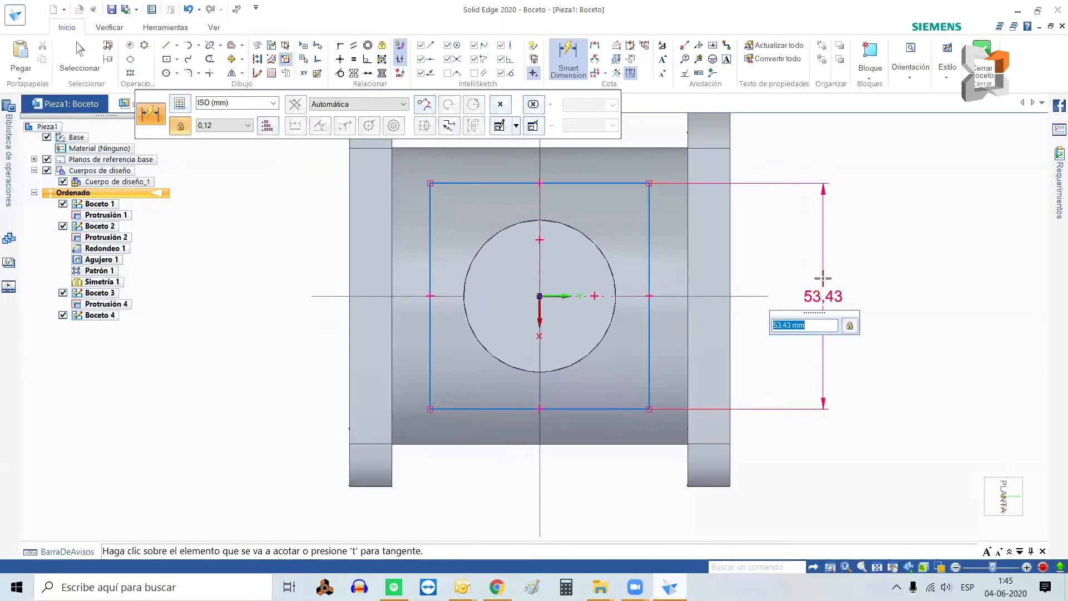
{"action": "type", "text": "60"}
{"action": "key", "text": "Return"}
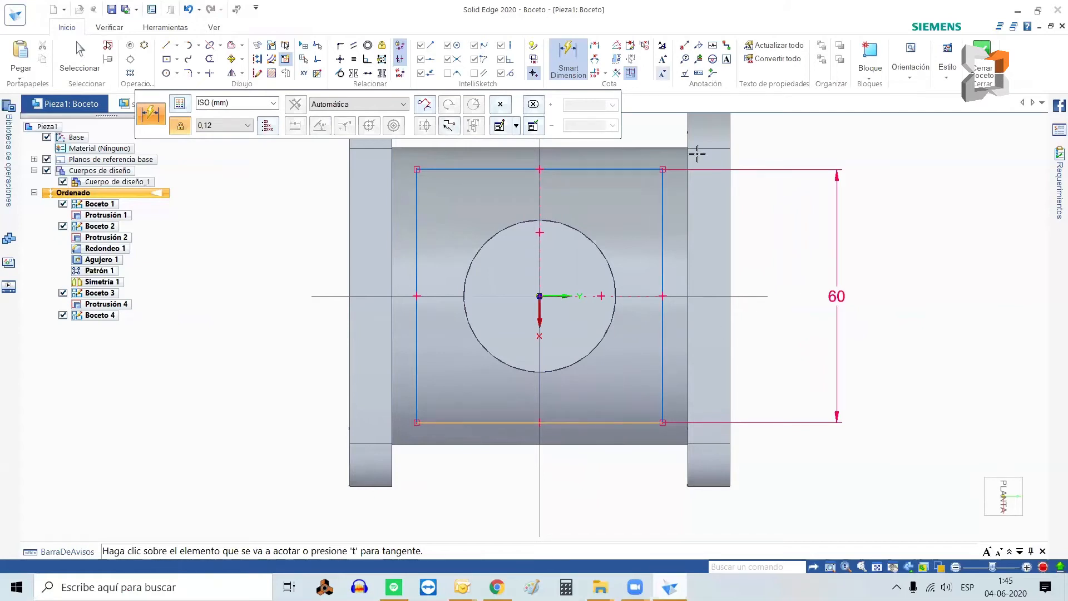
{"action": "left_click", "coordinate": [597, 424]}
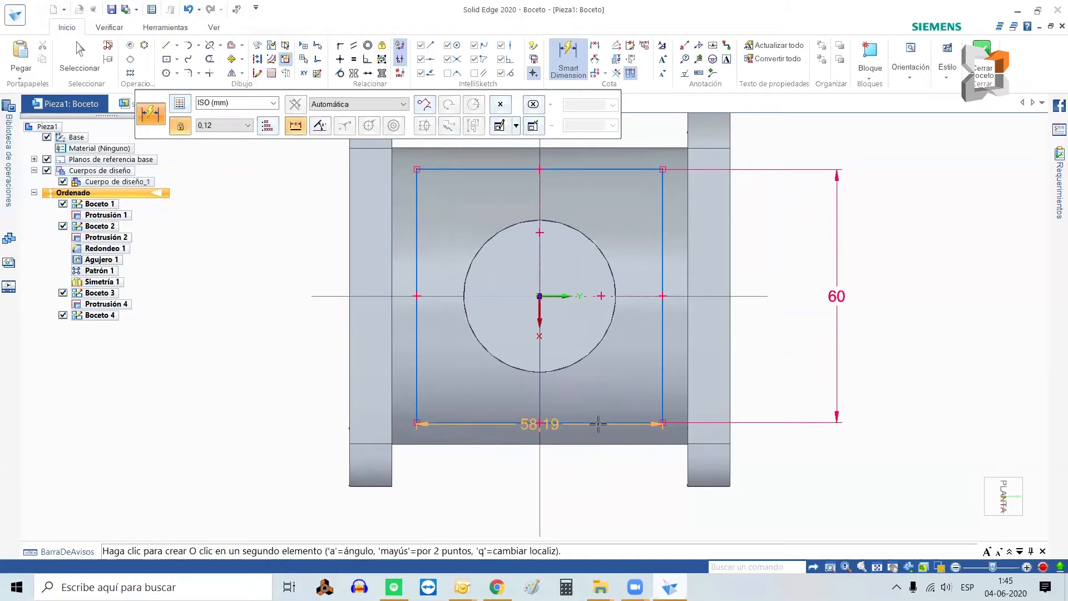
{"action": "left_click", "coordinate": [596, 502]}
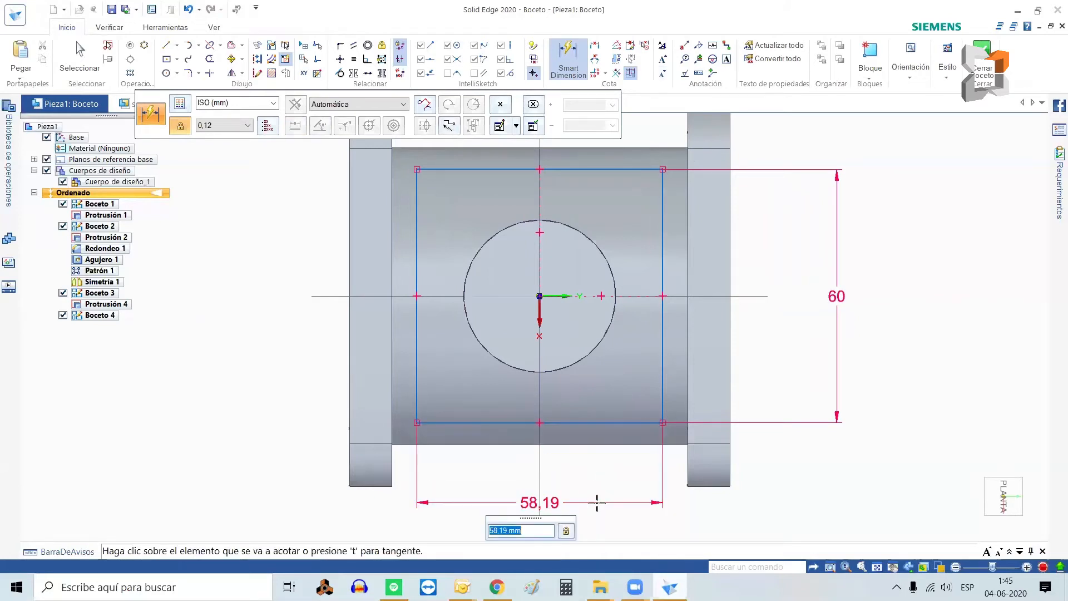
{"action": "type", "text": "60"}
{"action": "key", "text": "Return"}
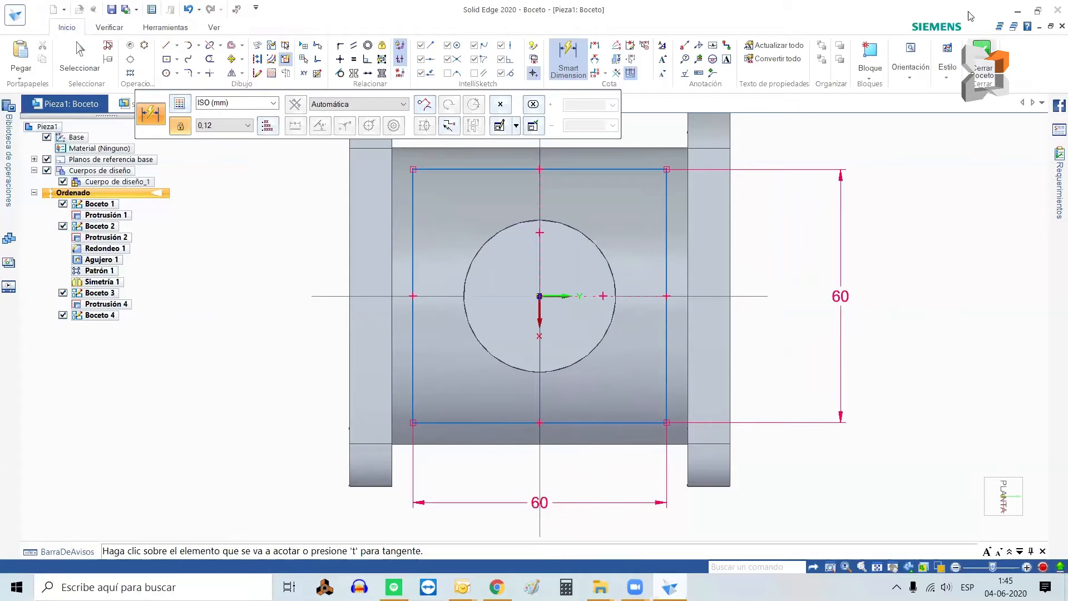
{"action": "left_click", "coordinate": [986, 50]}
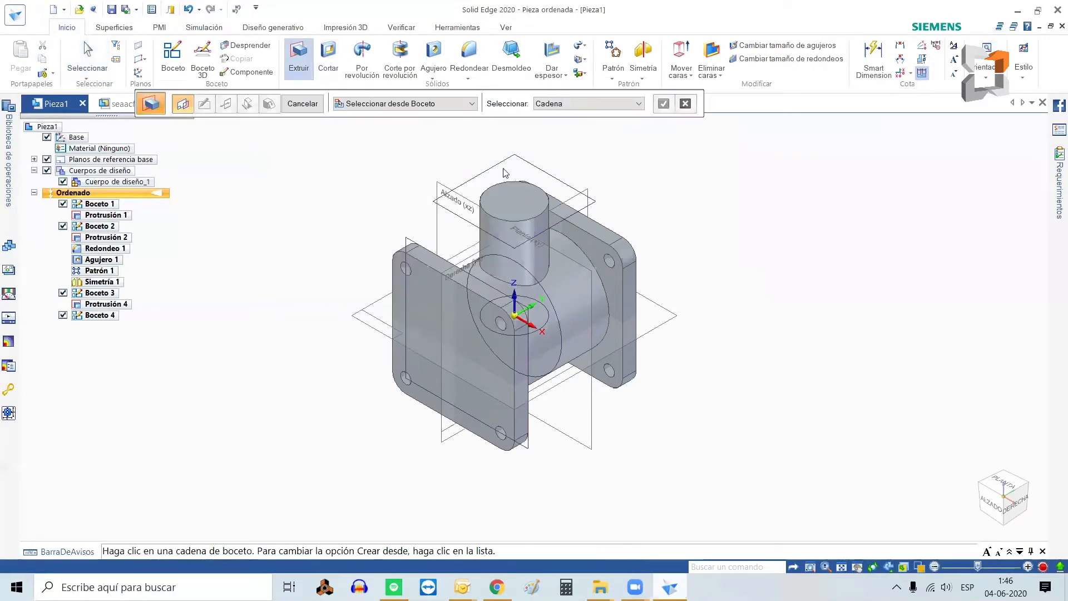
Extrude the 60 mm square sketch 10 mm upward from the vertical cylinder's top and finish the extrusion.
{"action": "left_click", "coordinate": [505, 167]}
{"action": "right_click", "coordinate": [673, 189]}
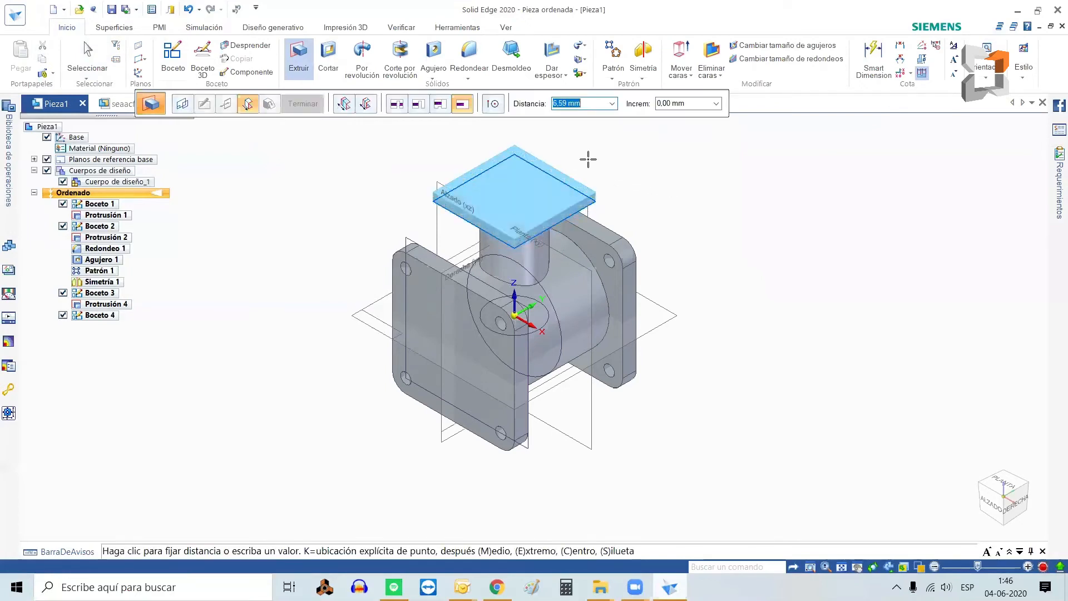
{"action": "type", "text": "10"}
{"action": "key", "text": "Return"}
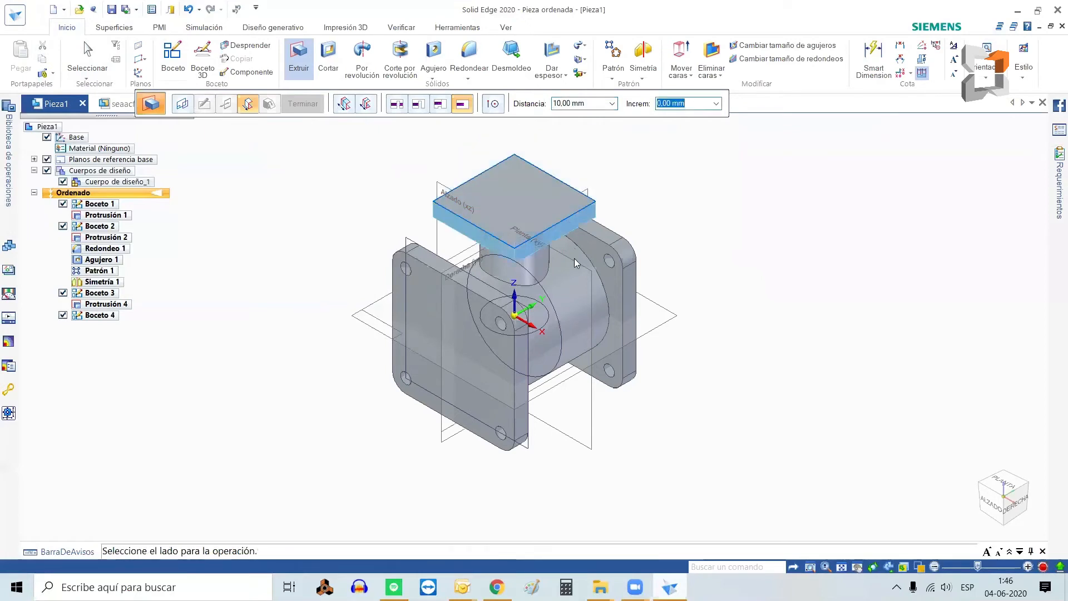
{"action": "left_click", "coordinate": [572, 161]}
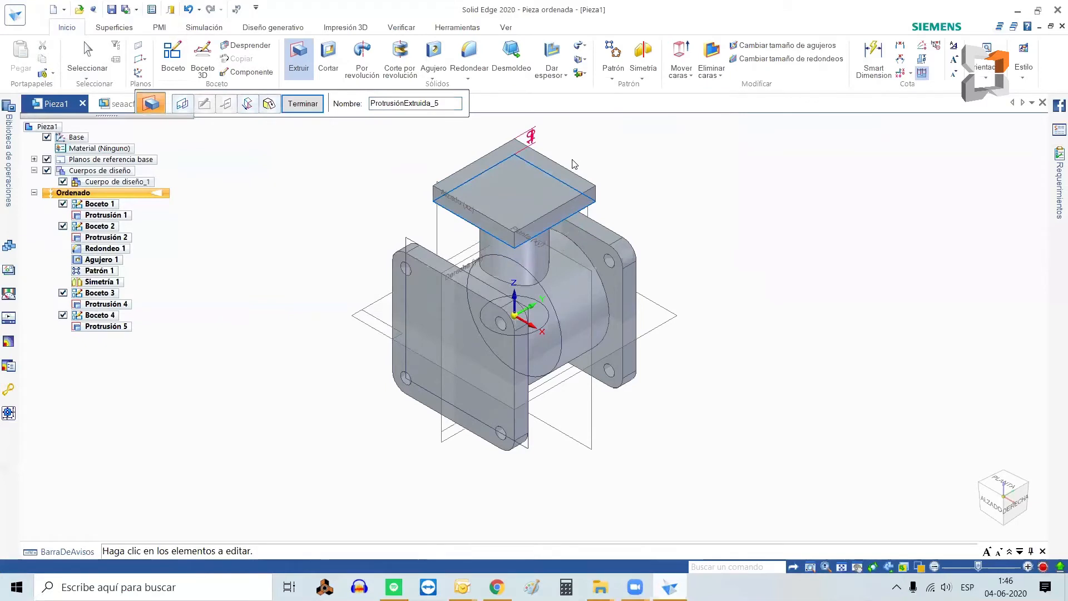
{"action": "key", "text": "Escape"}
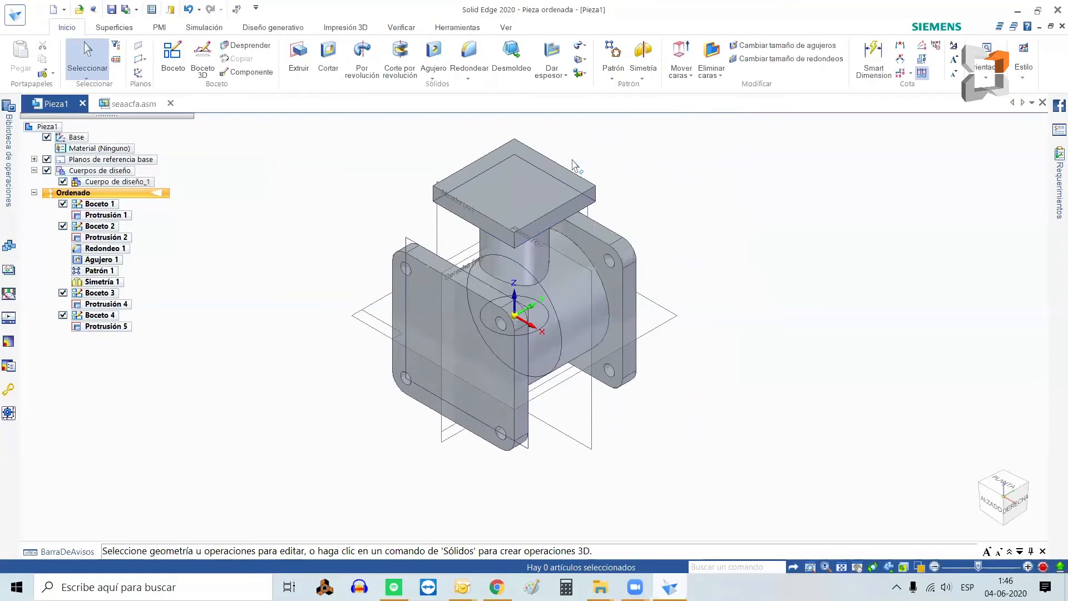
Round the four vertical corner edges of the top square flange with a 10 mm radius.
{"action": "left_click", "coordinate": [469, 55]}
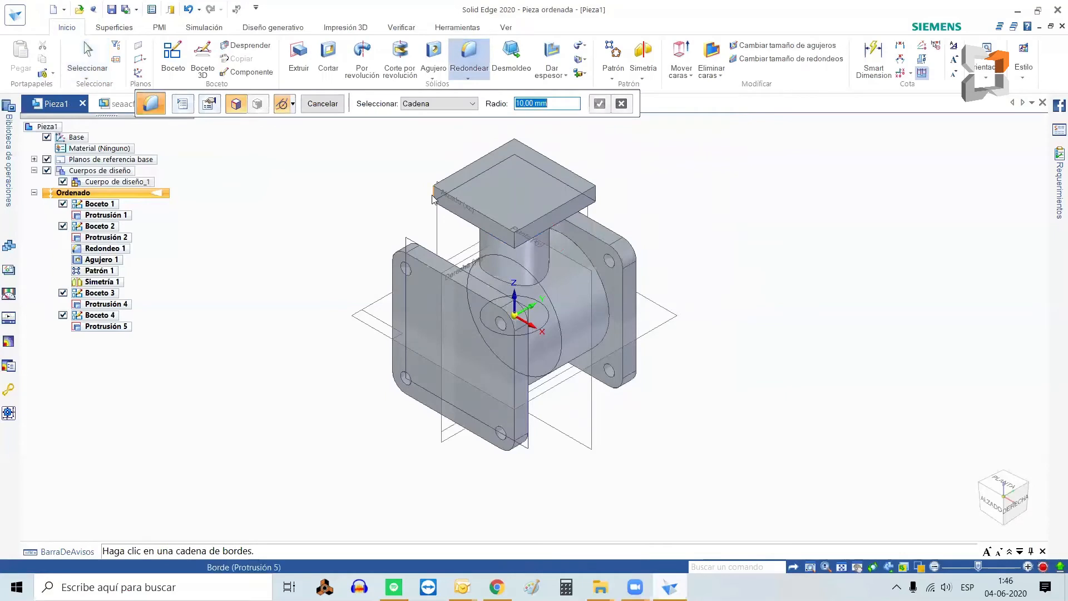
{"action": "left_click", "coordinate": [451, 218]}
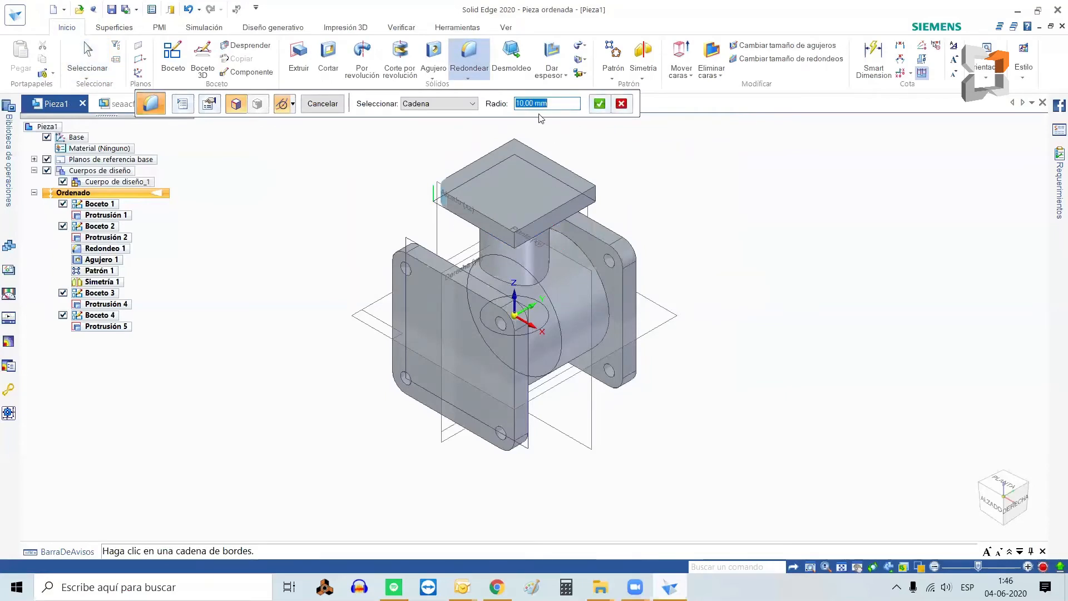
{"action": "left_click", "coordinate": [516, 238]}
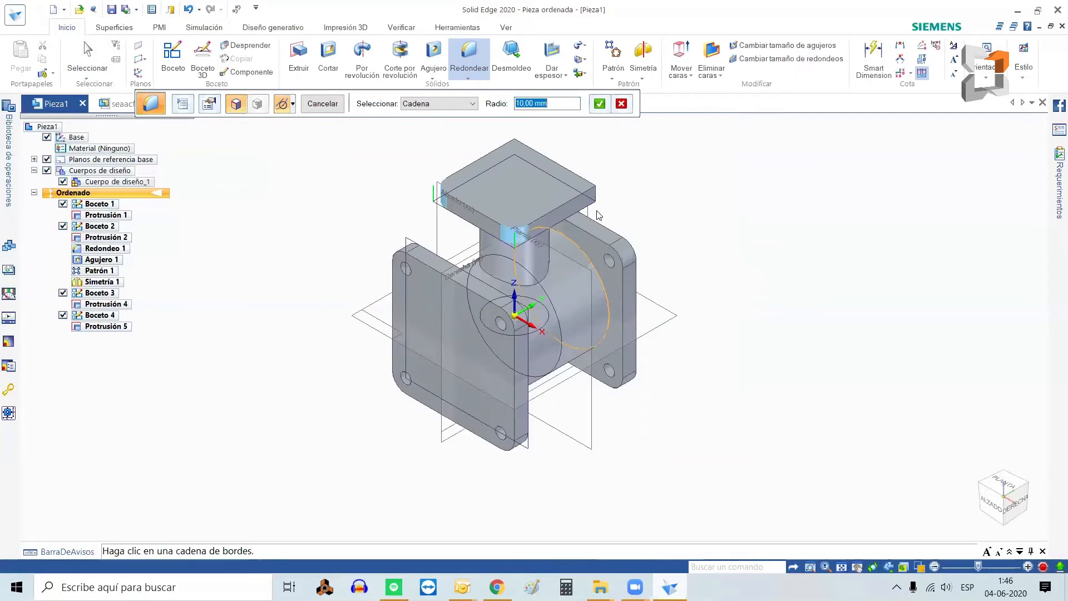
{"action": "left_click", "coordinate": [514, 146]}
{"action": "left_click", "coordinate": [599, 105]}
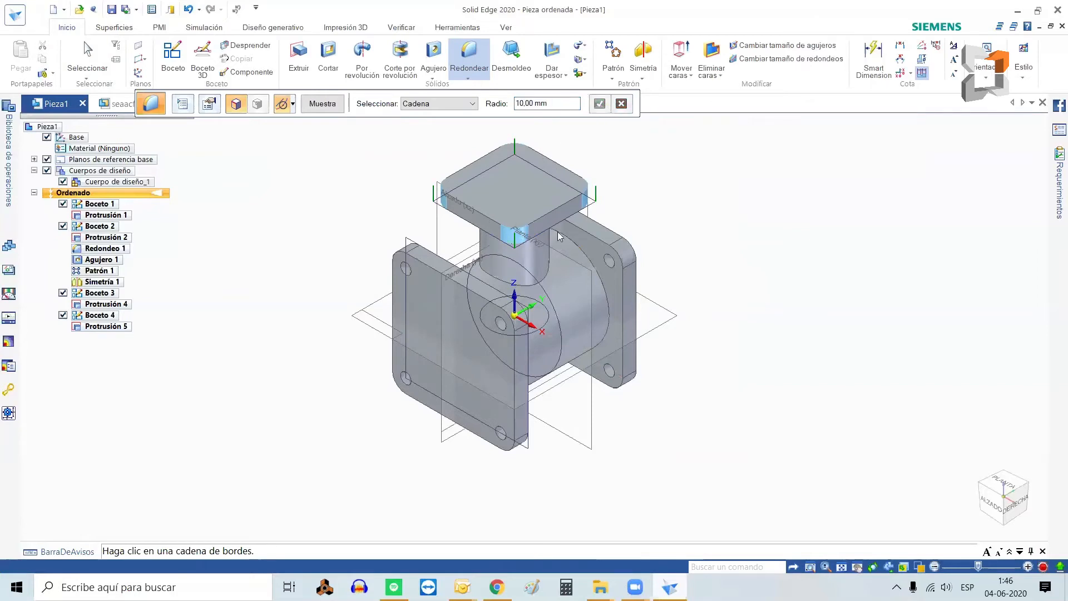
{"action": "left_click", "coordinate": [311, 104]}
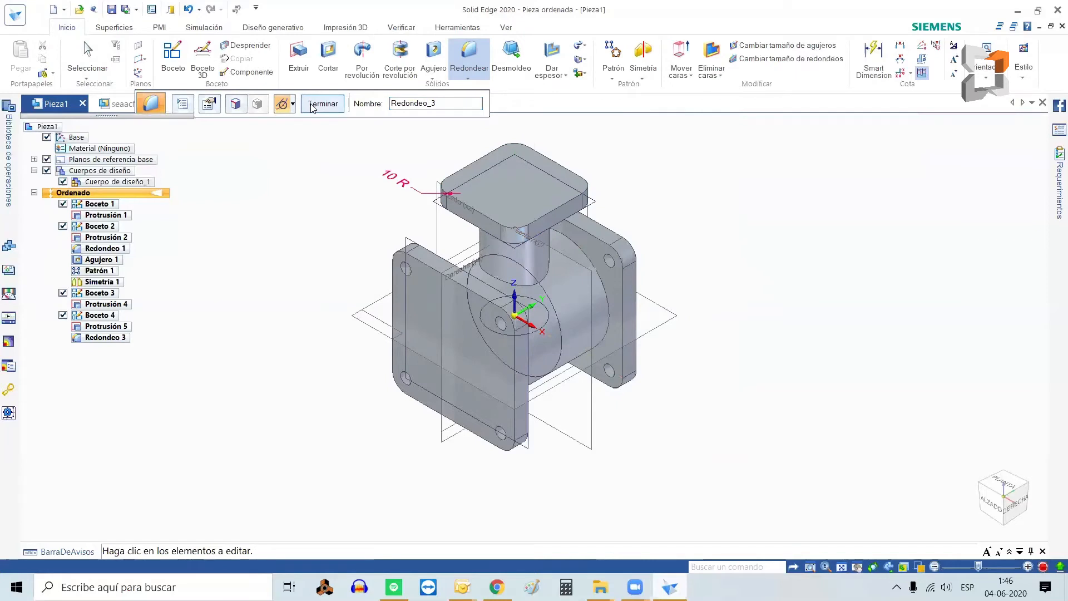
{"action": "left_click", "coordinate": [312, 105]}
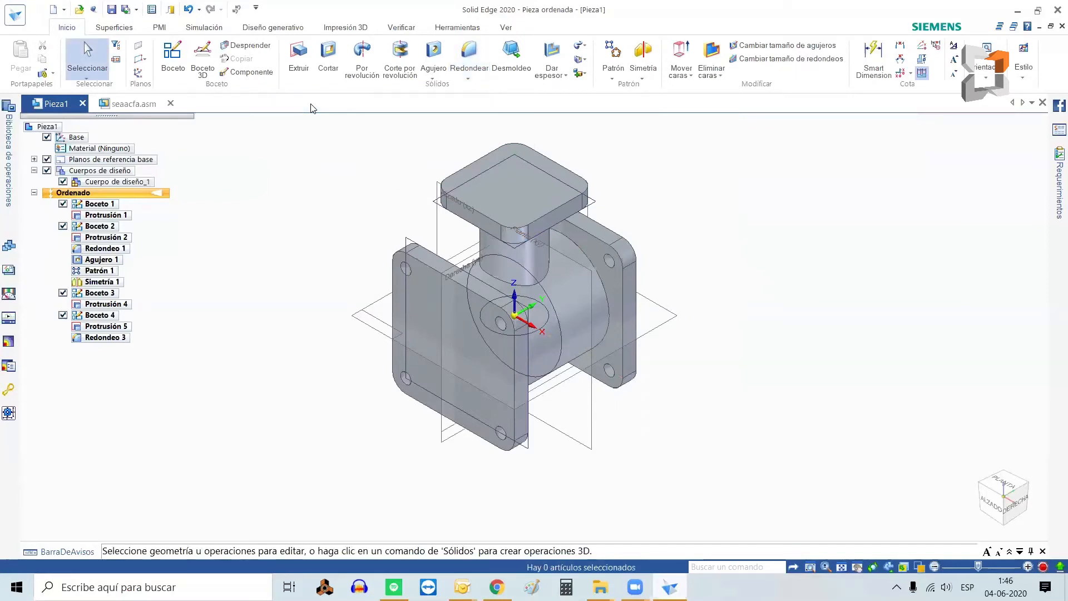
Try to place four corner holes on the top flange's upper face, and undo the hole feature.
{"action": "left_click", "coordinate": [433, 59]}
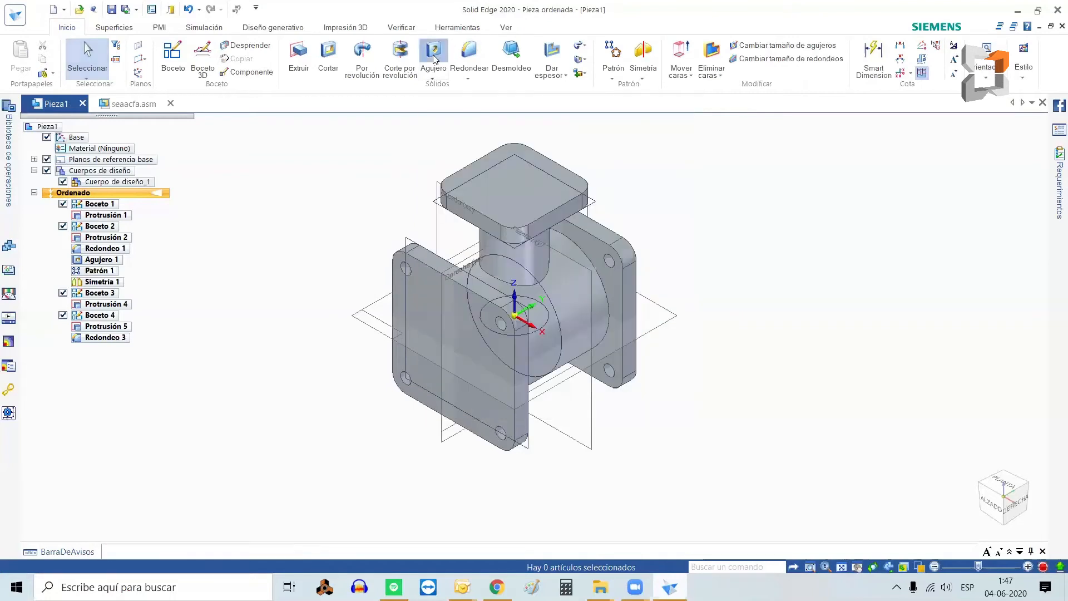
{"action": "left_click", "coordinate": [477, 195]}
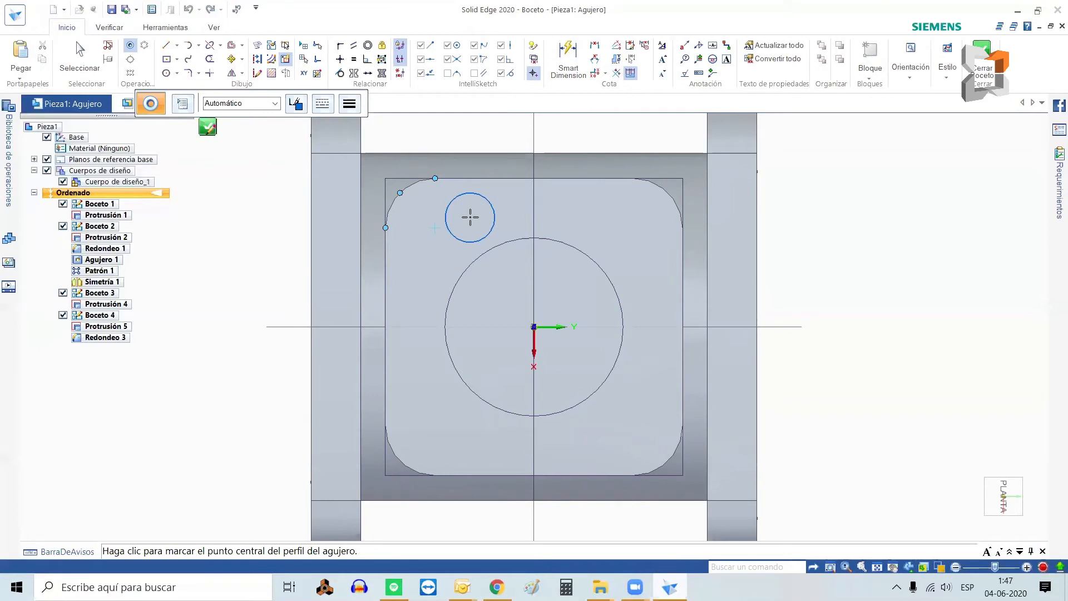
{"action": "left_click", "coordinate": [436, 227]}
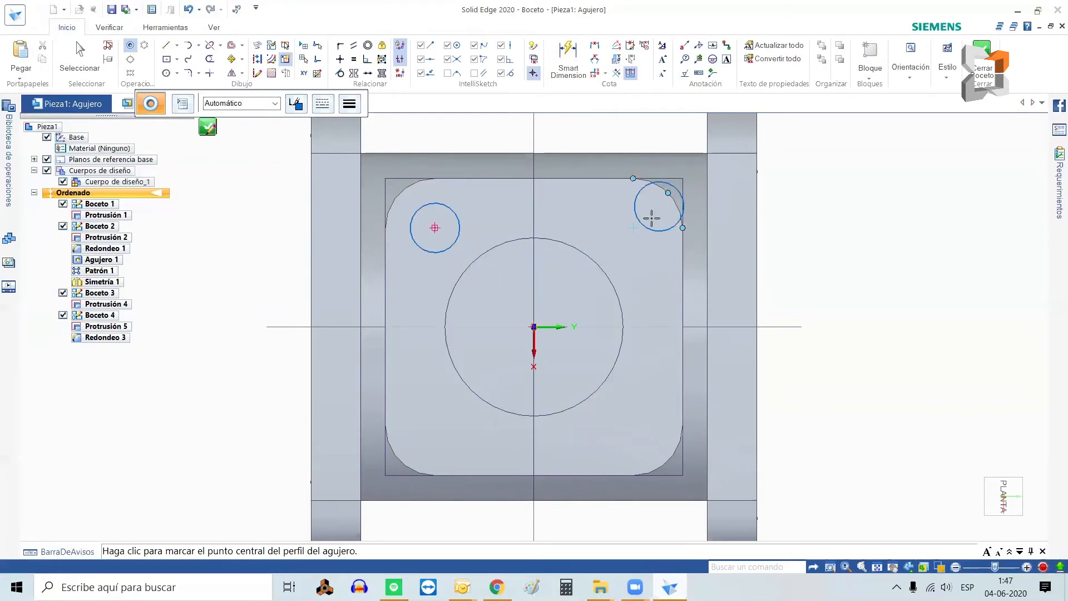
{"action": "left_click", "coordinate": [633, 228]}
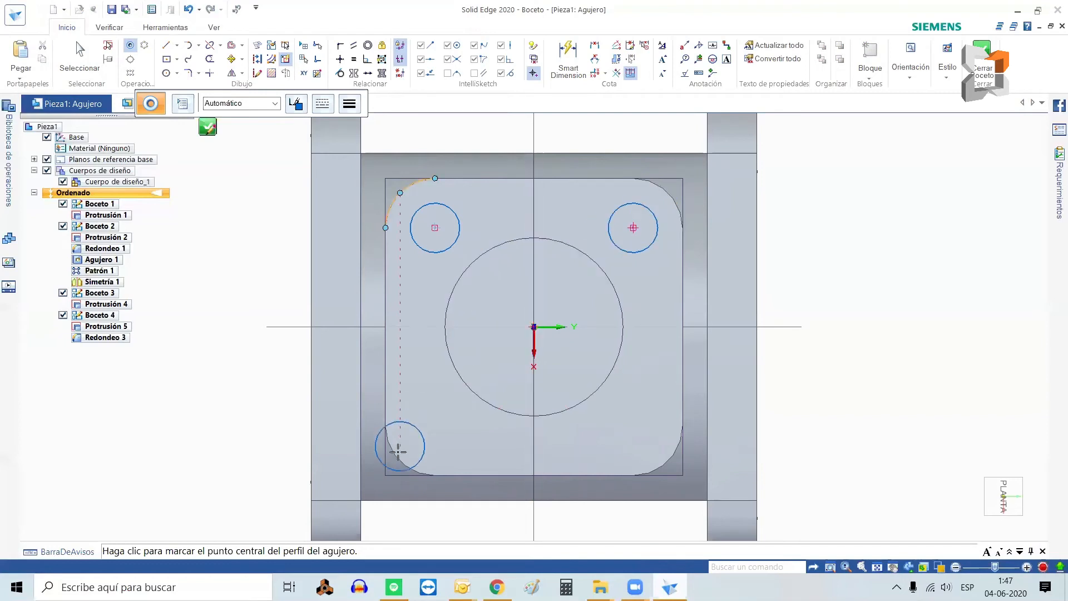
{"action": "left_click", "coordinate": [436, 426]}
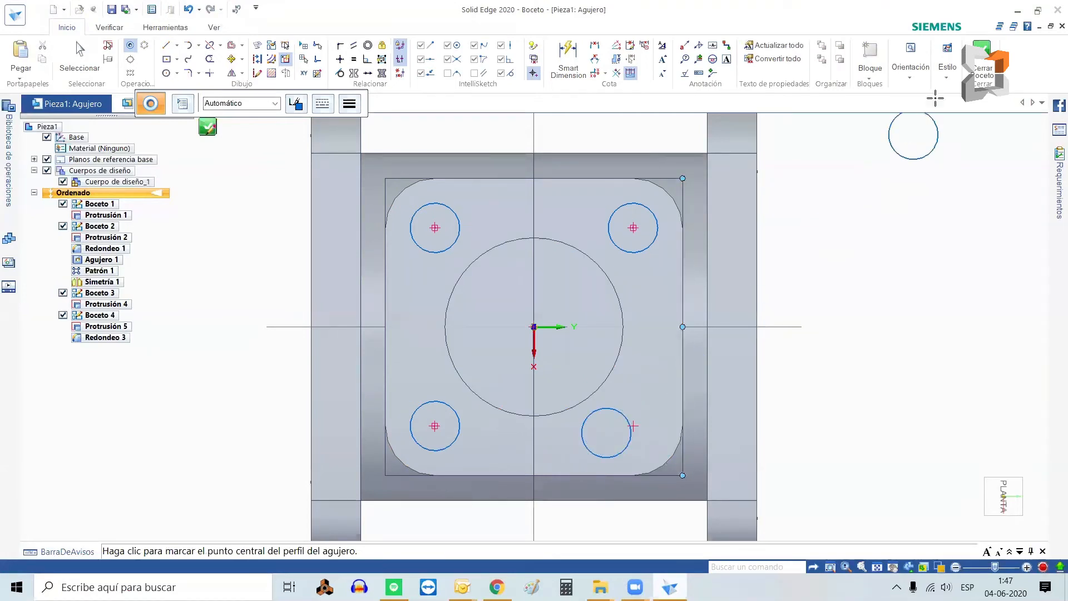
{"action": "left_click", "coordinate": [977, 58]}
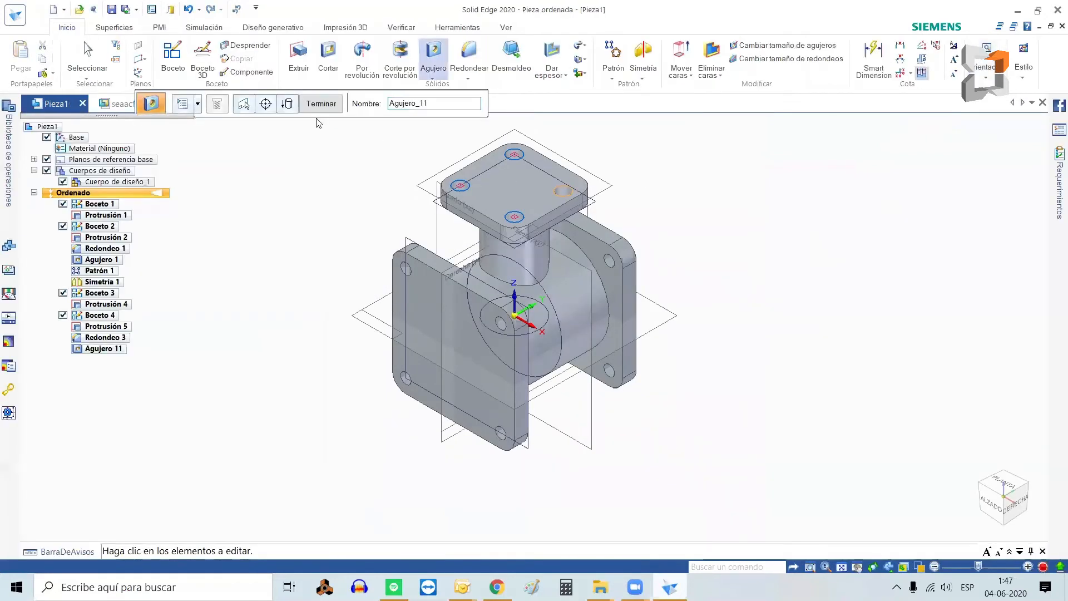
{"action": "left_click", "coordinate": [321, 103]}
{"action": "left_click", "coordinate": [313, 106]}
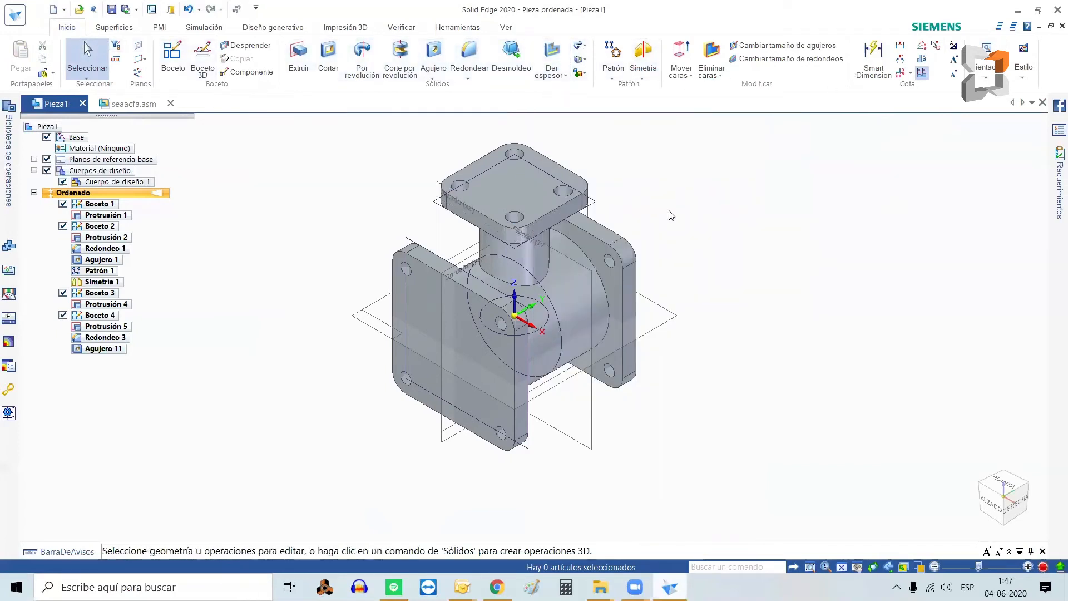
{"action": "key", "text": "ctrl+z"}
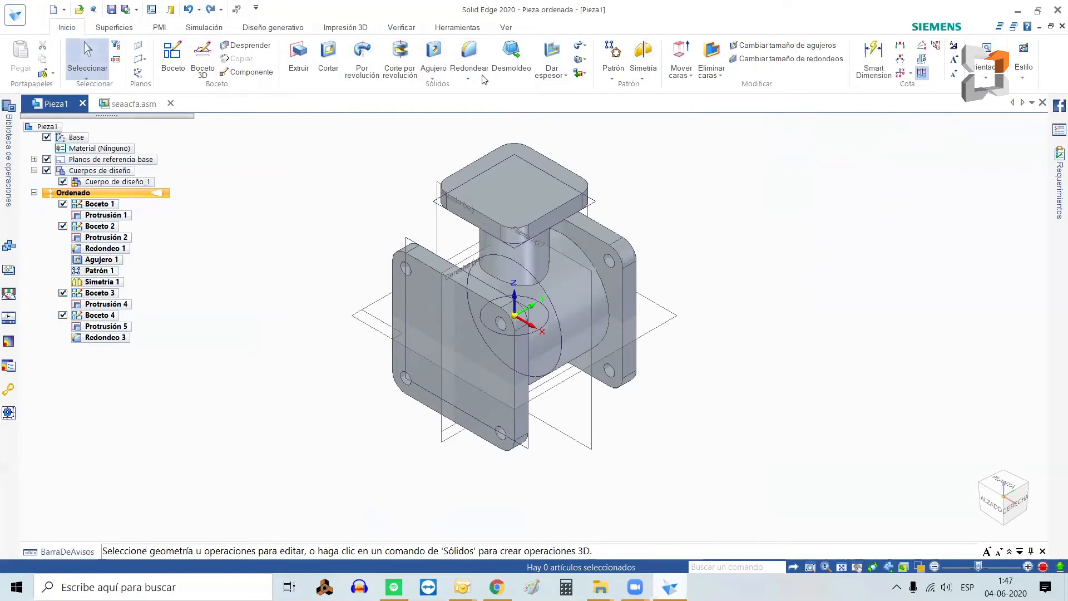
Place four holes on the top flange's upper face, each centered on a rounded corner's arc center, and finish the feature.
{"action": "left_click", "coordinate": [433, 56]}
{"action": "left_click", "coordinate": [517, 178]}
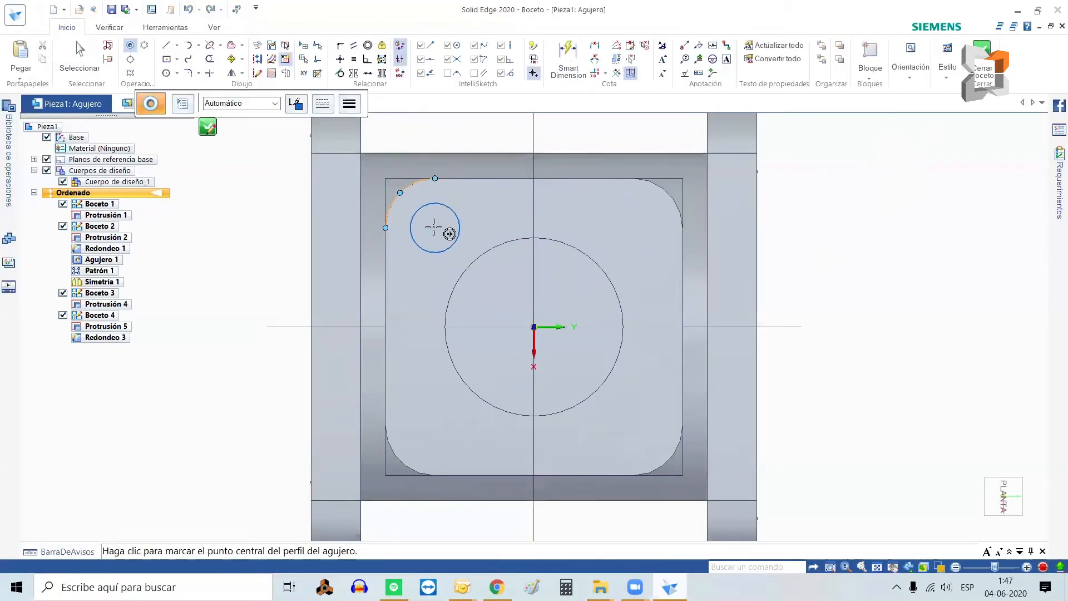
{"action": "left_click", "coordinate": [434, 227]}
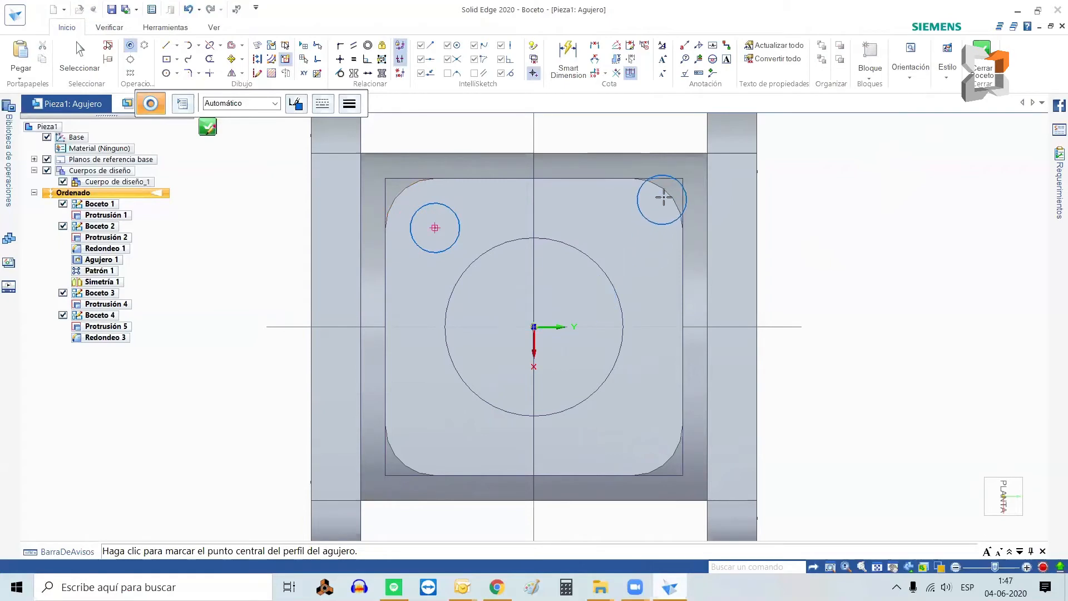
{"action": "left_click", "coordinate": [632, 228]}
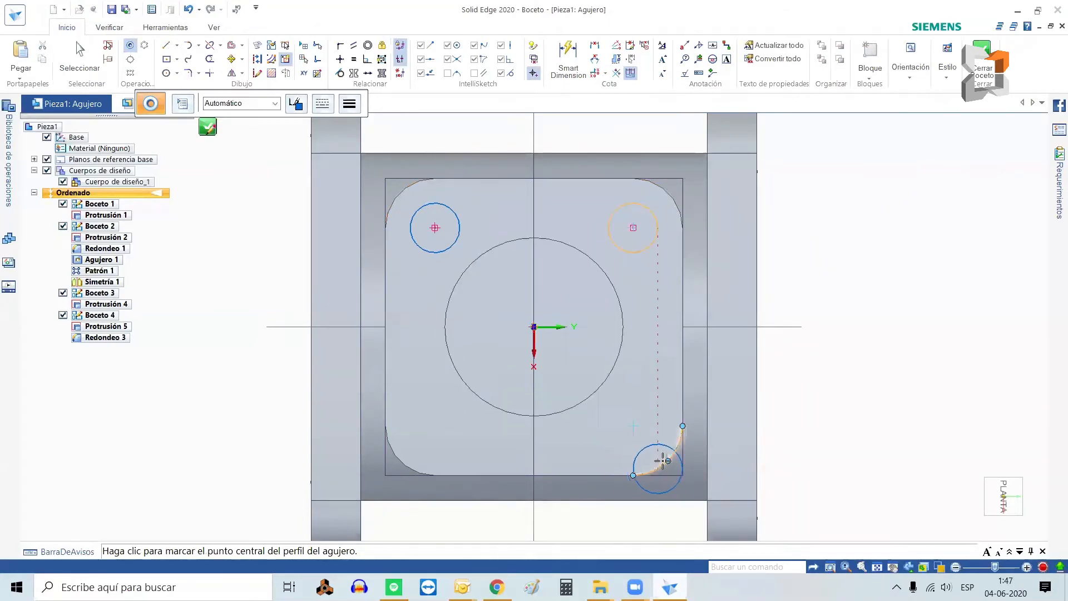
{"action": "left_click", "coordinate": [618, 418]}
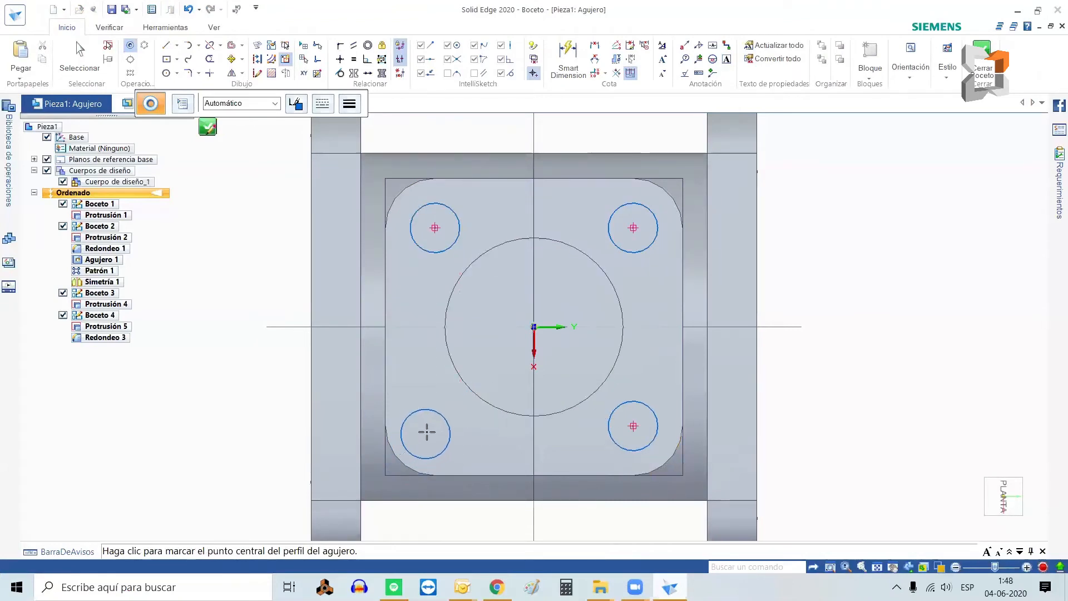
{"action": "left_click", "coordinate": [433, 425]}
{"action": "left_click", "coordinate": [982, 64]}
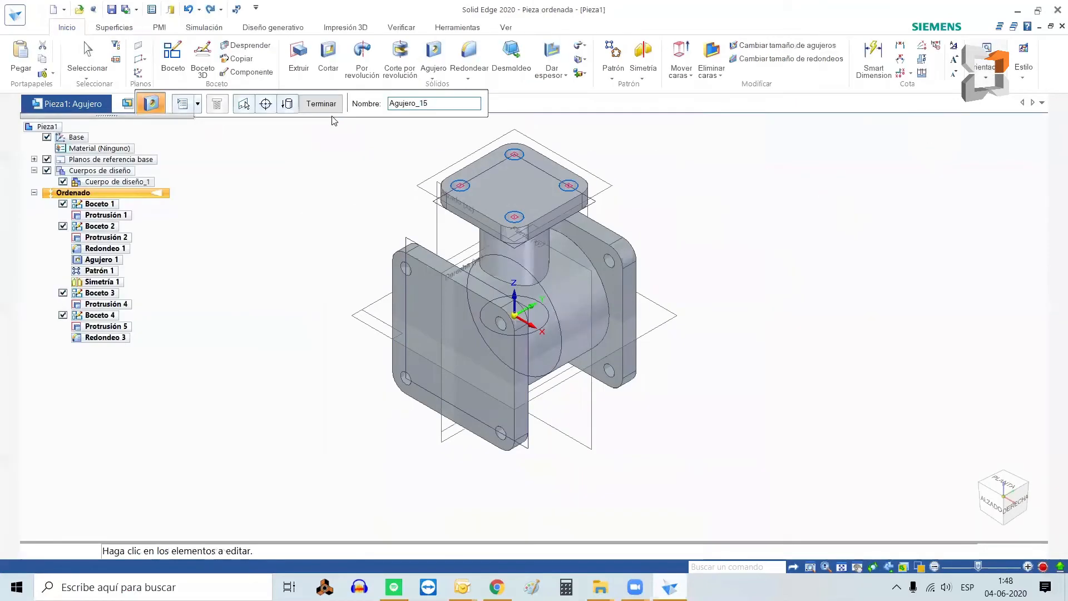
{"action": "left_click", "coordinate": [325, 108]}
{"action": "key", "text": "Escape"}
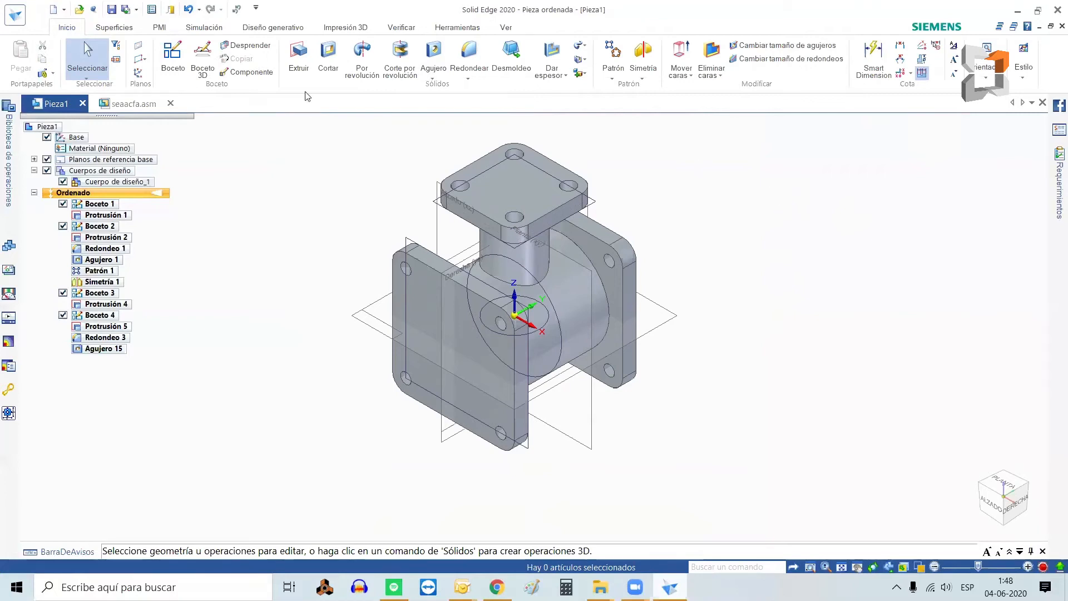
Switch to the seaacfa.asm assembly and show only Body01.par to examine the body's neck and flanges.
{"action": "left_click", "coordinate": [173, 59]}
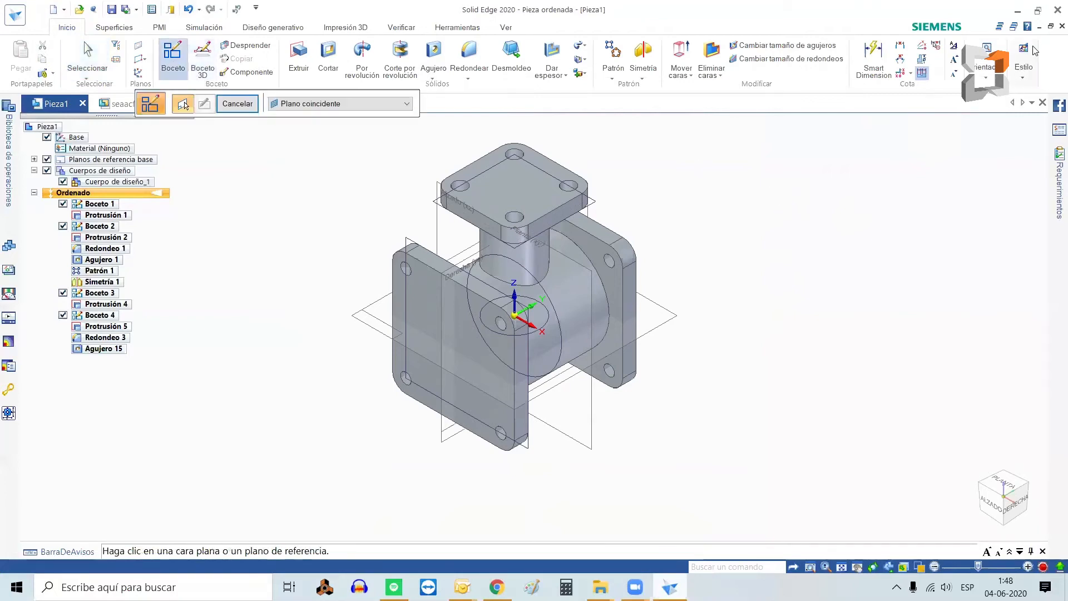
{"action": "left_click", "coordinate": [1039, 26]}
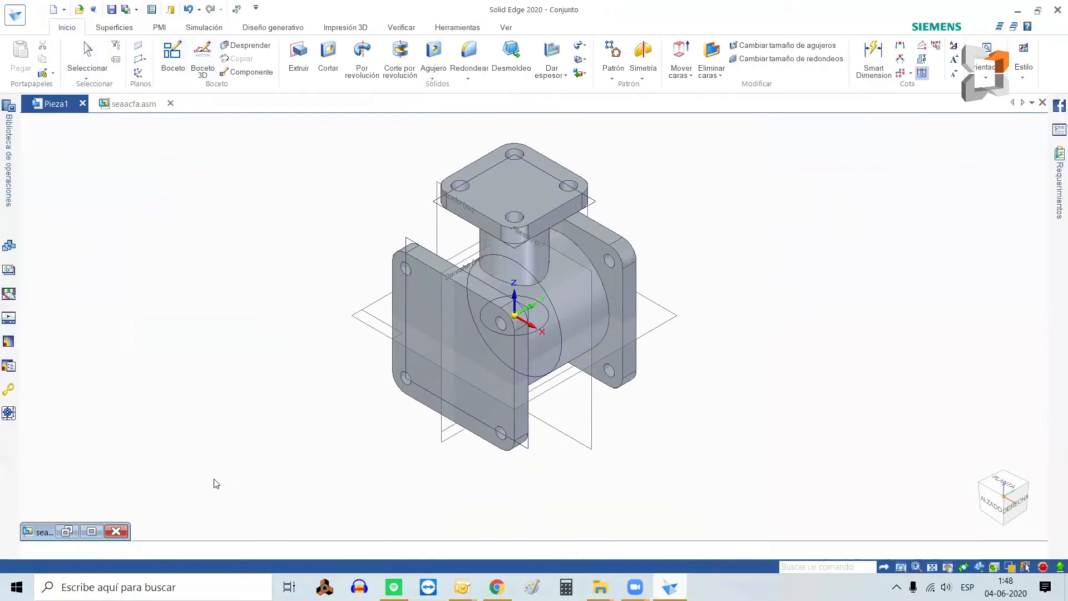
{"action": "left_click", "coordinate": [90, 533]}
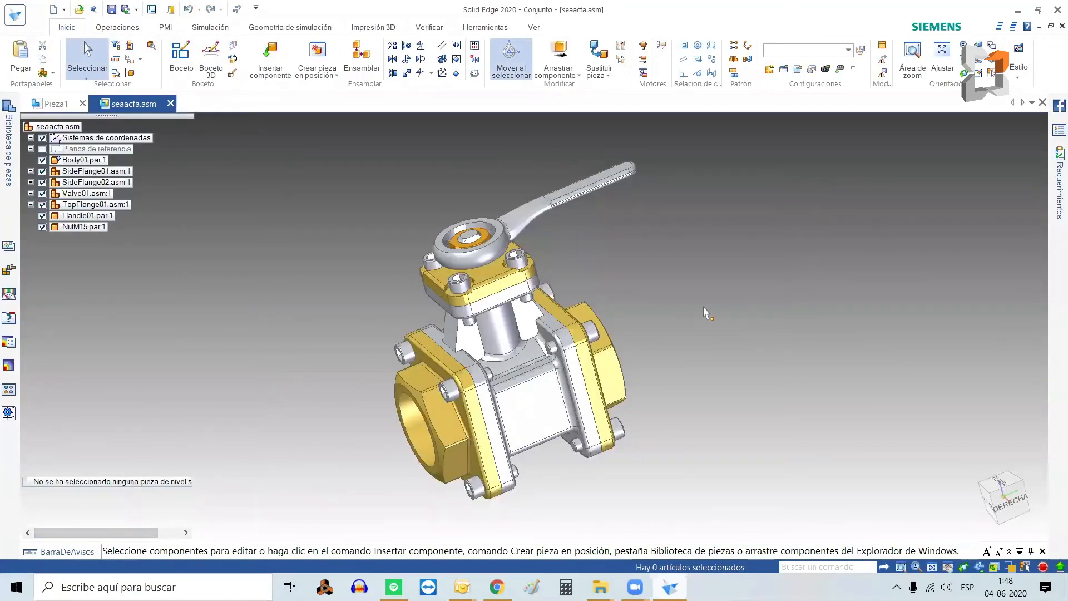
{"action": "middle_click_drag", "start_coordinate": [705, 307], "coordinate": [728, 288]}
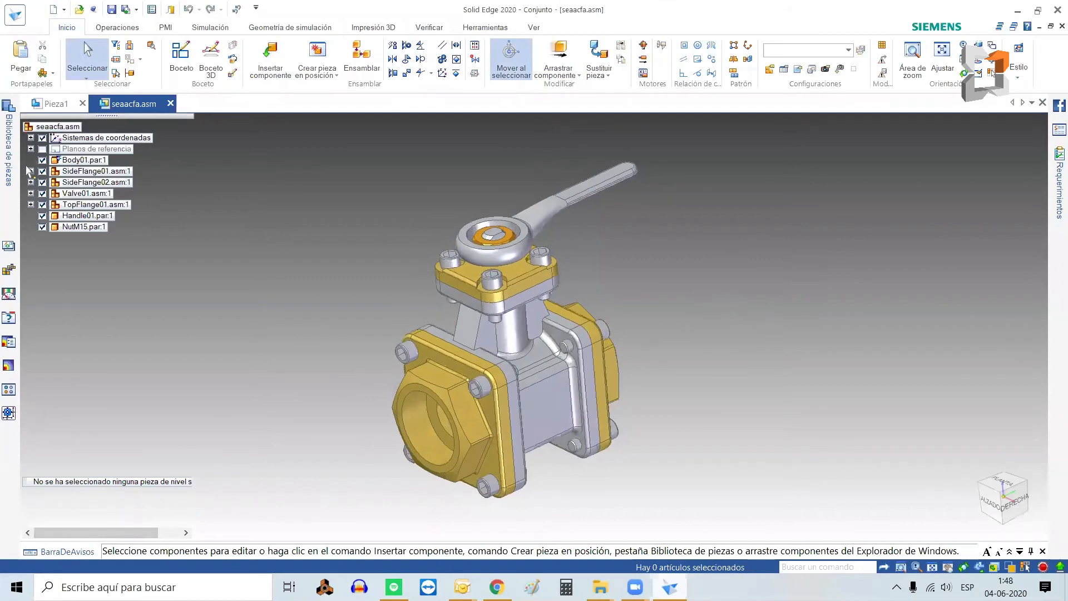
{"action": "left_click", "coordinate": [82, 161]}
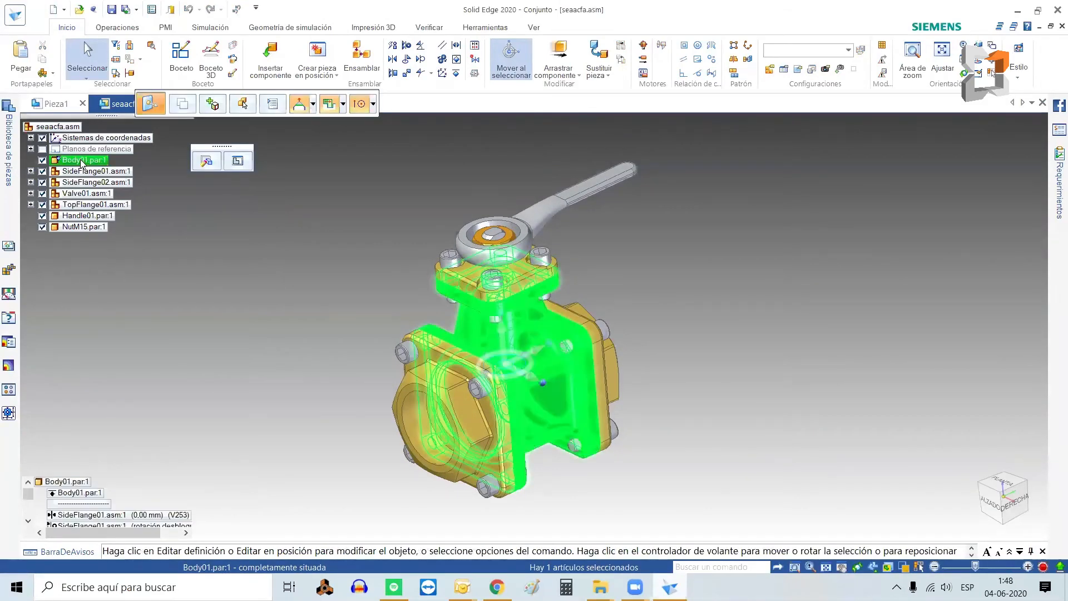
{"action": "right_click", "coordinate": [133, 194]}
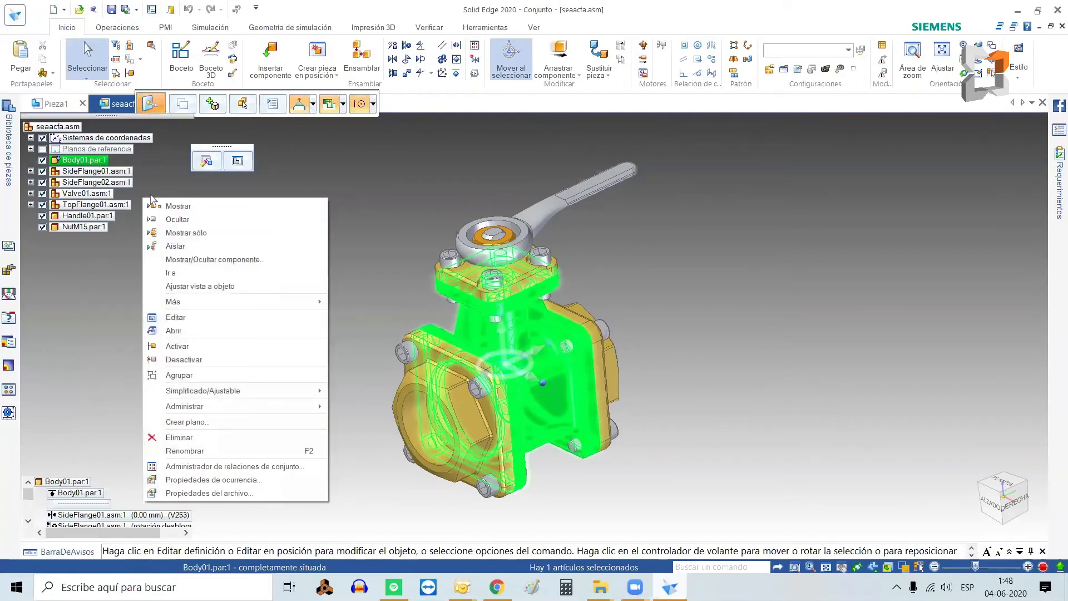
{"action": "left_click", "coordinate": [180, 232]}
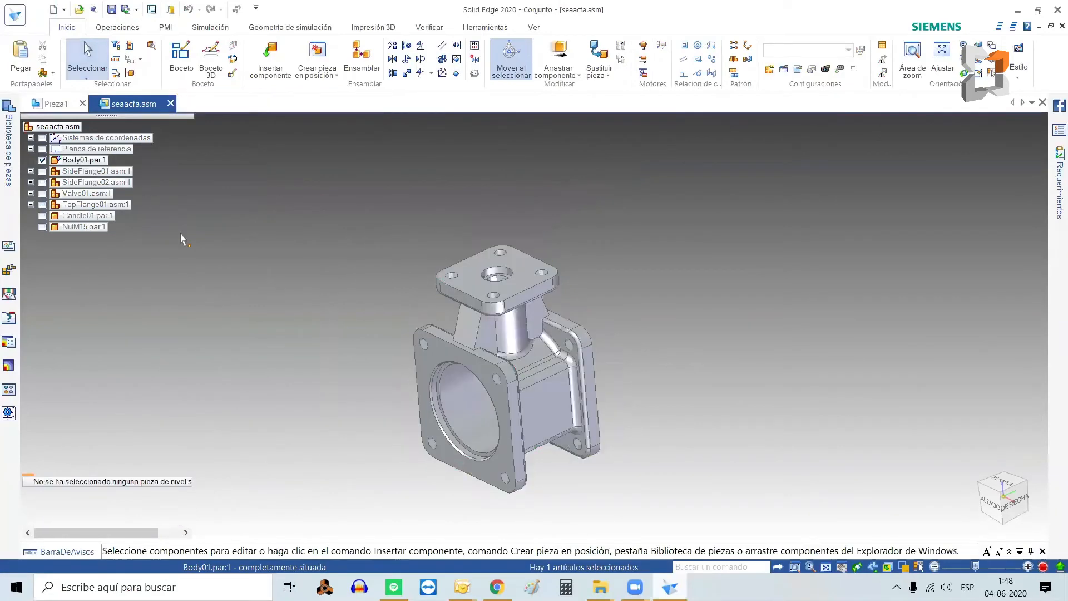
{"action": "middle_click_drag", "start_coordinate": [713, 384], "coordinate": [611, 380]}
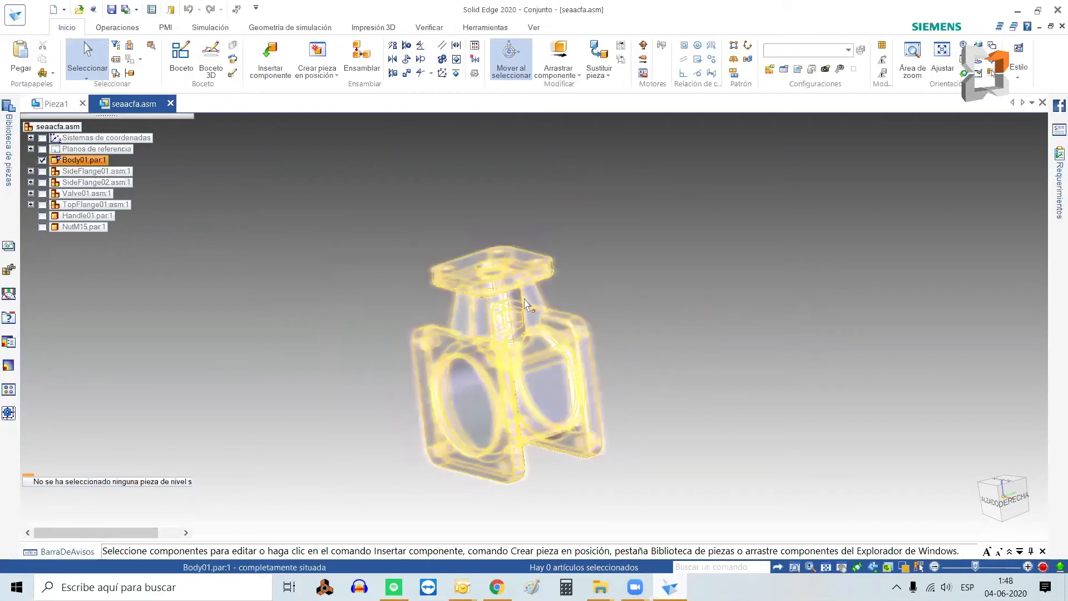
Return to the Pieza1 part and start a sketch on the Derecha (yz) reference plane.
{"action": "left_click", "coordinate": [1039, 26]}
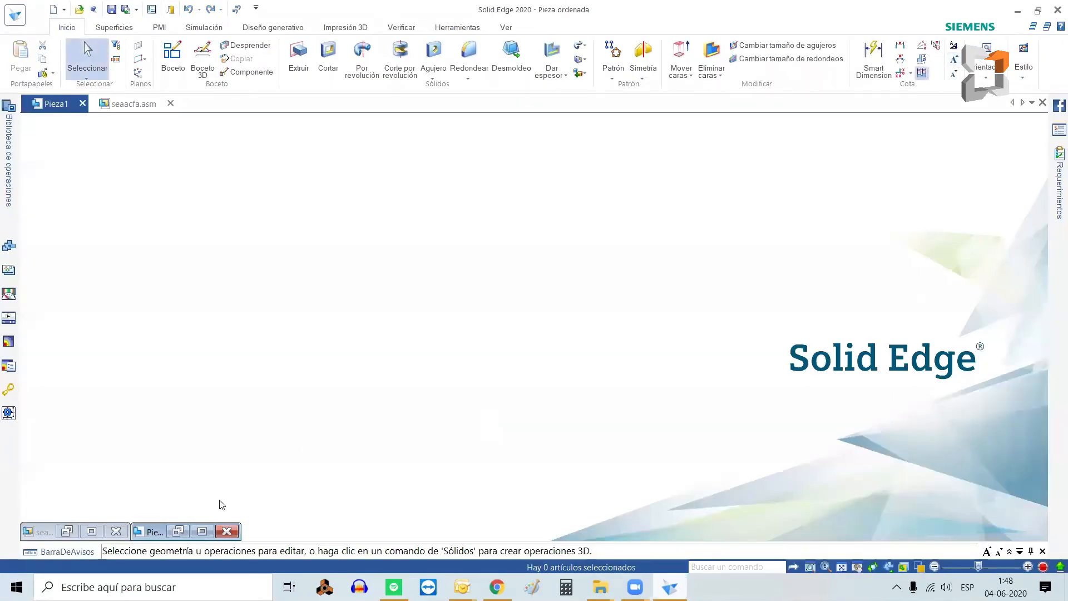
{"action": "left_click", "coordinate": [202, 531]}
{"action": "middle_click_drag", "start_coordinate": [672, 216], "coordinate": [637, 182]}
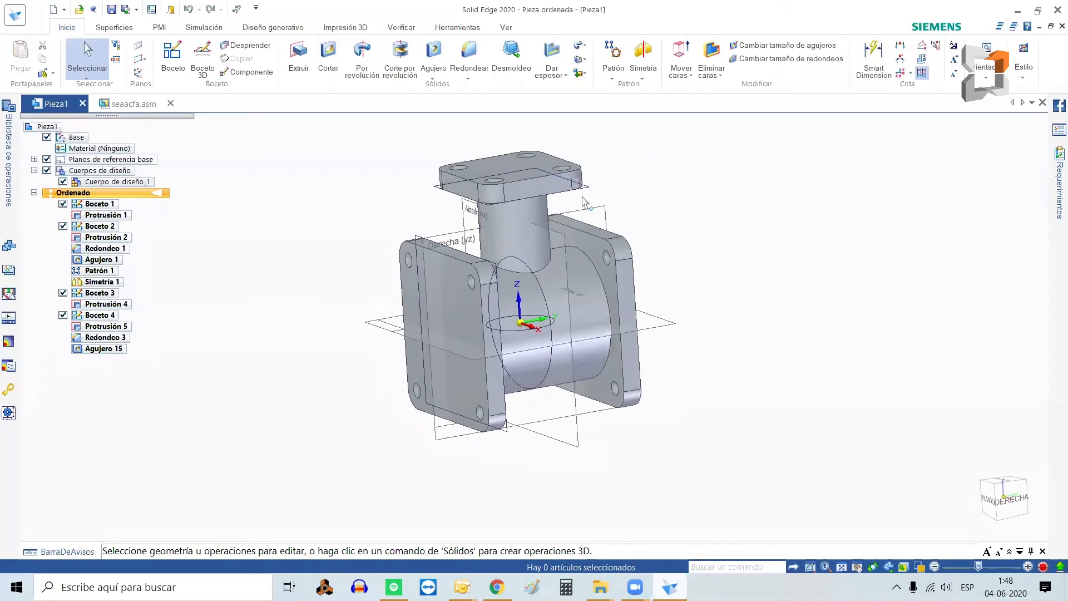
{"action": "left_click", "coordinate": [166, 53]}
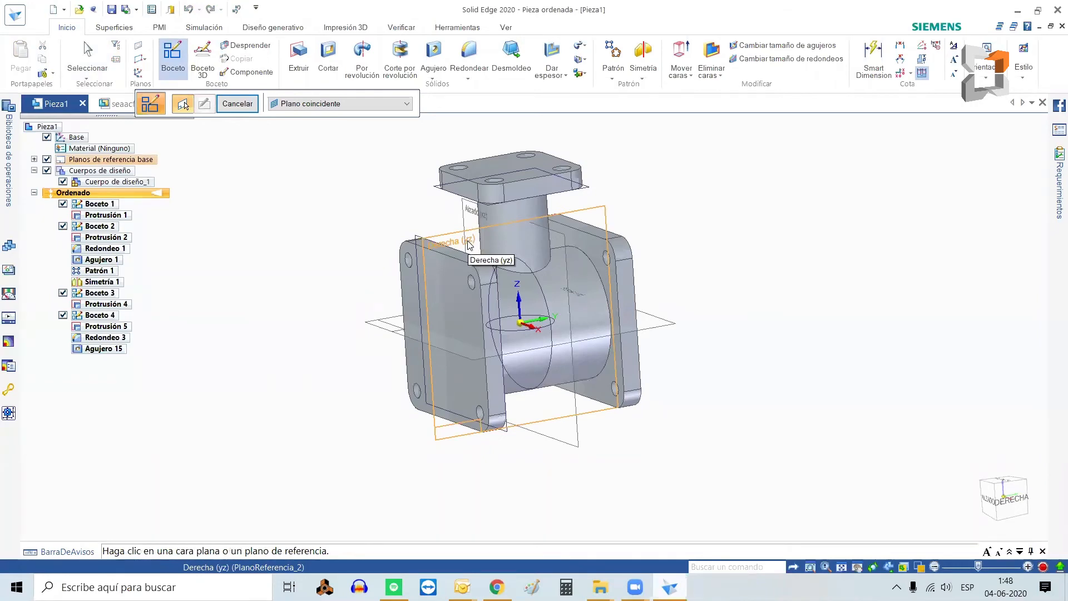
{"action": "left_click", "coordinate": [469, 241]}
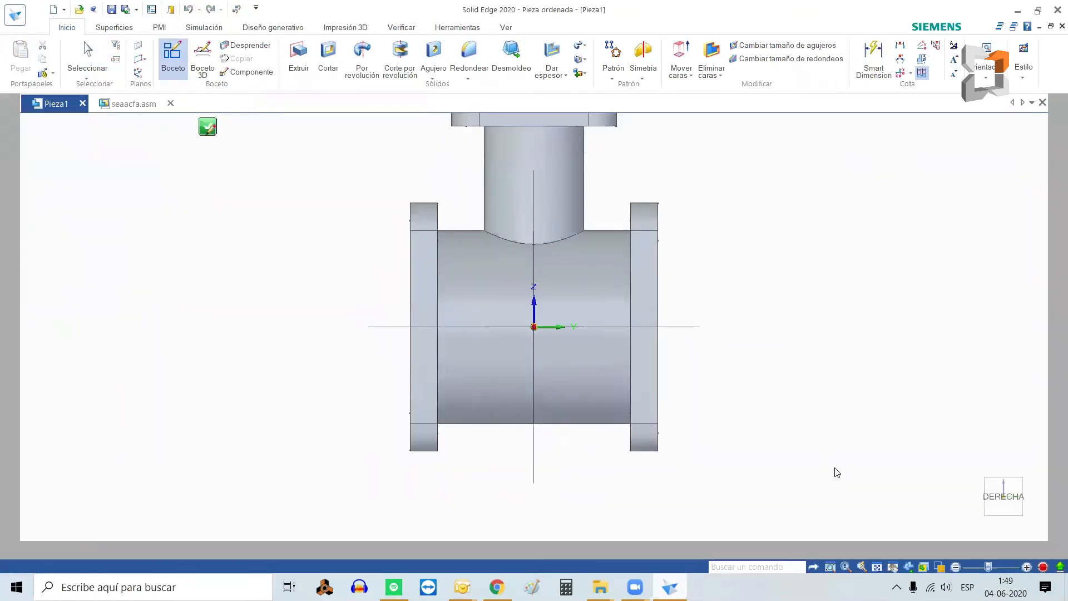
Draw a slanted line from the top flange's underside to the left side flange's upper edge, about 2.4 mm from its outer face.
{"action": "left_click", "coordinate": [829, 568]}
{"action": "left_click_drag", "start_coordinate": [389, 115], "coordinate": [525, 251]}
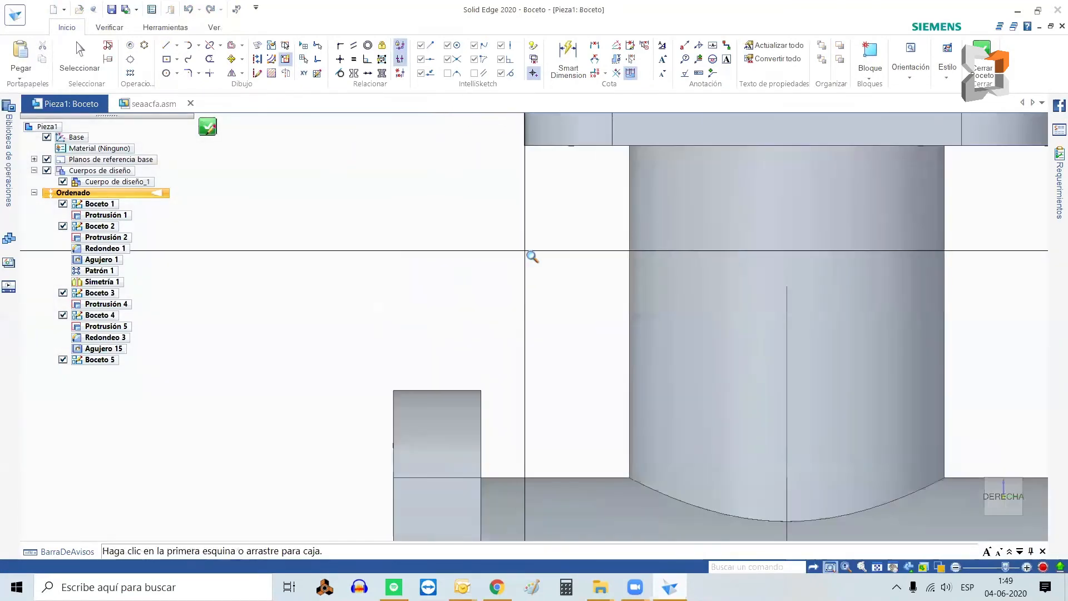
{"action": "right_click", "coordinate": [397, 201]}
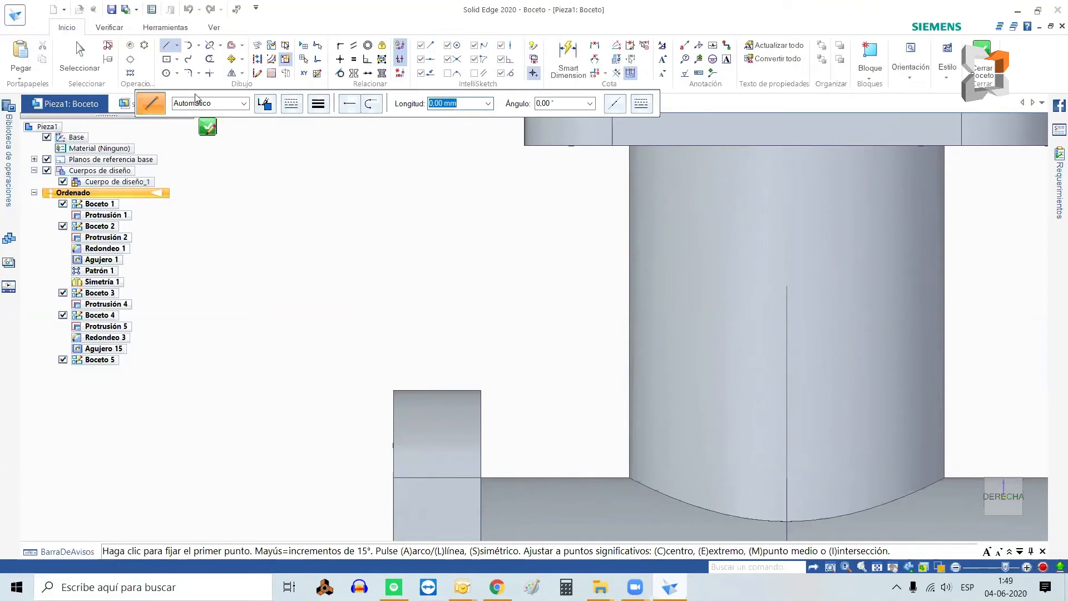
{"action": "left_click", "coordinate": [167, 45]}
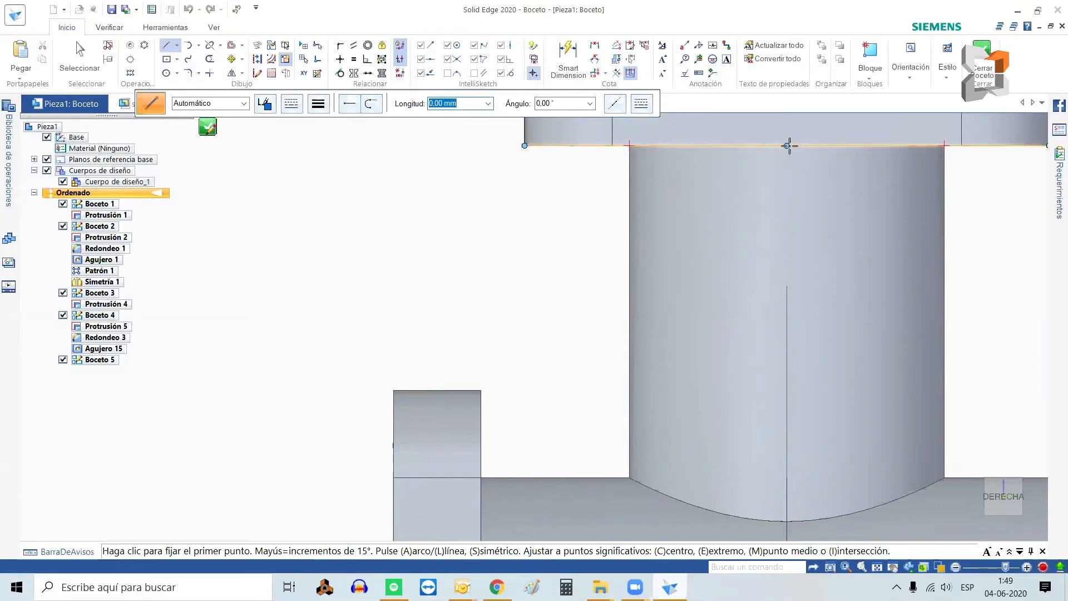
{"action": "left_click", "coordinate": [557, 146]}
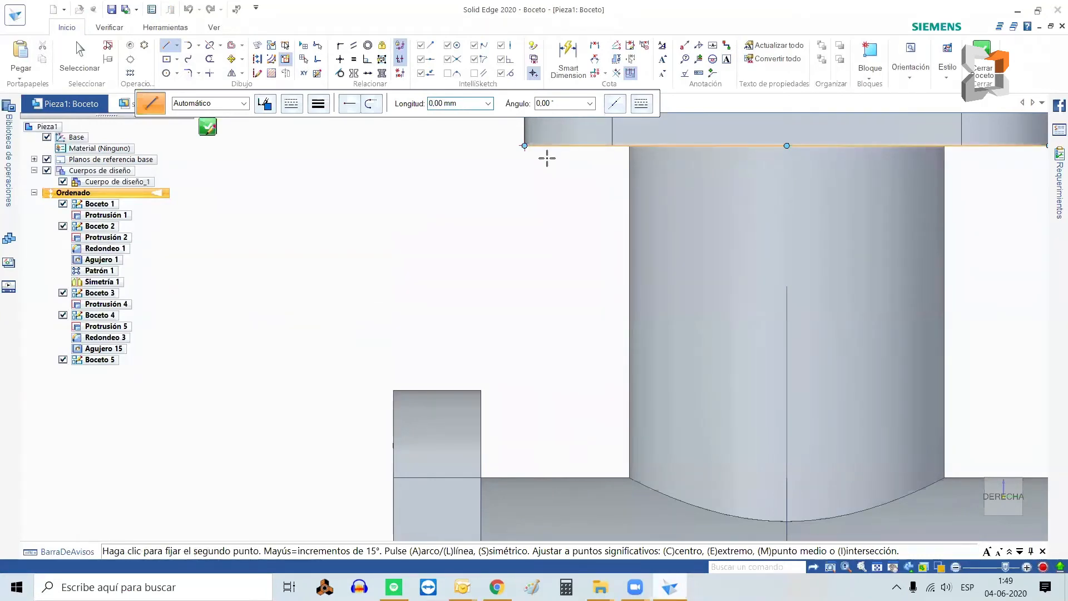
{"action": "left_click", "coordinate": [415, 390]}
{"action": "key", "text": "Escape"}
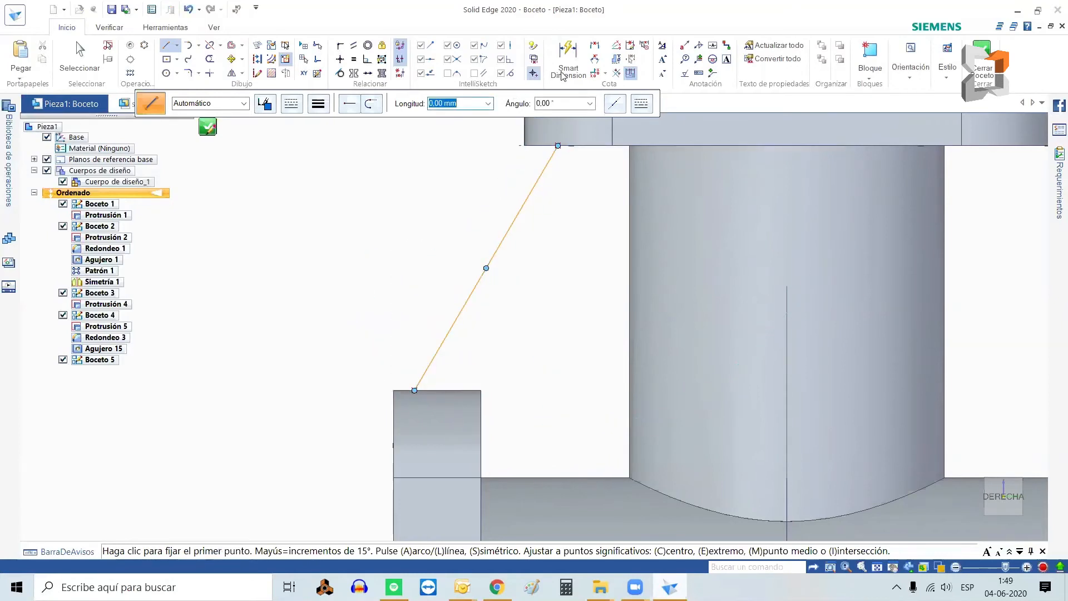
Dimension the slanted line's lower end 4 mm from the left side flange's outer face.
{"action": "left_click", "coordinate": [566, 64]}
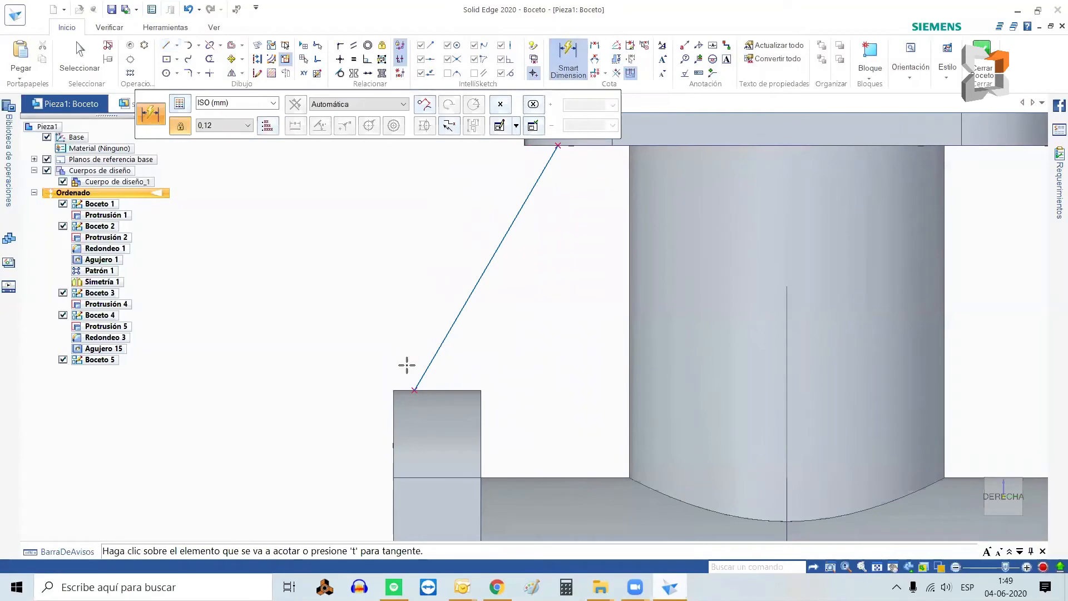
{"action": "left_click", "coordinate": [418, 381]}
{"action": "left_click", "coordinate": [393, 414]}
{"action": "left_click", "coordinate": [400, 307]}
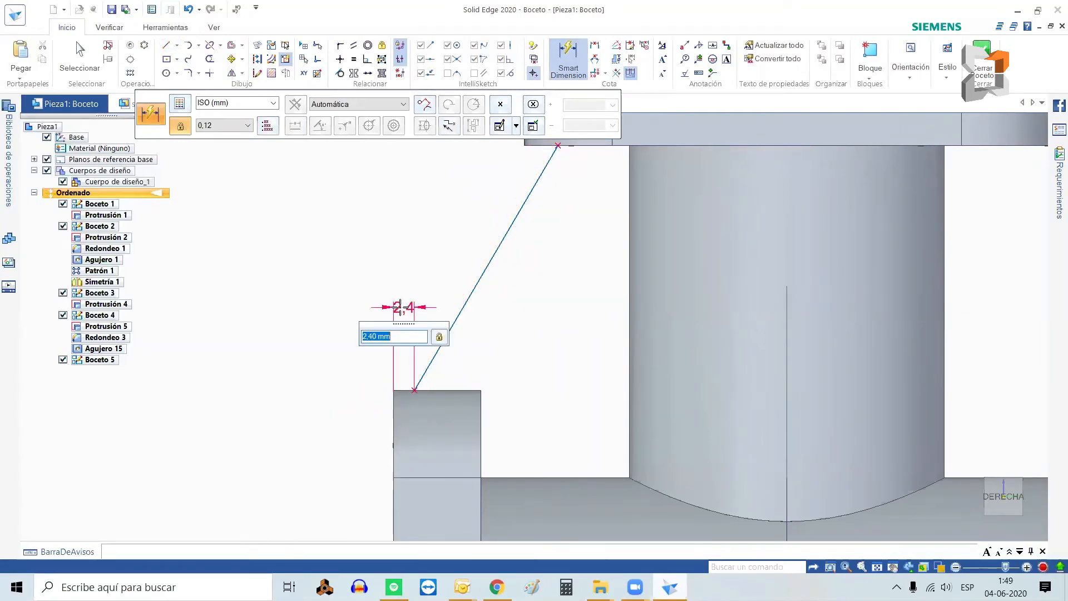
{"action": "type", "text": "4"}
{"action": "key", "text": "Return"}
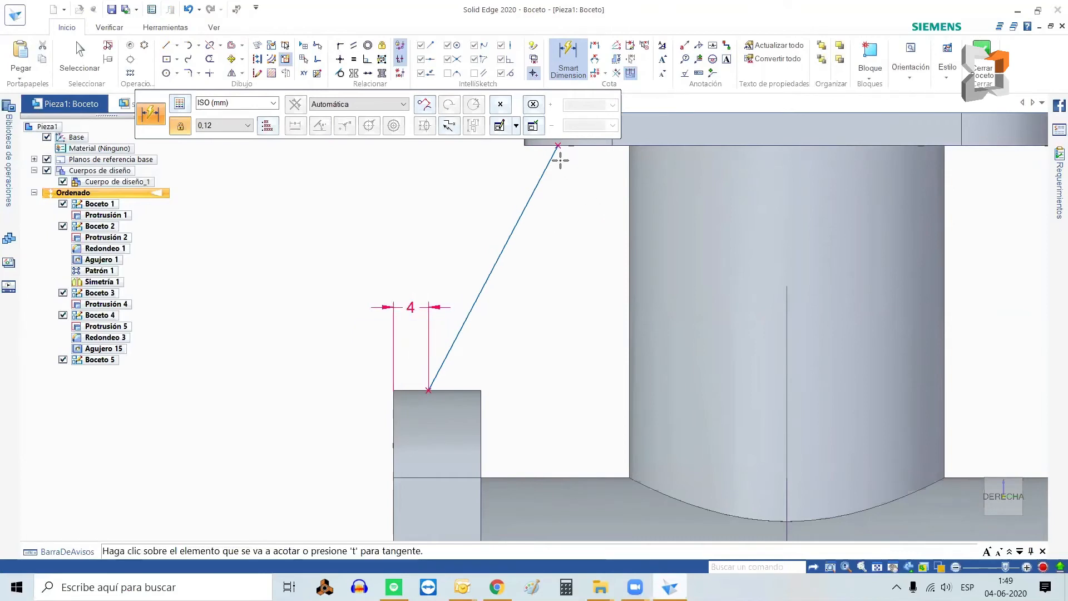
Dimension the slanted line's upper end 9 mm from the cylindrical neck's edge and finish the sketch.
{"action": "left_click", "coordinate": [555, 149]}
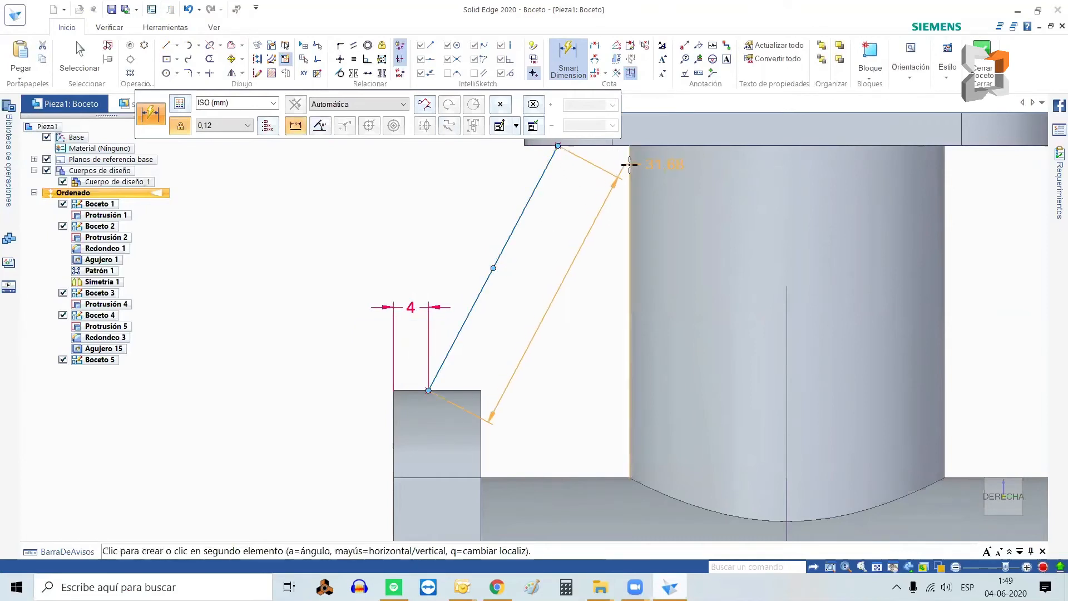
{"action": "left_click", "coordinate": [629, 167]}
{"action": "left_click", "coordinate": [596, 228]}
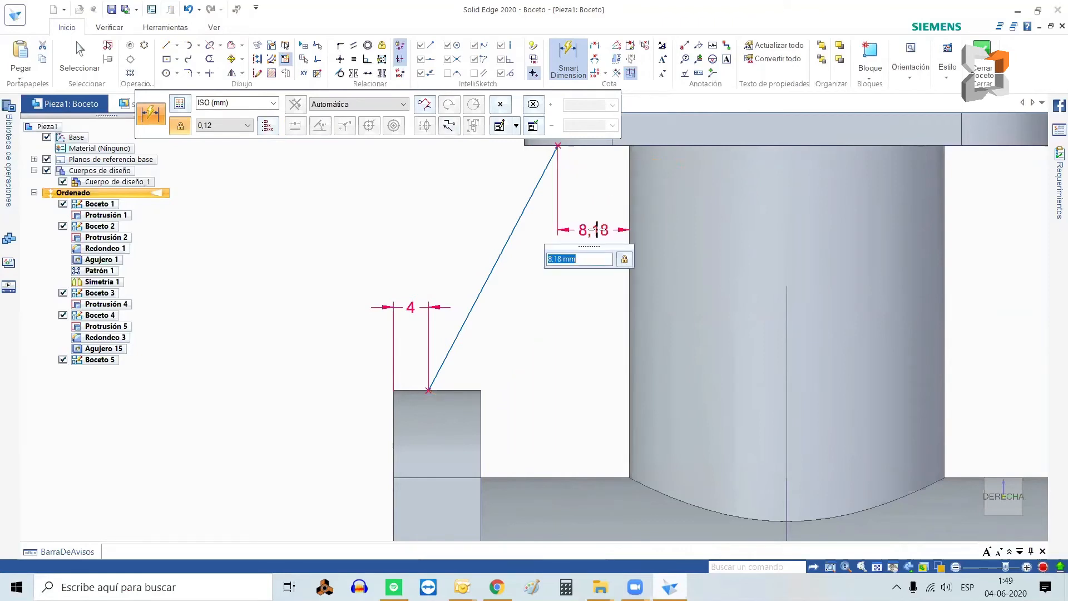
{"action": "type", "text": "9"}
{"action": "key", "text": "Return"}
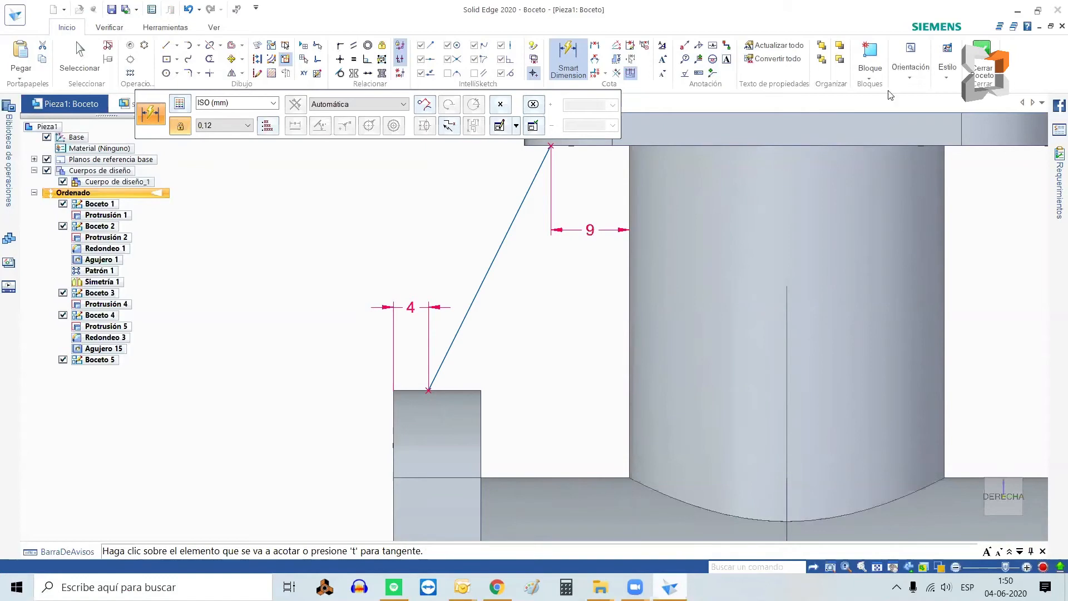
{"action": "left_click", "coordinate": [983, 62]}
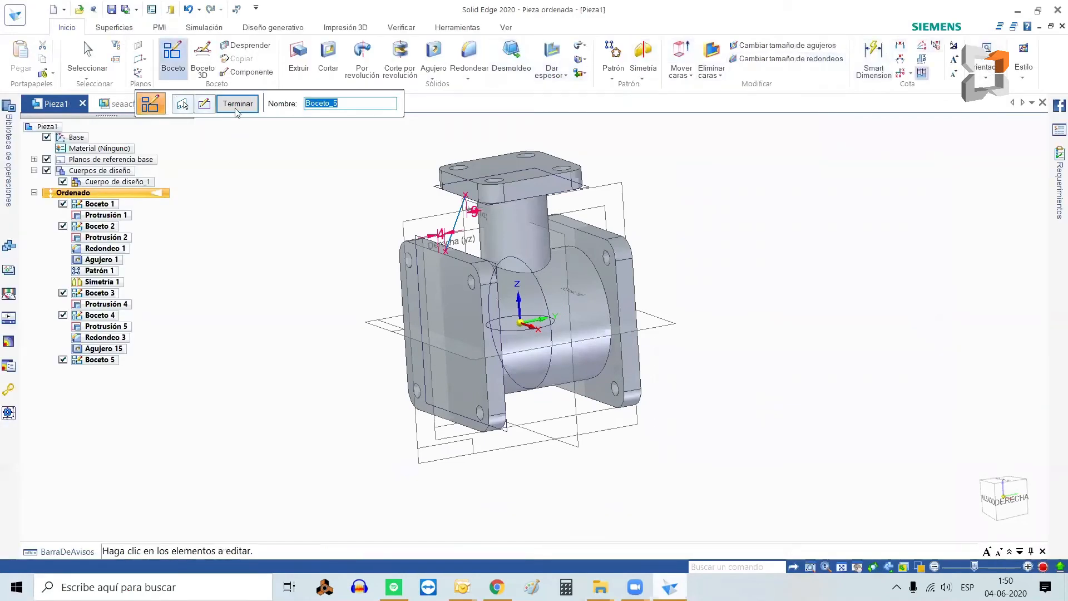
{"action": "left_click", "coordinate": [238, 105]}
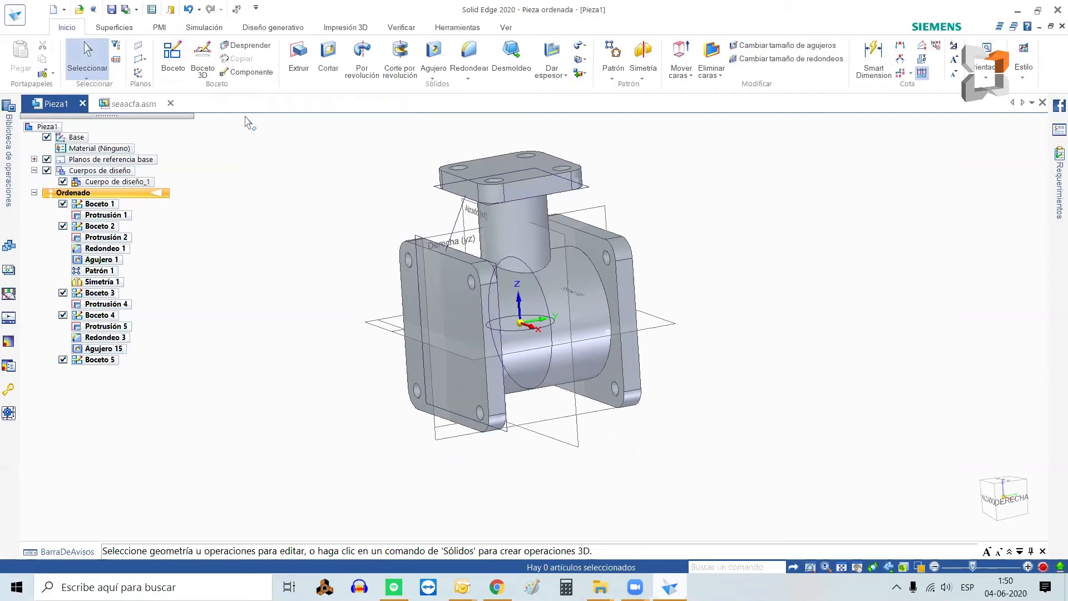
Hide the base reference planes and the sketches Boceto 1 to Boceto 4.
{"action": "left_click", "coordinate": [48, 160]}
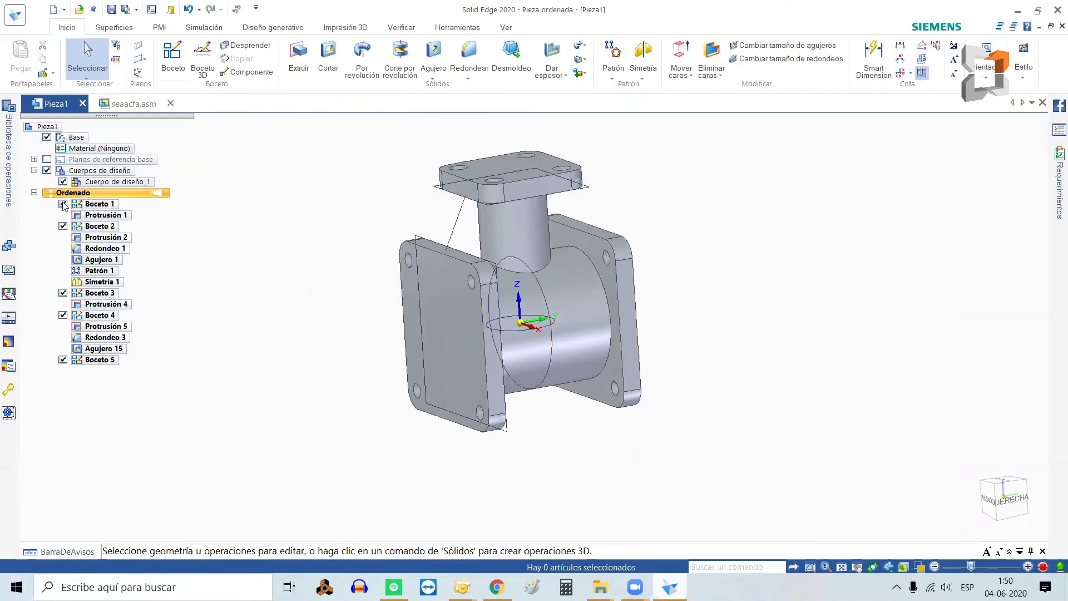
{"action": "left_click", "coordinate": [63, 226]}
{"action": "left_click", "coordinate": [63, 293]}
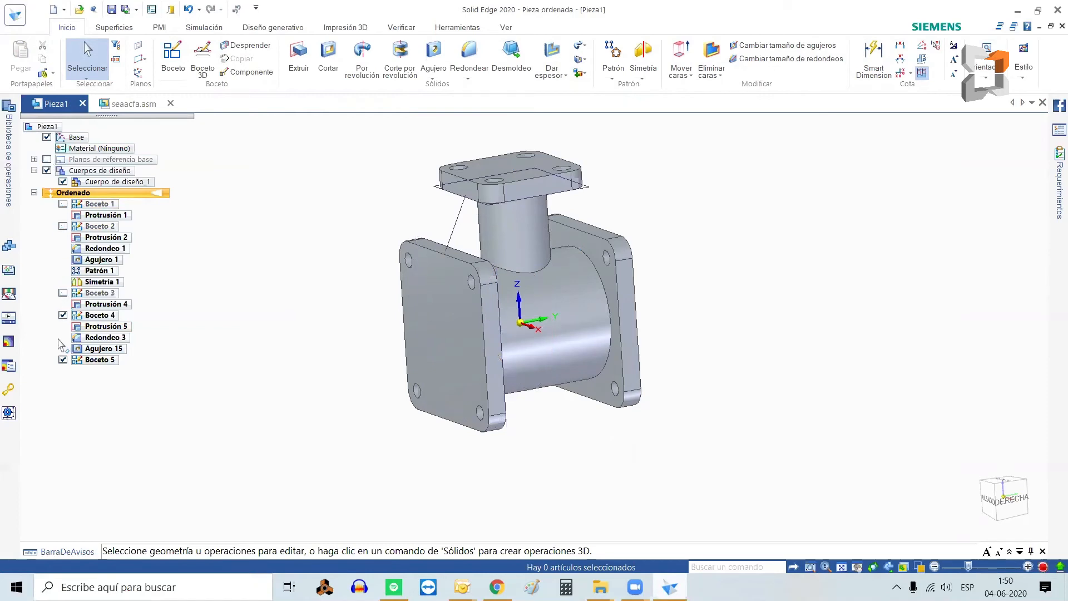
{"action": "left_click", "coordinate": [63, 315]}
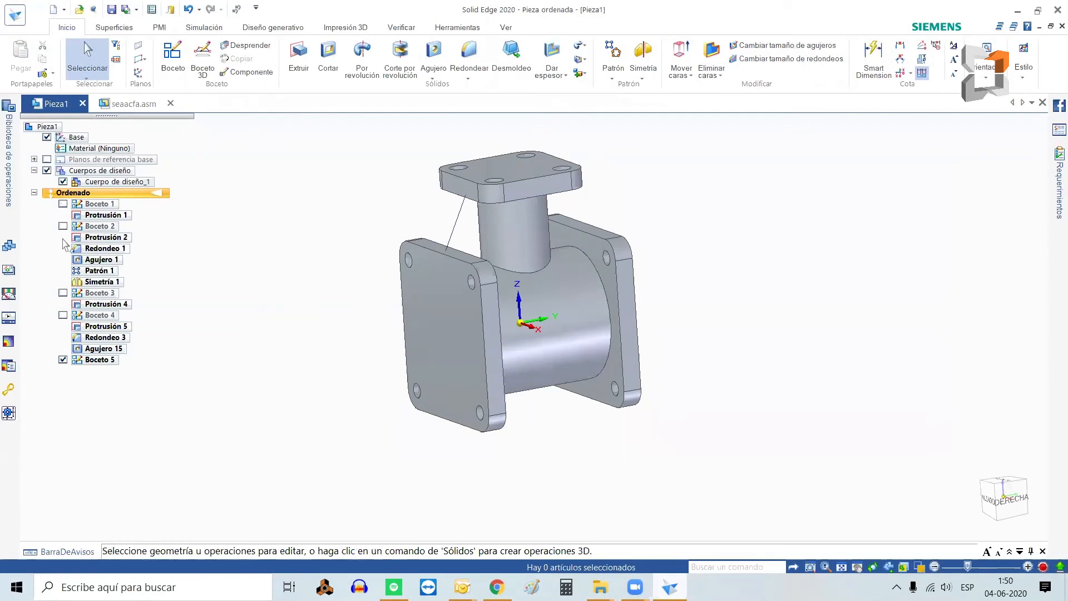
Start a rib (Refuerzo) from the existing sketch, using the slanted line in Boceto 5 as its profile.
{"action": "scroll", "coordinate": [443, 157], "scroll_direction": "up", "scroll_amount": 3}
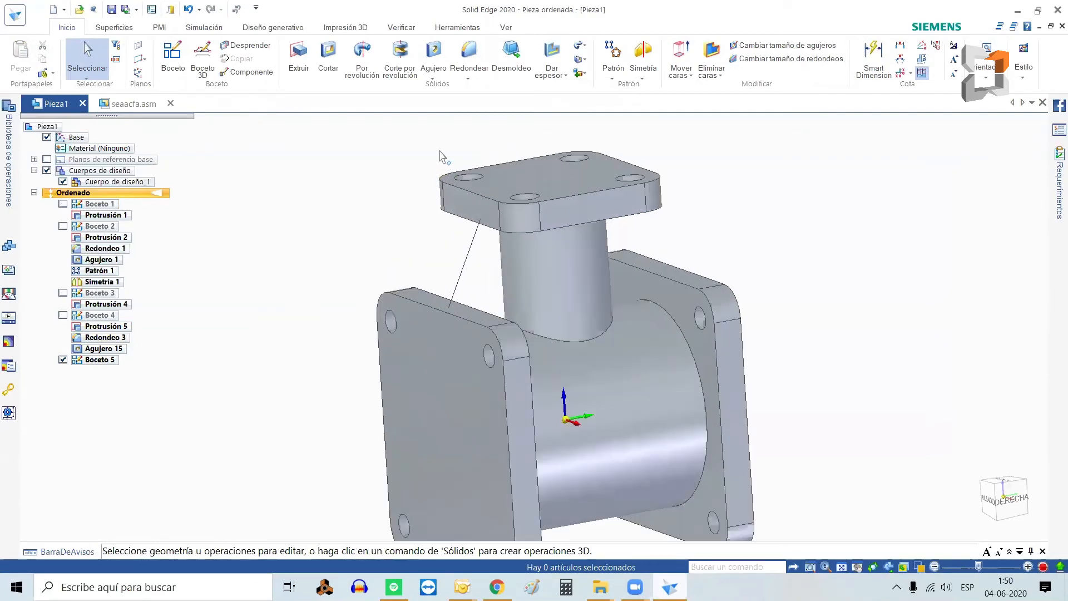
{"action": "middle_click_drag", "start_coordinate": [370, 210], "coordinate": [389, 220]}
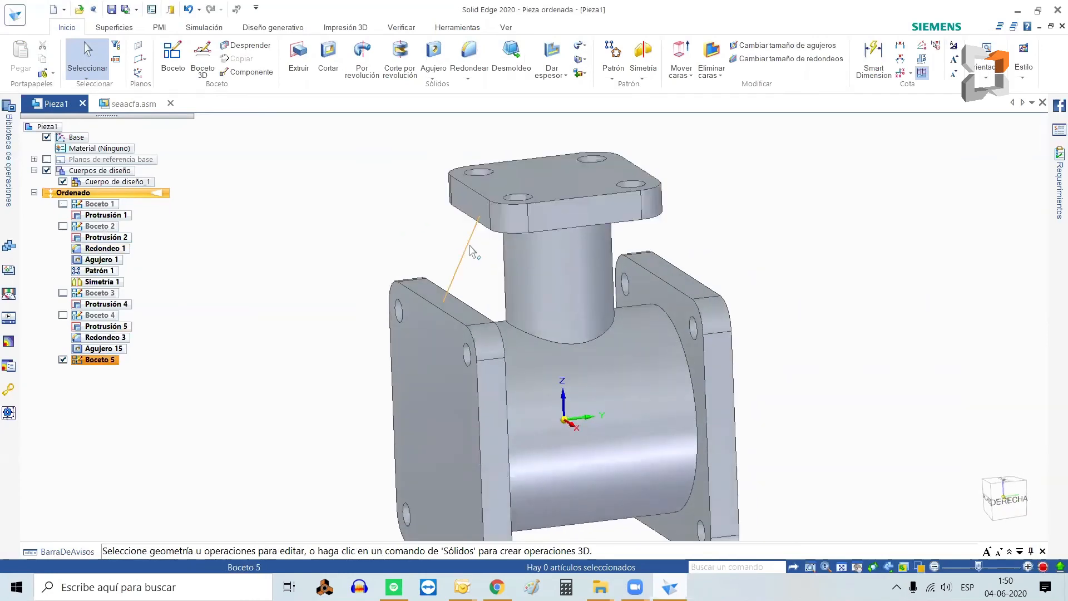
{"action": "left_click", "coordinate": [584, 60]}
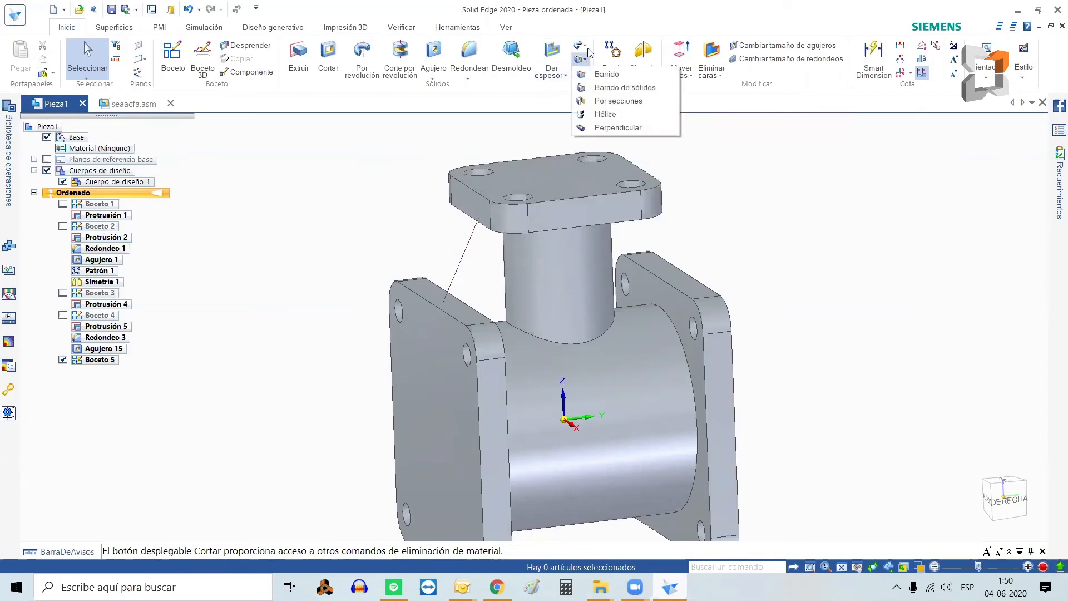
{"action": "left_click", "coordinate": [564, 78]}
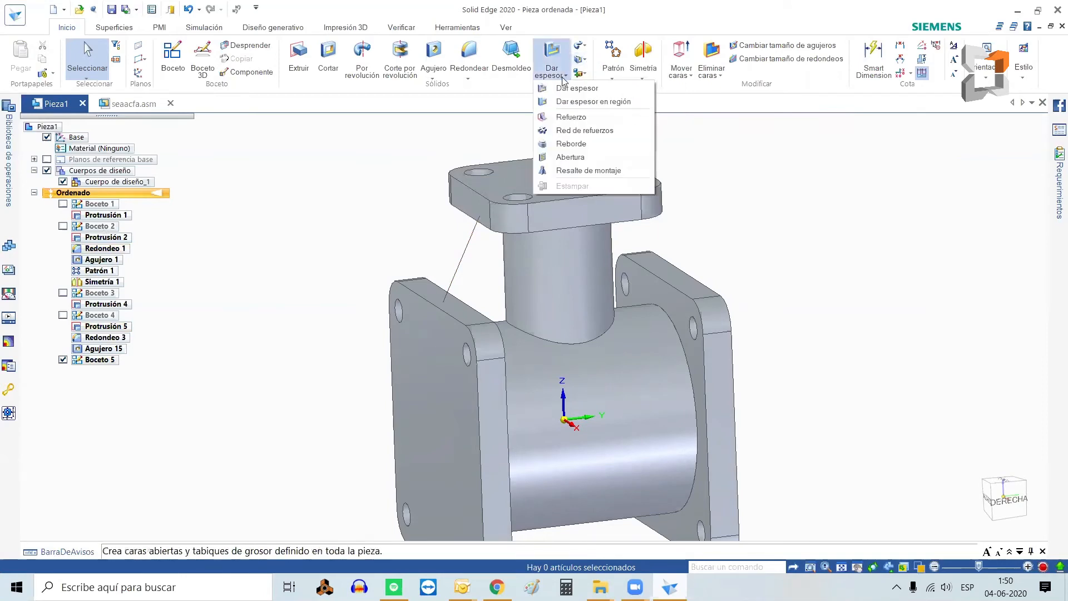
{"action": "left_click", "coordinate": [549, 120]}
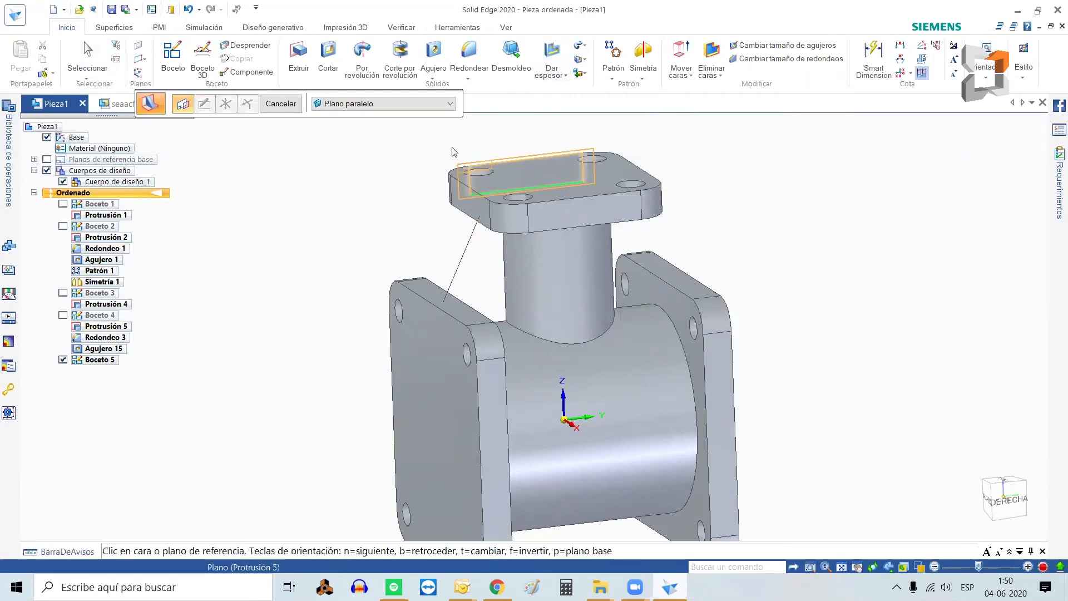
{"action": "left_click", "coordinate": [399, 106]}
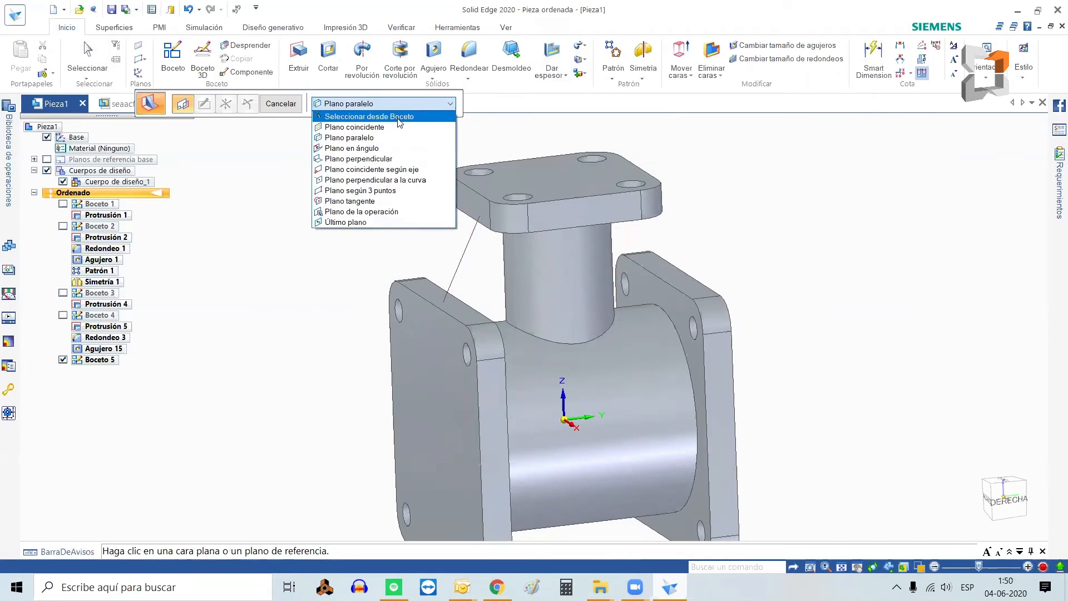
{"action": "left_click", "coordinate": [398, 118]}
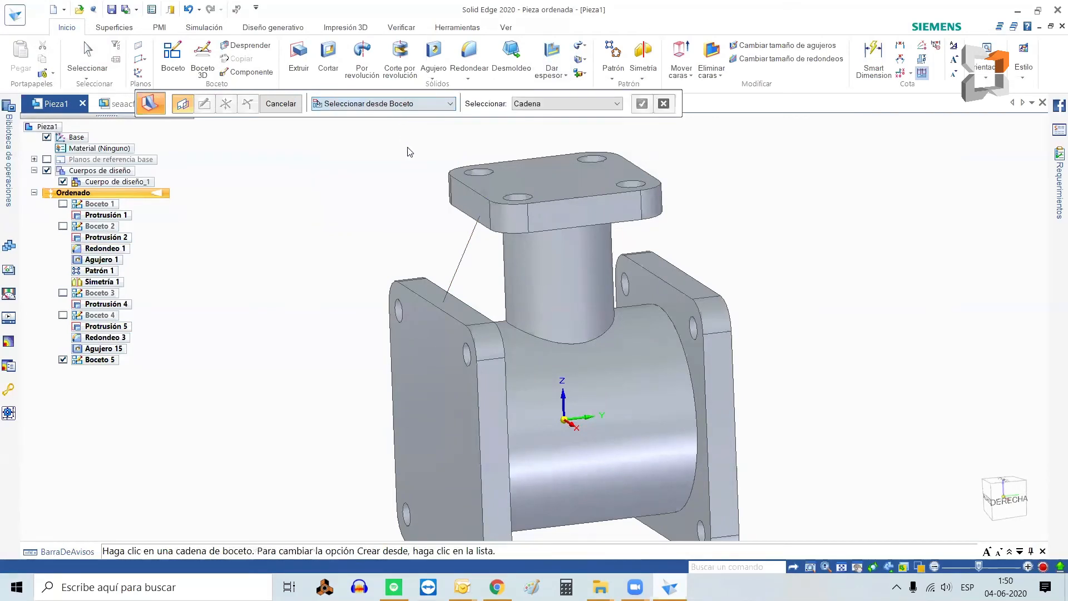
{"action": "left_click", "coordinate": [469, 253]}
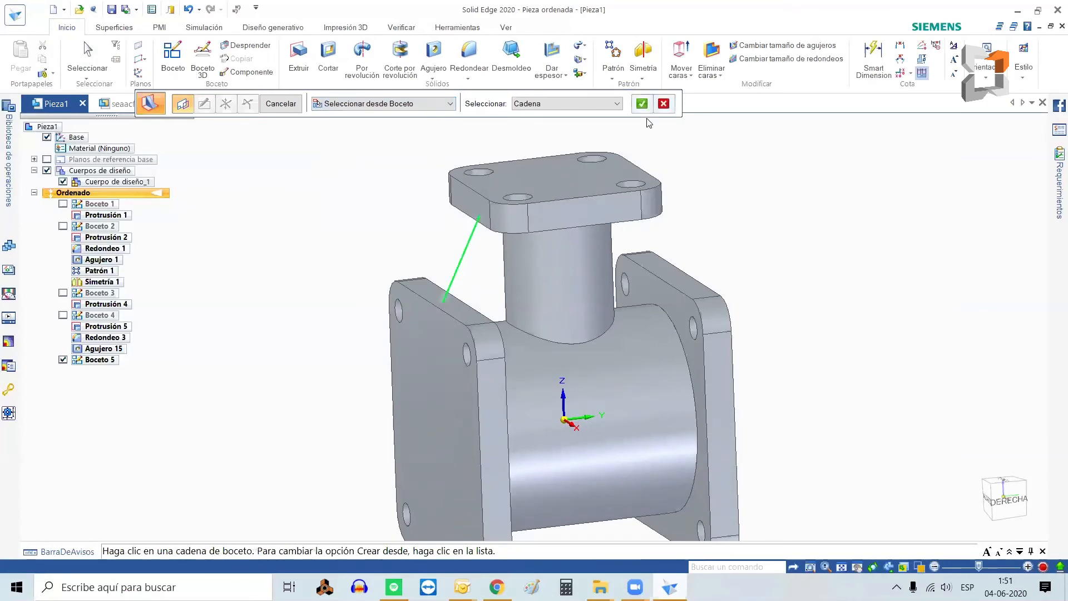
{"action": "left_click", "coordinate": [641, 104]}
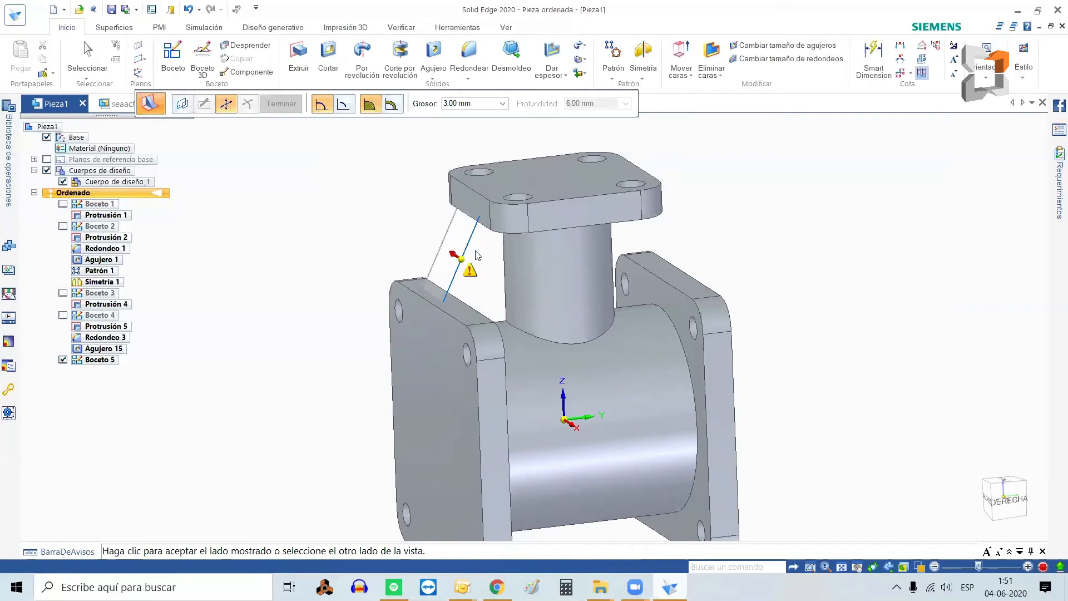
Set the rib's thickness to 20 mm, fill it toward the neck, and finish the feature.
{"action": "left_click", "coordinate": [472, 104]}
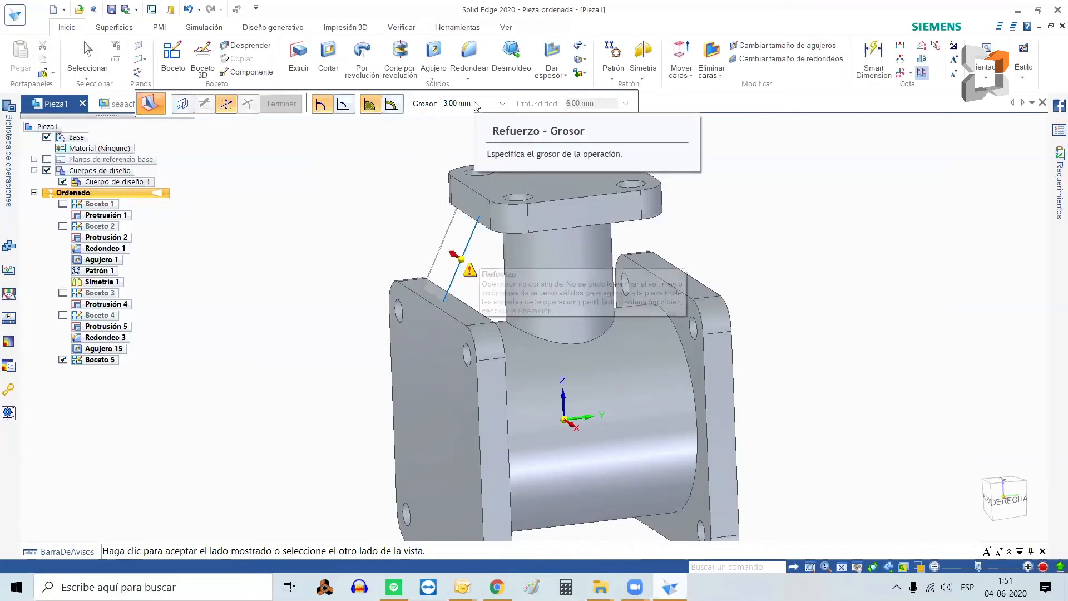
{"action": "type", "text": "20"}
{"action": "key", "text": "Return"}
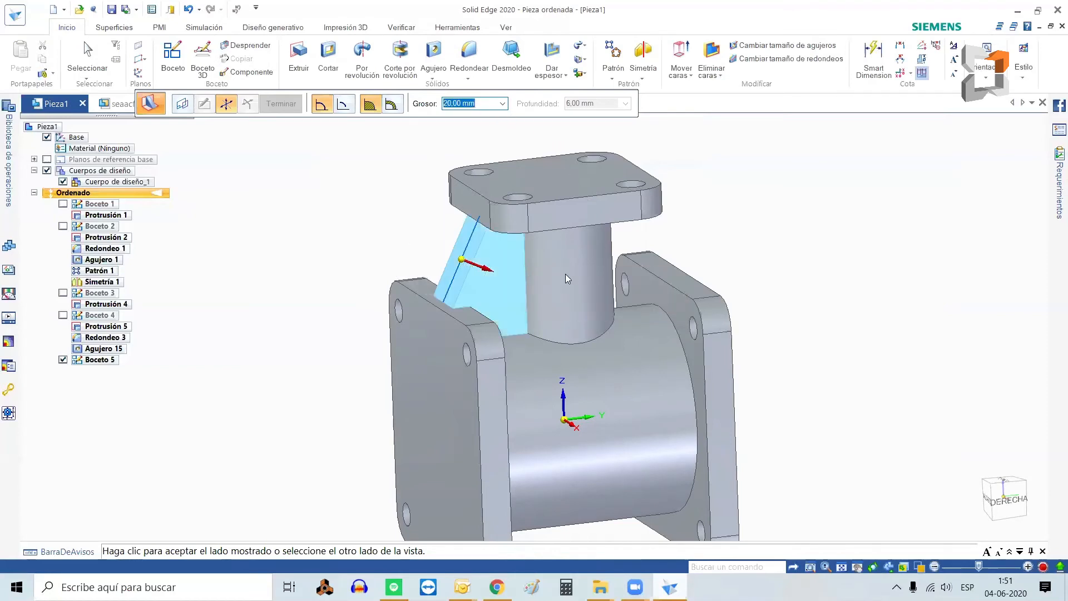
{"action": "left_click", "coordinate": [585, 266]}
{"action": "mouse_move", "coordinate": [870, 271]}
{"action": "middle_mouse_down"}
{"action": "mouse_move", "coordinate": [932, 238]}
{"action": "mouse_move", "coordinate": [880, 261]}
{"action": "middle_mouse_up"}
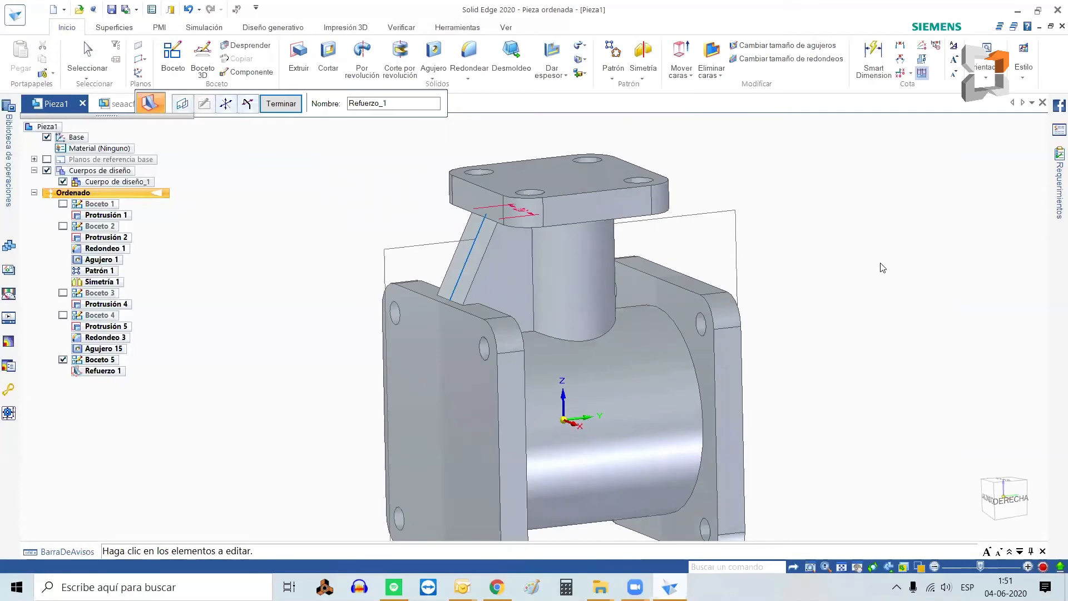
{"action": "left_click", "coordinate": [280, 104]}
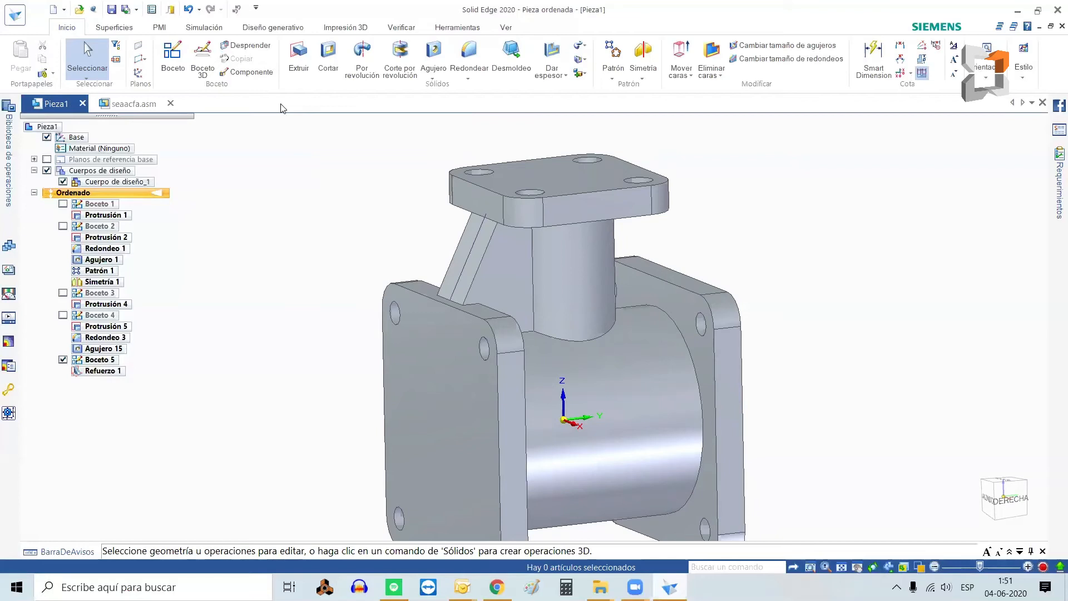
Move Simetría 1 below Refuerzo 1 in the ordered feature history.
{"action": "left_click", "coordinate": [106, 283]}
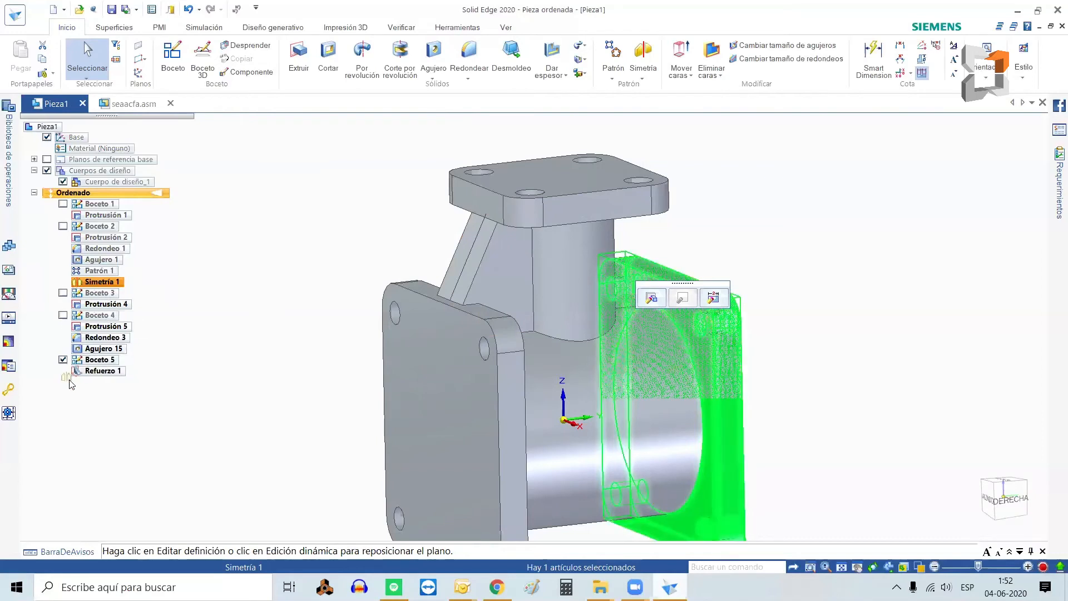
{"action": "left_click_drag", "start_coordinate": [71, 383], "coordinate": [70, 376]}
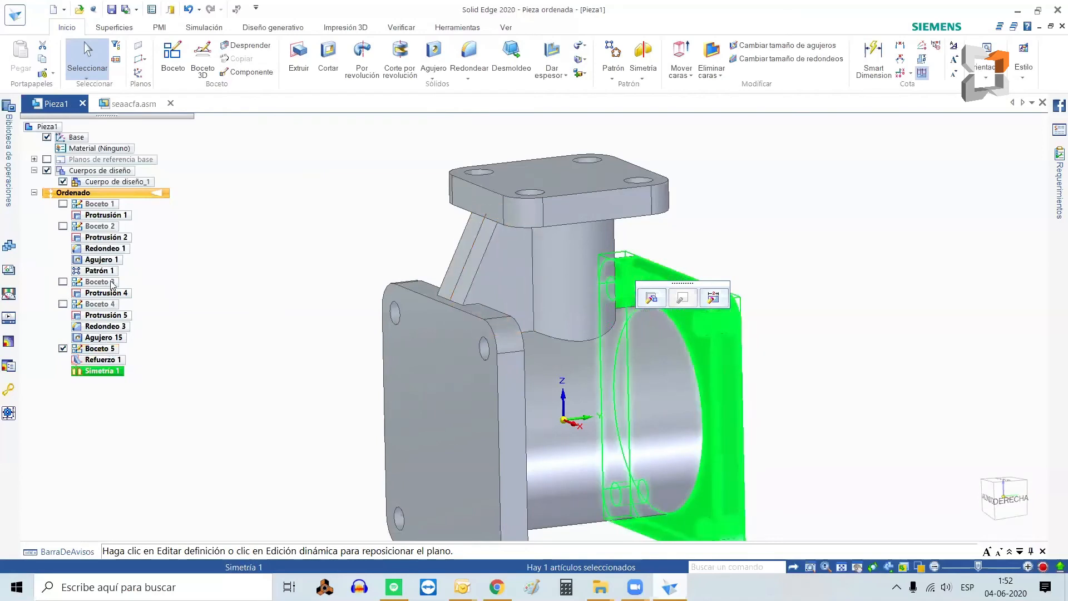
Edit the Simetría 1 definition to include Refuerzo 1 in the mirrored features, finish it, and fit the whole body in view.
{"action": "left_click", "coordinate": [100, 371]}
{"action": "left_click_drag", "start_coordinate": [668, 287], "coordinate": [766, 225]}
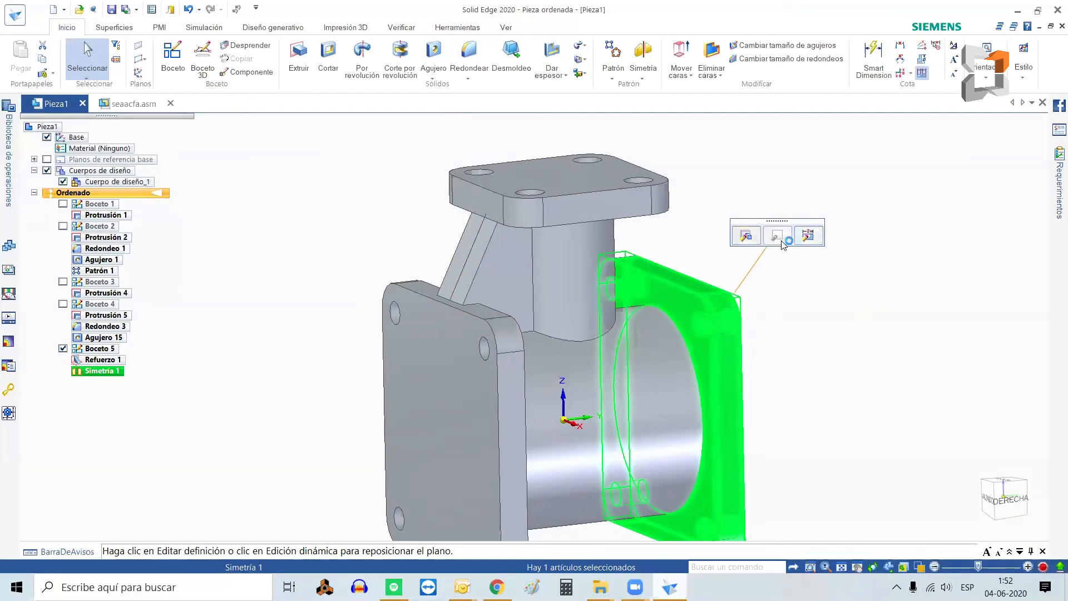
{"action": "left_click", "coordinate": [744, 235]}
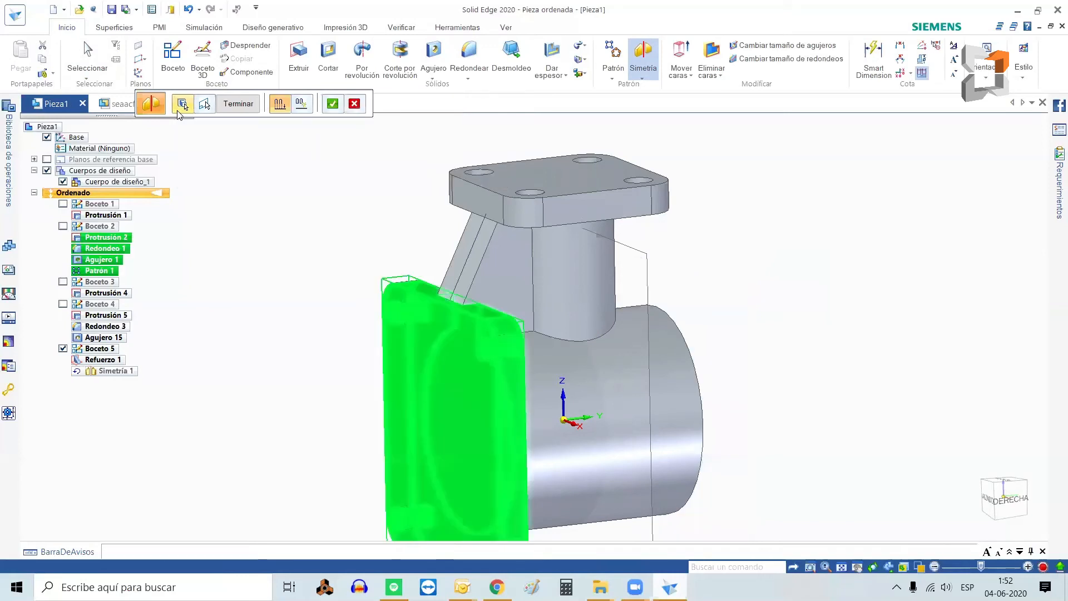
{"action": "left_click", "coordinate": [119, 361]}
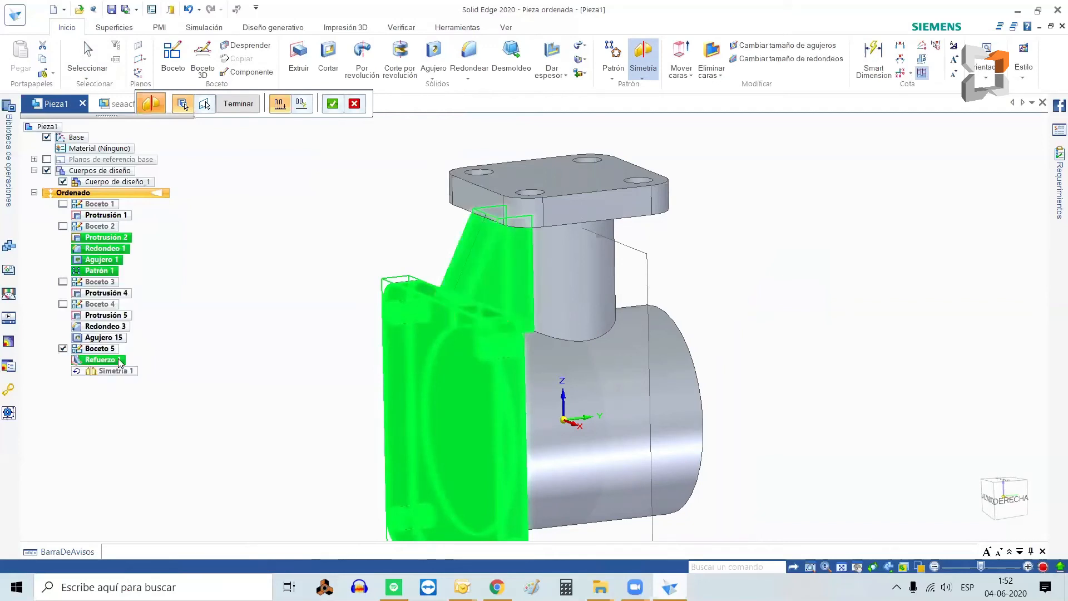
{"action": "left_click", "coordinate": [332, 104]}
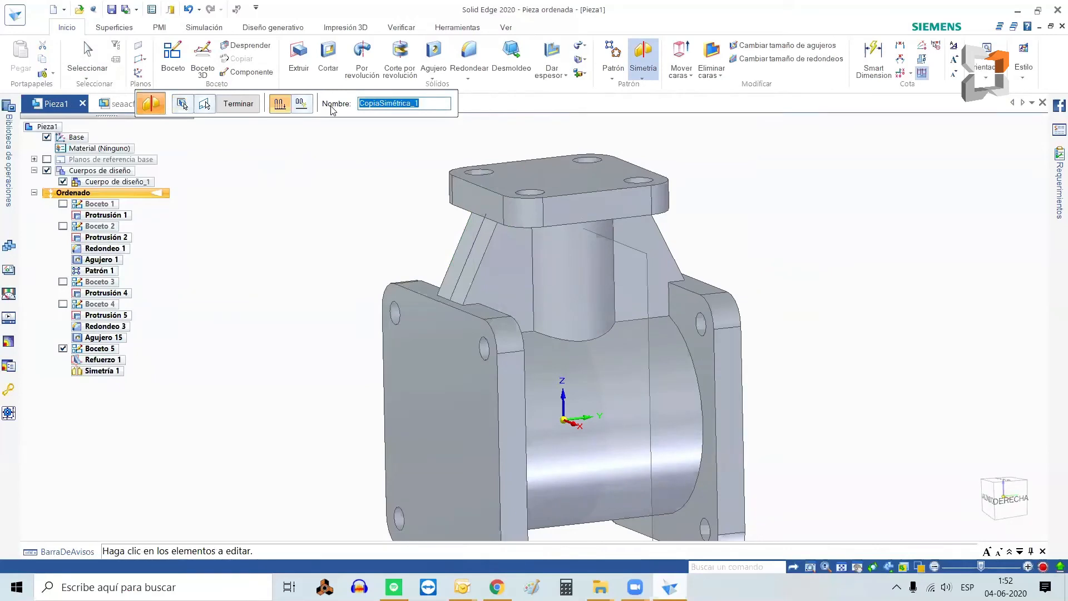
{"action": "left_click", "coordinate": [238, 104]}
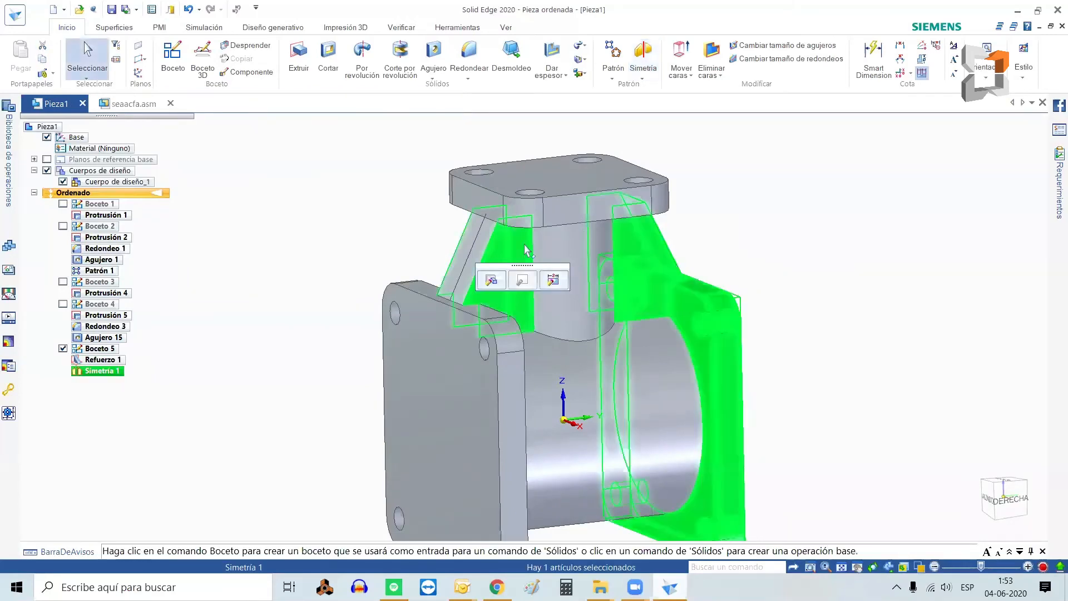
{"action": "scroll", "coordinate": [920, 327], "scroll_direction": "down", "scroll_amount": 2}
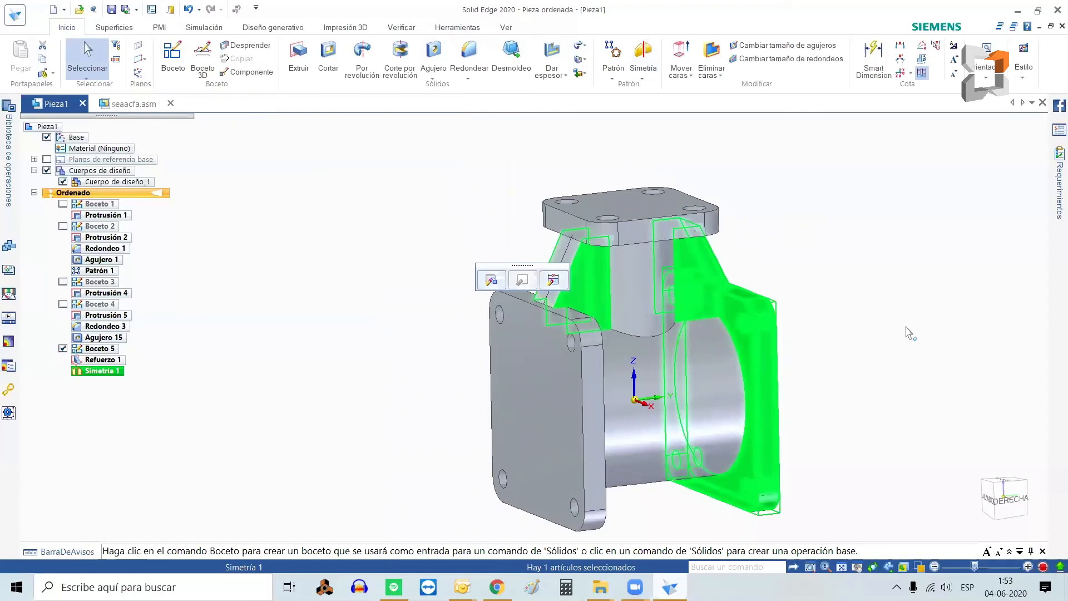
{"action": "middle_click_drag", "start_coordinate": [893, 324], "coordinate": [784, 334]}
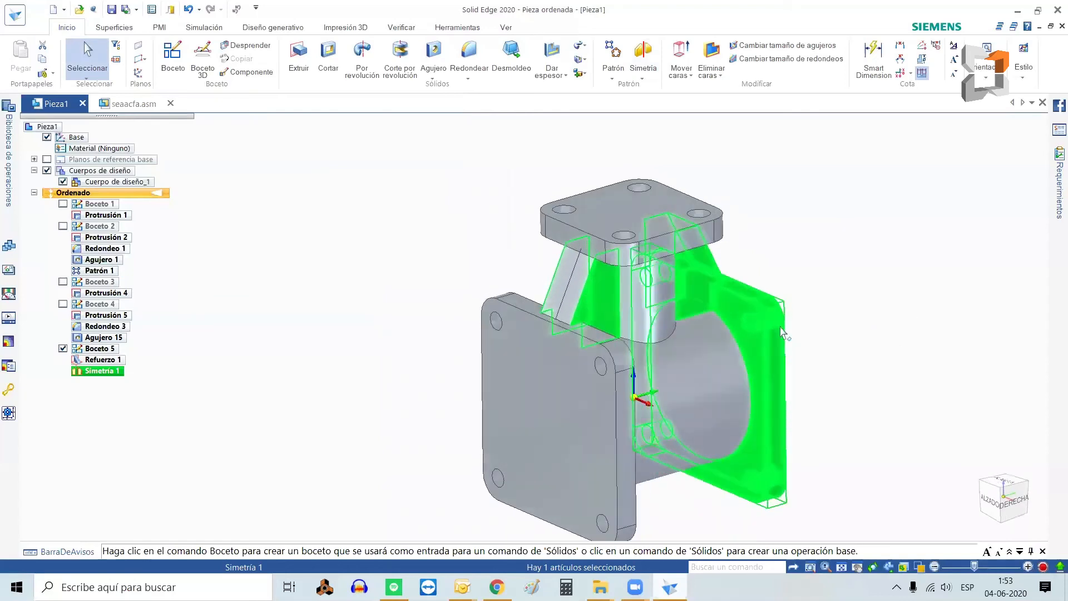
{"action": "left_click", "coordinate": [381, 263]}
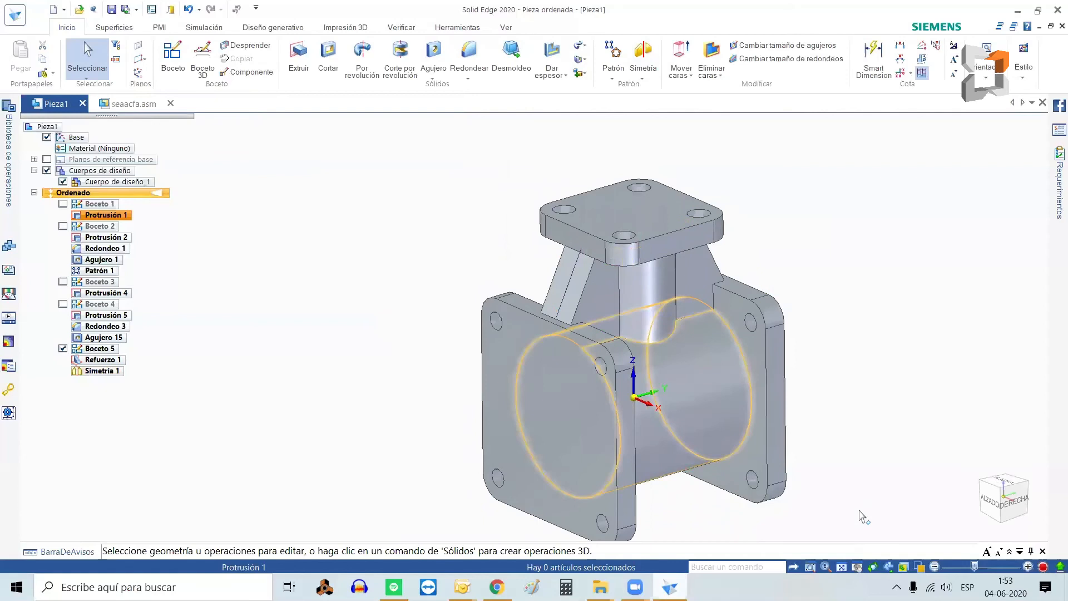
{"action": "left_click", "coordinate": [842, 566]}
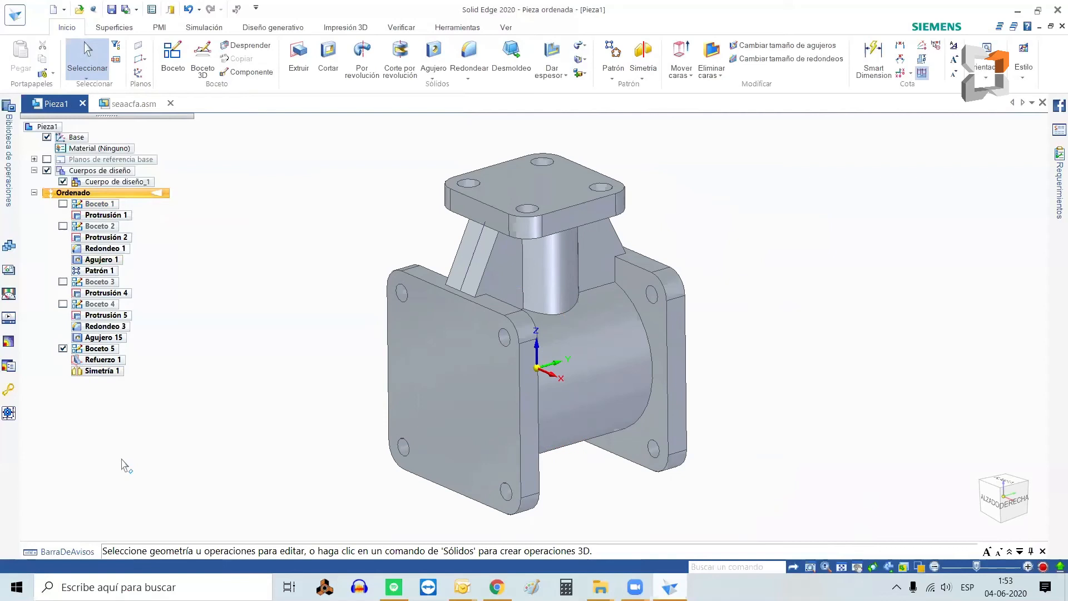
Examine the reference part Body01.par in seaacfa.asm, comparing its shape with the modelled body, and return to Pieza1.
{"action": "left_click", "coordinate": [1039, 26]}
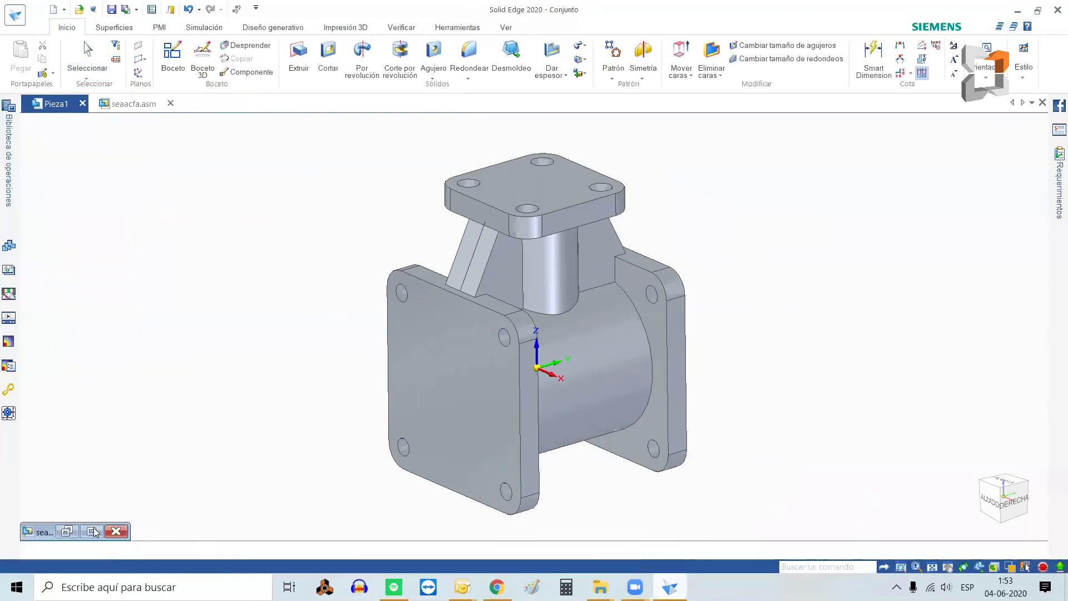
{"action": "left_click", "coordinate": [92, 531]}
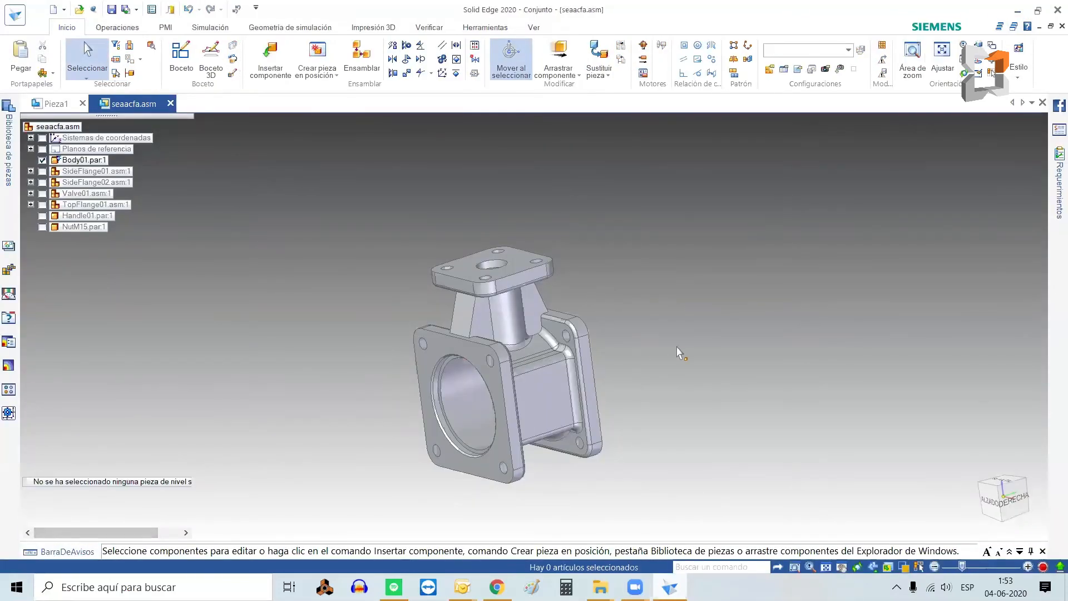
{"action": "mouse_move", "coordinate": [662, 336]}
{"action": "middle_mouse_down"}
{"action": "mouse_move", "coordinate": [746, 302]}
{"action": "mouse_move", "coordinate": [708, 303]}
{"action": "mouse_move", "coordinate": [630, 344]}
{"action": "mouse_move", "coordinate": [613, 315]}
{"action": "mouse_move", "coordinate": [662, 346]}
{"action": "middle_mouse_up"}
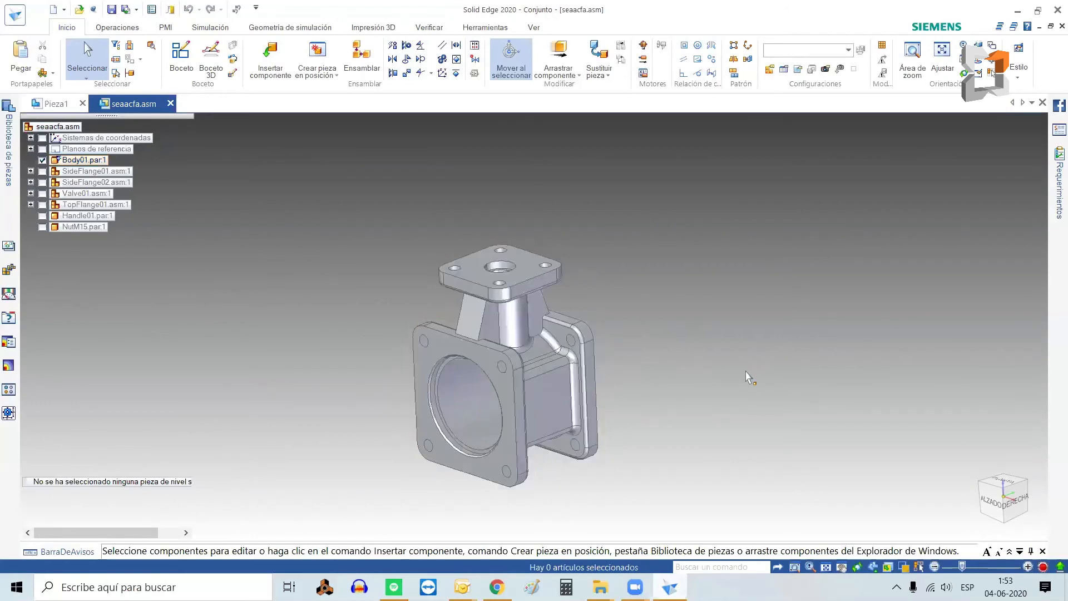
{"action": "left_click", "coordinate": [1039, 30]}
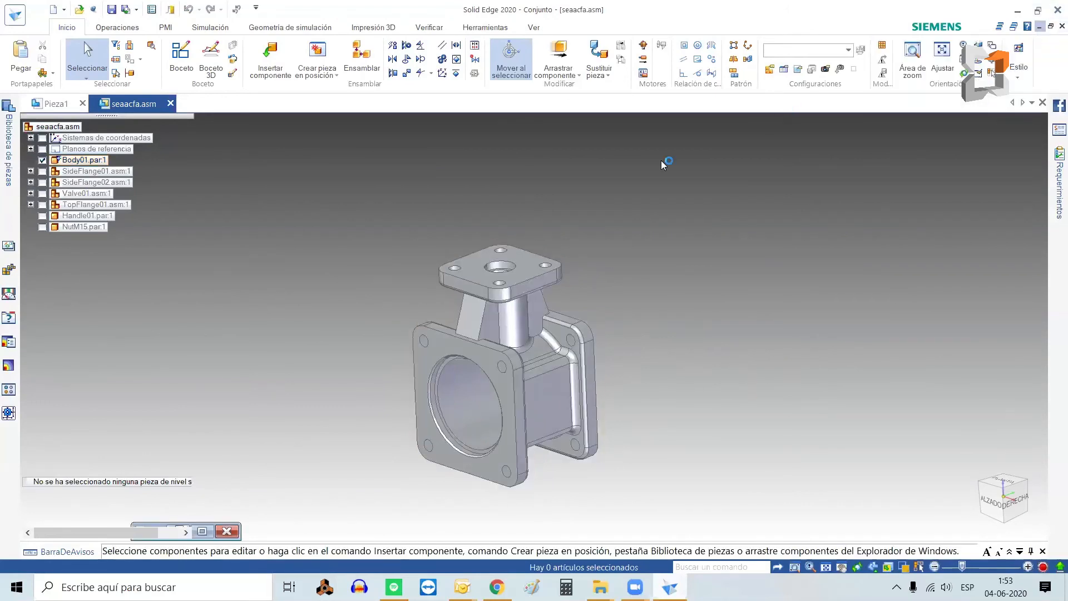
{"action": "left_click", "coordinate": [202, 532]}
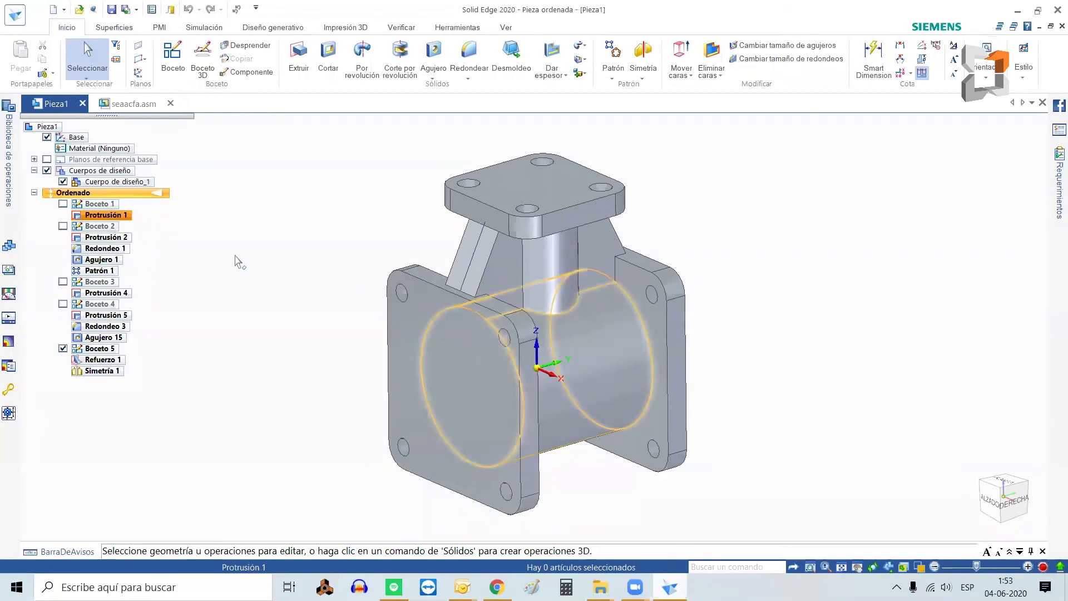
Open the profile of Boceto 1 for editing and reposition the 70 mm diameter dimension closer to the circle.
{"action": "left_click", "coordinate": [86, 205]}
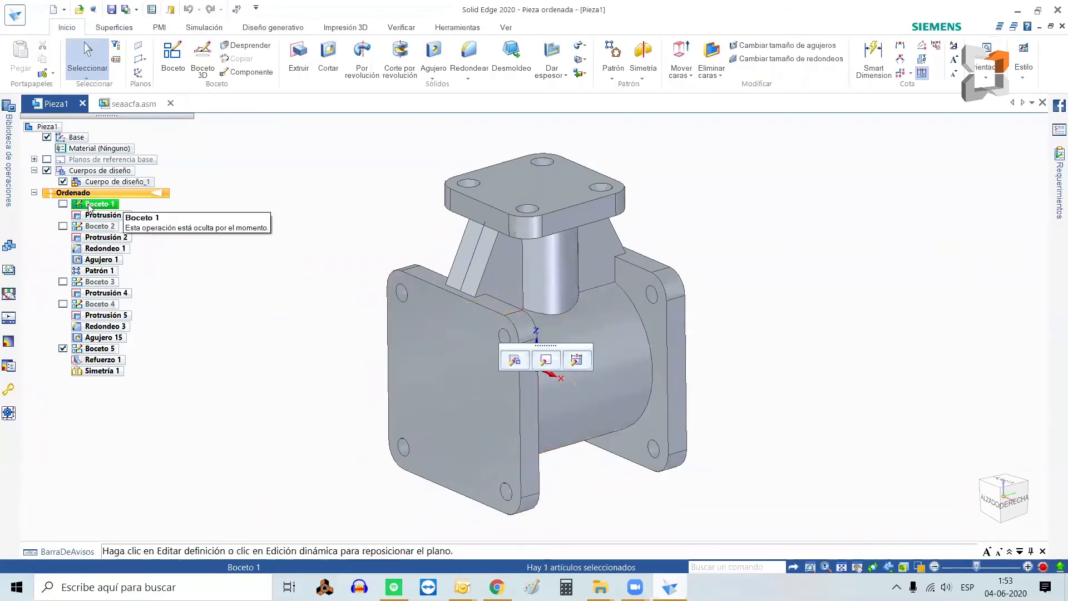
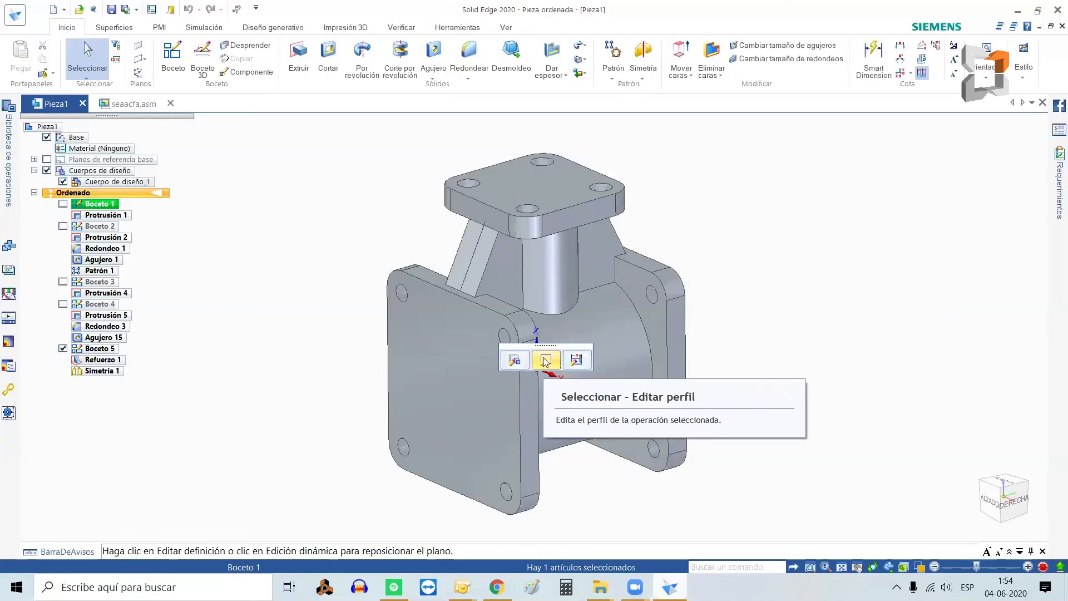
{"action": "left_click", "coordinate": [545, 360]}
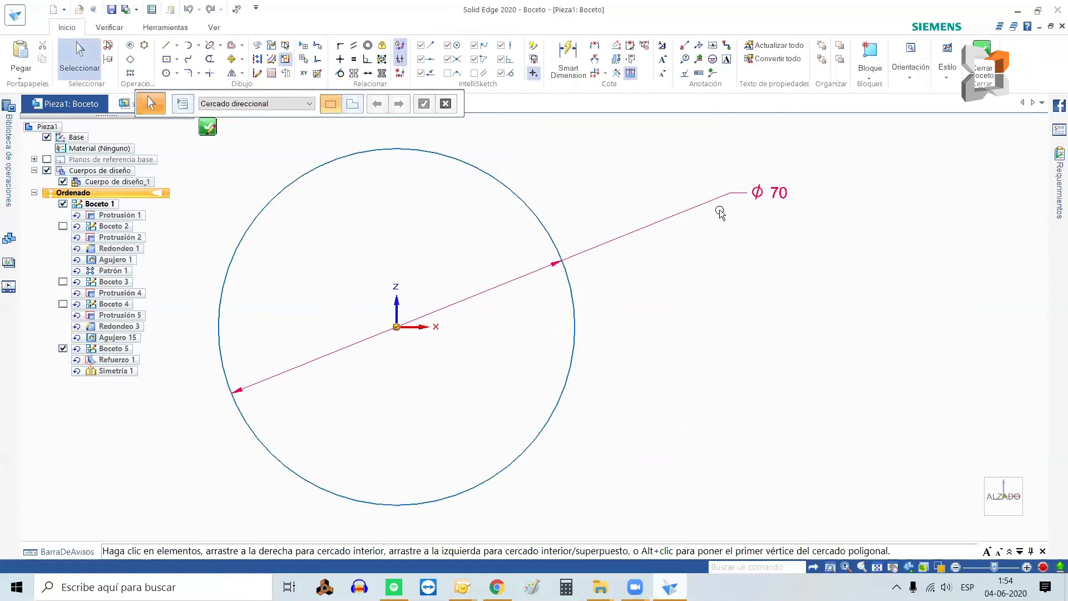
{"action": "left_click", "coordinate": [744, 201]}
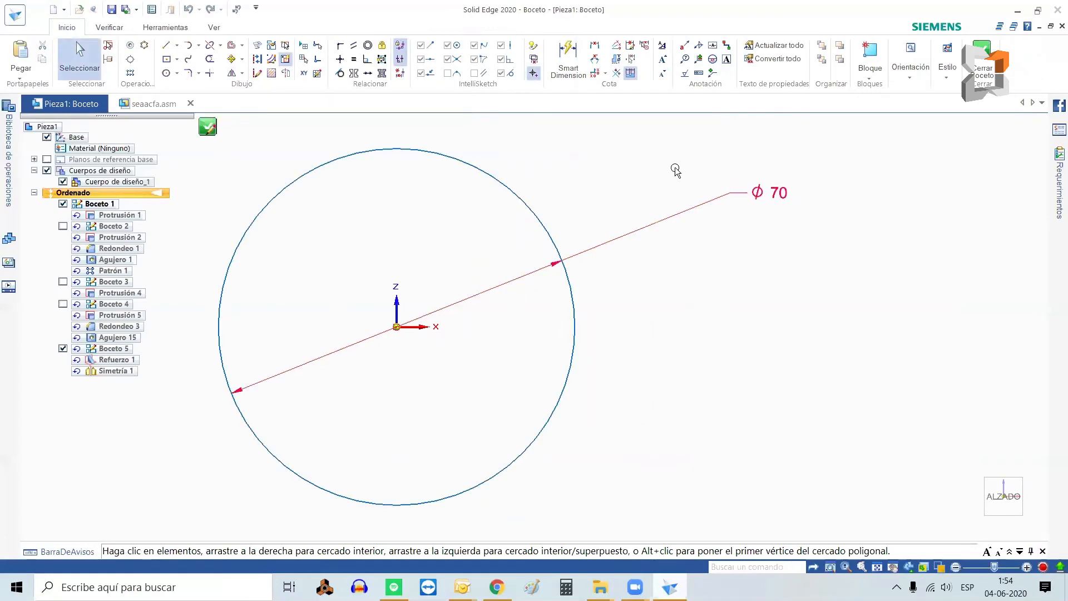
{"action": "left_click_drag", "start_coordinate": [749, 182], "coordinate": [556, 153]}
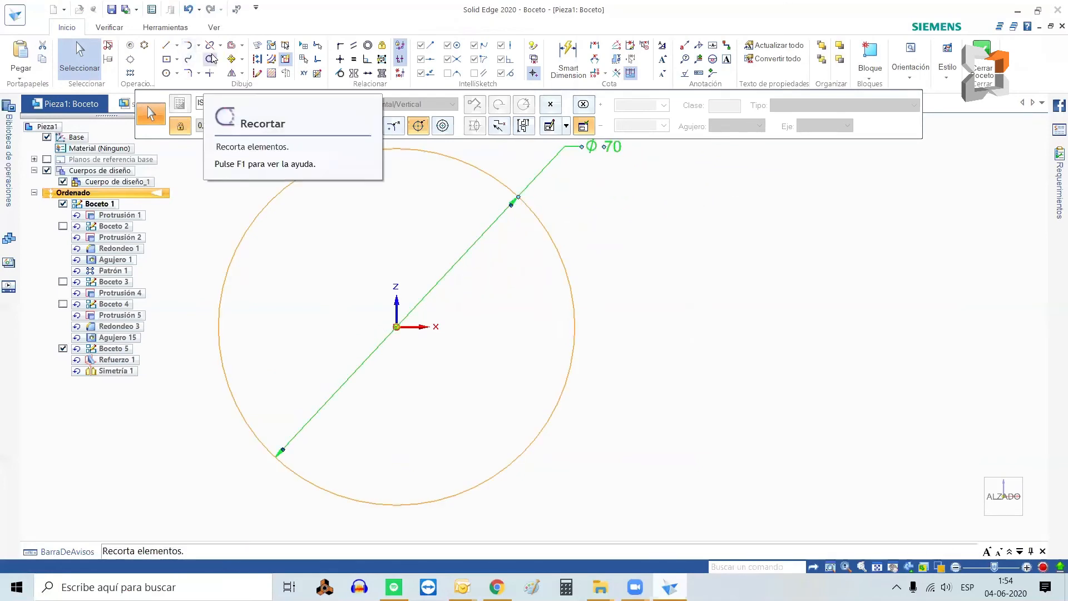
Draw a centre rectangle about 38 mm high, overlapping the right half of the 70 mm circle.
{"action": "left_click", "coordinate": [166, 59]}
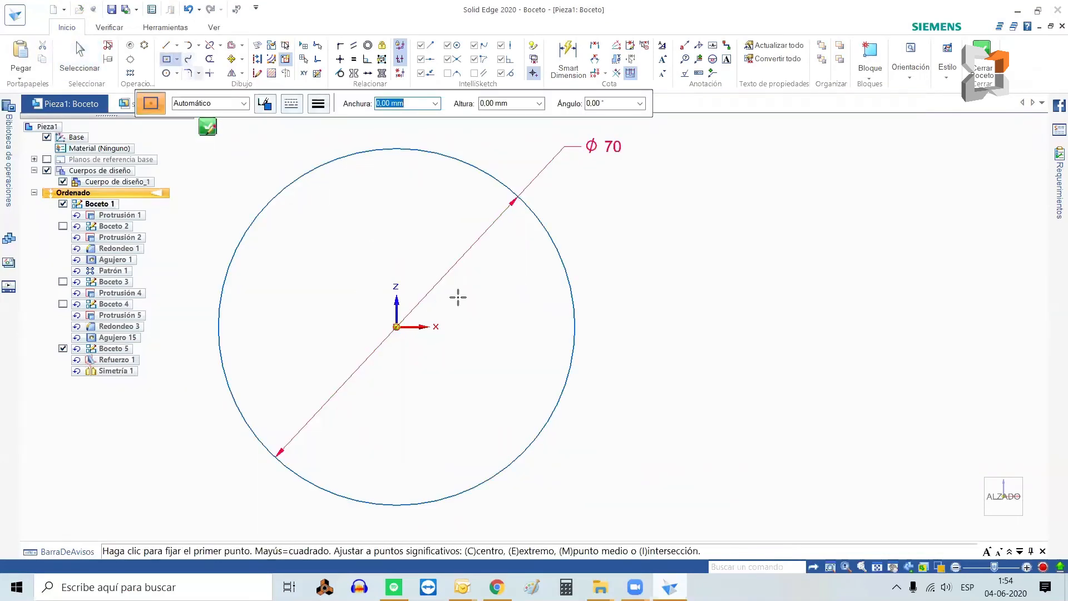
{"action": "left_click", "coordinate": [529, 303]}
{"action": "left_click", "coordinate": [628, 399]}
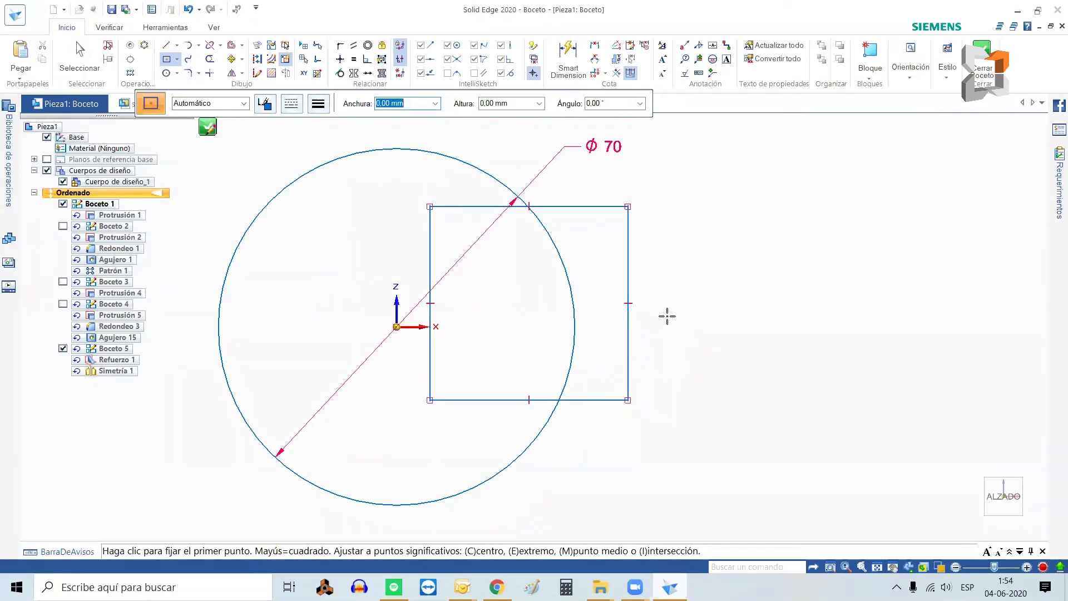
Dimension the rectangle's right vertical side and set its height to 50 mm.
{"action": "left_click", "coordinate": [573, 61]}
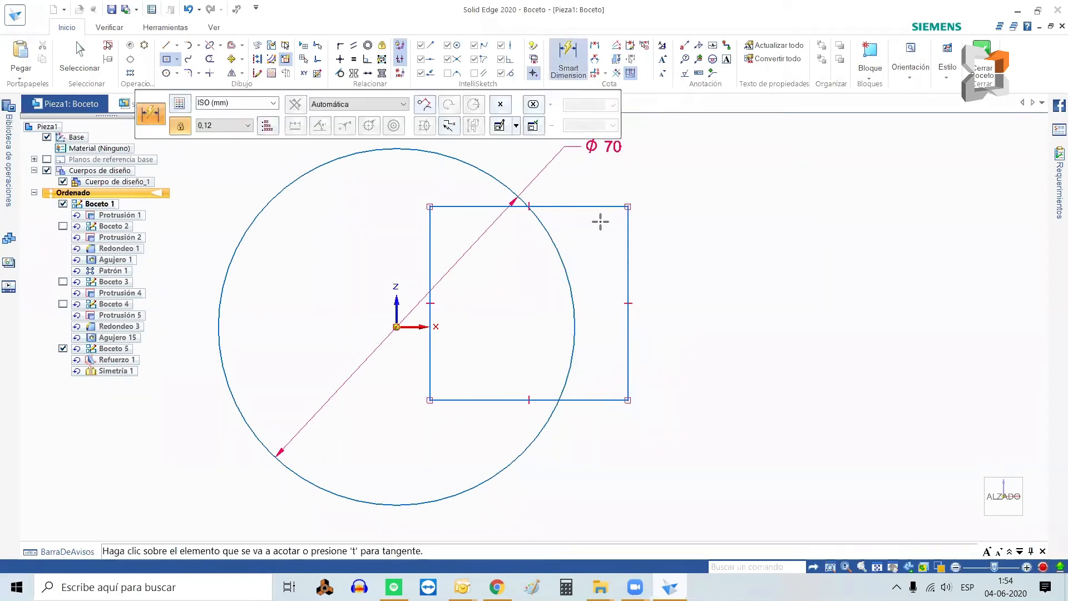
{"action": "left_click", "coordinate": [627, 261]}
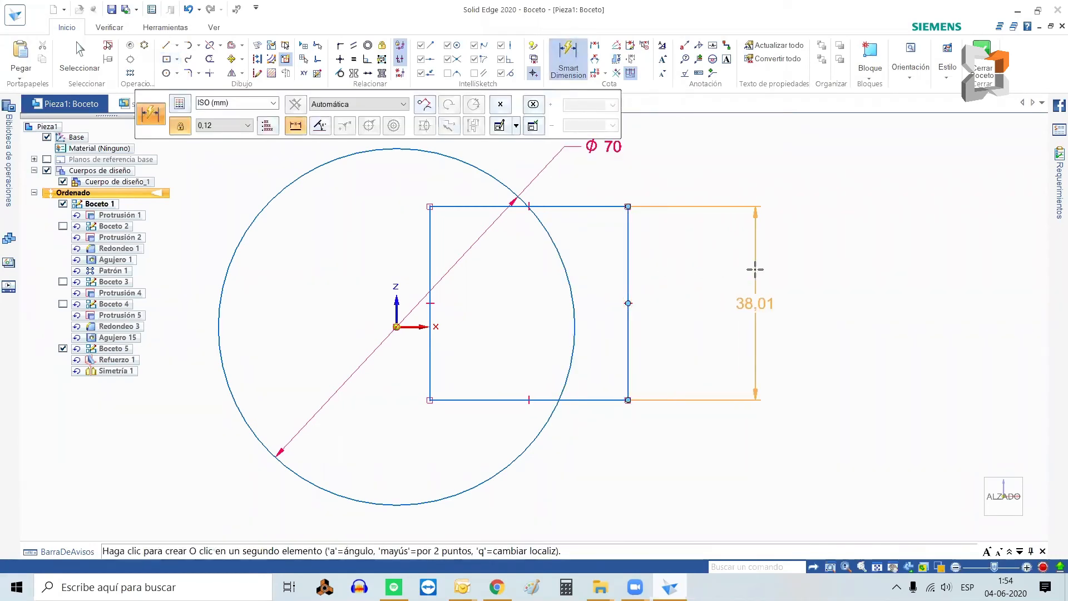
{"action": "left_click", "coordinate": [755, 269]}
{"action": "type", "text": "5"}
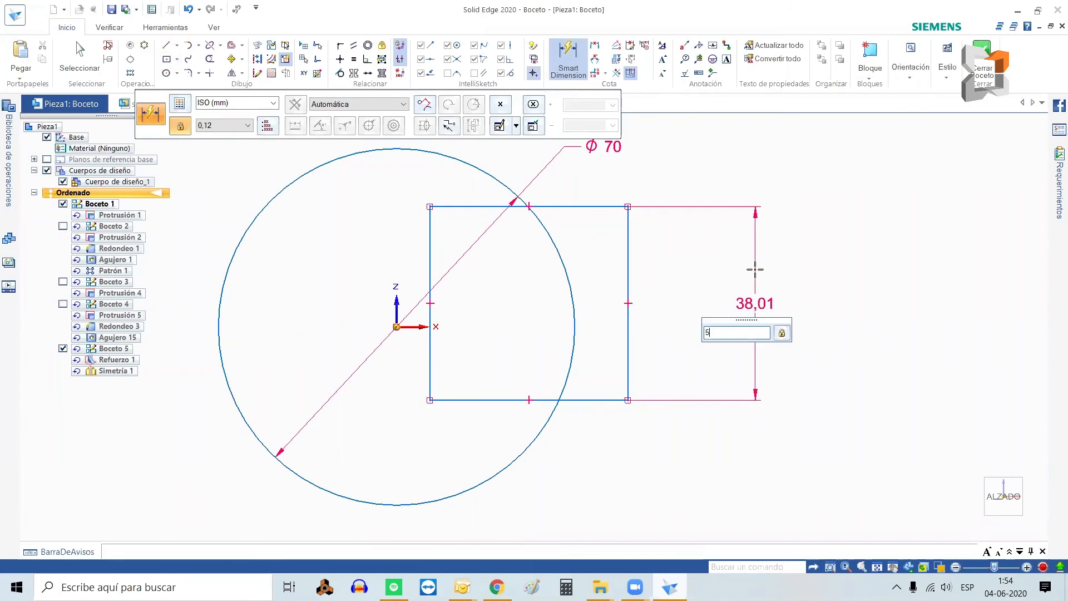
{"action": "type", "text": "0"}
{"action": "key", "text": "Return"}
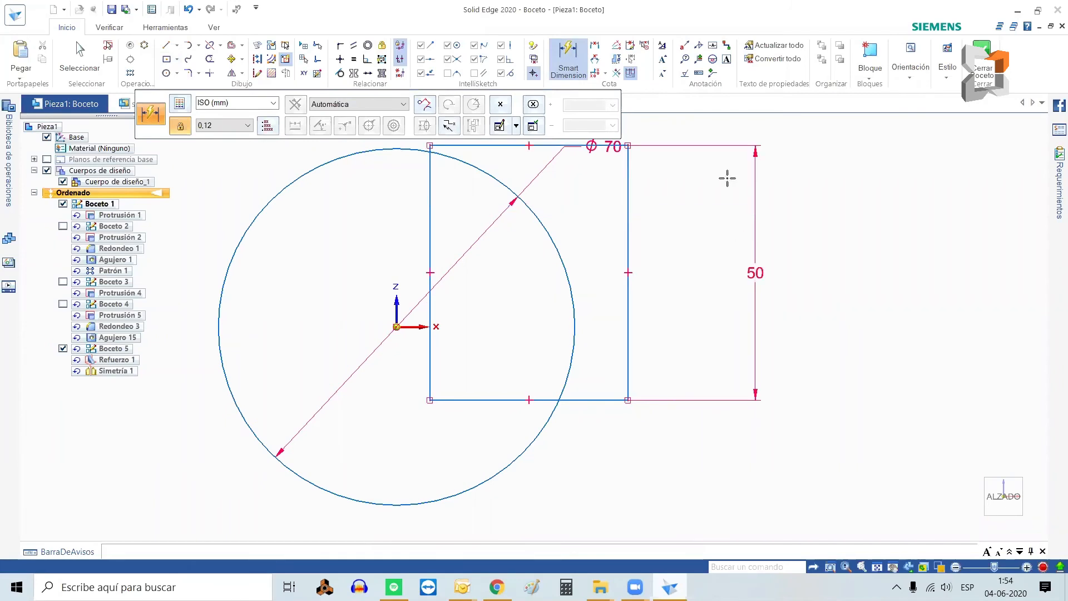
Dimension the horizontal distance from the origin to the rectangle's right side as 37 mm.
{"action": "left_click", "coordinate": [629, 204]}
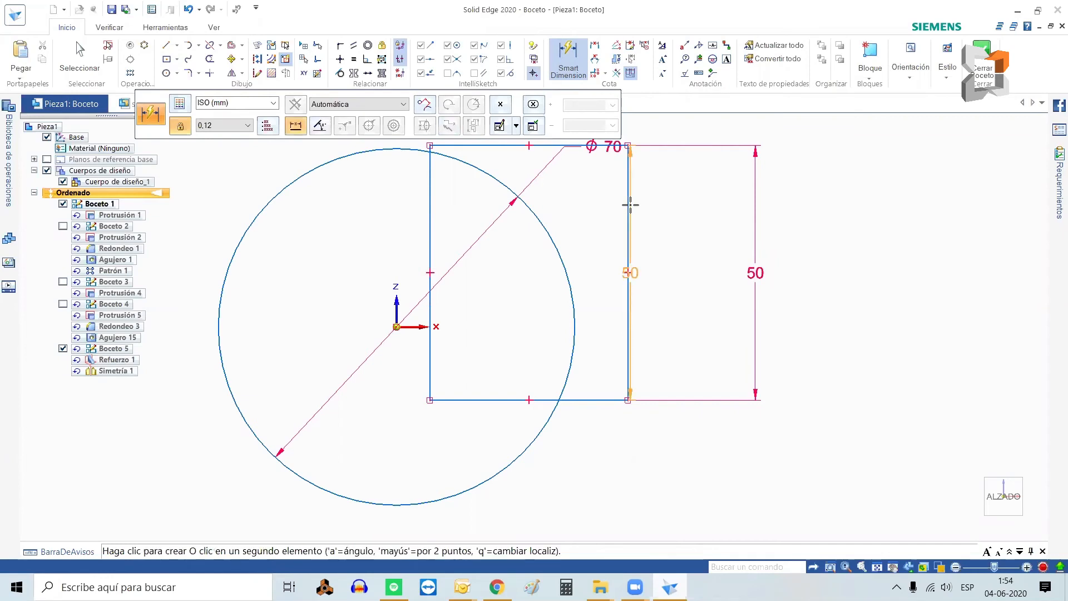
{"action": "left_click", "coordinate": [396, 327]}
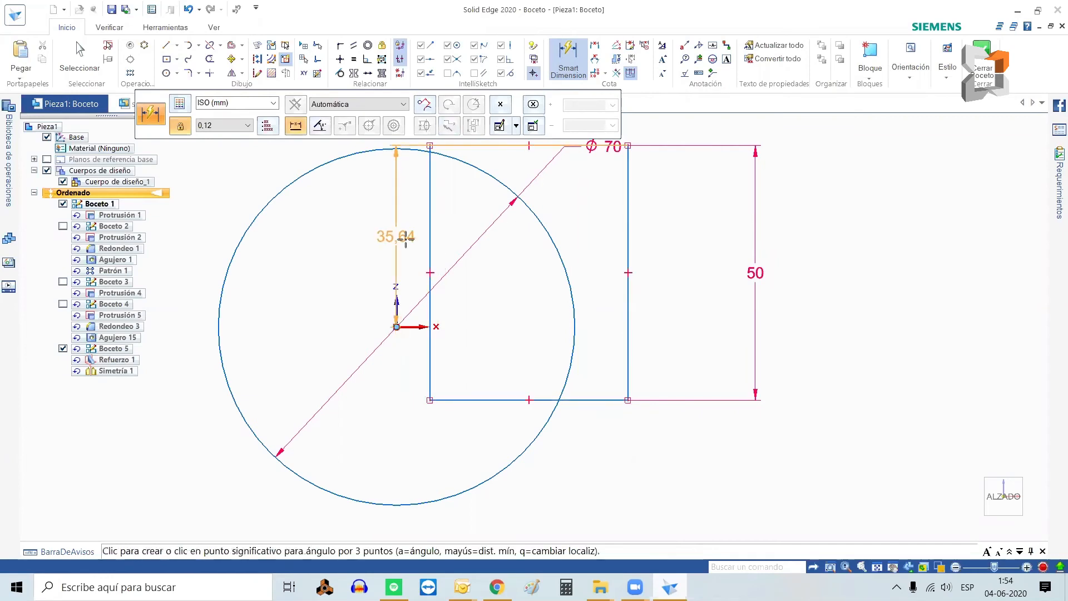
{"action": "left_click", "coordinate": [407, 444]}
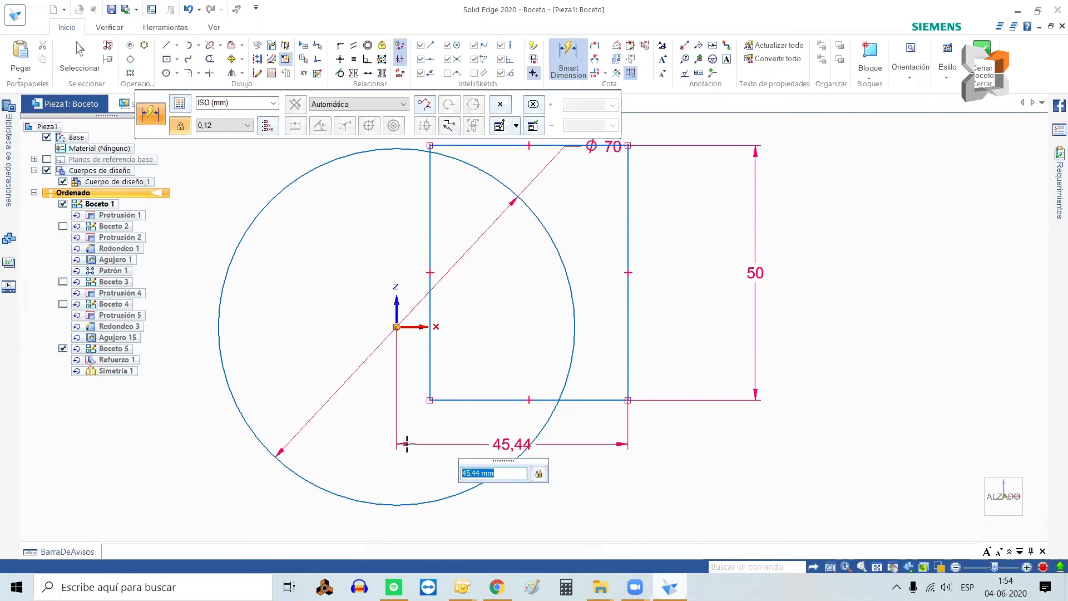
{"action": "type", "text": "37"}
{"action": "key", "text": "Return"}
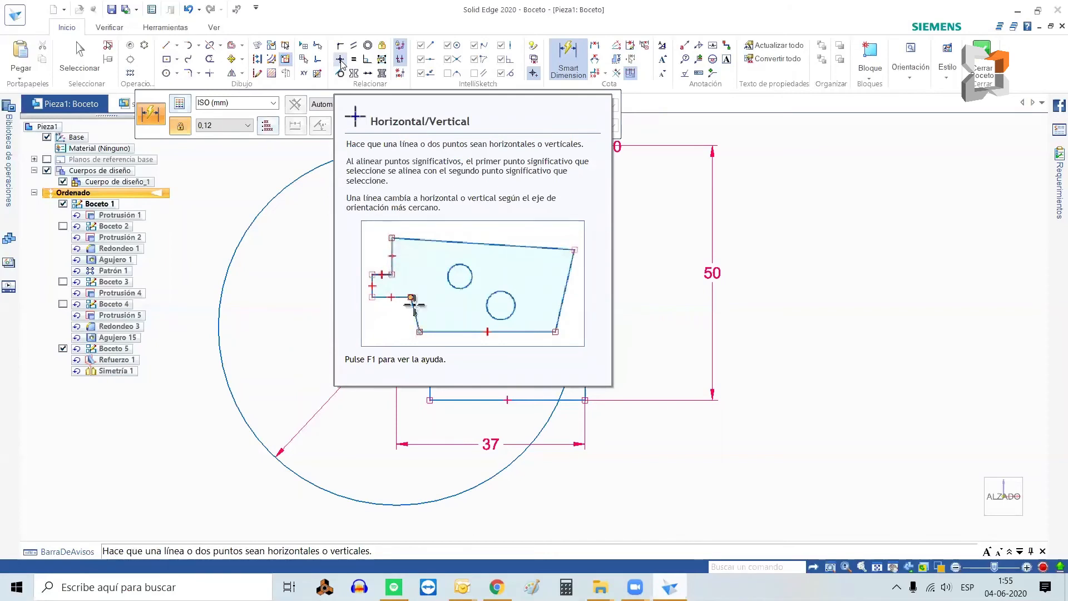
Try a Horizontal/Vertical relation between the midpoint of the rectangle's left side and the circle's centre, and undo it.
{"action": "left_click", "coordinate": [340, 59]}
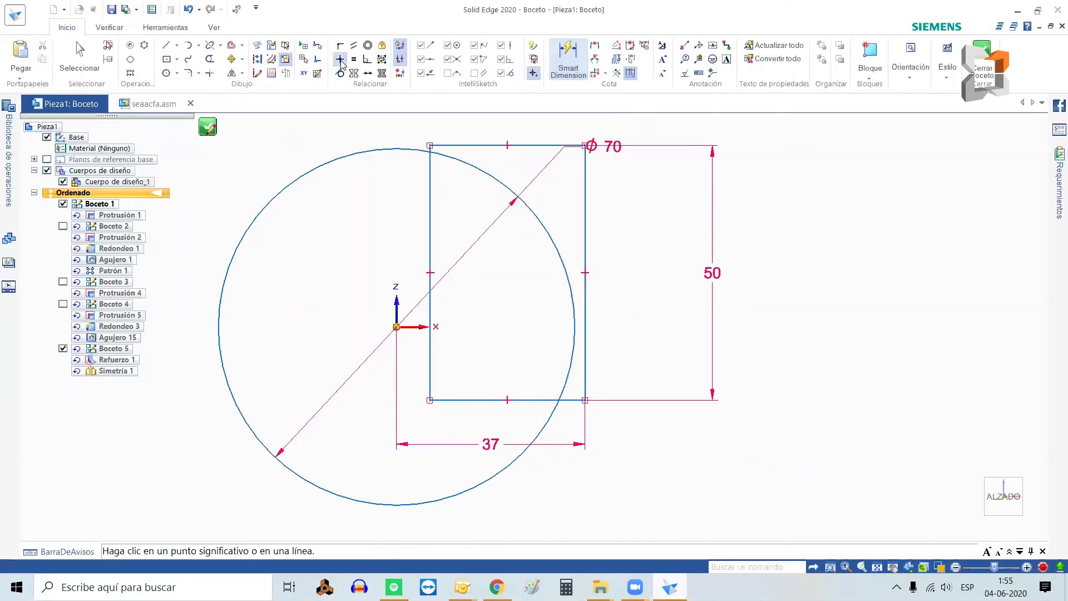
{"action": "left_click", "coordinate": [428, 272]}
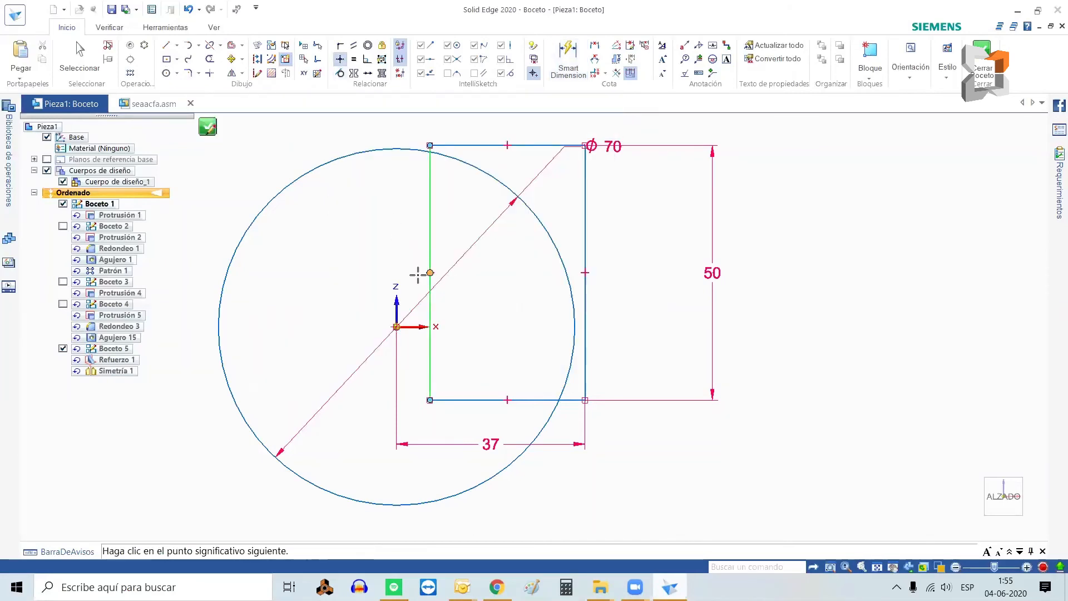
{"action": "left_click", "coordinate": [397, 327]}
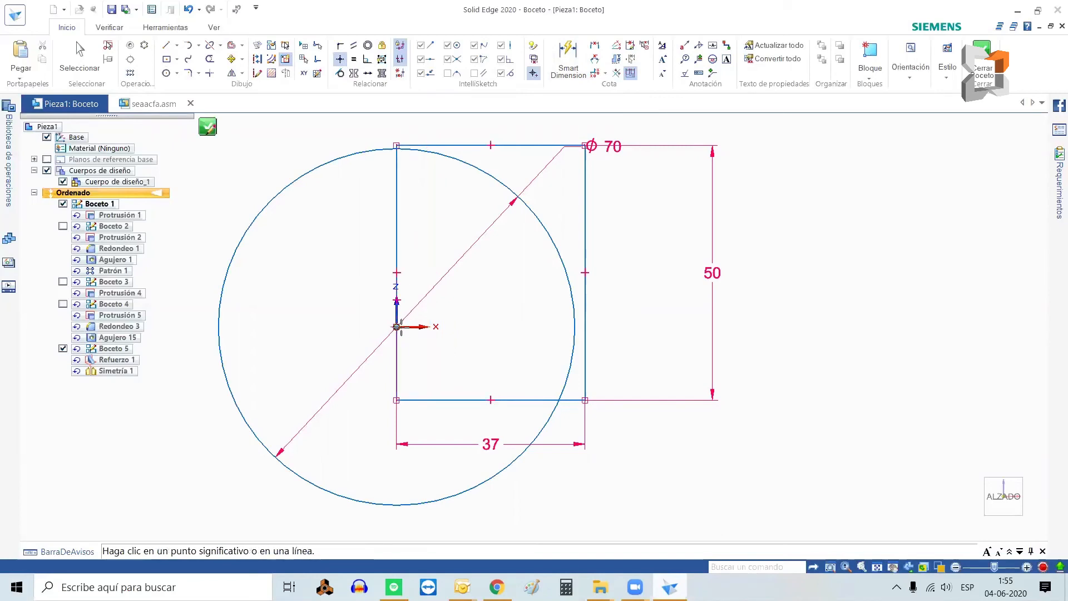
{"action": "key", "text": "ctrl+z"}
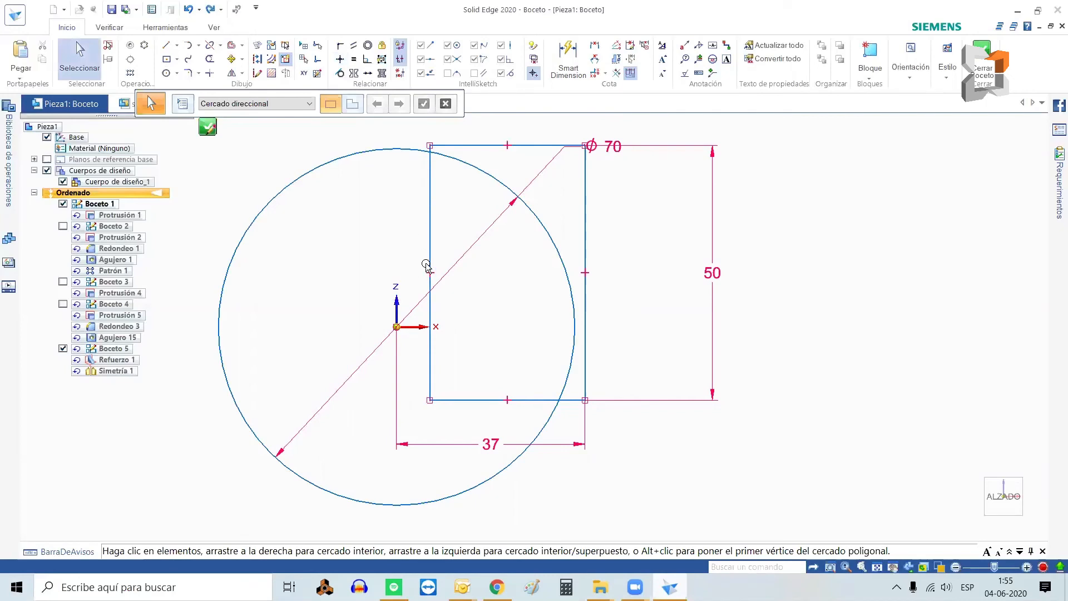
Show the base reference planes and try a Horizontal/Vertical relation between the midpoint of the rectangle's left side and the origin.
{"action": "left_click", "coordinate": [340, 59]}
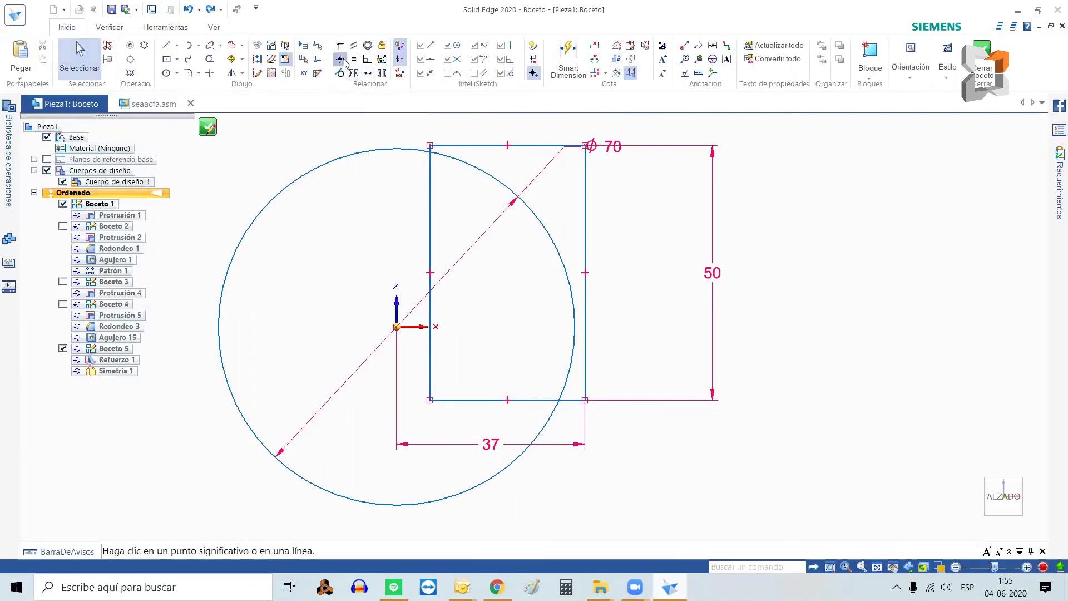
{"action": "left_click", "coordinate": [430, 272]}
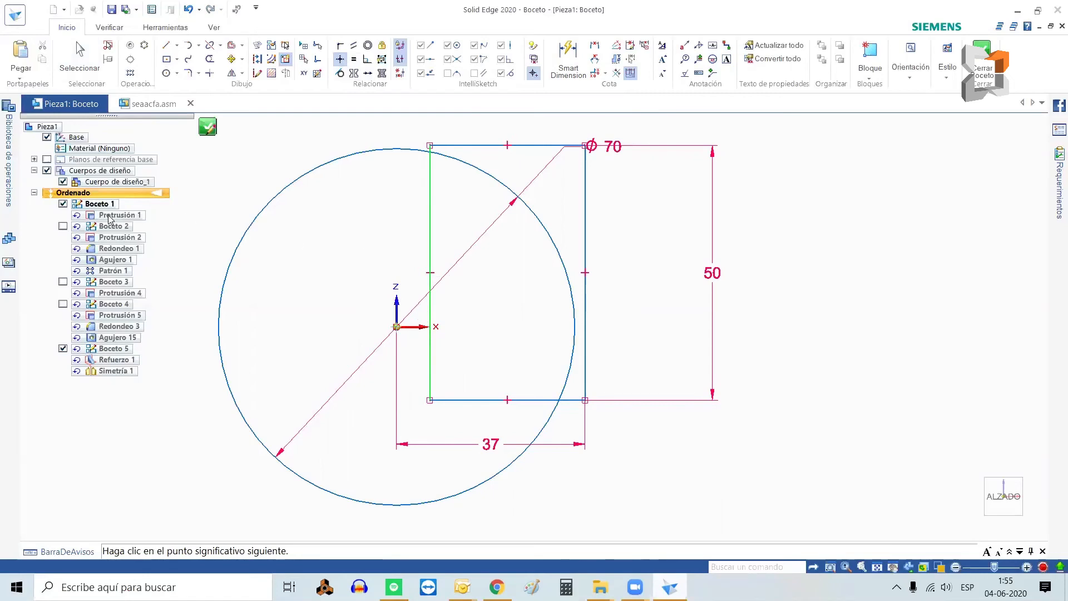
{"action": "left_click", "coordinate": [47, 159]}
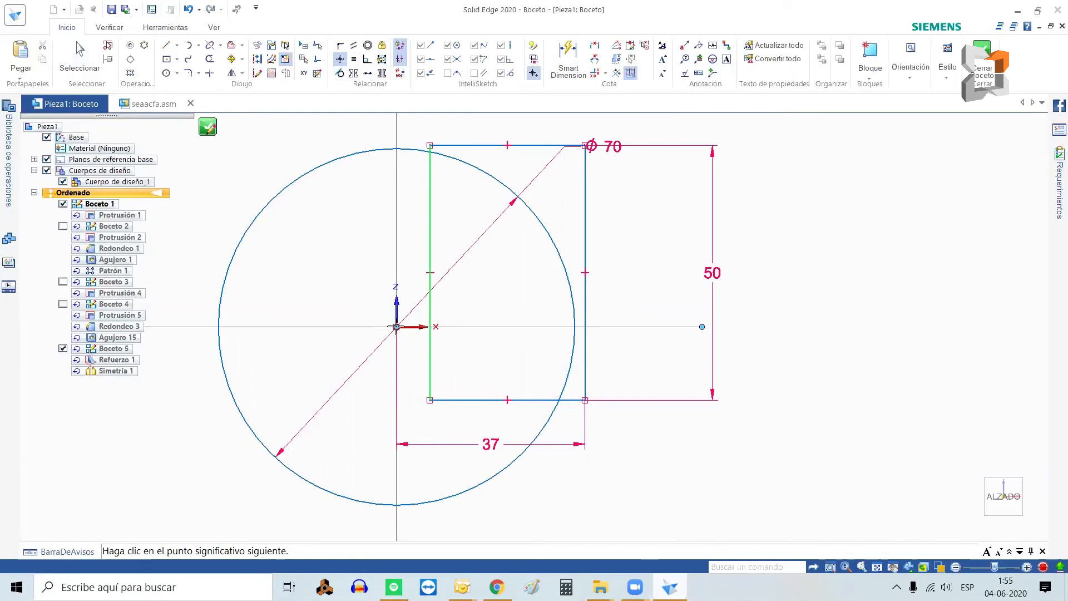
{"action": "left_click", "coordinate": [396, 327]}
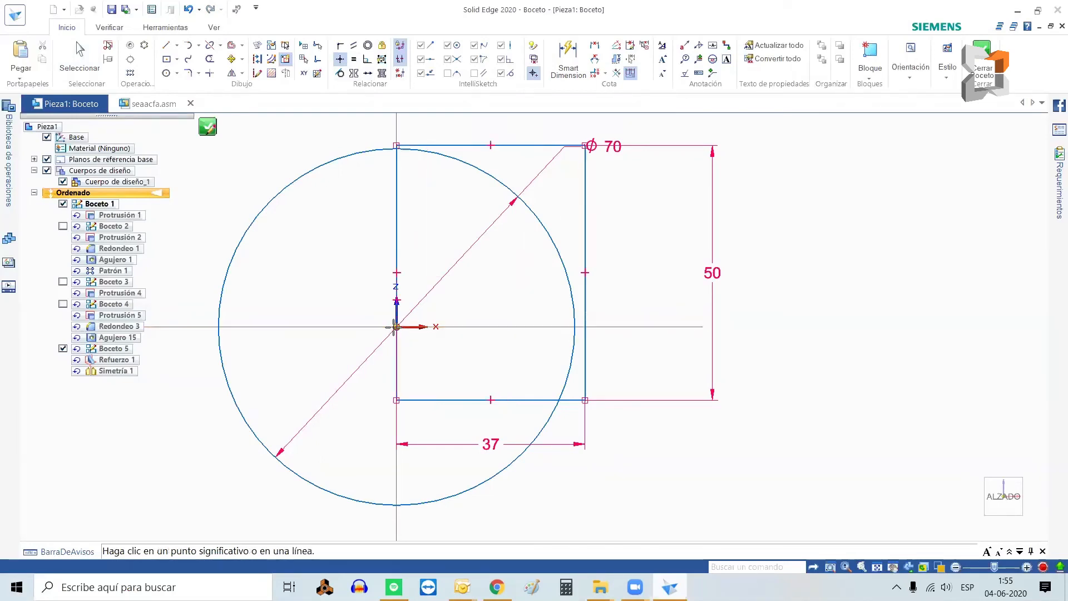
{"action": "key", "text": "ctrl+z"}
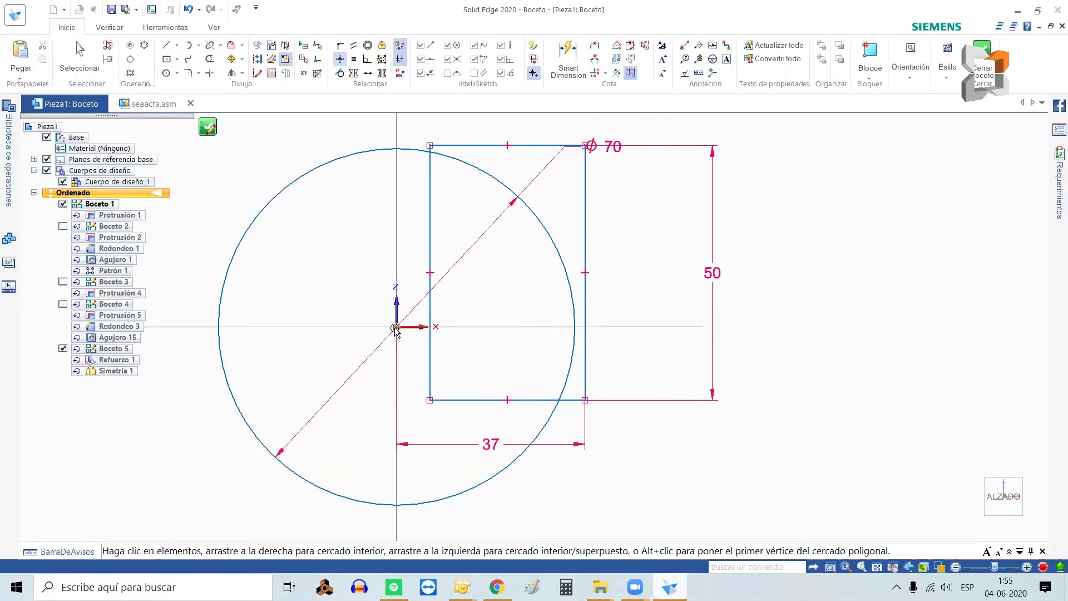
{"action": "key", "text": "Escape"}
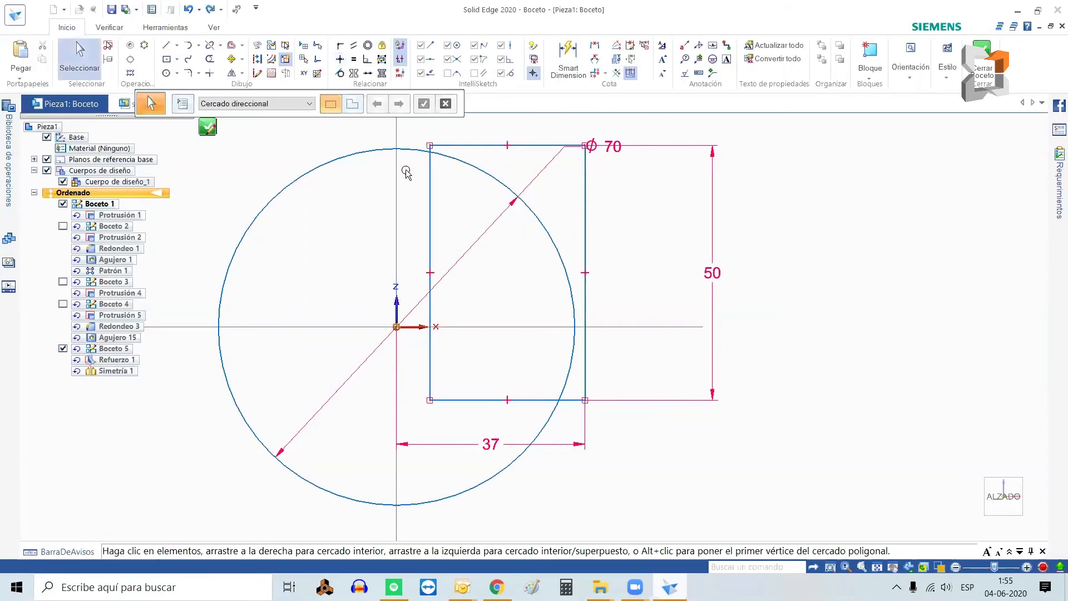
Try a Connect relation joining the midpoint of the rectangle's left side to the circle's centre, and undo it.
{"action": "left_click", "coordinate": [341, 46]}
{"action": "left_click", "coordinate": [429, 272]}
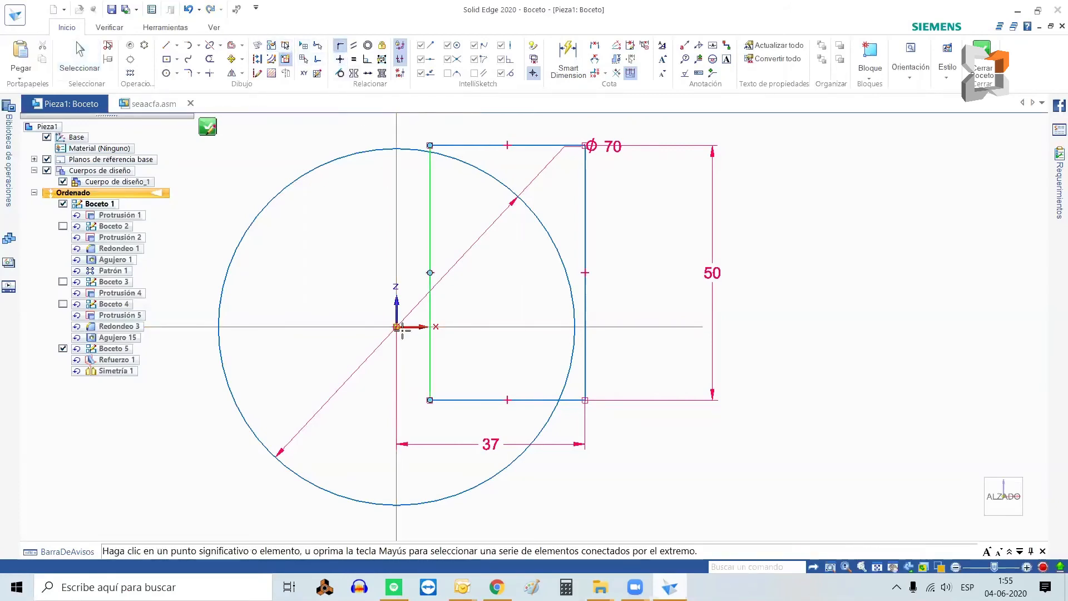
{"action": "left_click", "coordinate": [396, 328]}
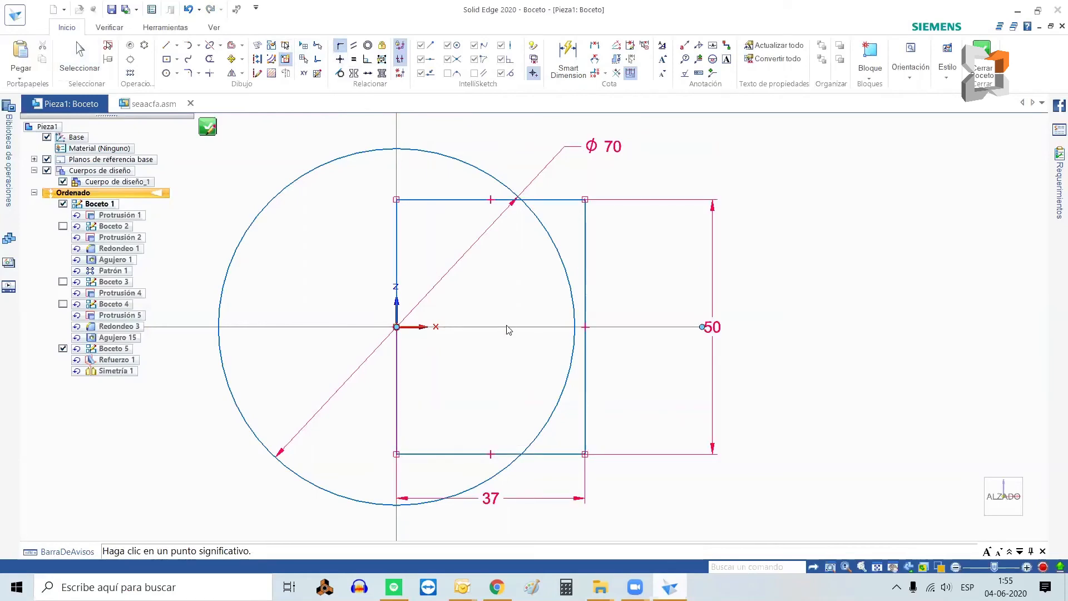
{"action": "key", "text": "ctrl+z"}
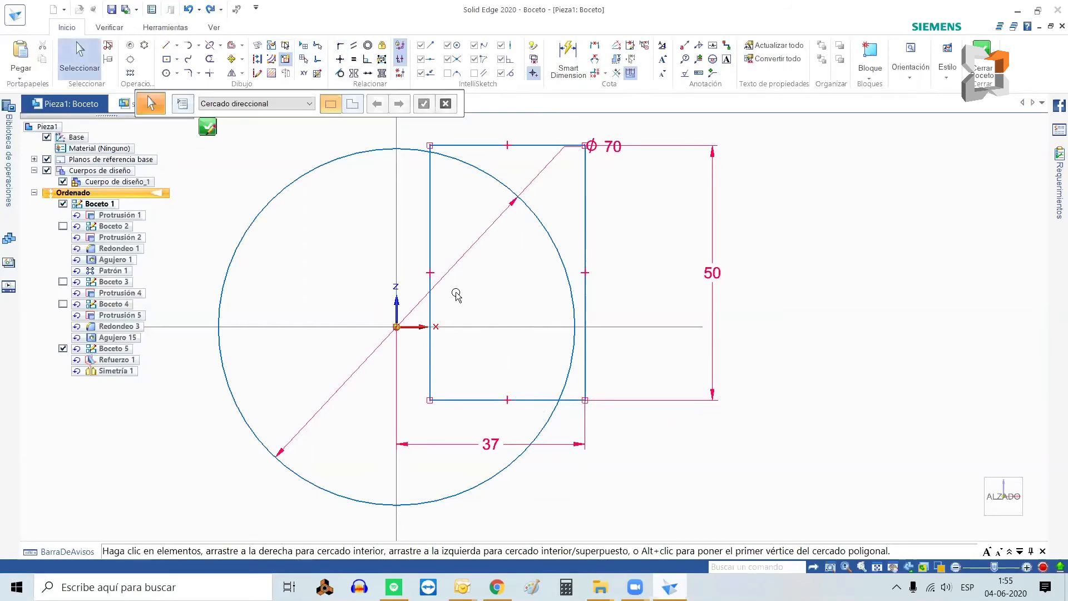
Try connecting the midpoint of the rectangle's left side to the horizontal reference line near the origin, and undo it.
{"action": "left_click", "coordinate": [340, 45]}
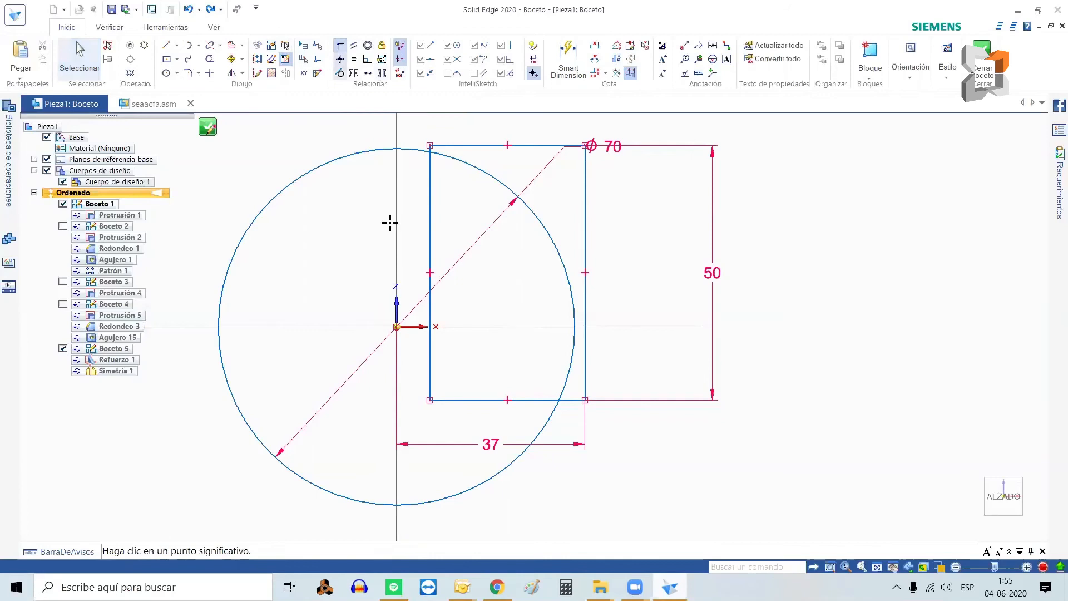
{"action": "left_click", "coordinate": [430, 272]}
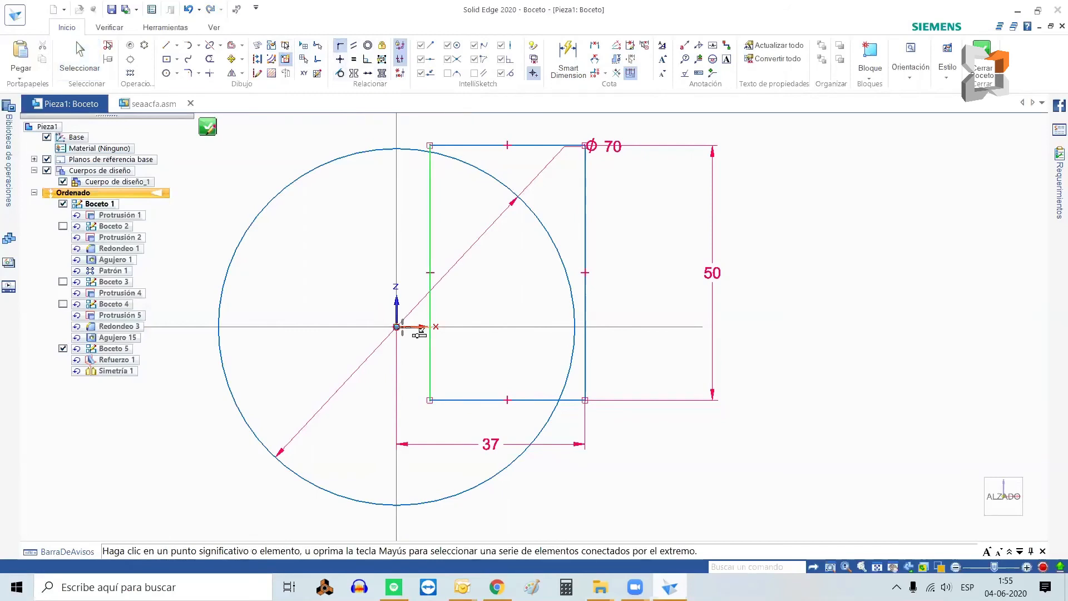
{"action": "left_click", "coordinate": [402, 327]}
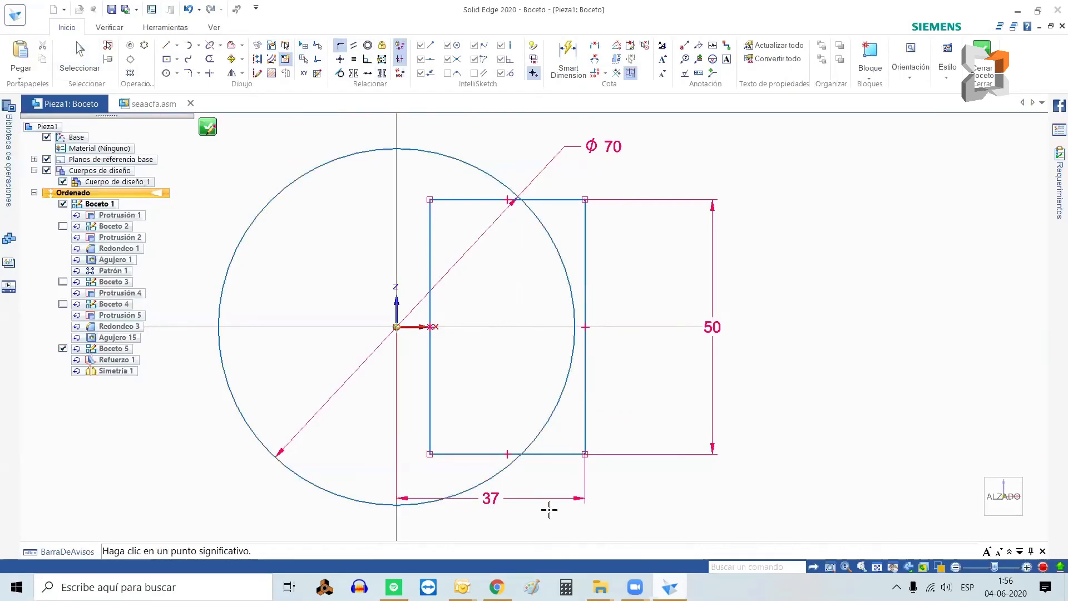
{"action": "key", "text": "ctrl+z"}
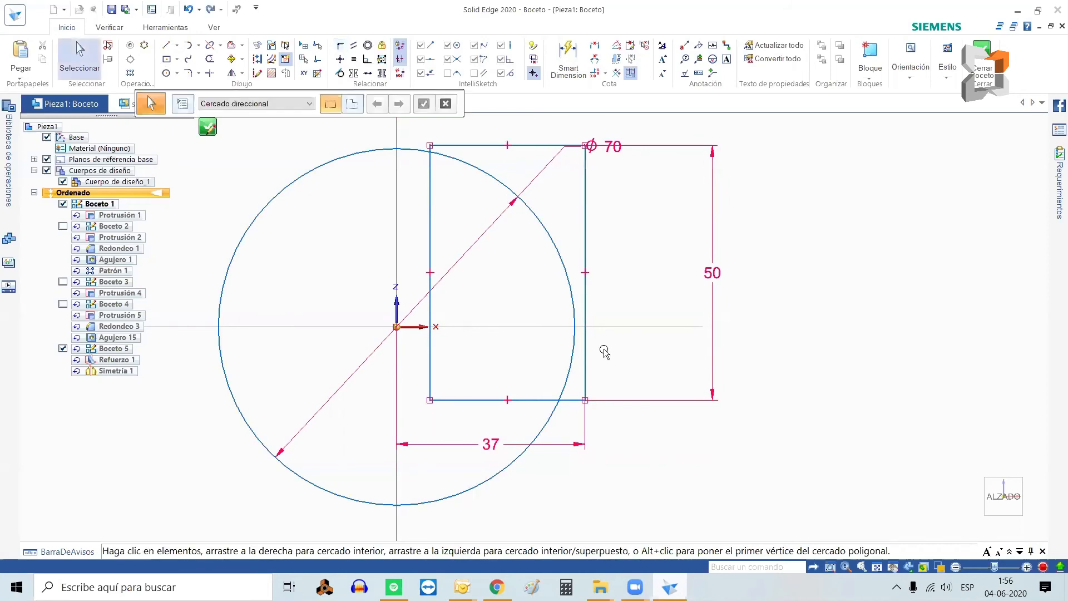
Connect the midpoint of the rectangle's left side to the horizontal reference plane to centre the rectangle vertically on the circle.
{"action": "left_click", "coordinate": [343, 47]}
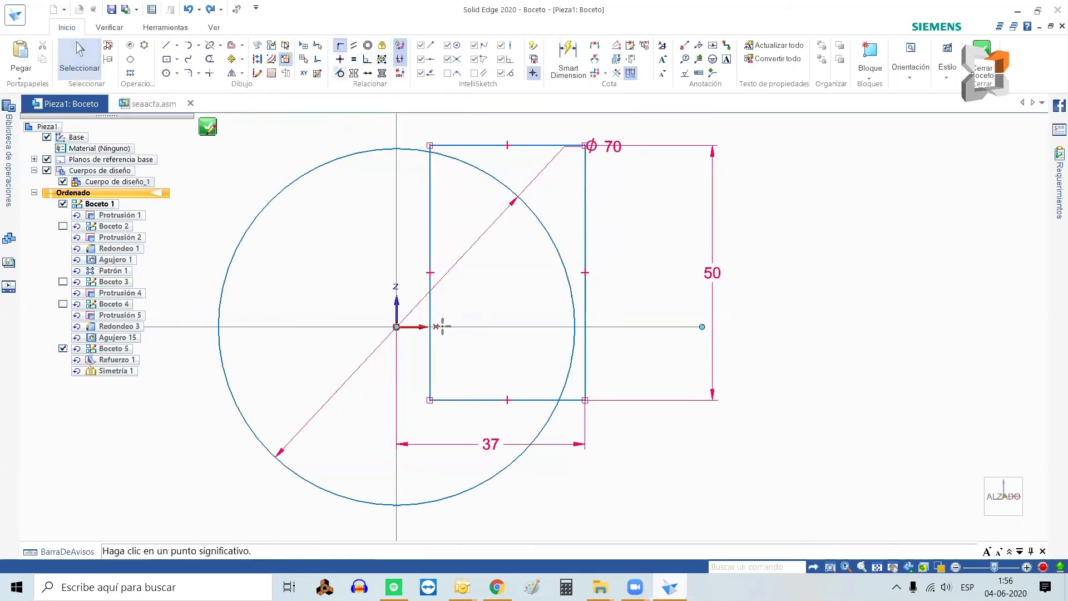
{"action": "left_click", "coordinate": [430, 272]}
{"action": "left_click", "coordinate": [431, 326]}
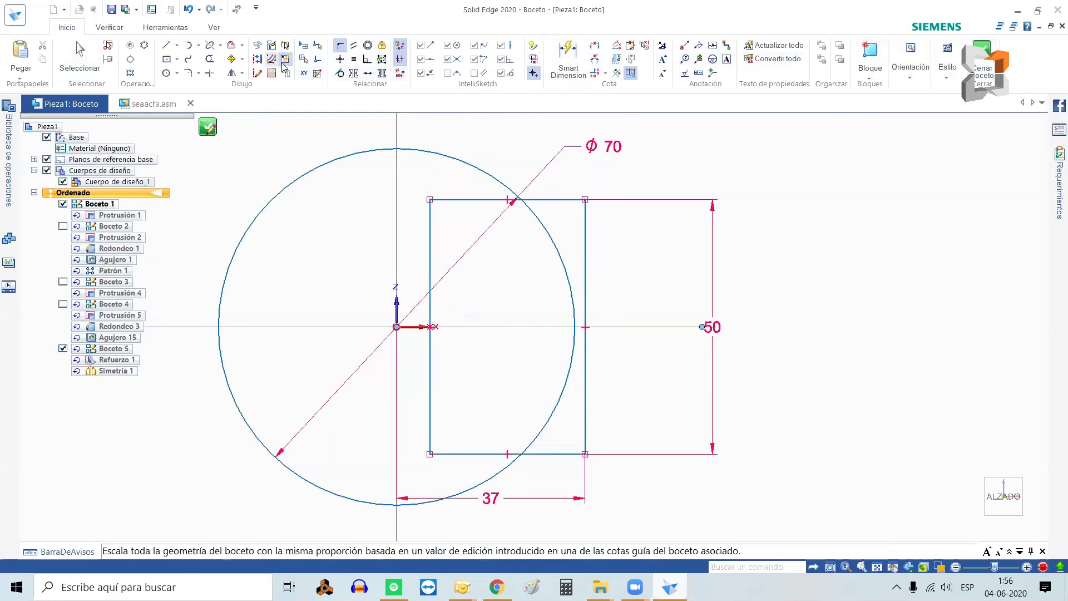
Trim the circle's arc inside the rectangle and the rectangle's lines inside the circle, and finish editing Boceto 1.
{"action": "left_click", "coordinate": [208, 62]}
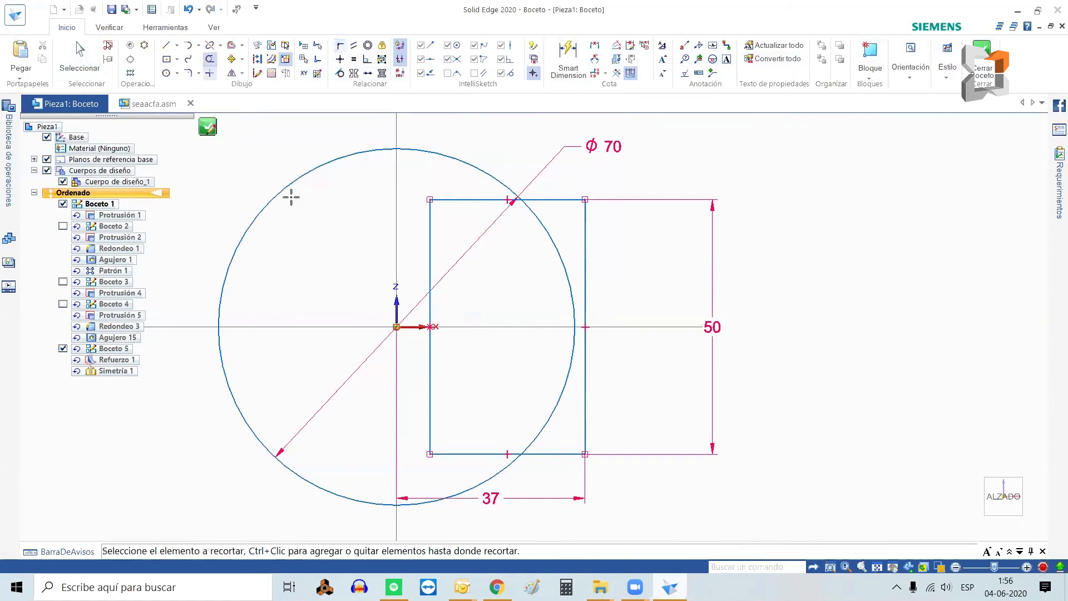
{"action": "left_click", "coordinate": [552, 243]}
{"action": "left_click", "coordinate": [446, 198]}
{"action": "left_click", "coordinate": [431, 414]}
{"action": "left_click", "coordinate": [452, 453]}
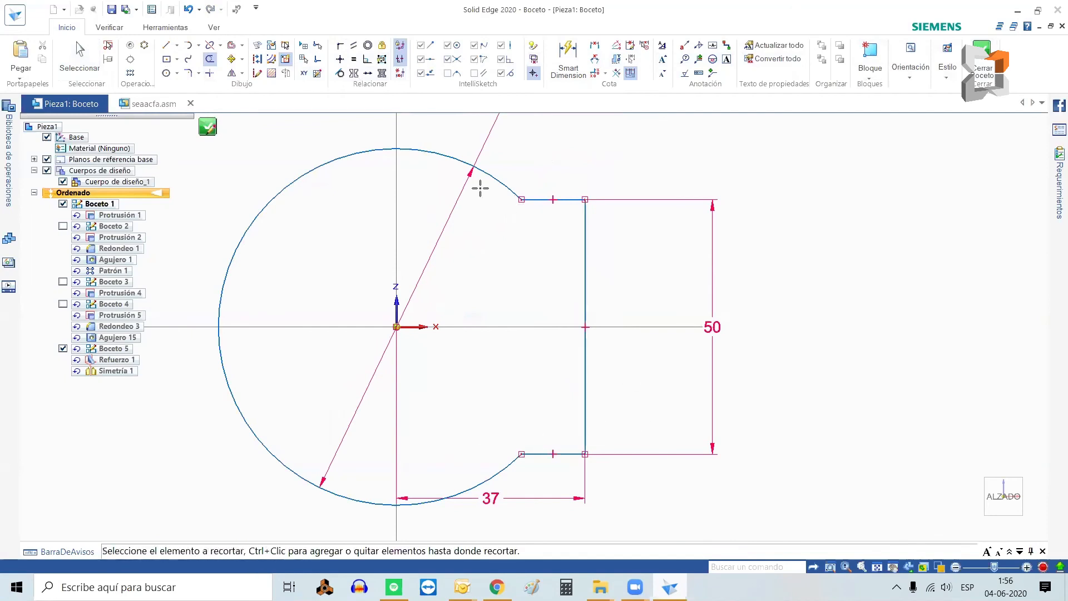
{"action": "left_click", "coordinate": [983, 68]}
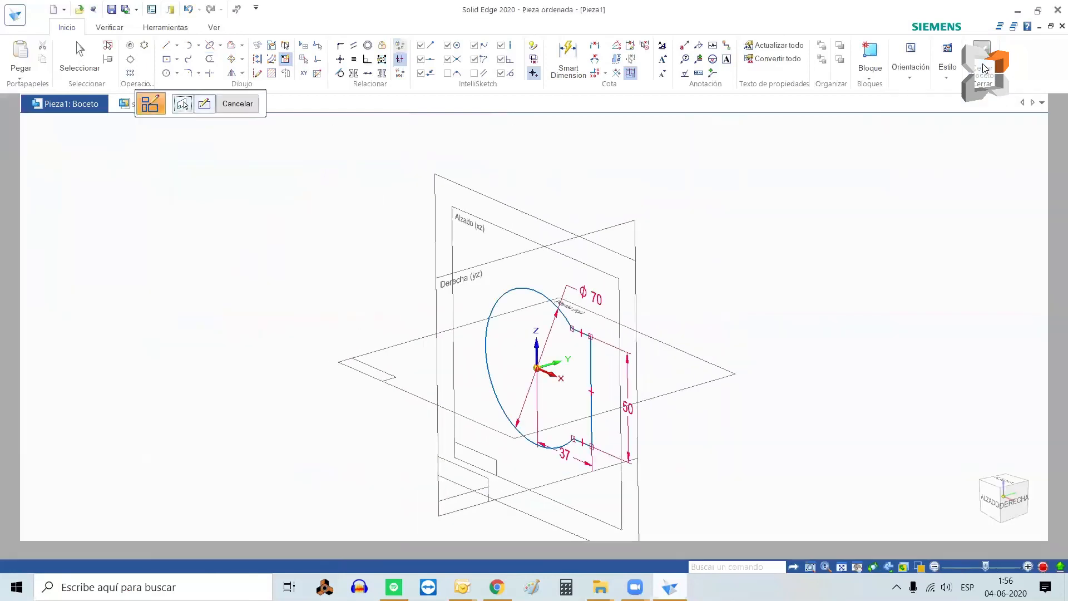
{"action": "left_click", "coordinate": [235, 105]}
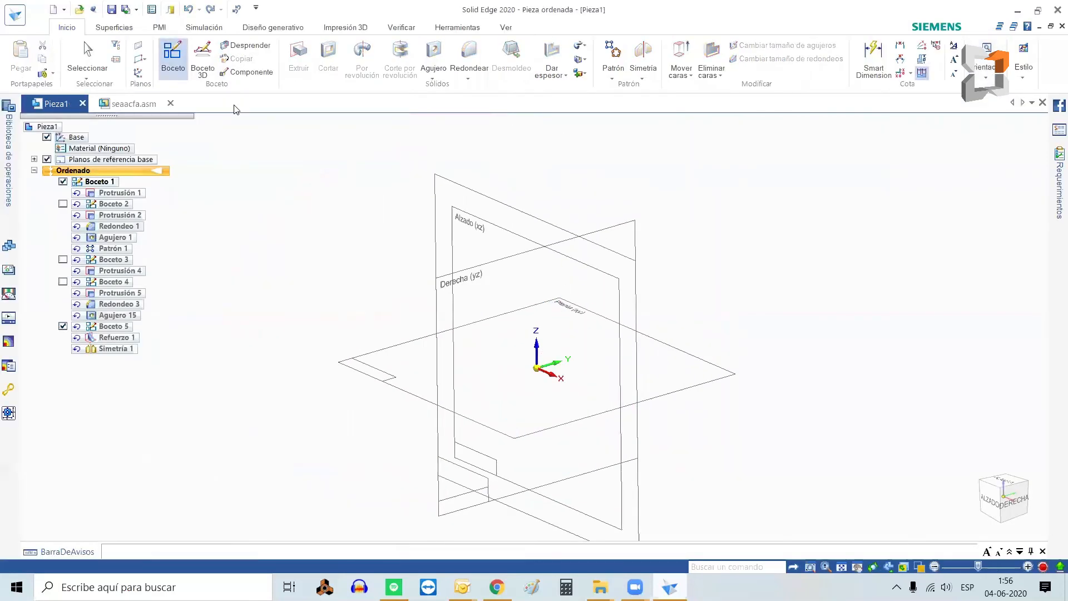
Round the upper and lower outer edges of the rectangular side block between the flanges with a 4 mm radius.
{"action": "middle_click_drag", "start_coordinate": [755, 289], "coordinate": [689, 204]}
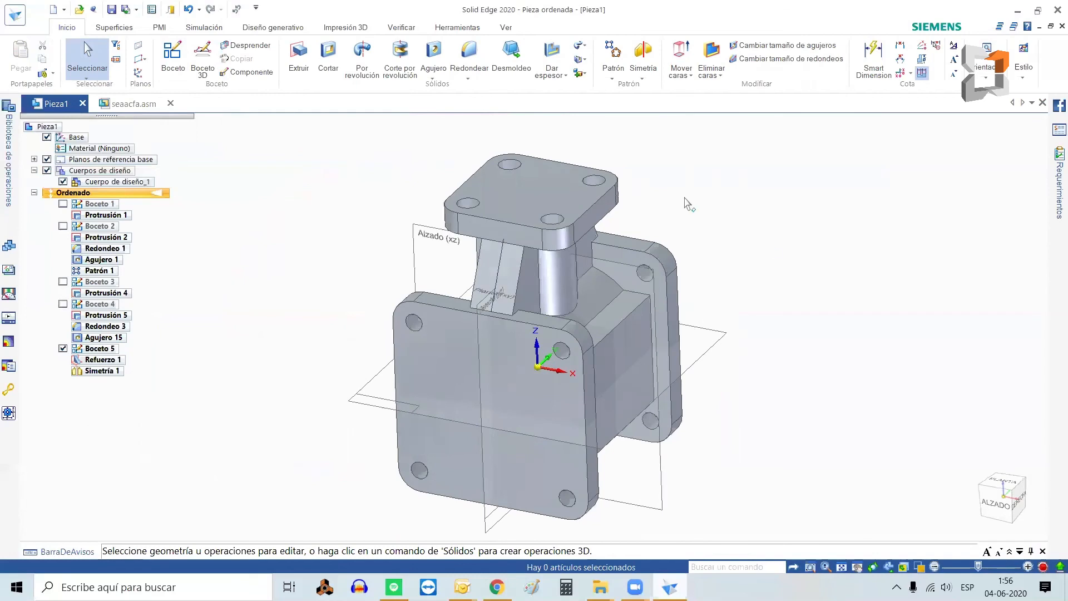
{"action": "left_click", "coordinate": [469, 55]}
{"action": "left_click", "coordinate": [631, 319]}
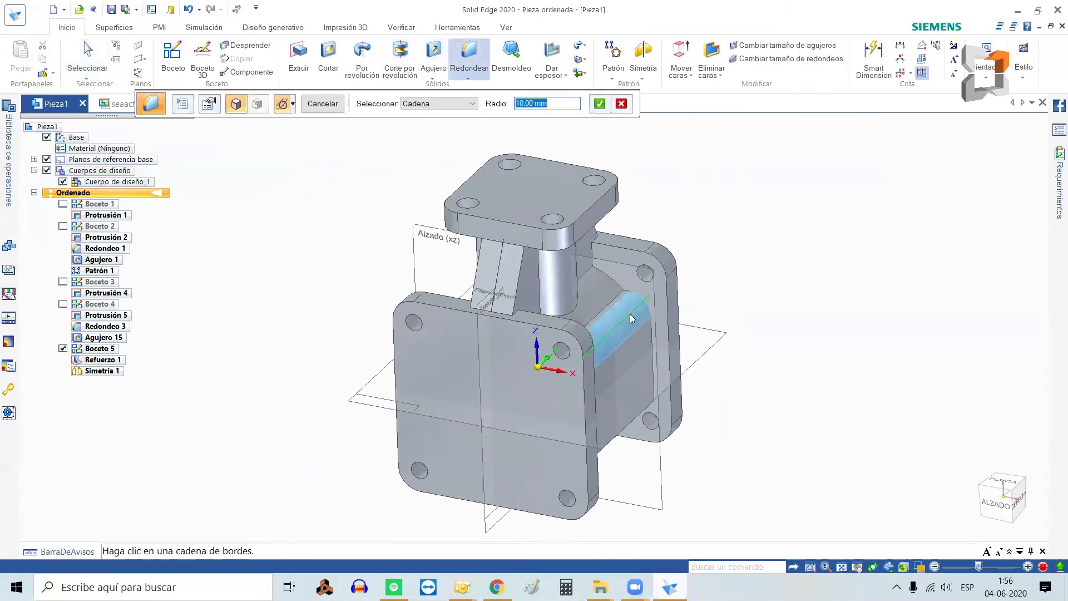
{"action": "type", "text": "4"}
{"action": "key", "text": "Return"}
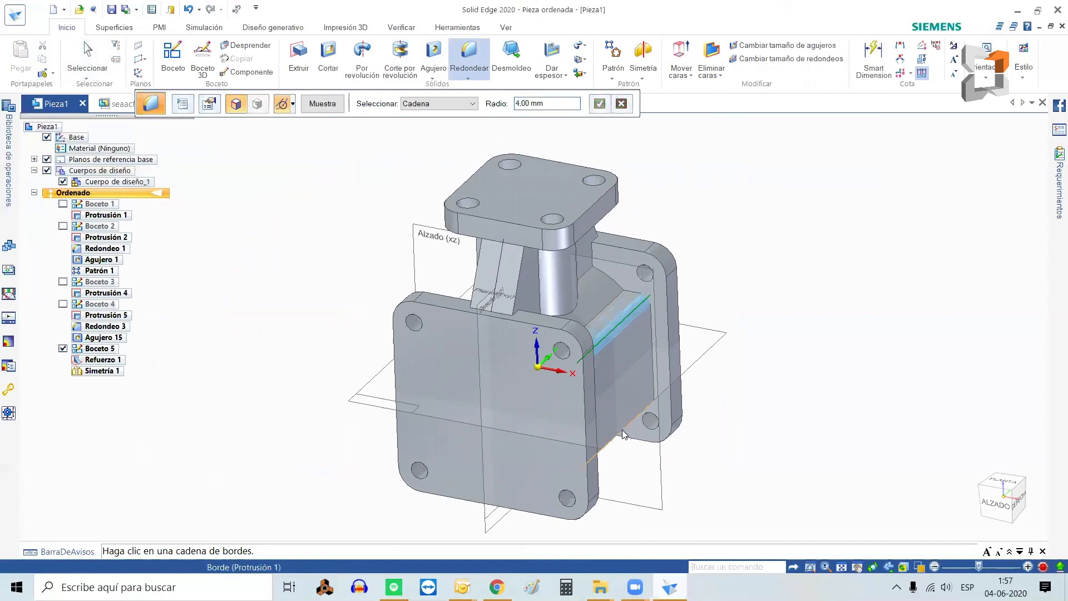
{"action": "middle_click_drag", "start_coordinate": [827, 413], "coordinate": [805, 347]}
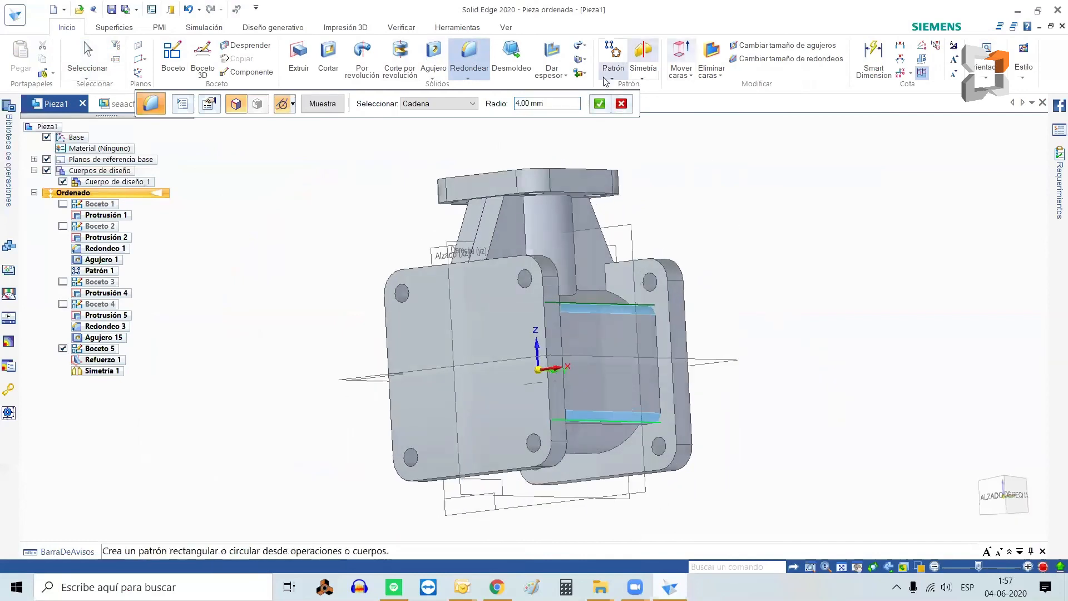
{"action": "left_click", "coordinate": [321, 105]}
{"action": "left_click", "coordinate": [321, 105]}
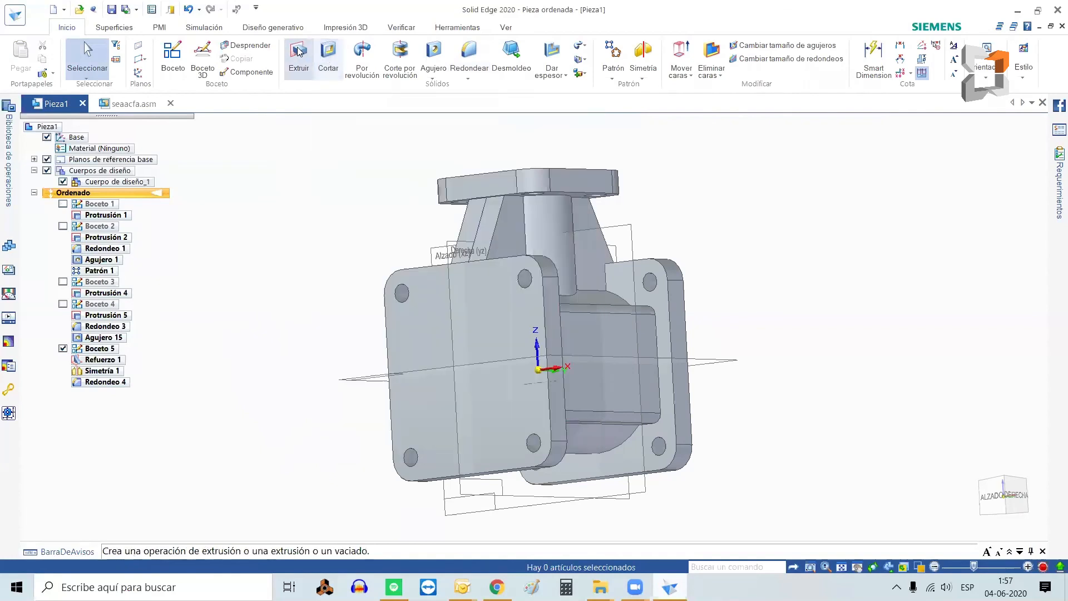
Sketch a 60 mm diameter circle centred at the origin on the front flange face and finish the sketch.
{"action": "left_click", "coordinate": [176, 58]}
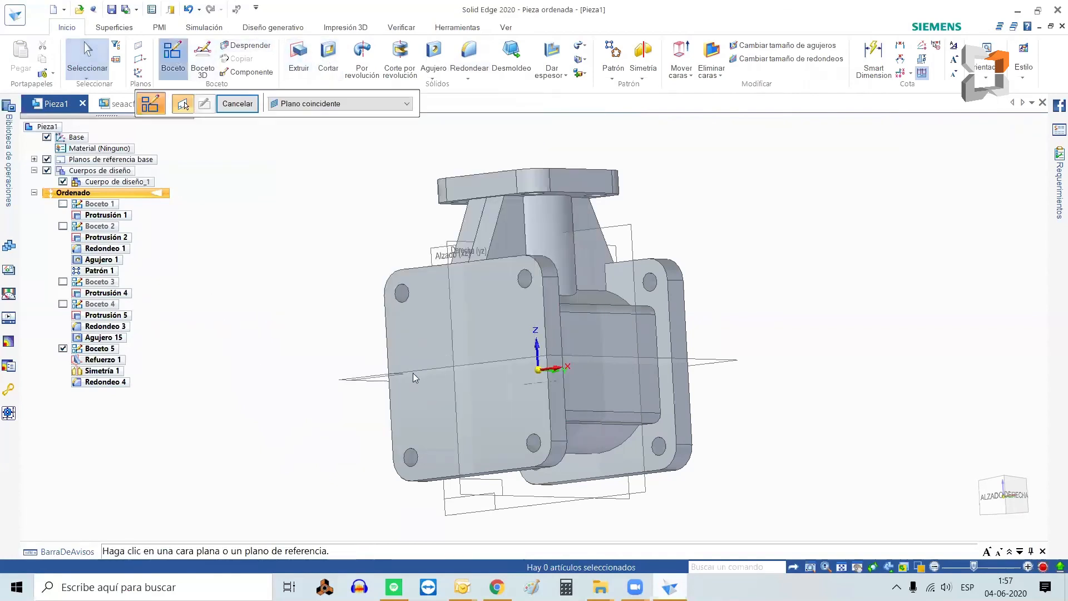
{"action": "left_click", "coordinate": [469, 326]}
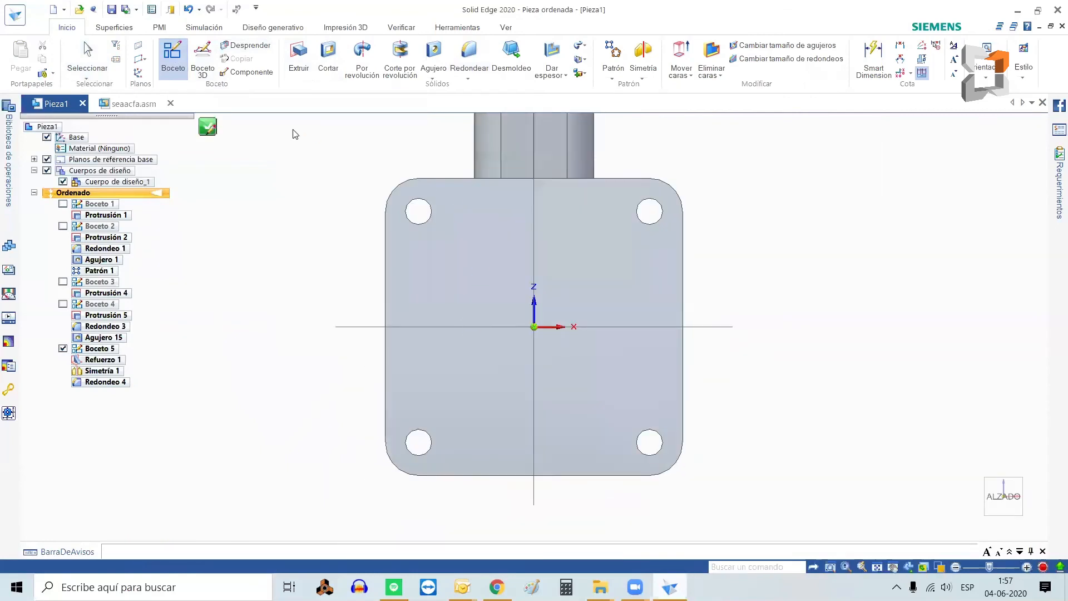
{"action": "left_click", "coordinate": [166, 73]}
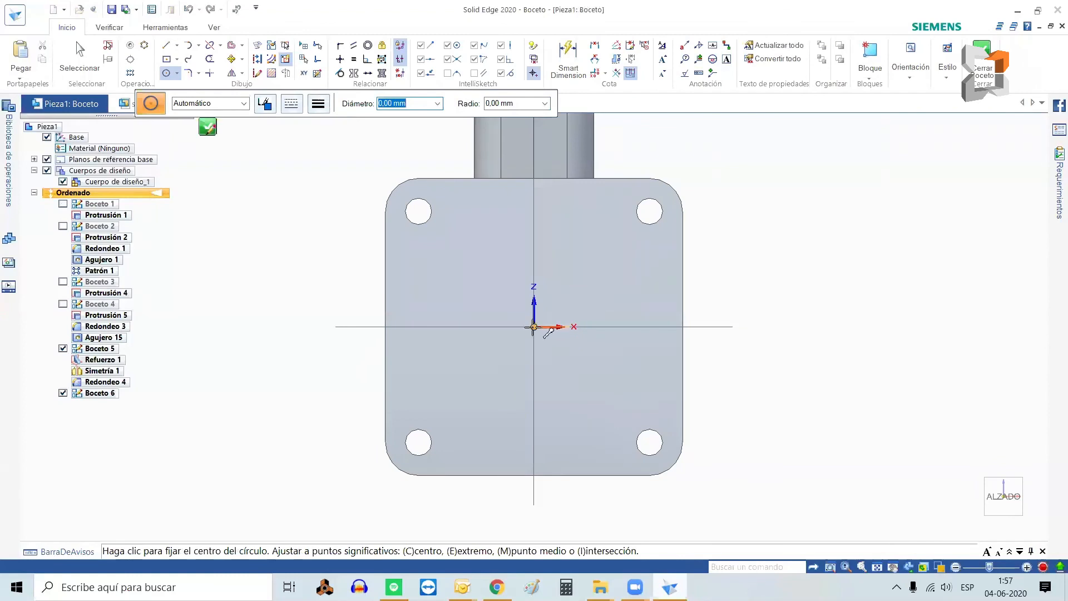
{"action": "left_click", "coordinate": [534, 327]}
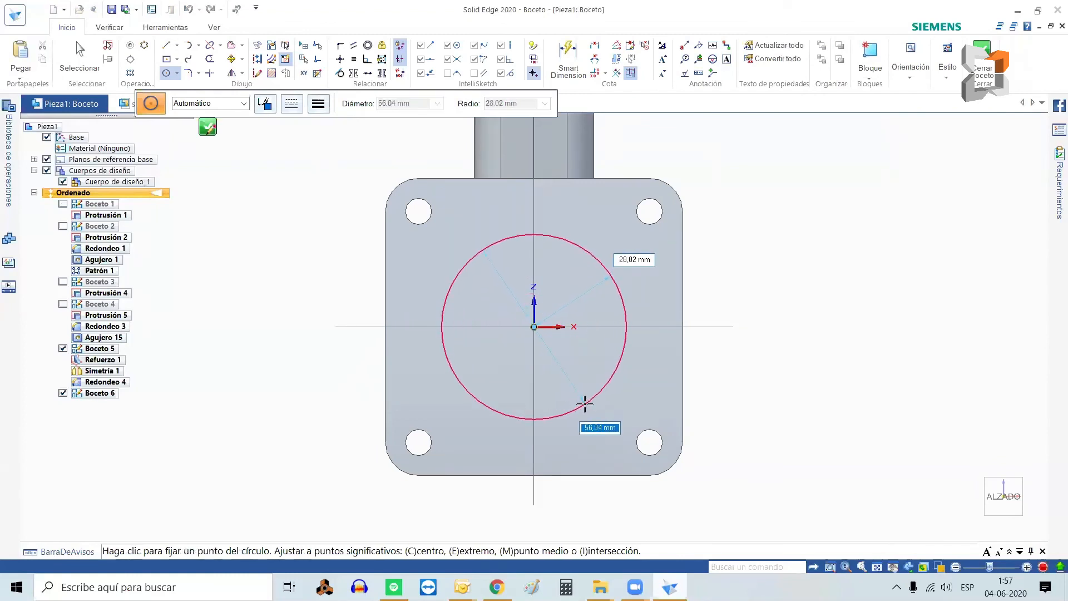
{"action": "type", "text": "60"}
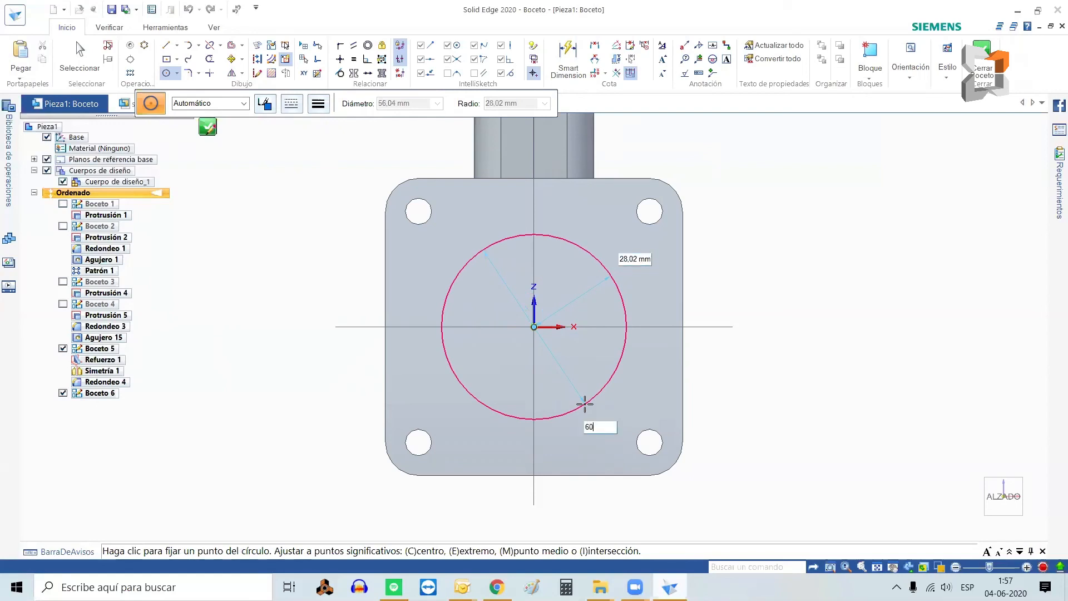
{"action": "key", "text": "Return"}
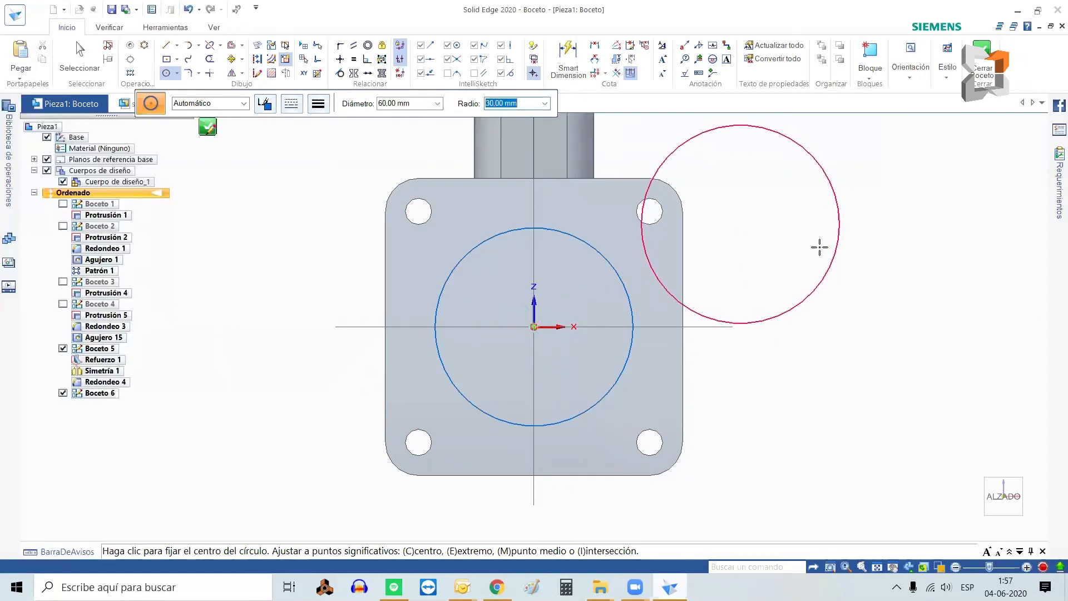
{"action": "left_click", "coordinate": [987, 62]}
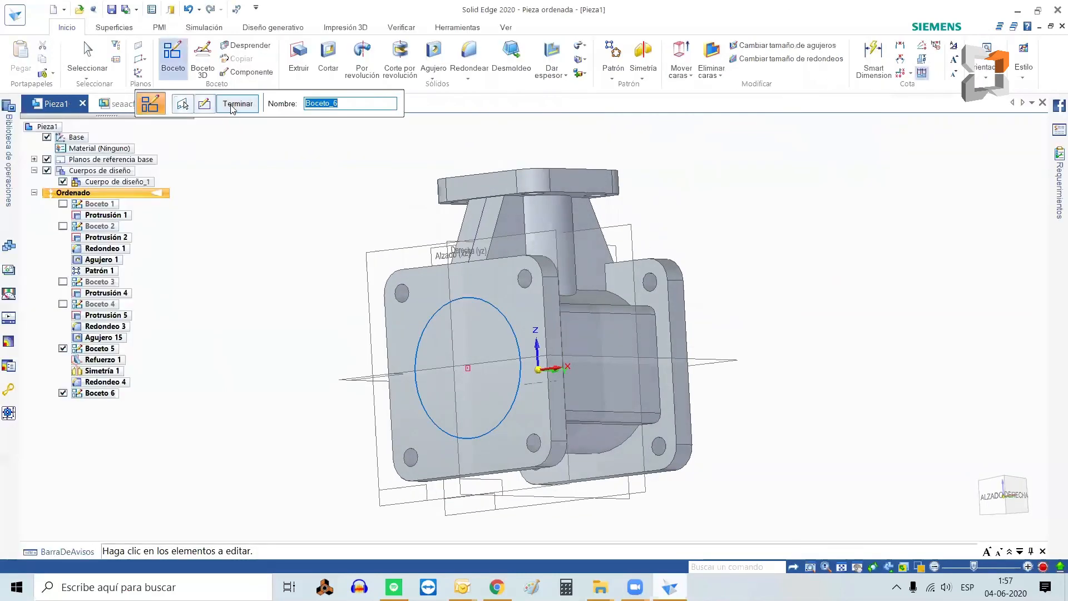
{"action": "left_click", "coordinate": [237, 104]}
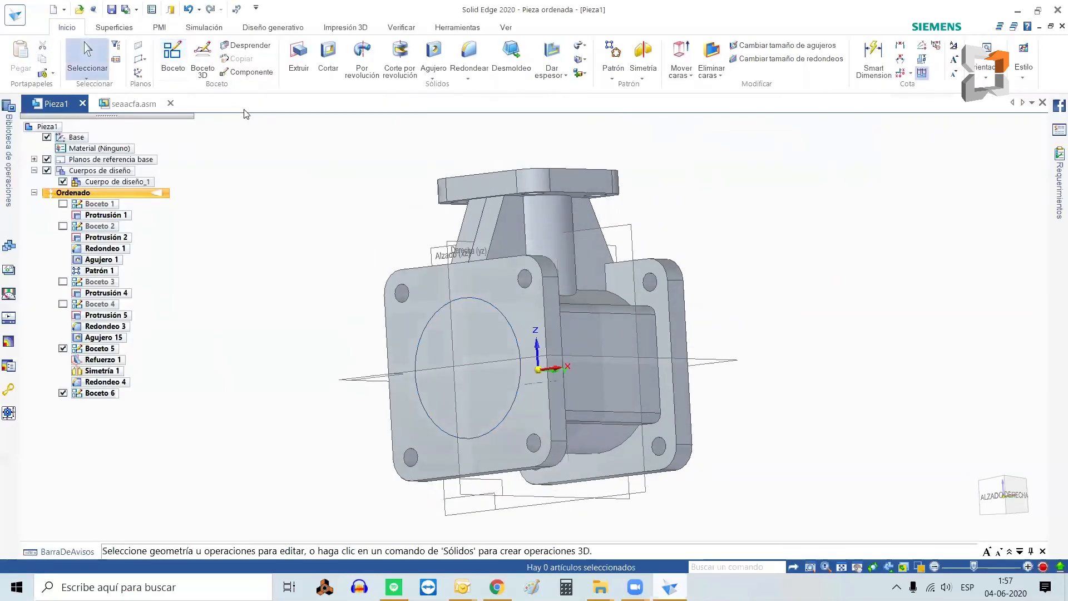
Cut the 60 mm sketched circle from the front flange face through the body with the Through Next extent.
{"action": "left_click", "coordinate": [324, 73]}
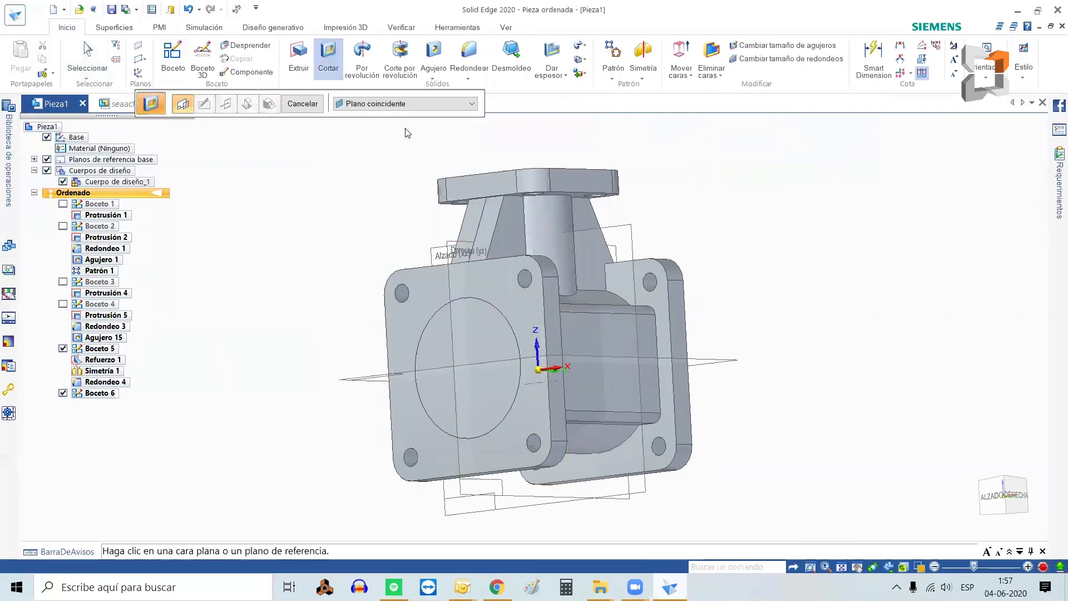
{"action": "left_click", "coordinate": [402, 104]}
{"action": "left_click", "coordinate": [408, 118]}
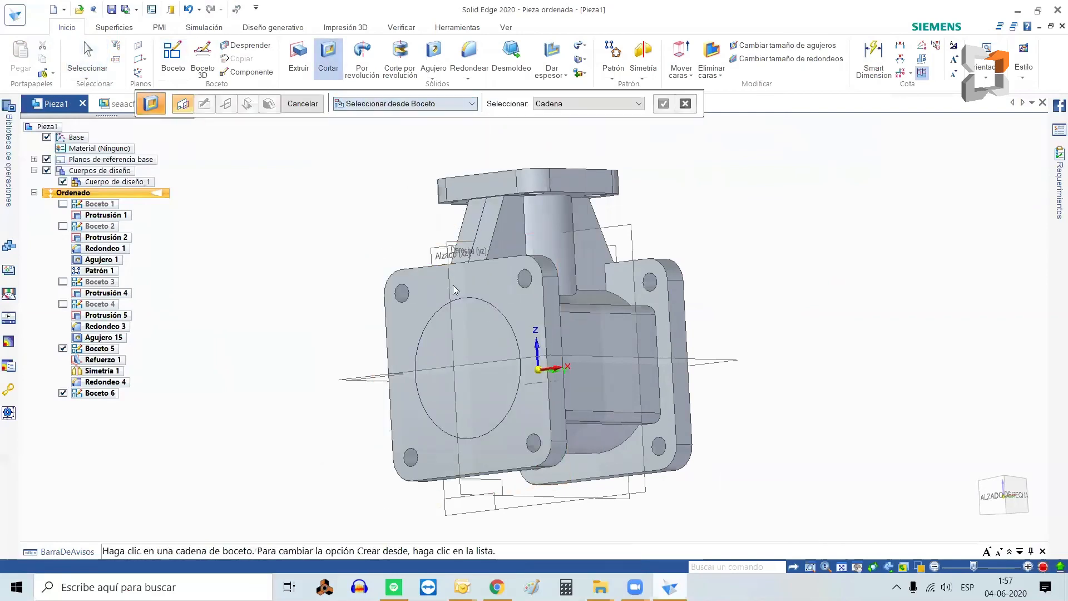
{"action": "left_click", "coordinate": [481, 301]}
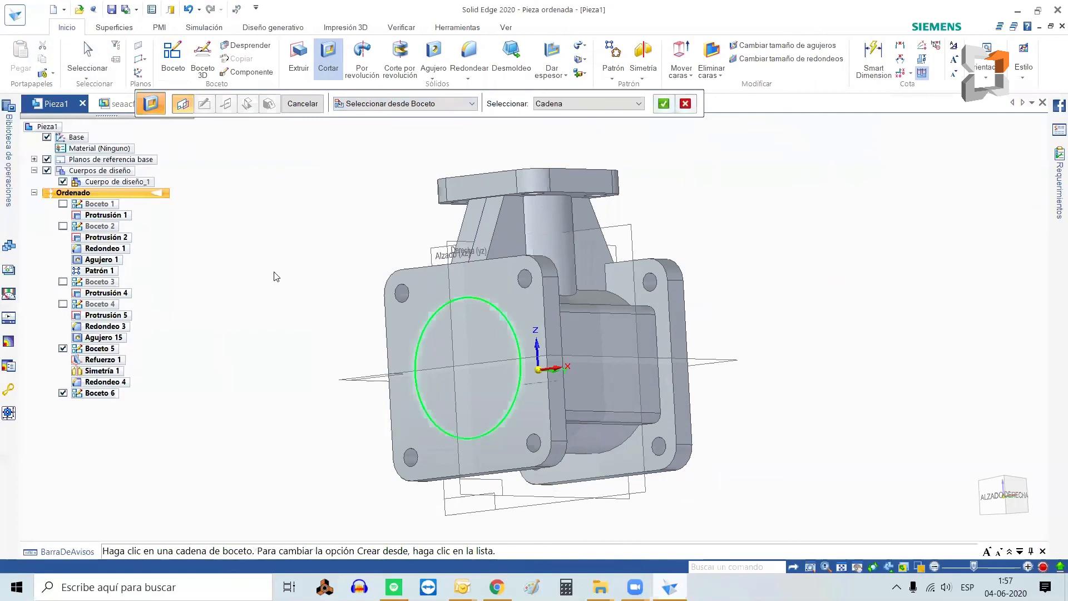
{"action": "right_click", "coordinate": [277, 276]}
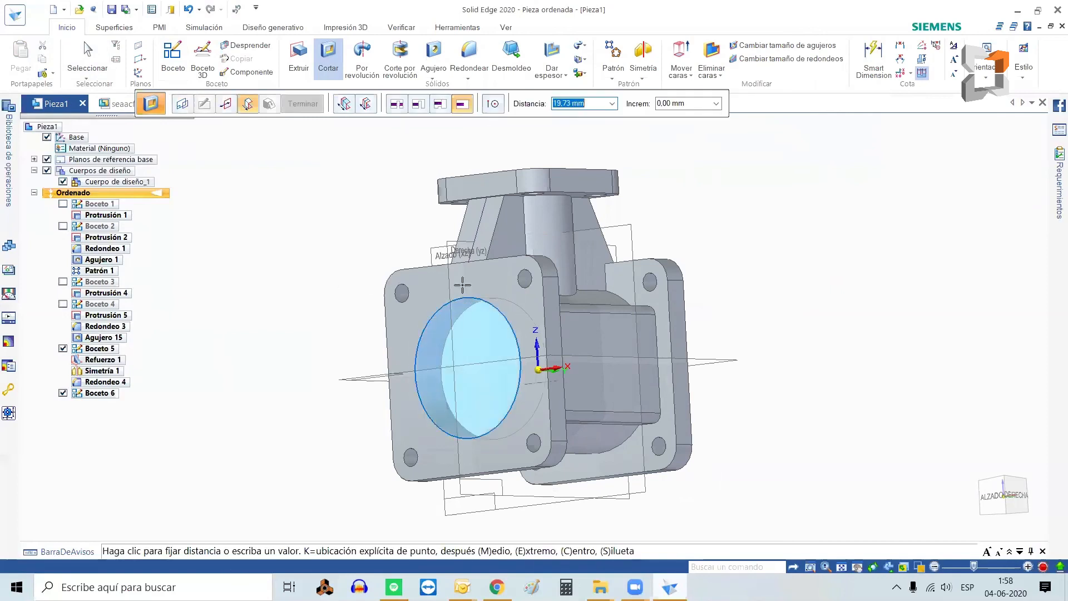
{"action": "middle_click_drag", "start_coordinate": [761, 322], "coordinate": [719, 357]}
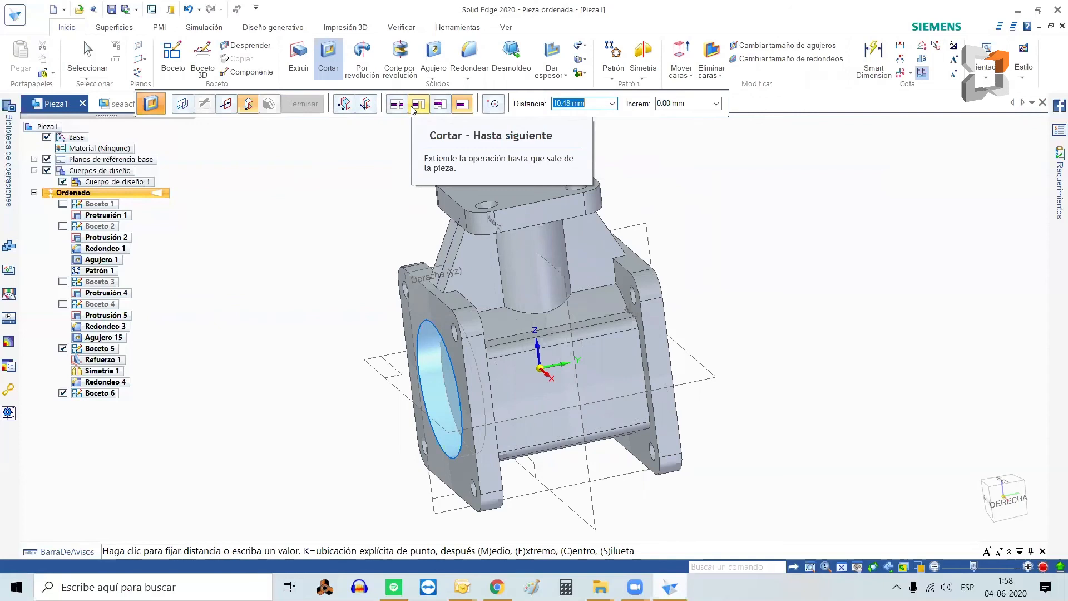
{"action": "left_click", "coordinate": [414, 106]}
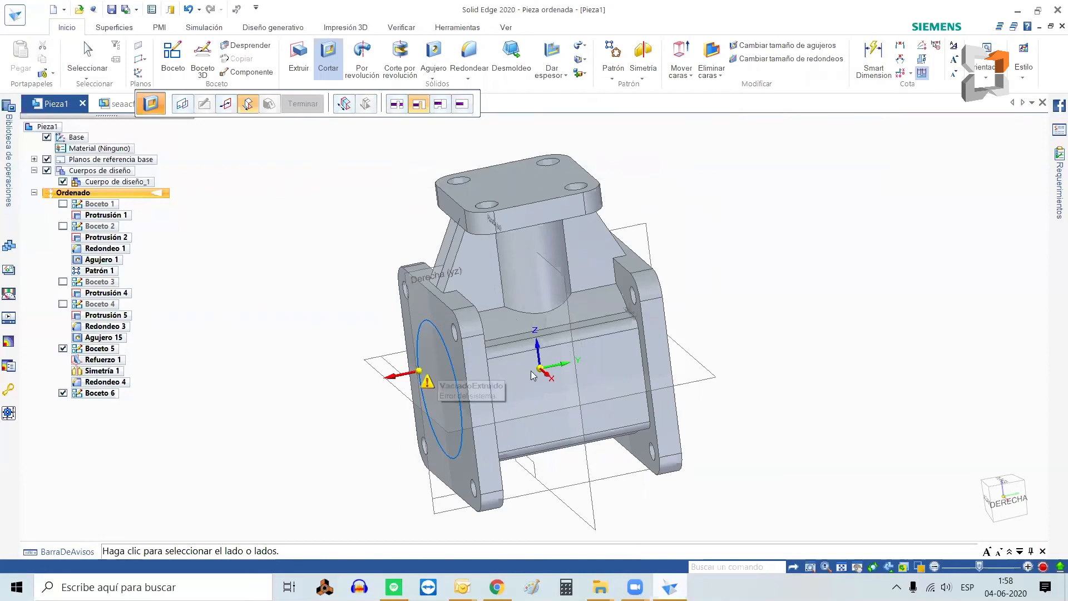
{"action": "left_click", "coordinate": [796, 355]}
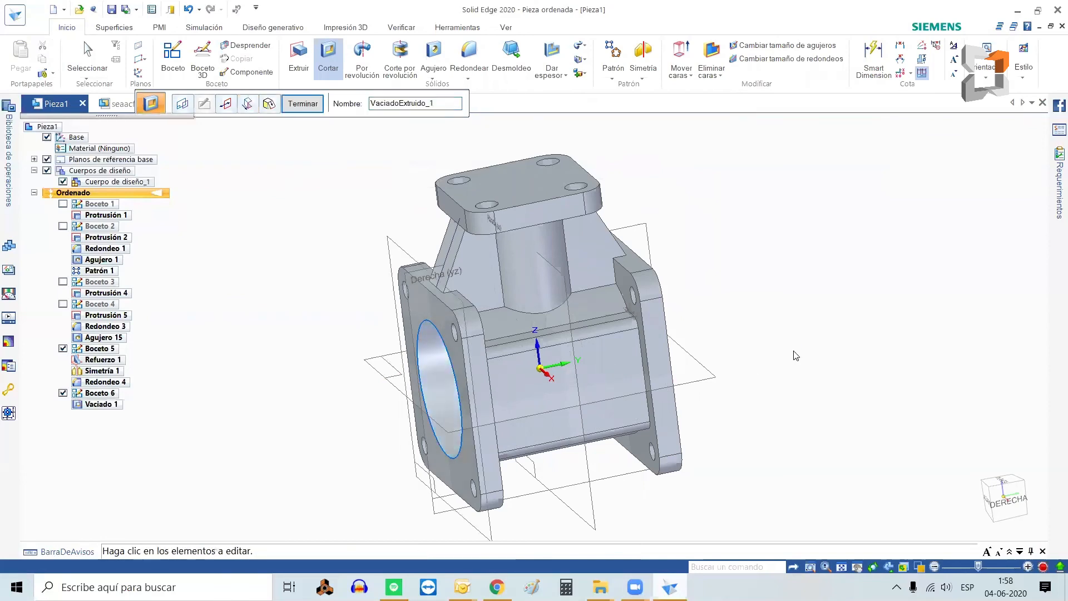
{"action": "middle_click_drag", "start_coordinate": [799, 354], "coordinate": [533, 289]}
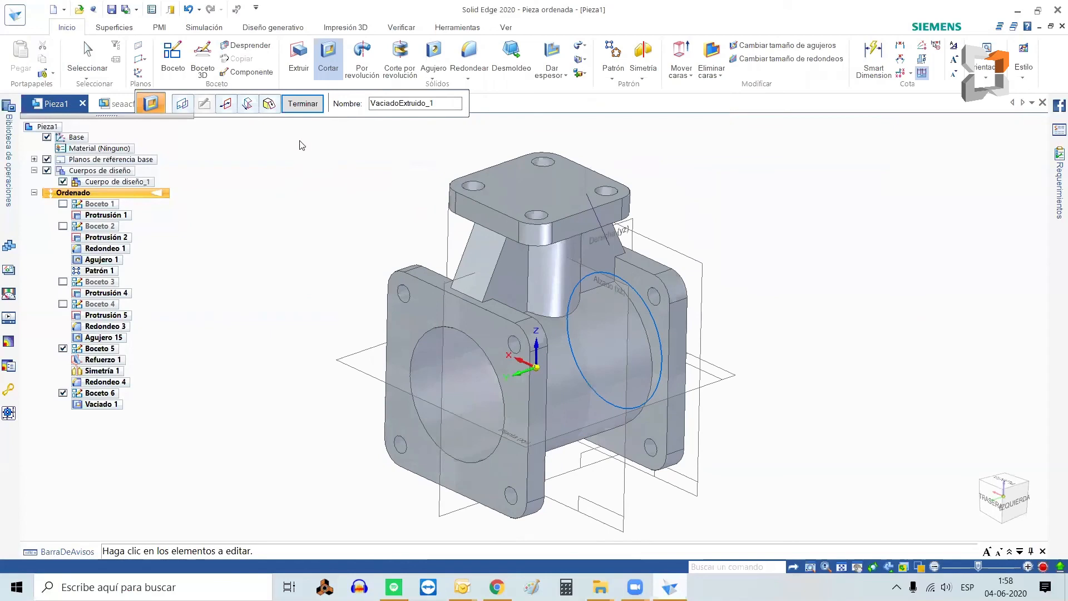
{"action": "left_click", "coordinate": [302, 104]}
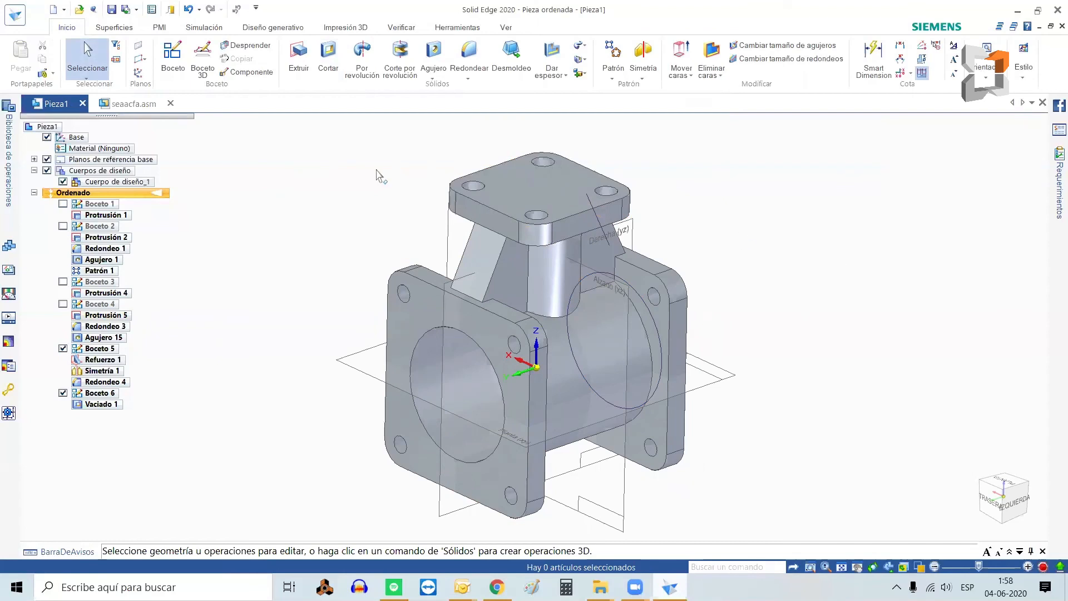
Start a sketch on the top flange's upper face and draw a circle about 31 mm in diameter centred at the origin.
{"action": "left_click", "coordinate": [173, 60]}
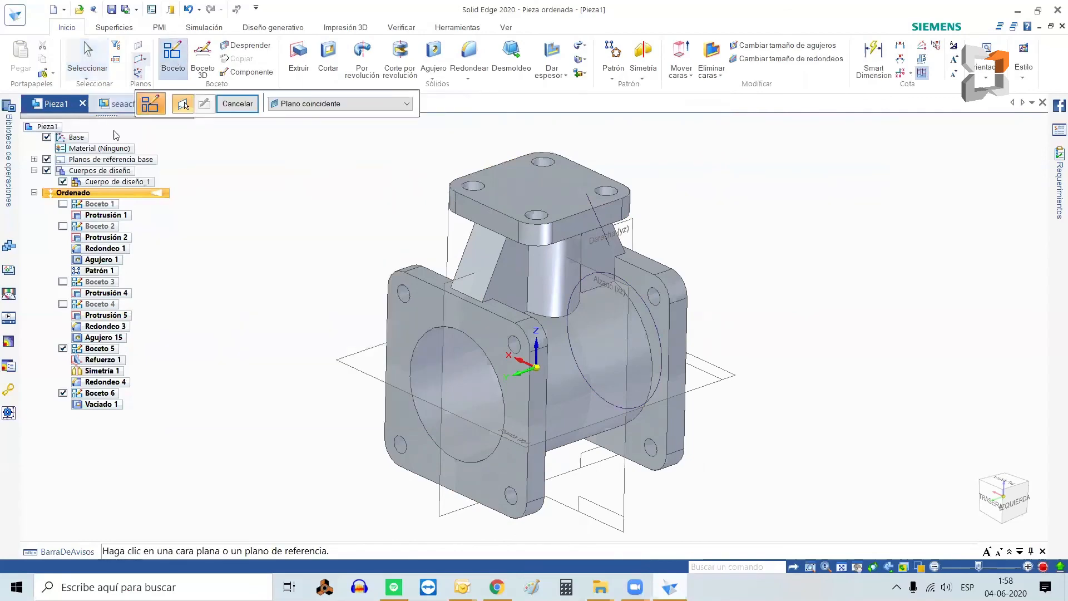
{"action": "left_click", "coordinate": [522, 185]}
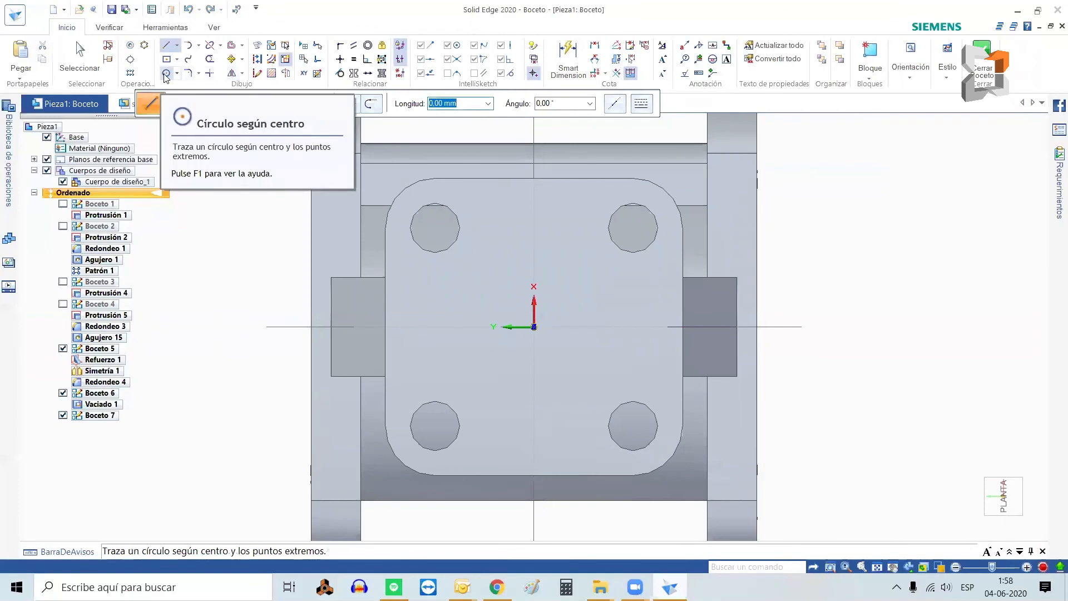
{"action": "left_click", "coordinate": [166, 73]}
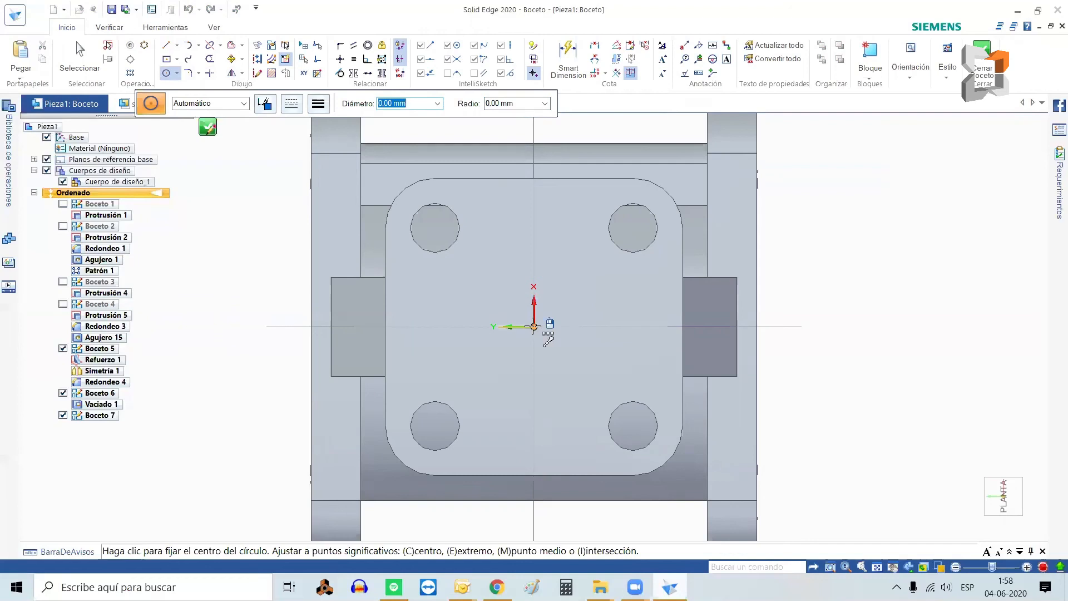
{"action": "left_click", "coordinate": [533, 327]}
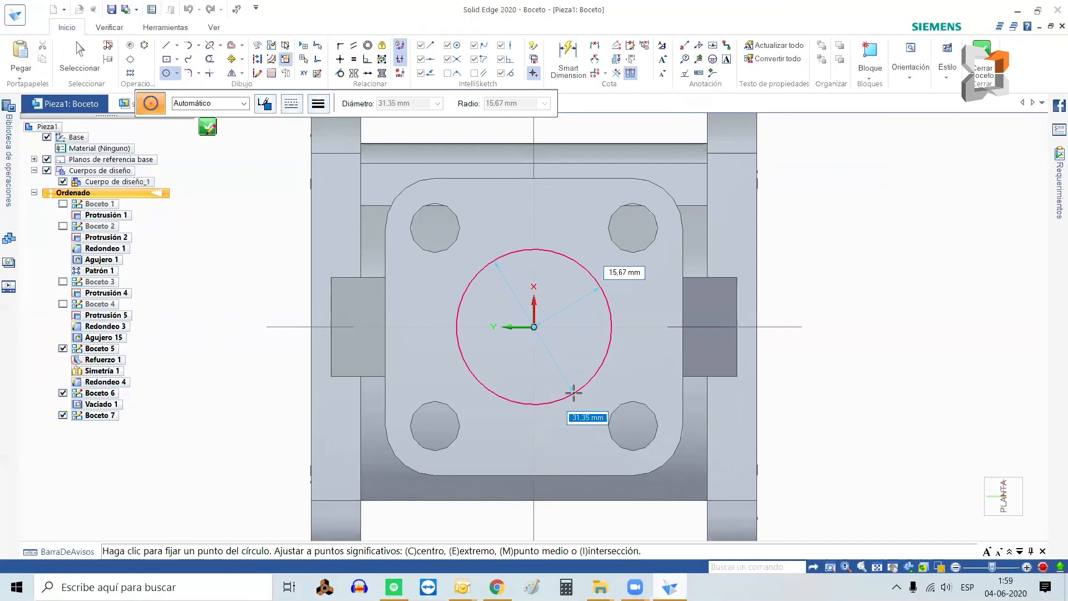
{"action": "left_click", "coordinate": [573, 392]}
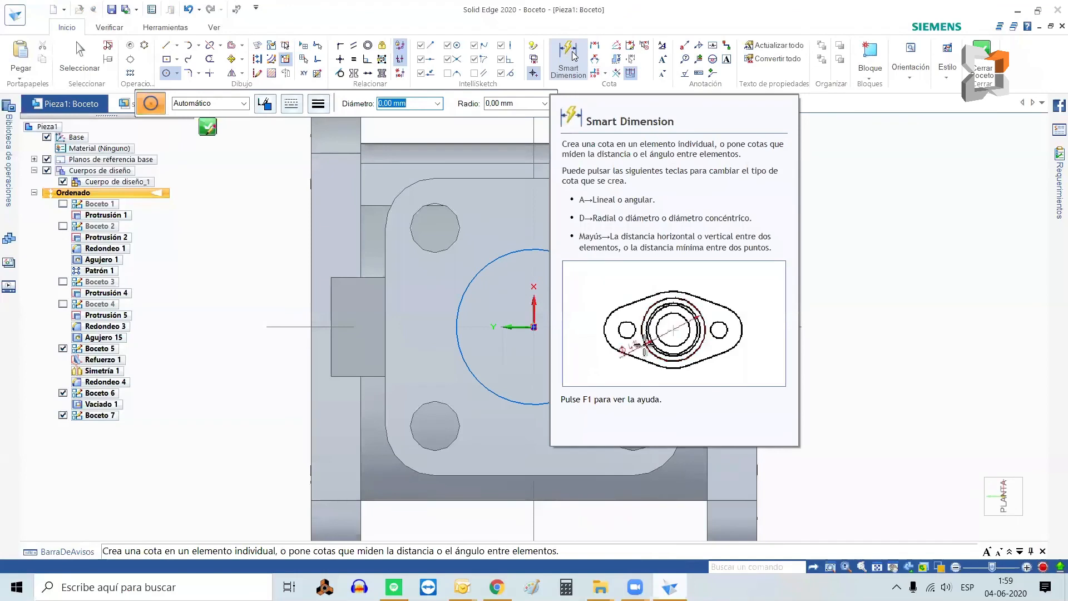
Dimension the circle's diameter on the top flange as 16 mm and finish the sketch.
{"action": "left_click", "coordinate": [564, 72]}
{"action": "left_click", "coordinate": [587, 267]}
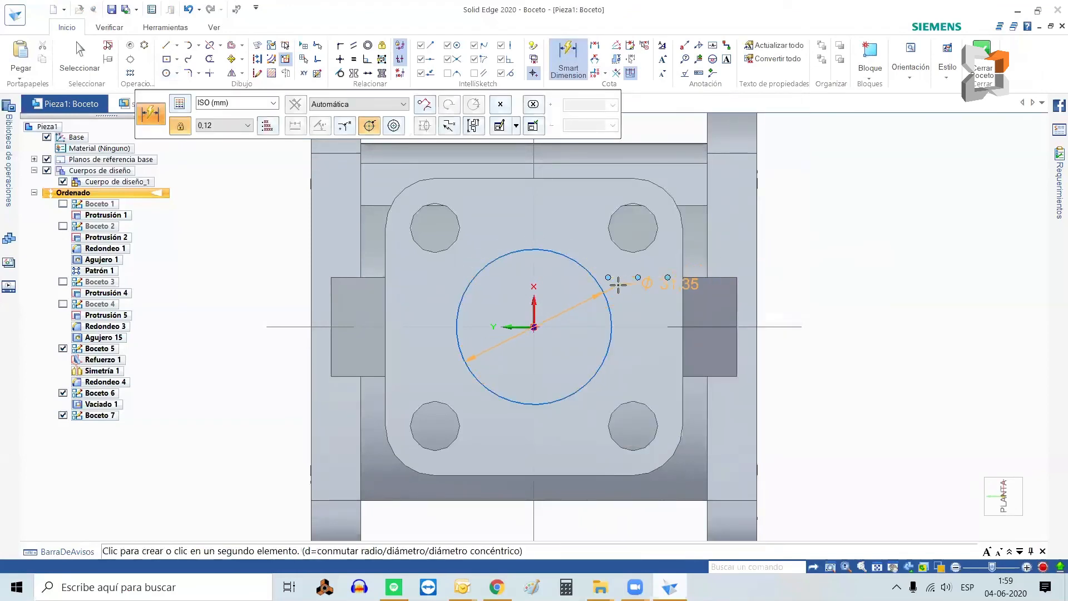
{"action": "left_click", "coordinate": [626, 298]}
{"action": "type", "text": "1"}
{"action": "key", "text": "Return"}
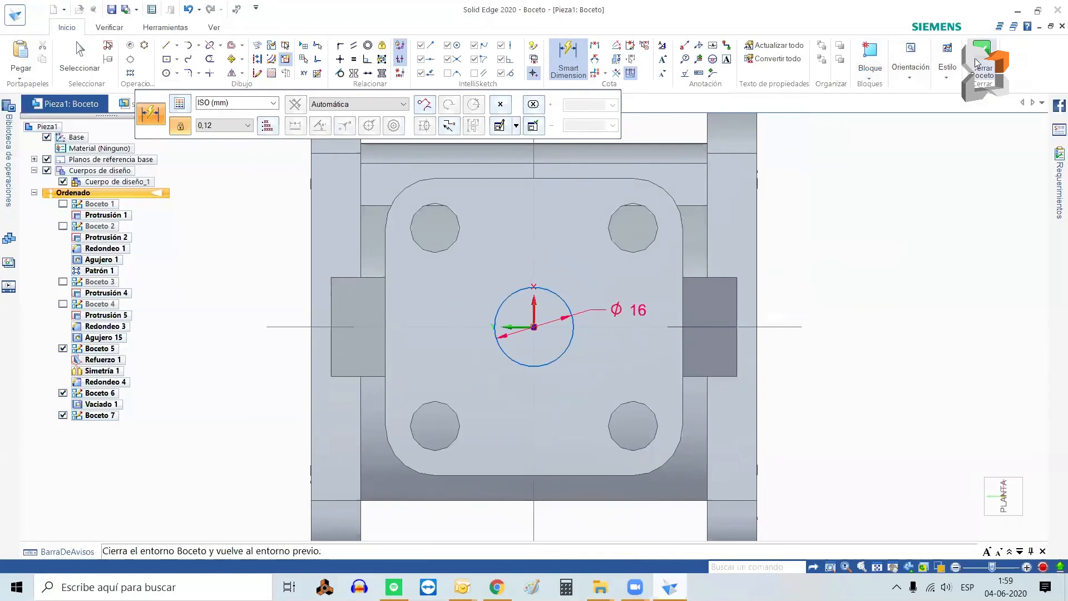
{"action": "left_click", "coordinate": [975, 58]}
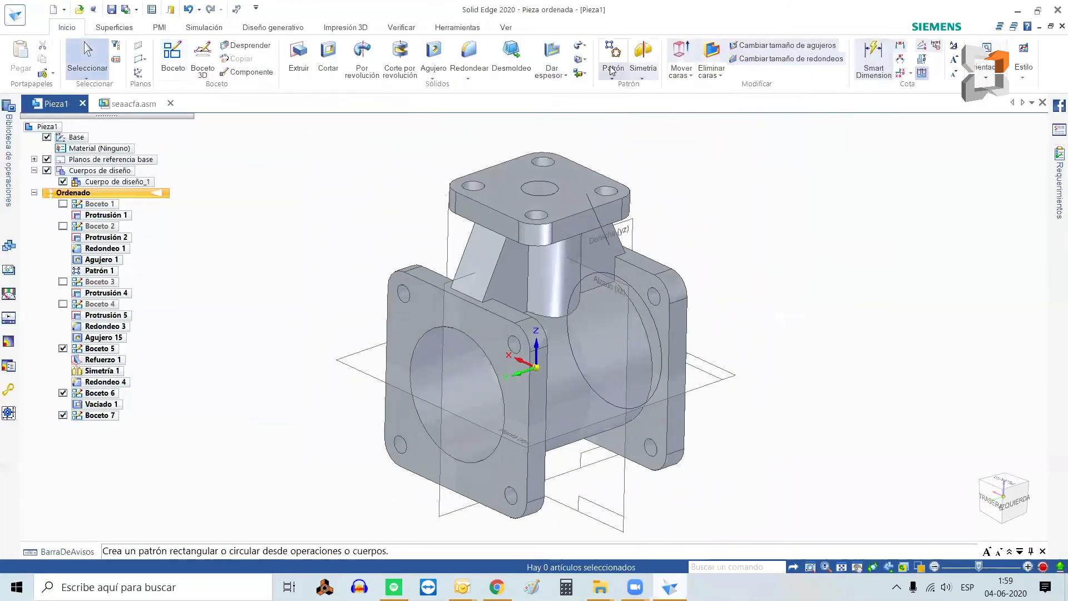
Cut the 16 mm circle downwards from the top flange into the main bore with the Through Next extent.
{"action": "left_click", "coordinate": [328, 57]}
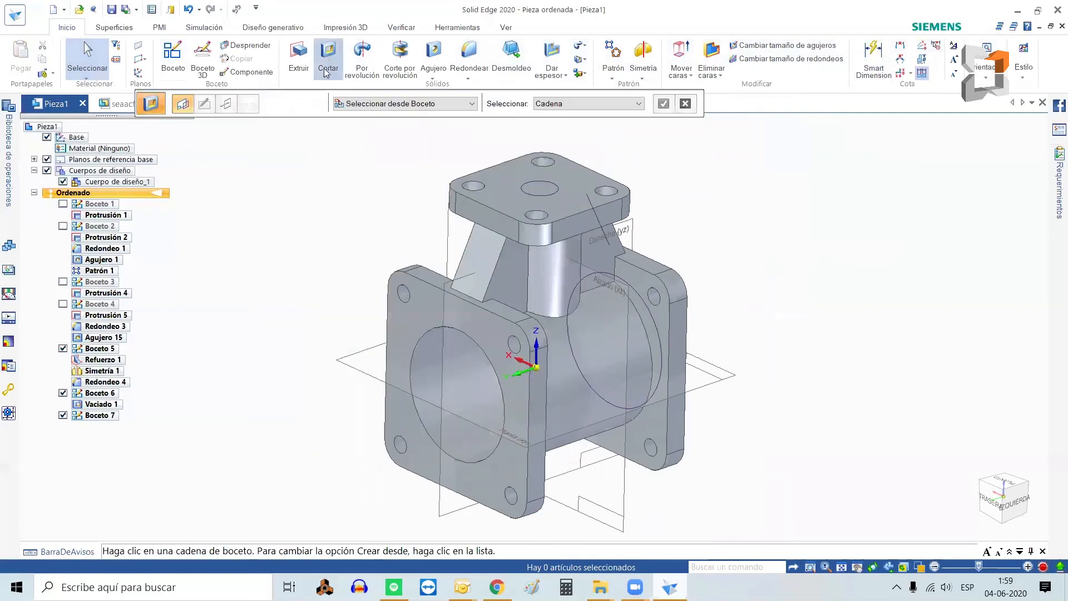
{"action": "left_click", "coordinate": [543, 185]}
{"action": "left_click", "coordinate": [663, 103]}
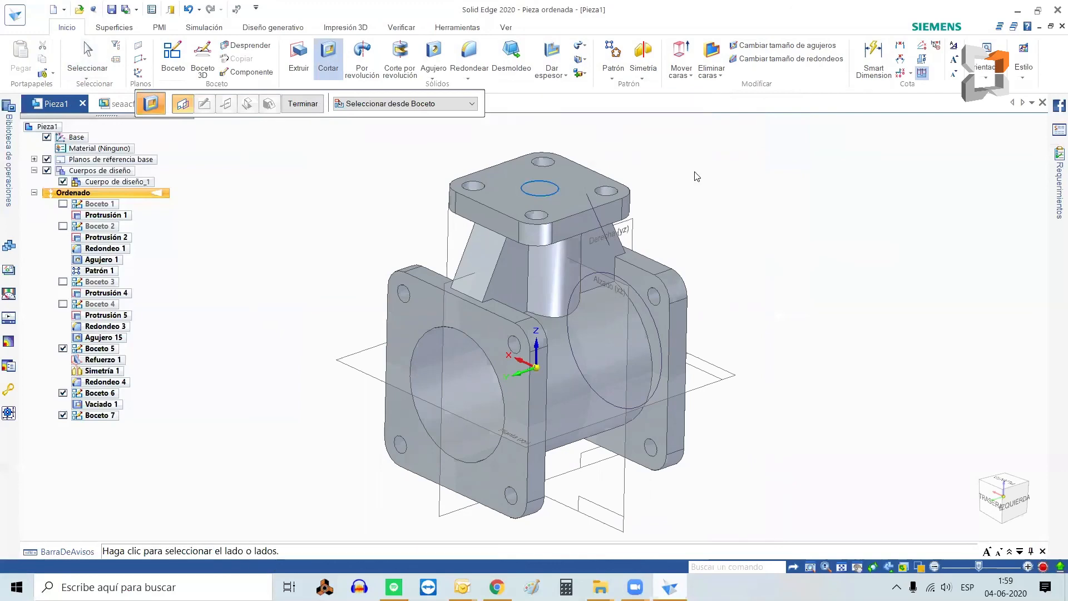
{"action": "middle_click_drag", "start_coordinate": [754, 396], "coordinate": [846, 367]}
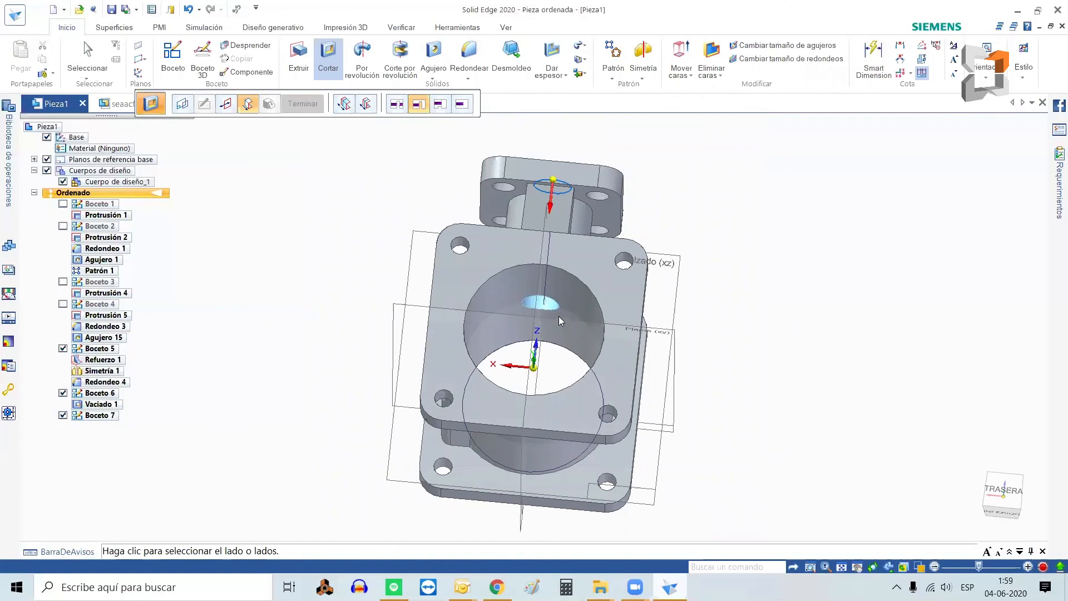
{"action": "left_click", "coordinate": [397, 103]}
{"action": "middle_click_drag", "start_coordinate": [720, 427], "coordinate": [698, 467]}
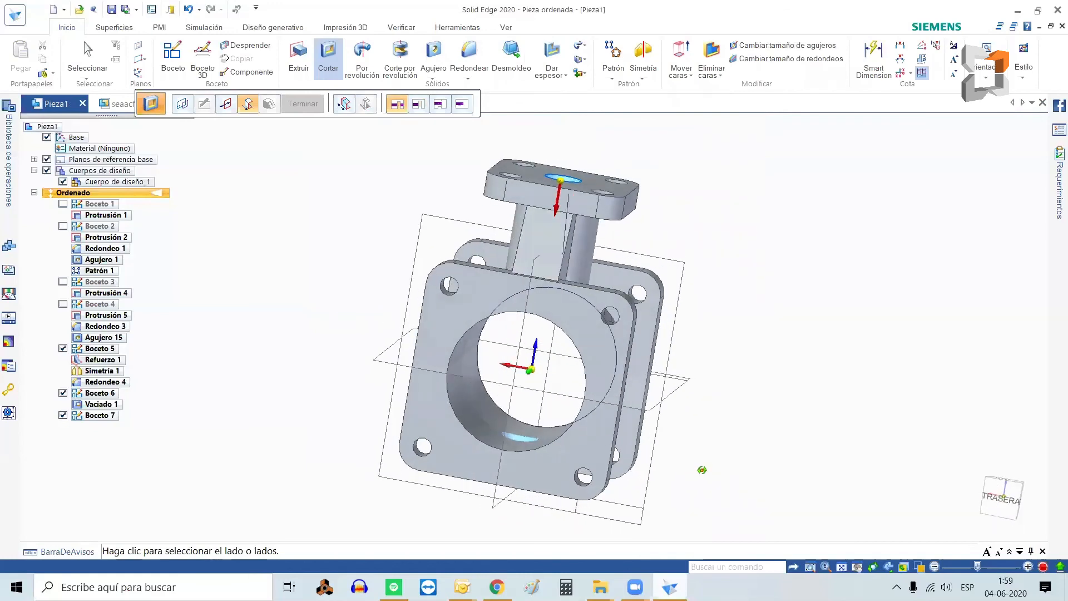
{"action": "left_click", "coordinate": [417, 105]}
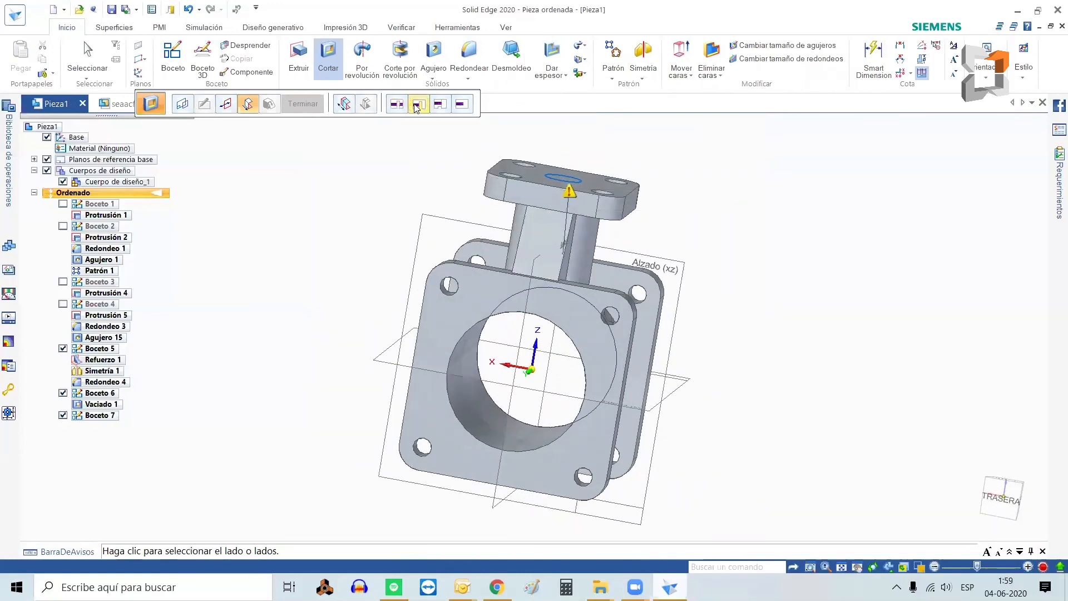
{"action": "left_click", "coordinate": [471, 520]}
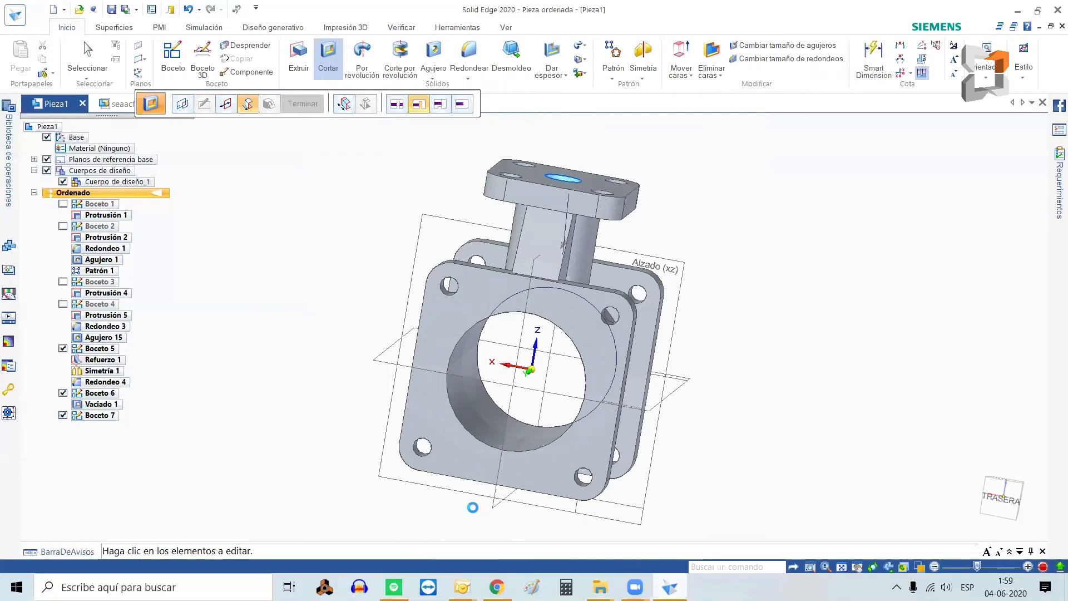
{"action": "middle_click_drag", "start_coordinate": [296, 374], "coordinate": [246, 262]}
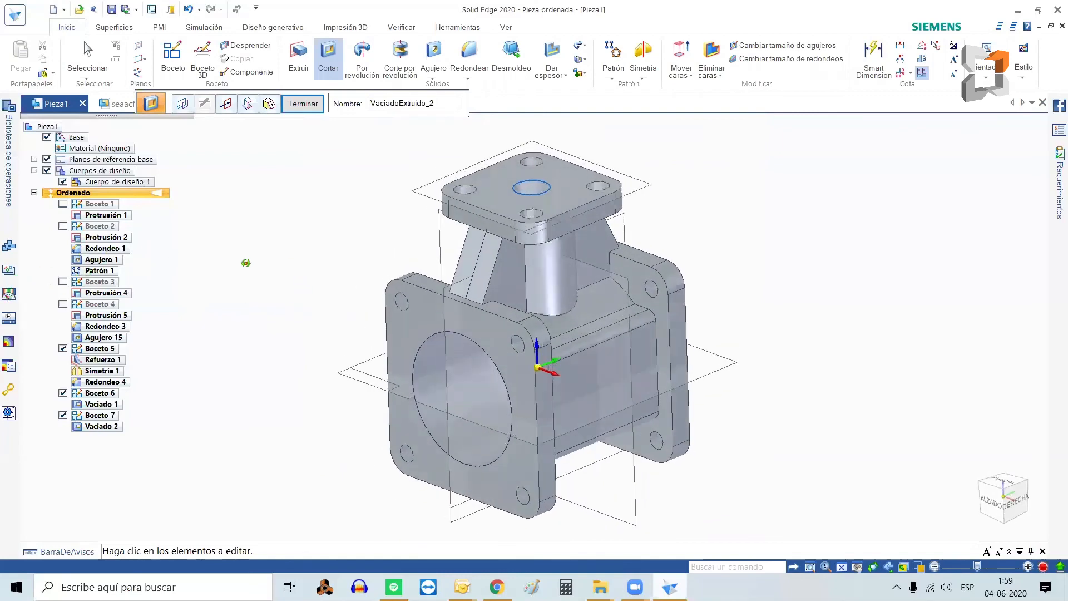
{"action": "scroll", "coordinate": [772, 341], "scroll_direction": "up", "scroll_amount": 1}
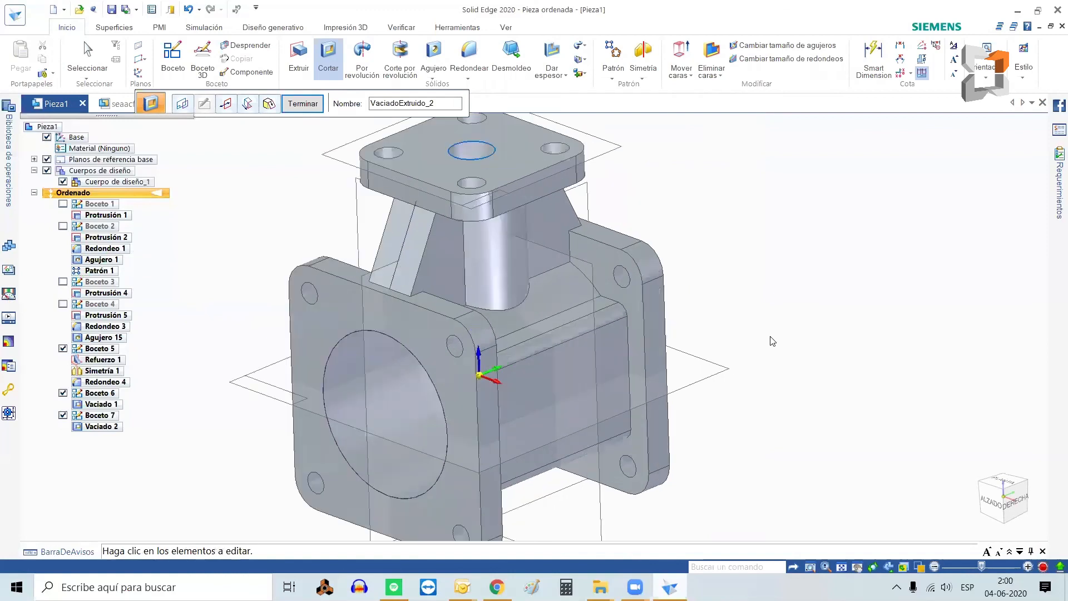
{"action": "scroll", "coordinate": [772, 341], "scroll_direction": "down", "scroll_amount": 1}
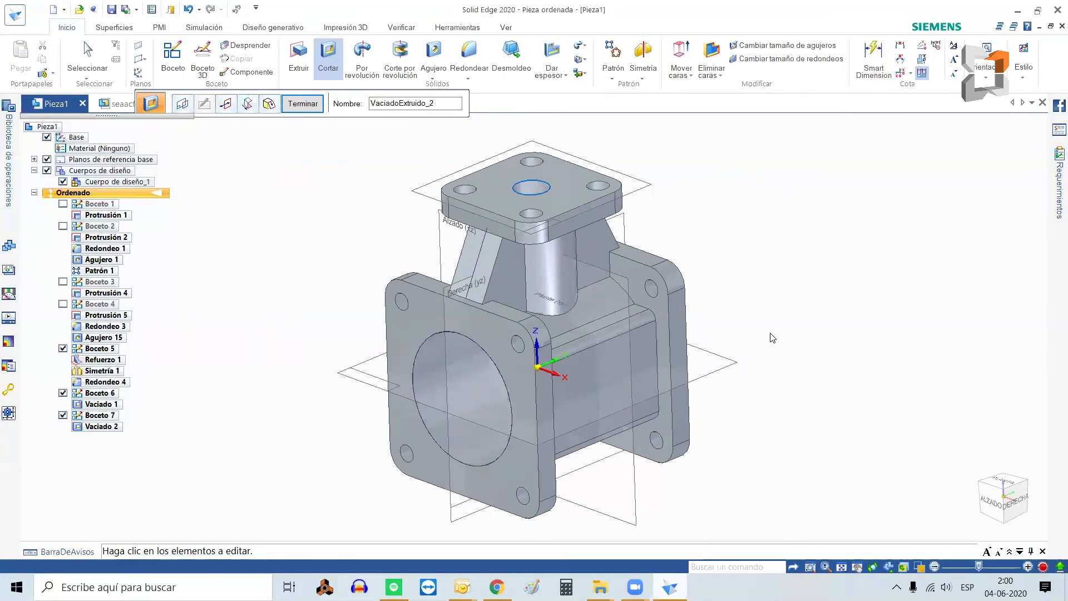
Examine the reference Body01.par in seaacfa.asm for remaining features and return to Pieza1.
{"action": "left_click", "coordinate": [1040, 27]}
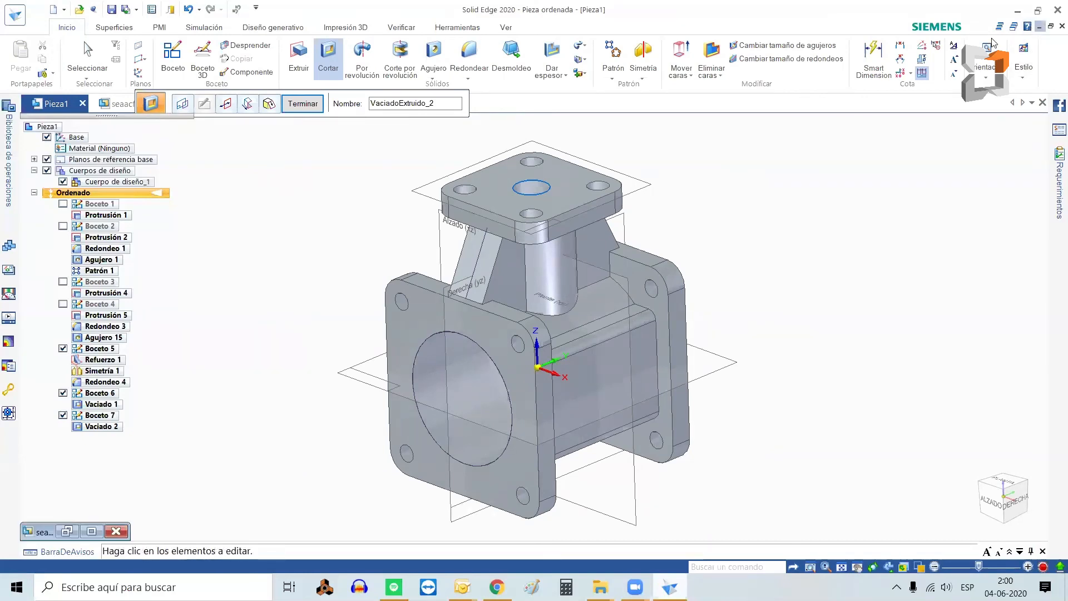
{"action": "left_click", "coordinate": [92, 532]}
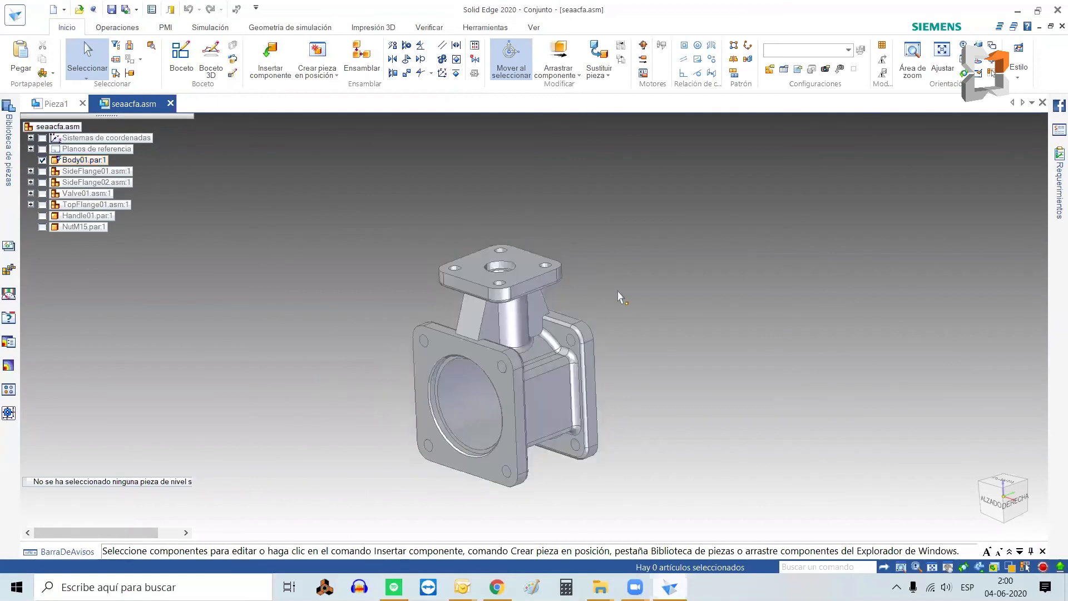
{"action": "left_click", "coordinate": [1040, 28]}
{"action": "left_click", "coordinate": [169, 535]}
{"action": "left_click", "coordinate": [202, 531]}
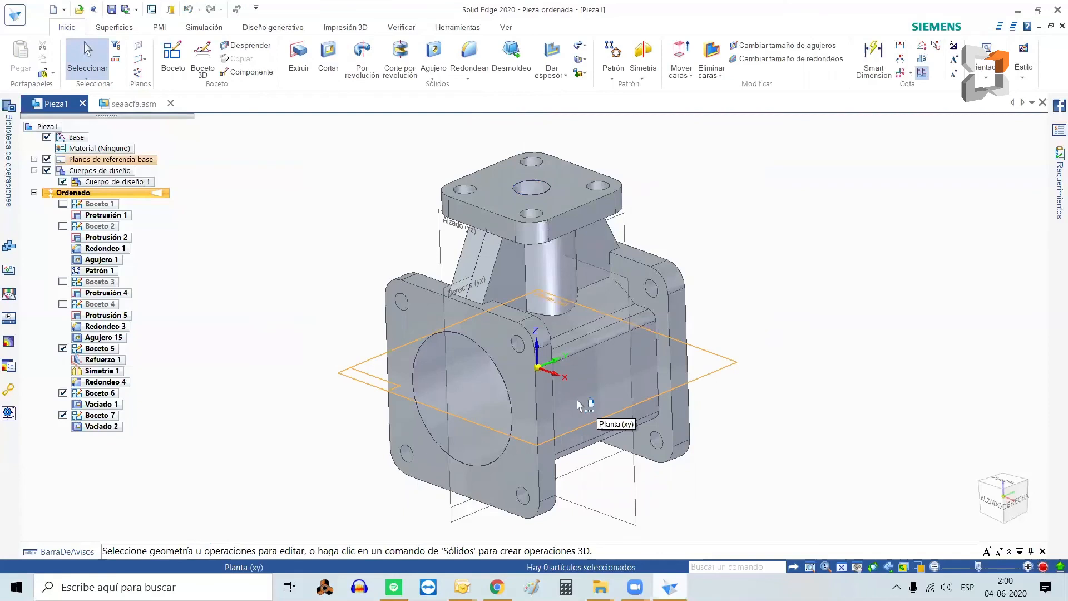